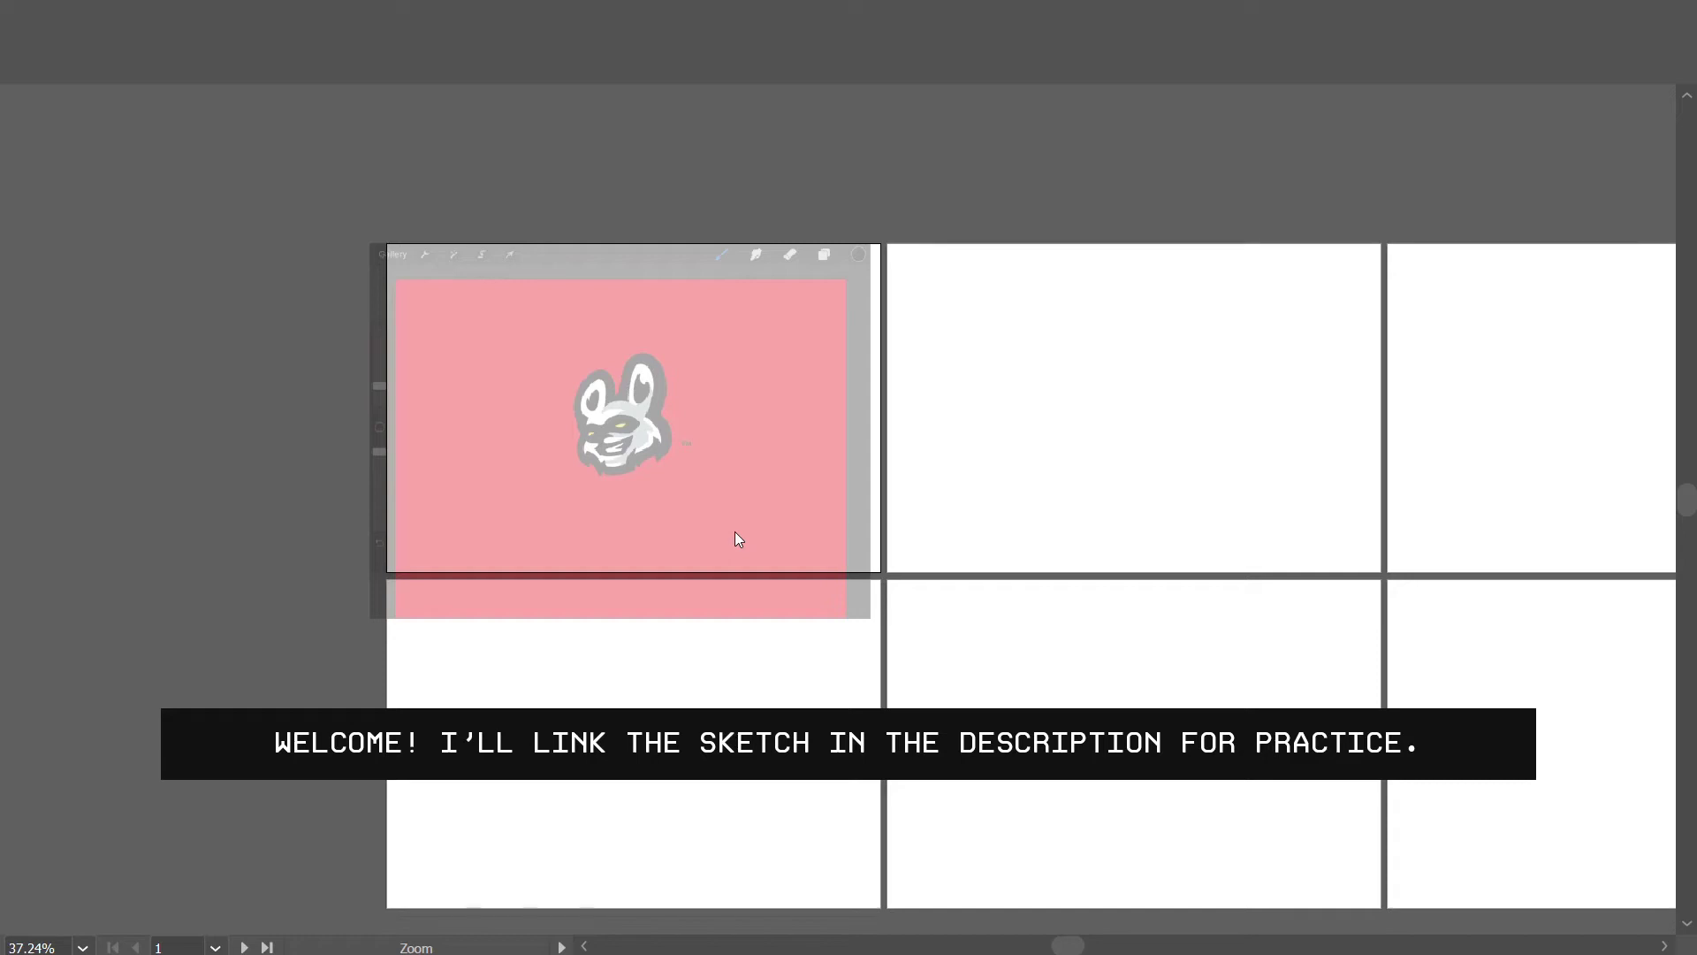
Zoom in until the rabbit sketch fills the view, leaving the sketch image deselected.
mouse_move(584, 412)
mouse_down()
mouse_move(771, 405)
mouse_move(948, 466)
mouse_move(497, 443)
mouse_up()
click(774, 430)
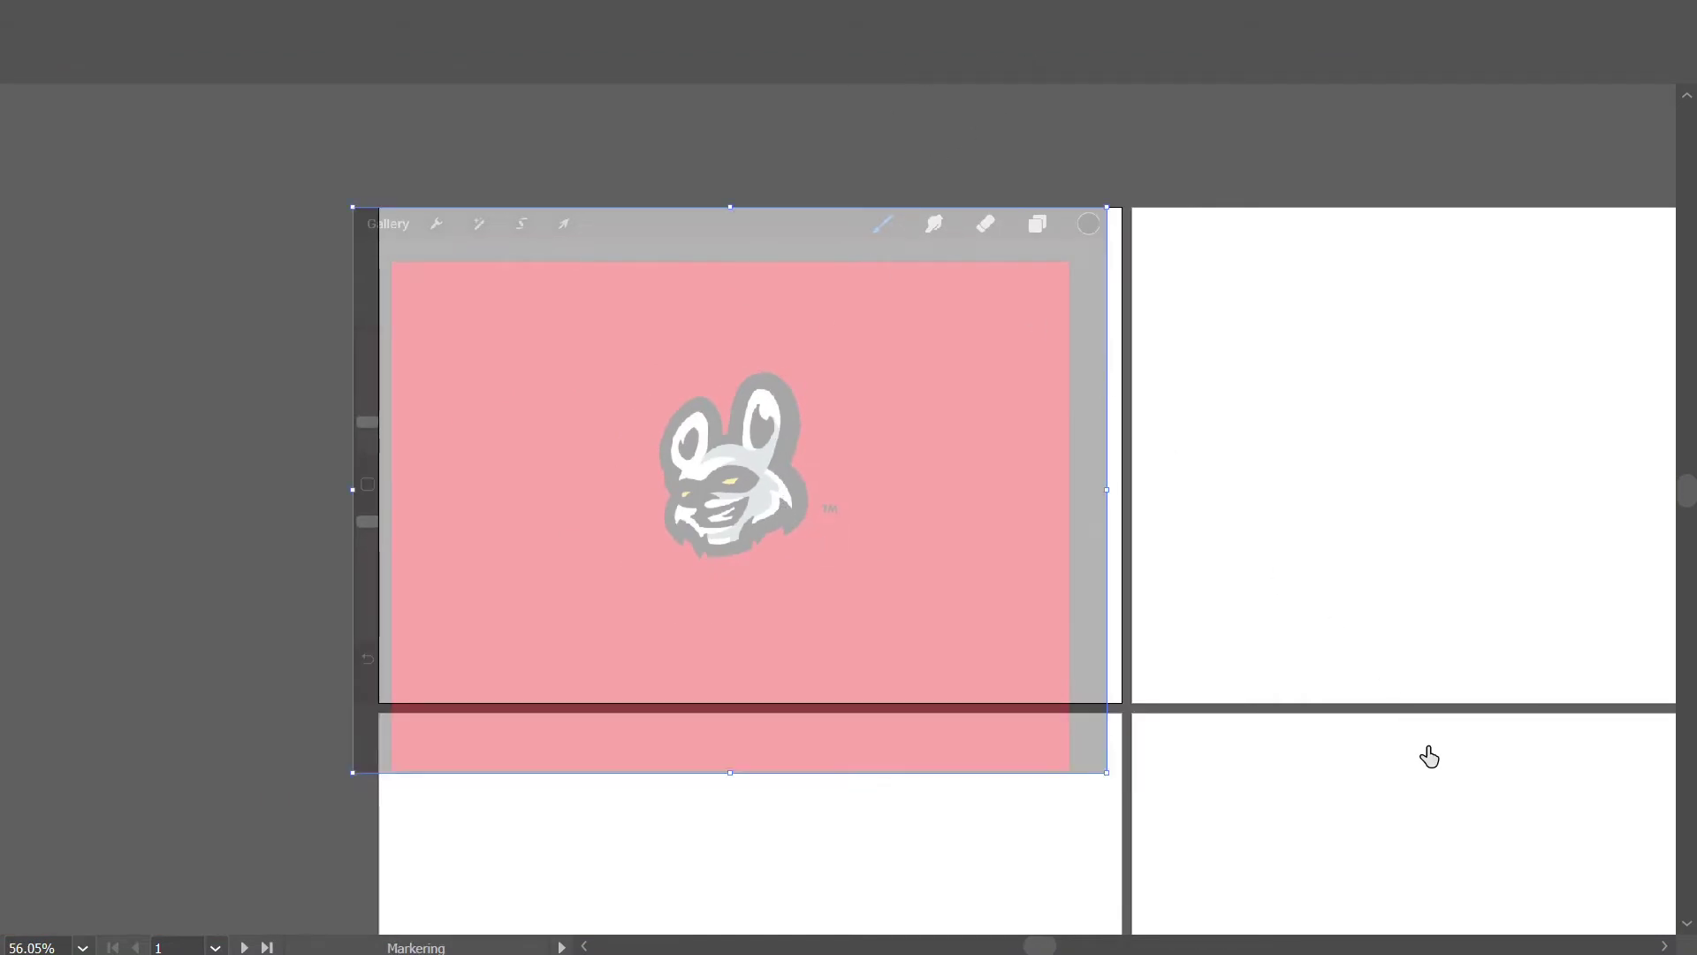
click(1430, 757)
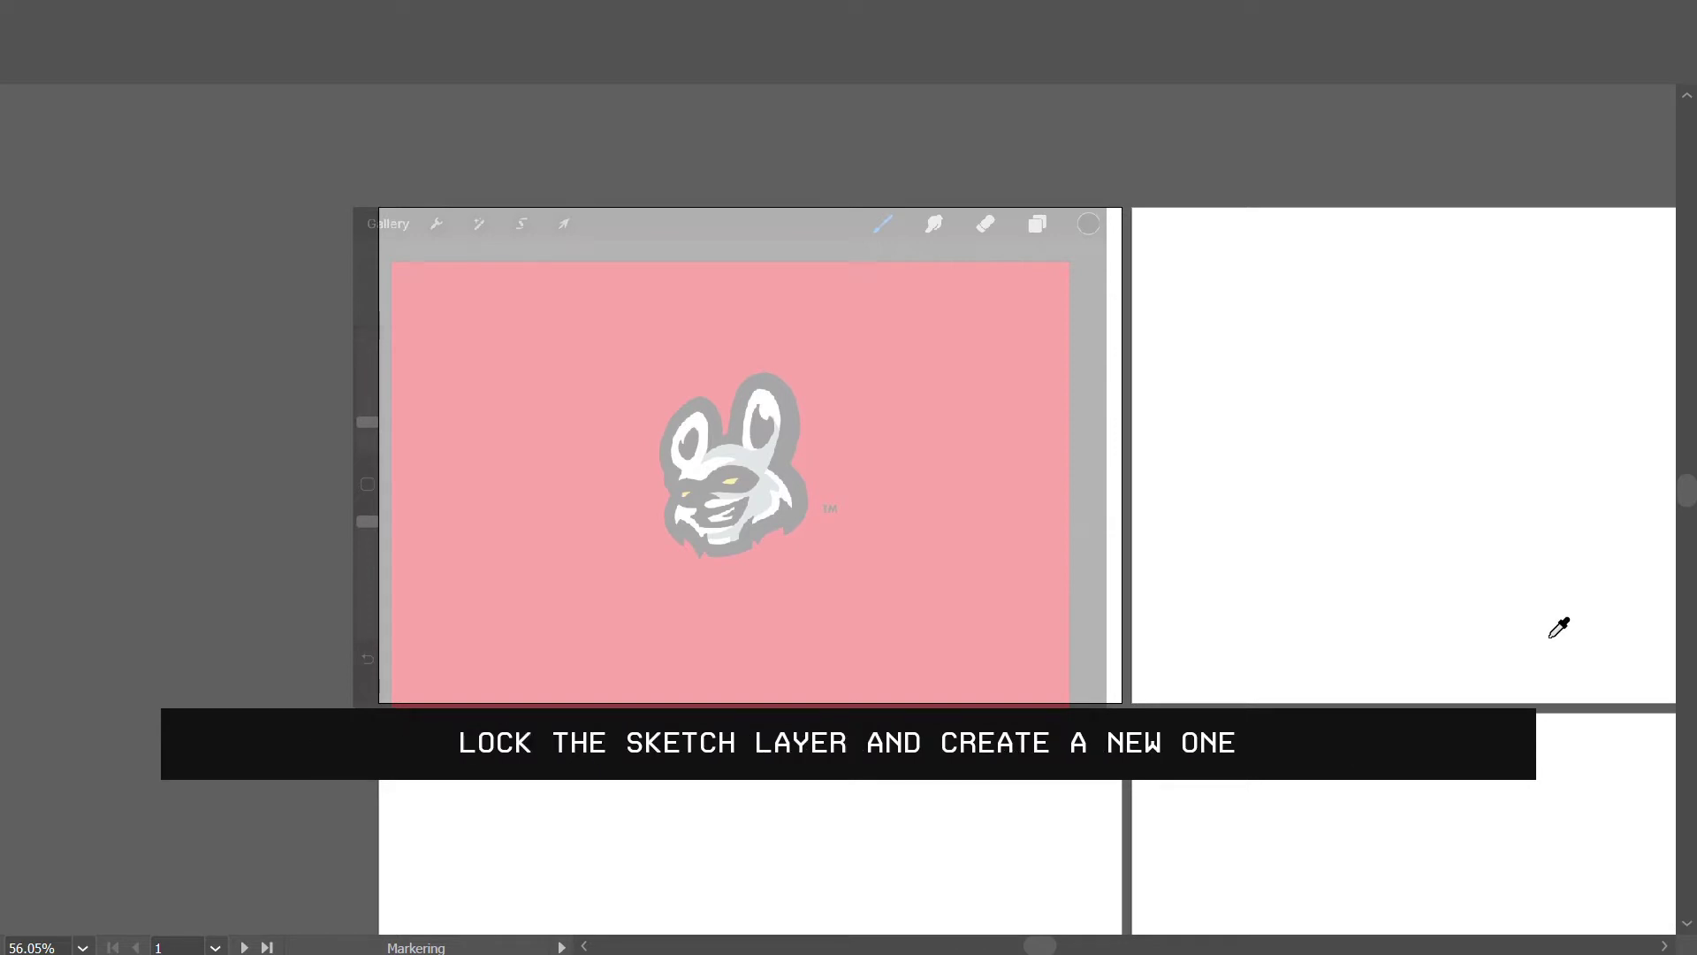
mouse_move(697, 487)
mouse_down()
mouse_move(897, 462)
mouse_move(849, 492)
mouse_move(867, 495)
mouse_up()
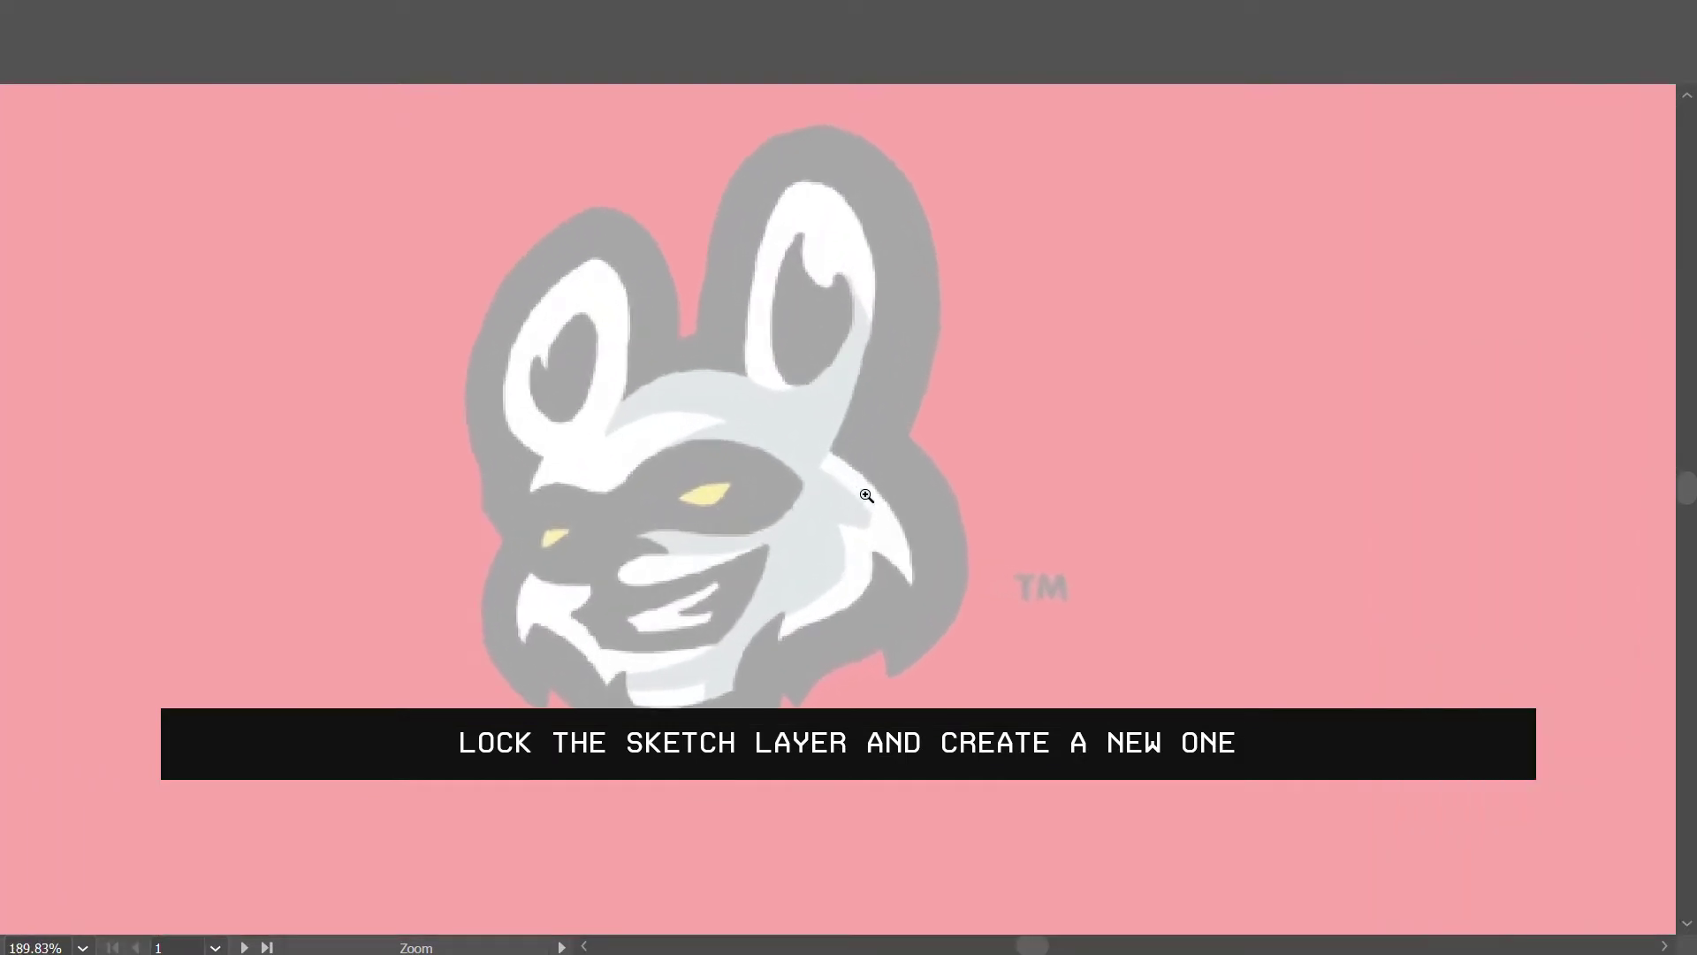
scroll(196, 155, up, 1)
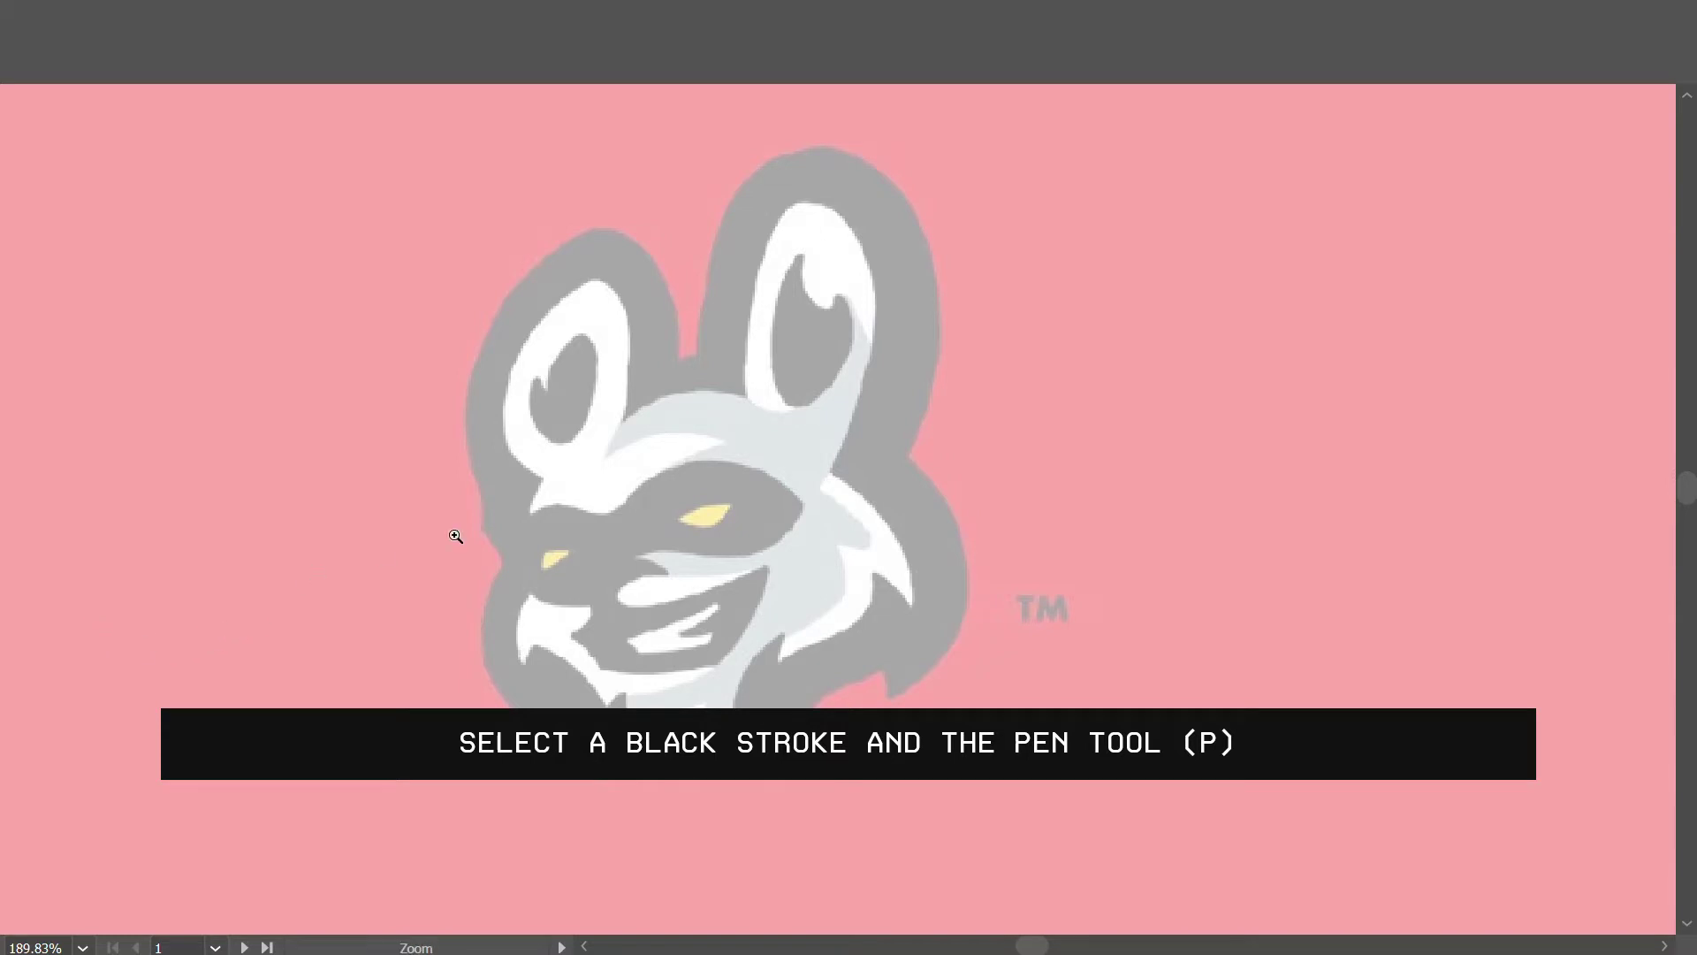
drag(657, 496, 670, 489)
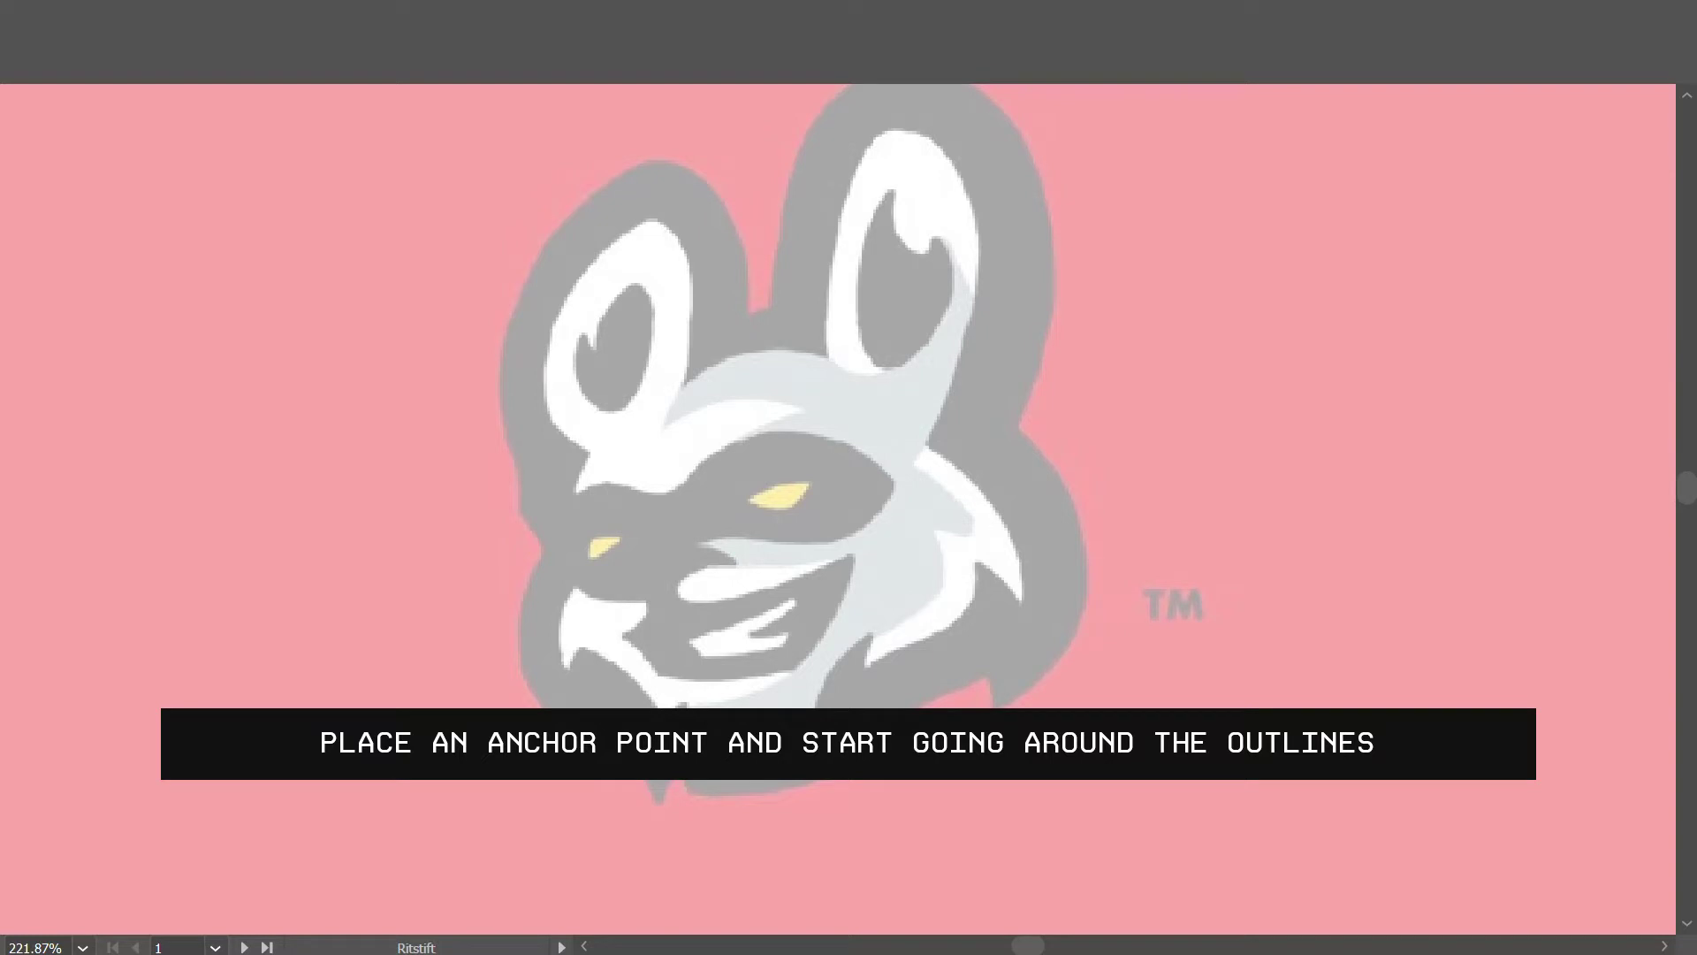
Trace the outline from the left cheek, over the left ear, to the dip between the ears.
click(541, 558)
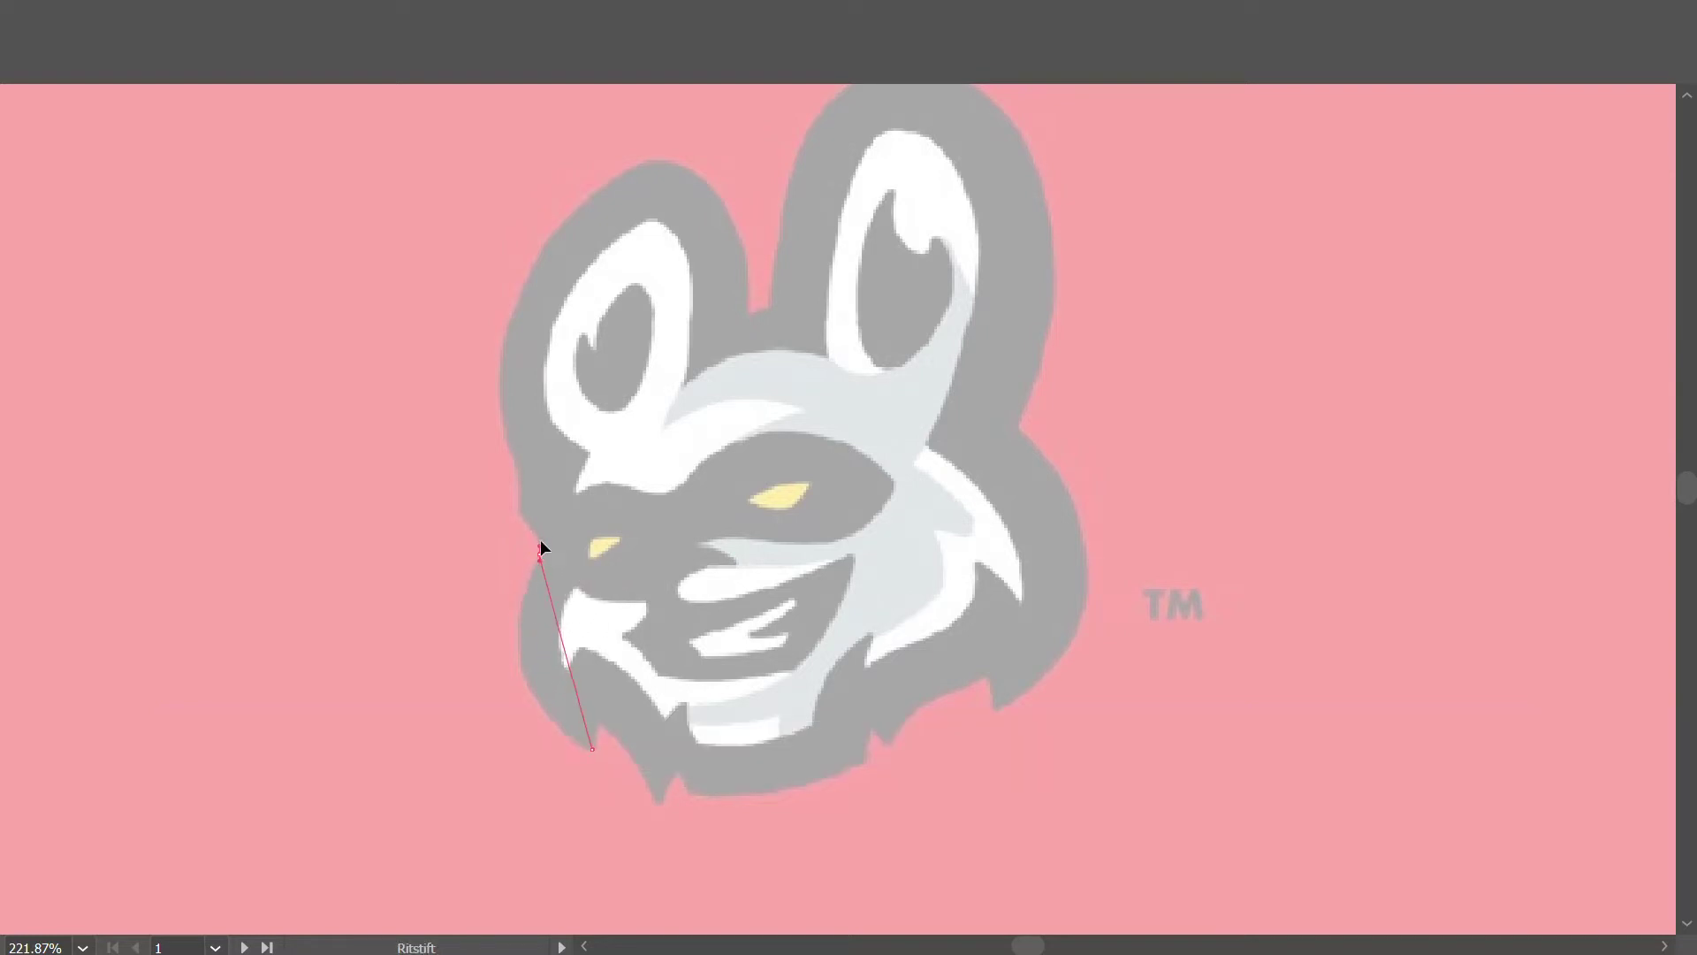
drag(540, 554, 607, 408)
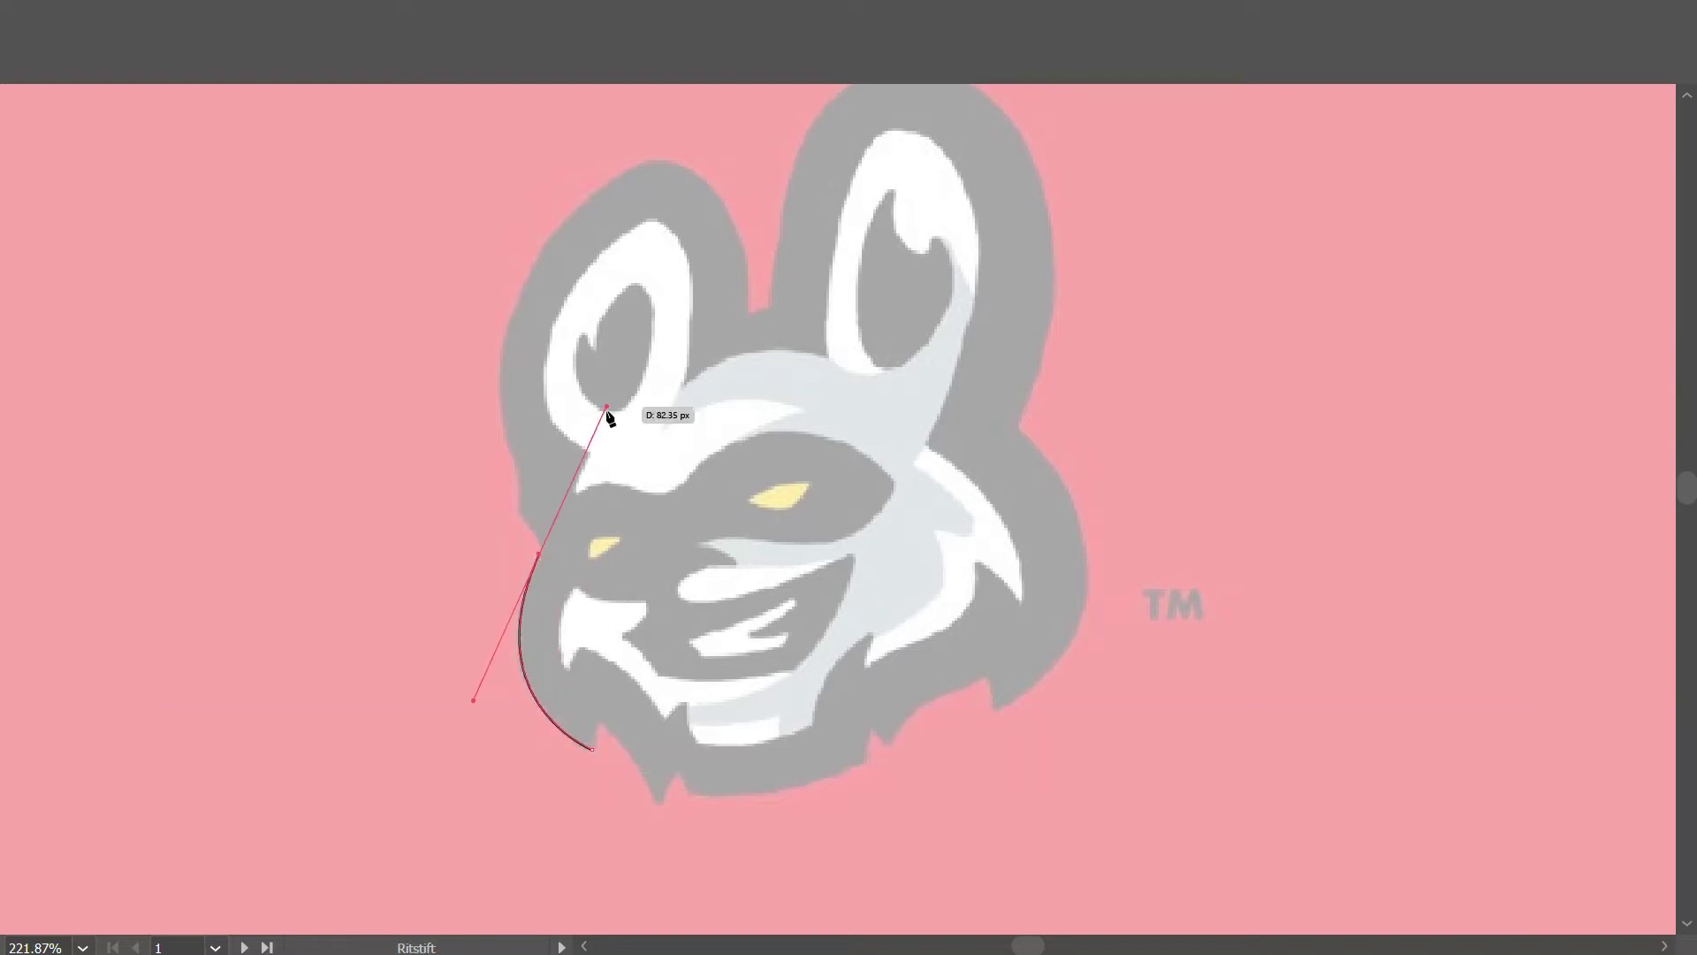
click(541, 556)
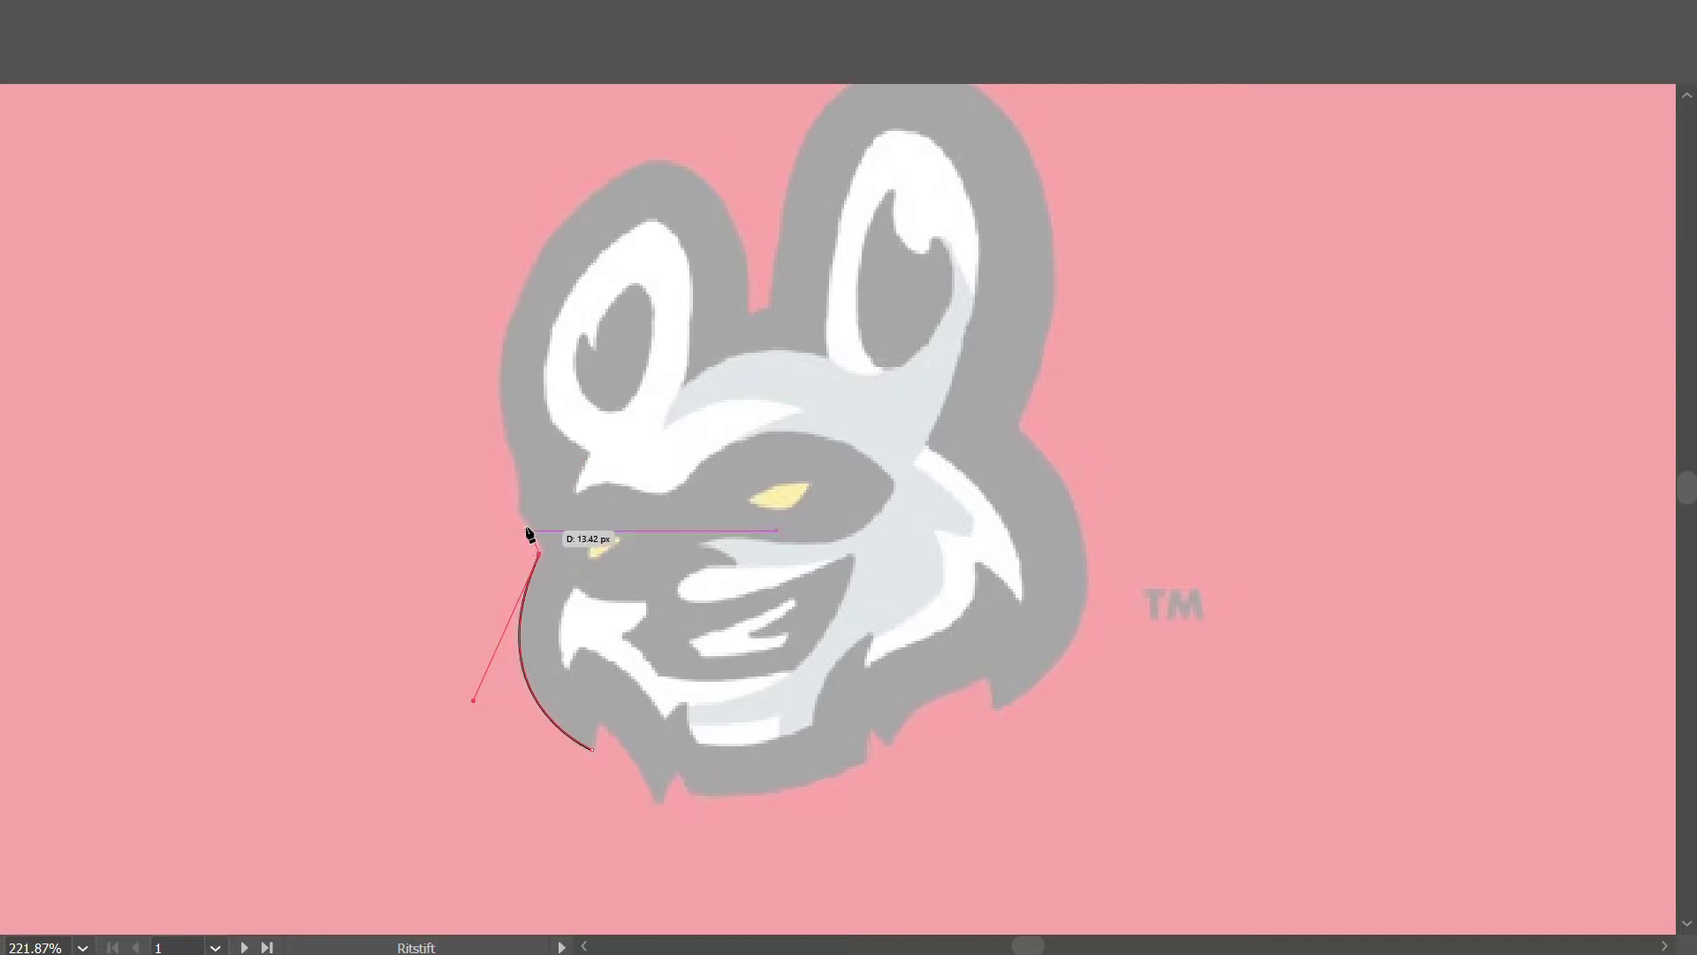
mouse_move(519, 514)
mouse_down()
mouse_move(517, 467)
mouse_move(495, 464)
mouse_up()
scroll(517, 468, up, 1)
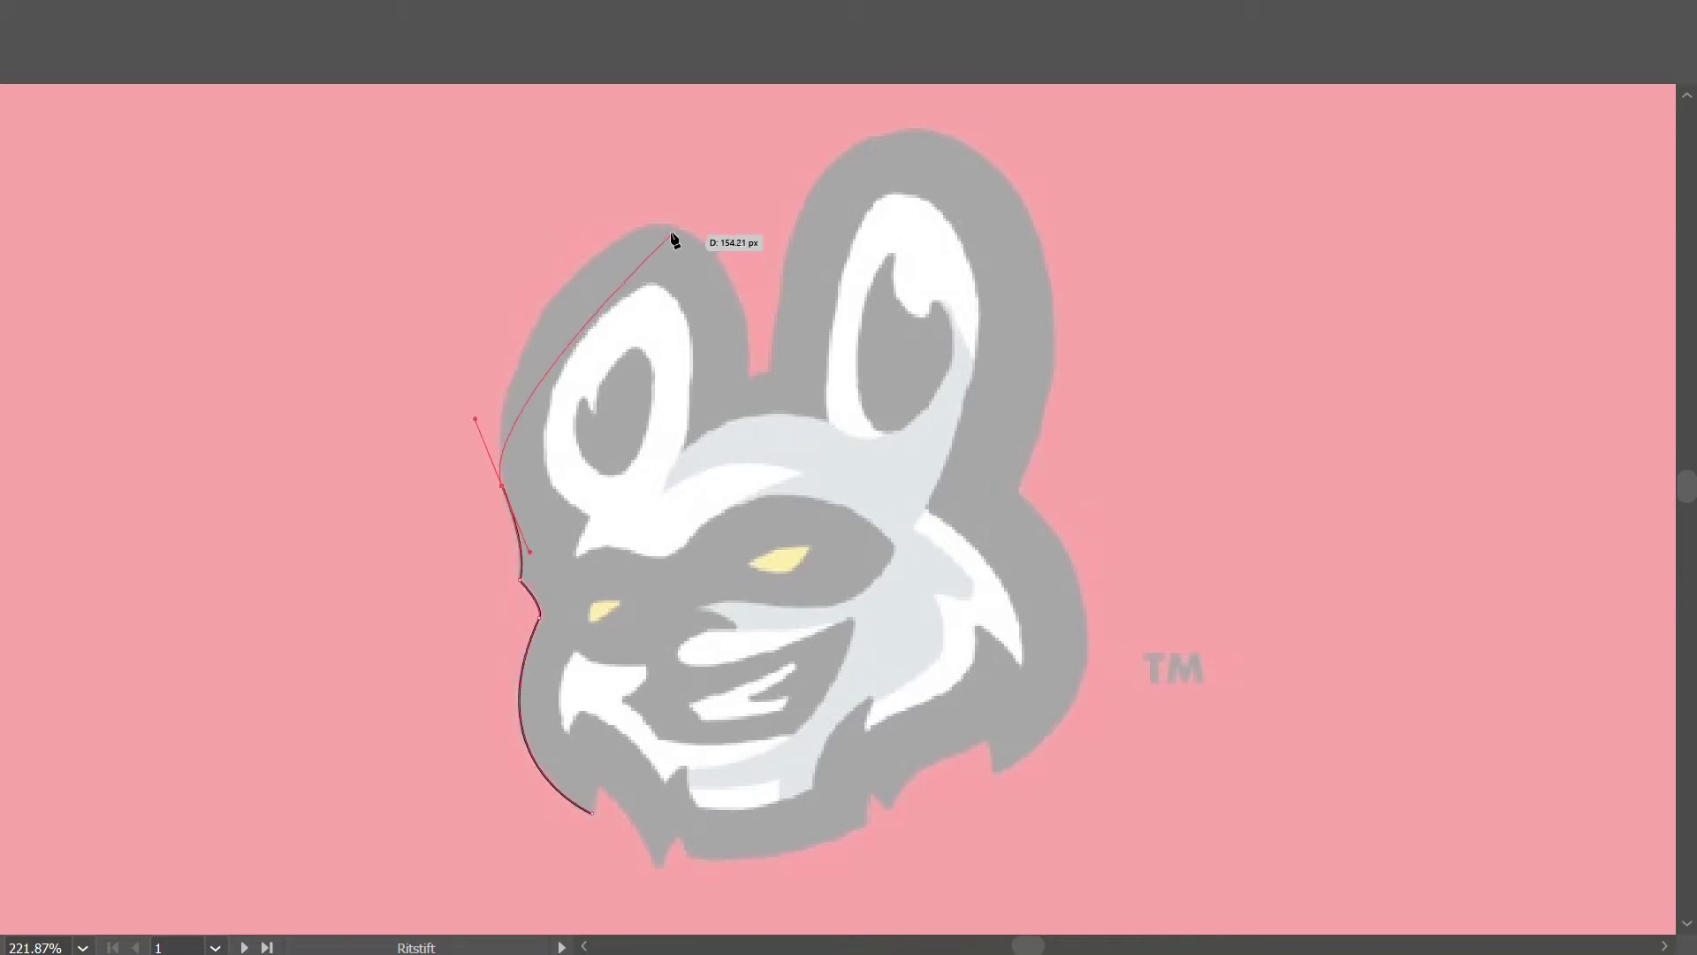
drag(672, 228, 844, 177)
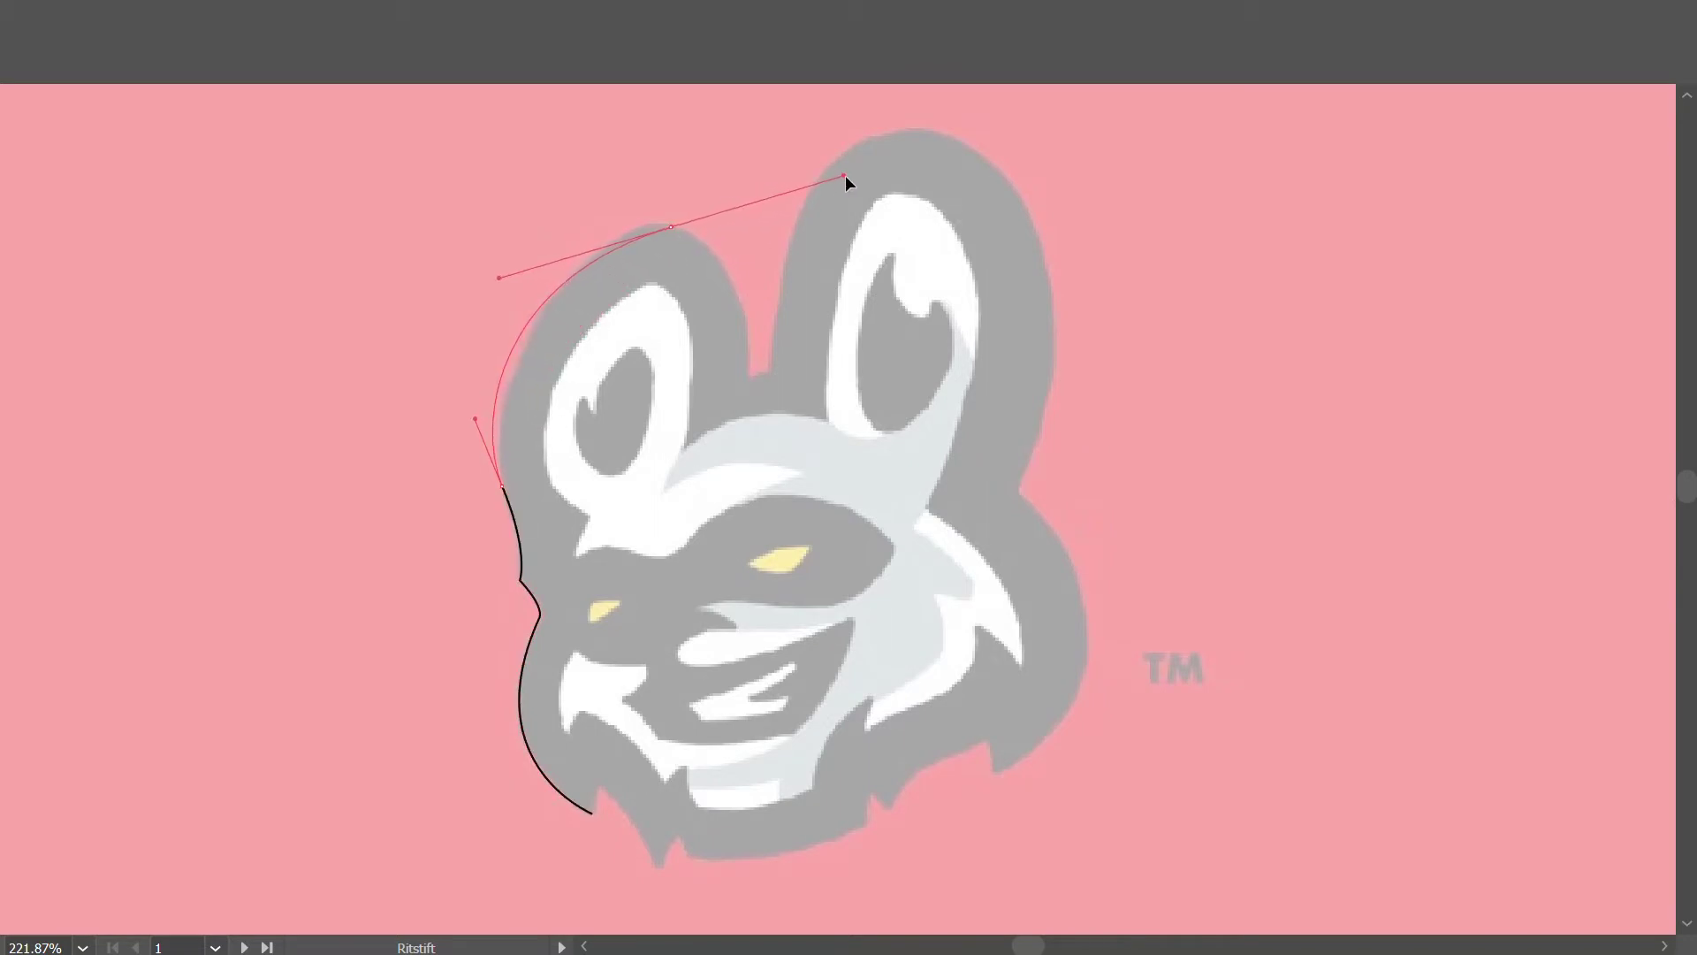
scroll(754, 254, up, 1)
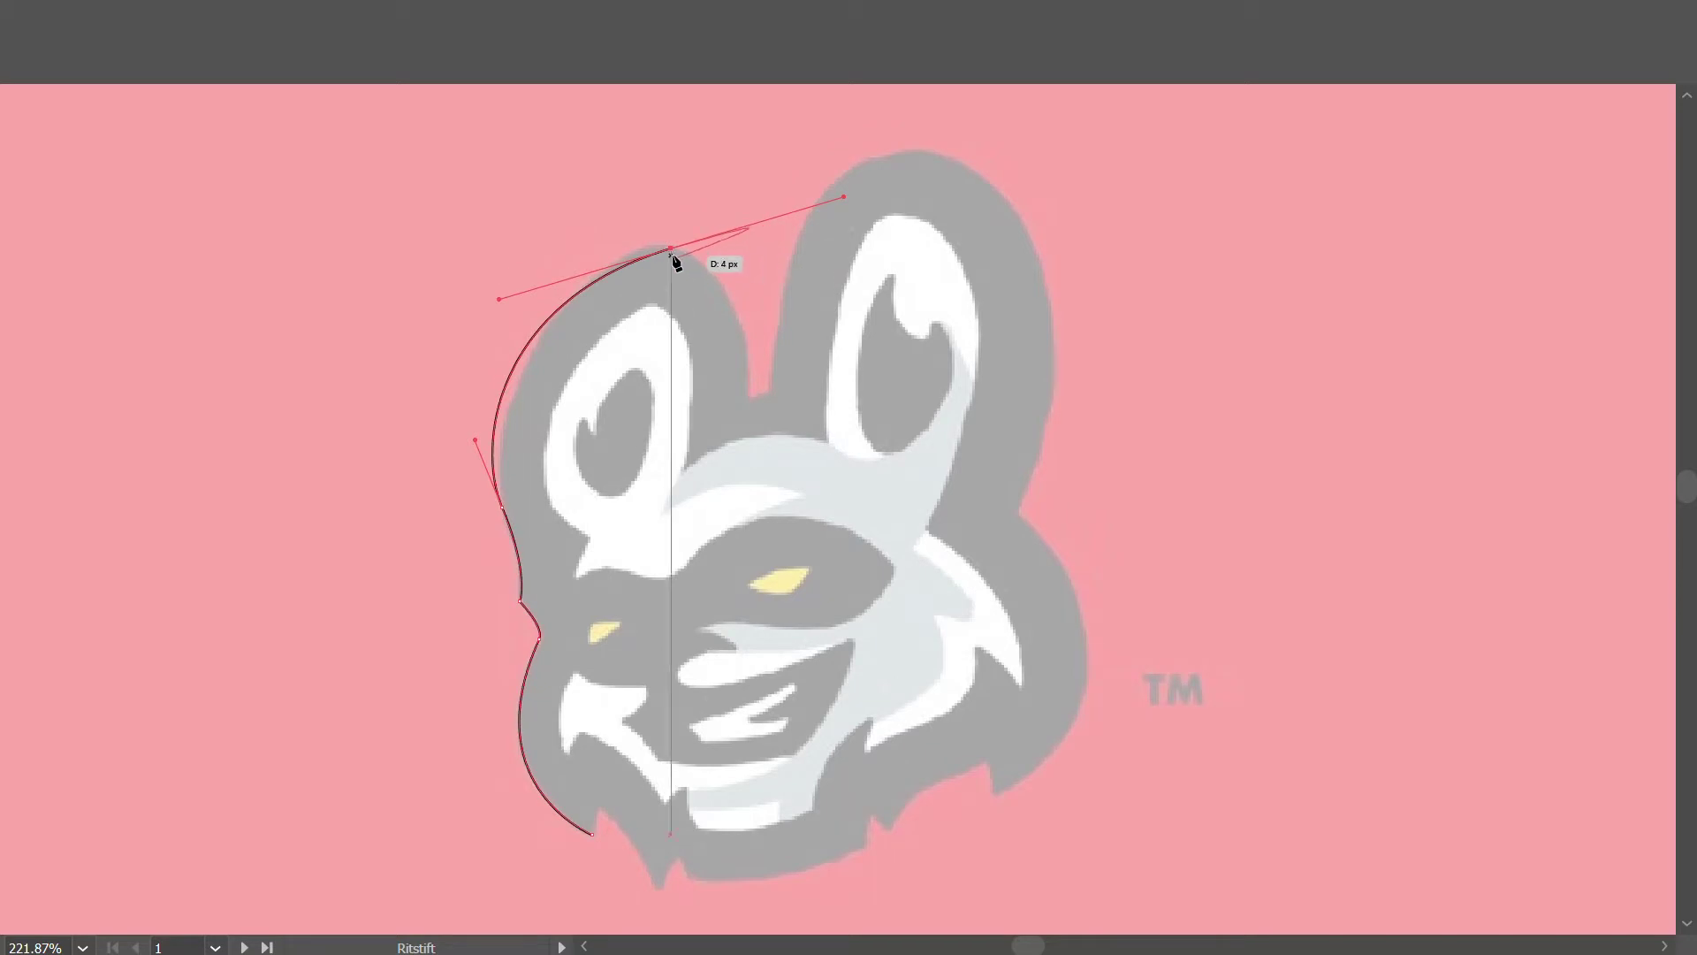
click(674, 251)
scroll(679, 258, down, 3)
drag(747, 328, 722, 449)
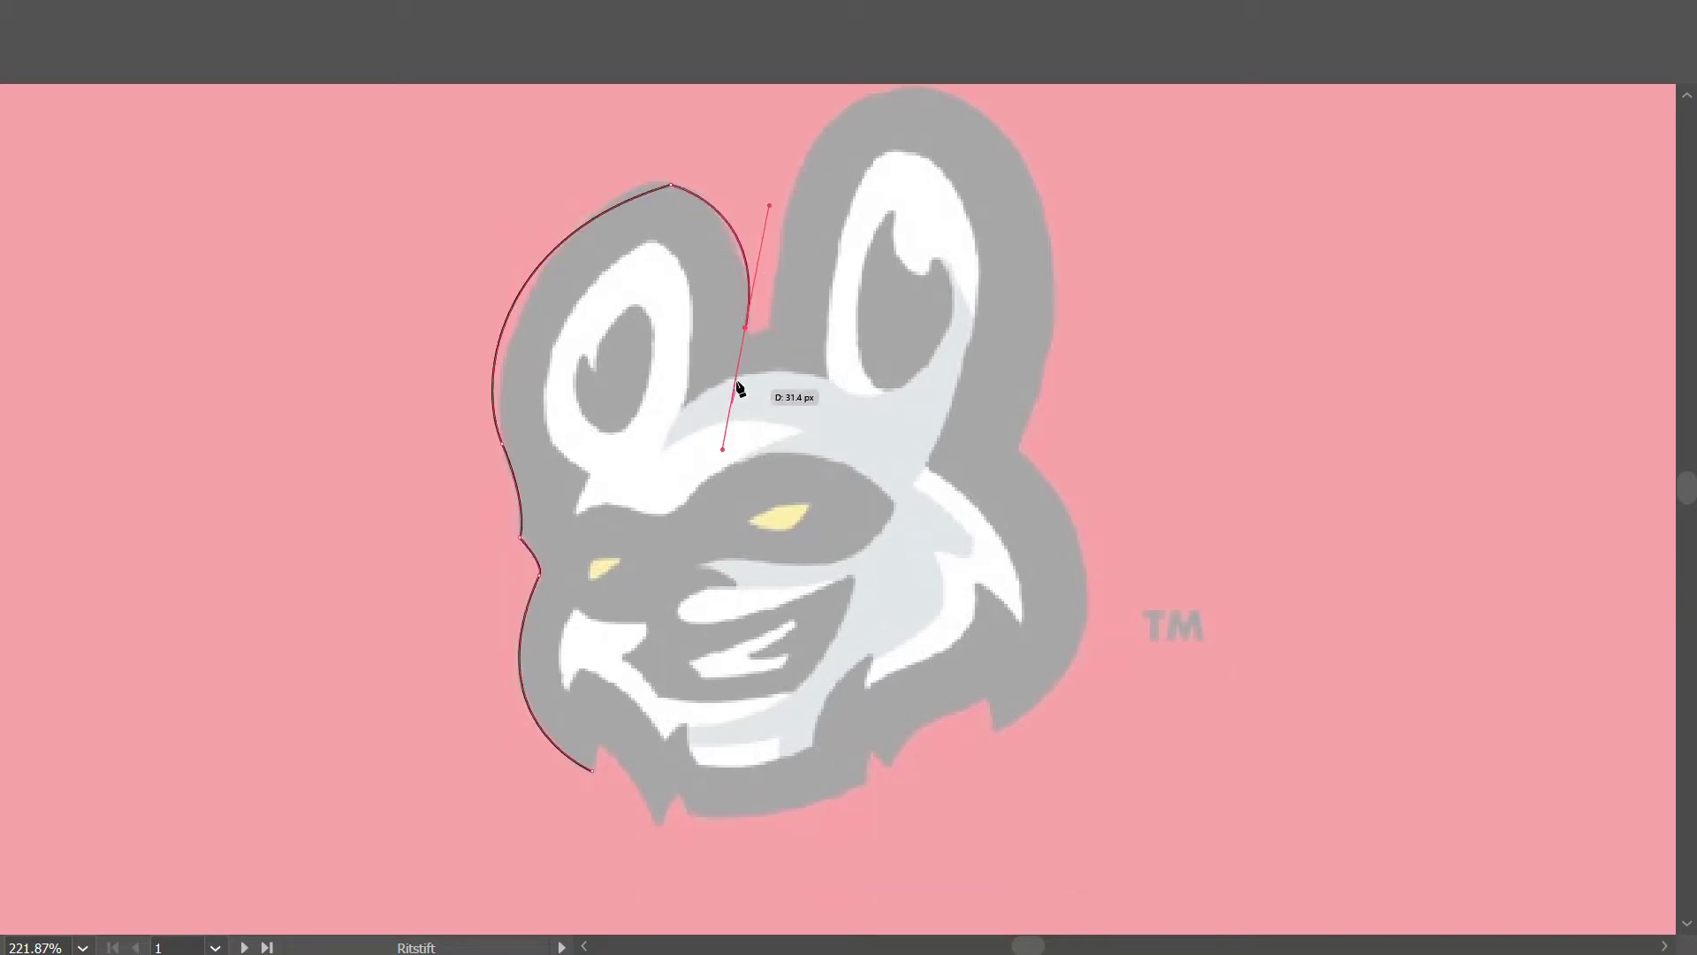
click(746, 328)
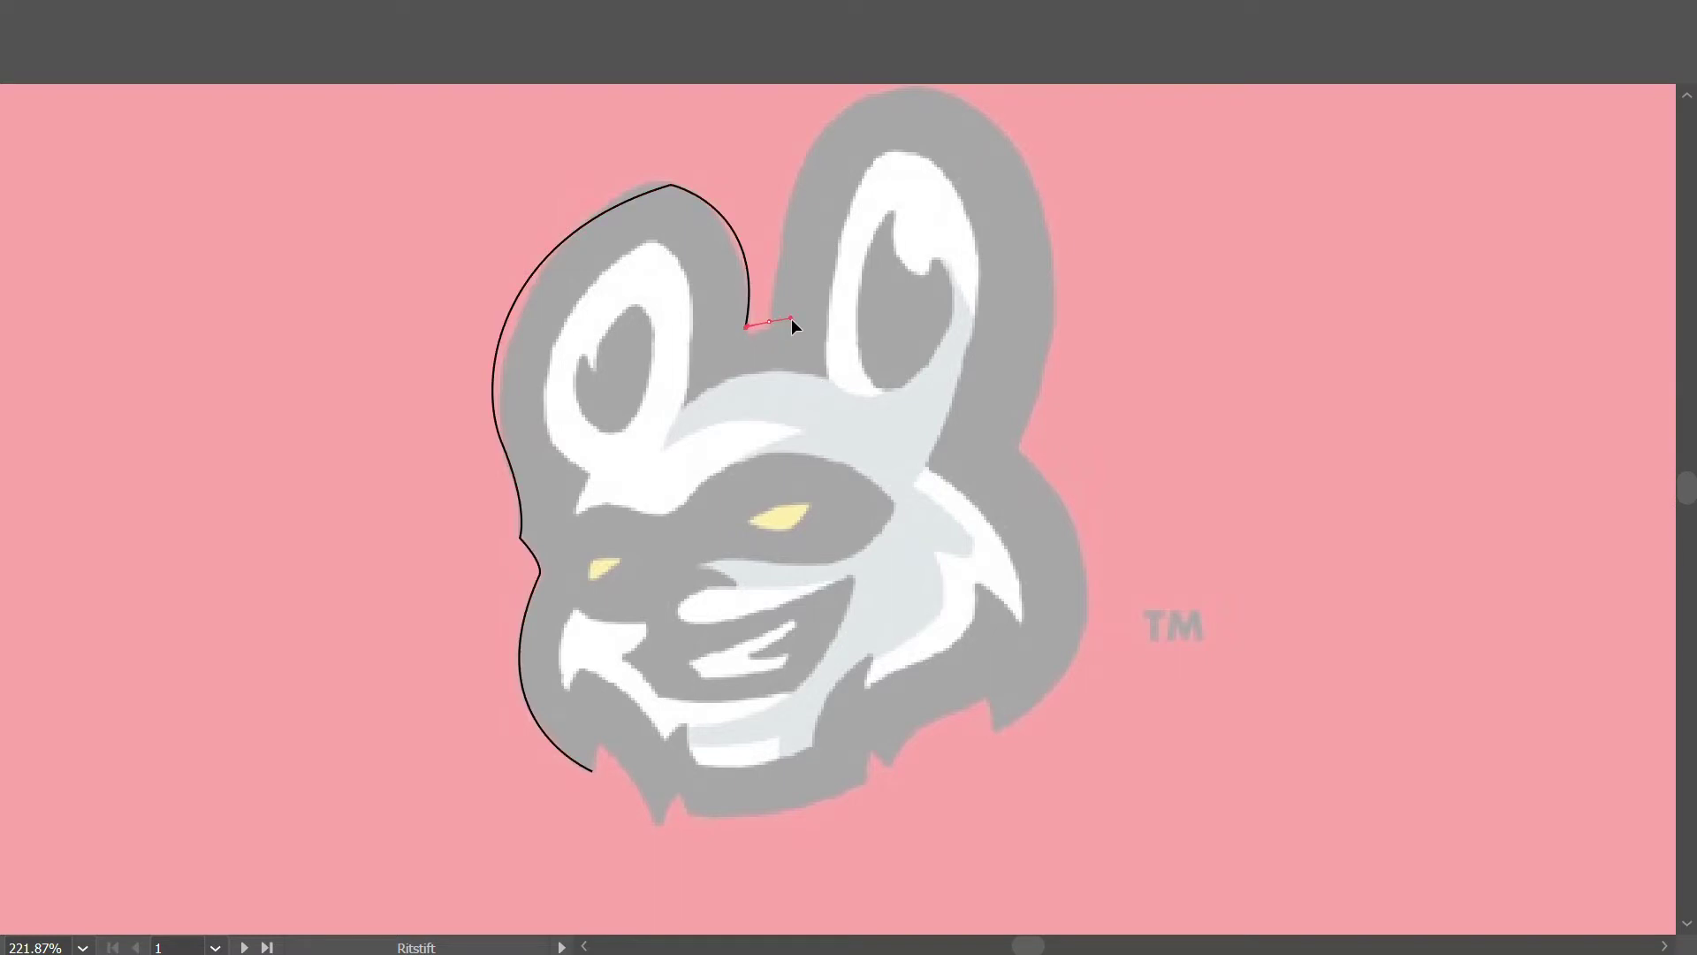
drag(775, 325, 775, 327)
Curve the outline up over the right ear's top and down its outer edge.
scroll(831, 301, up, 3)
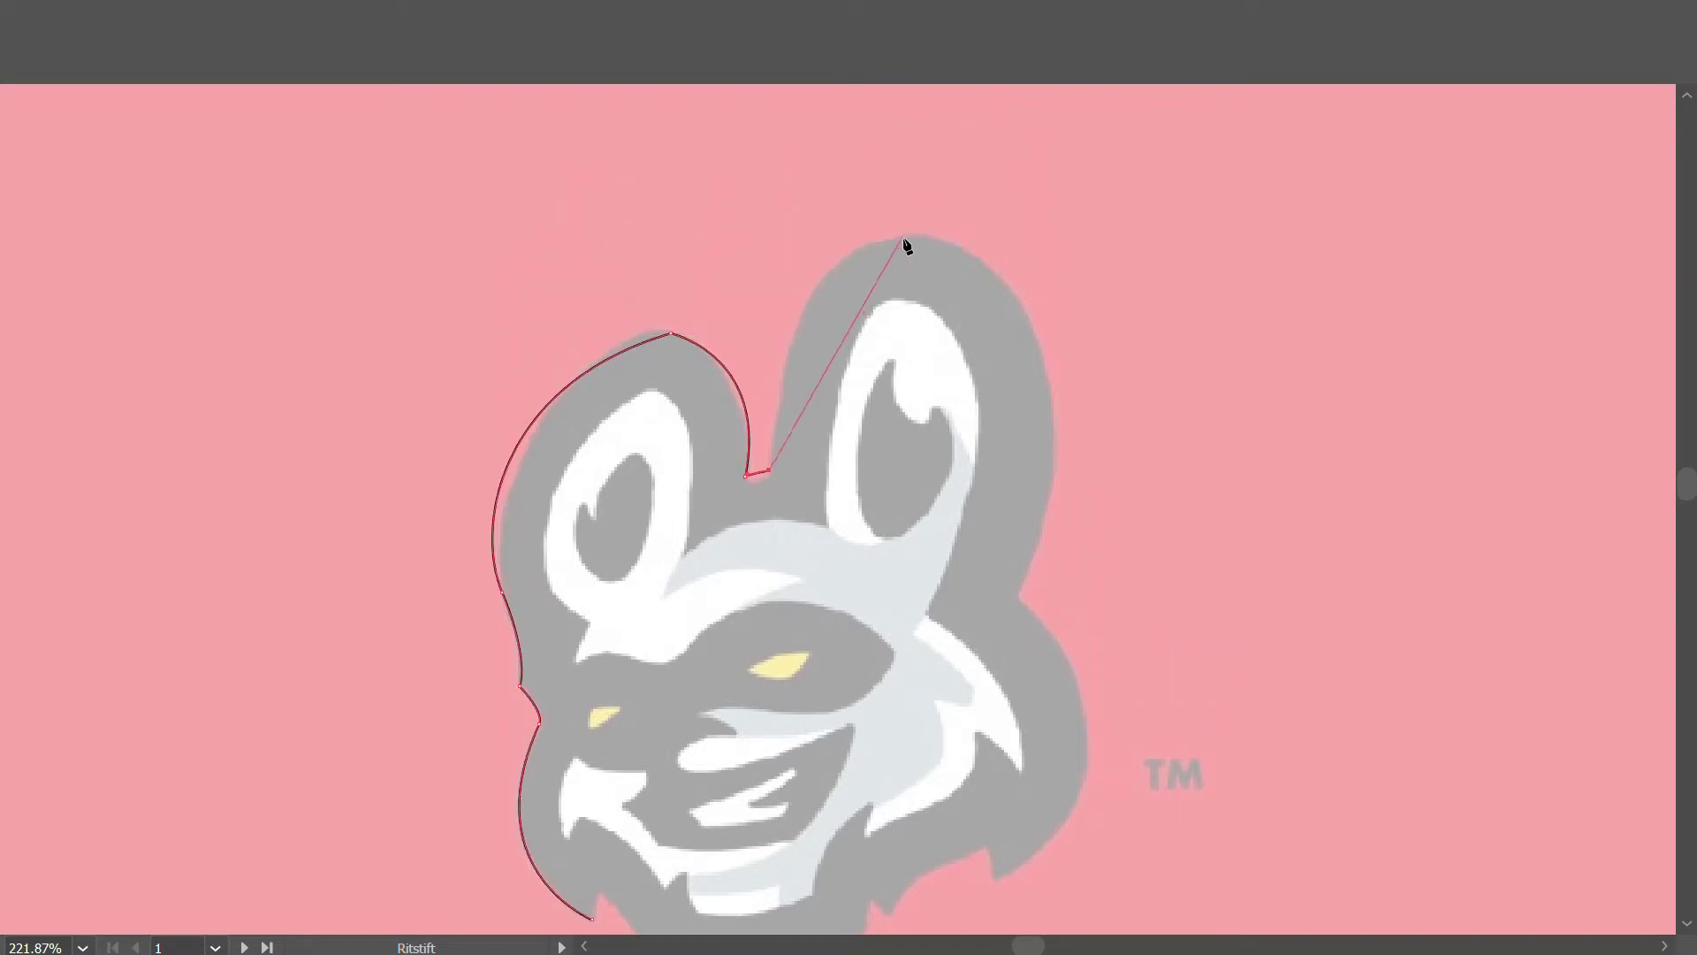
drag(902, 237, 1053, 175)
scroll(1096, 434, down, 3)
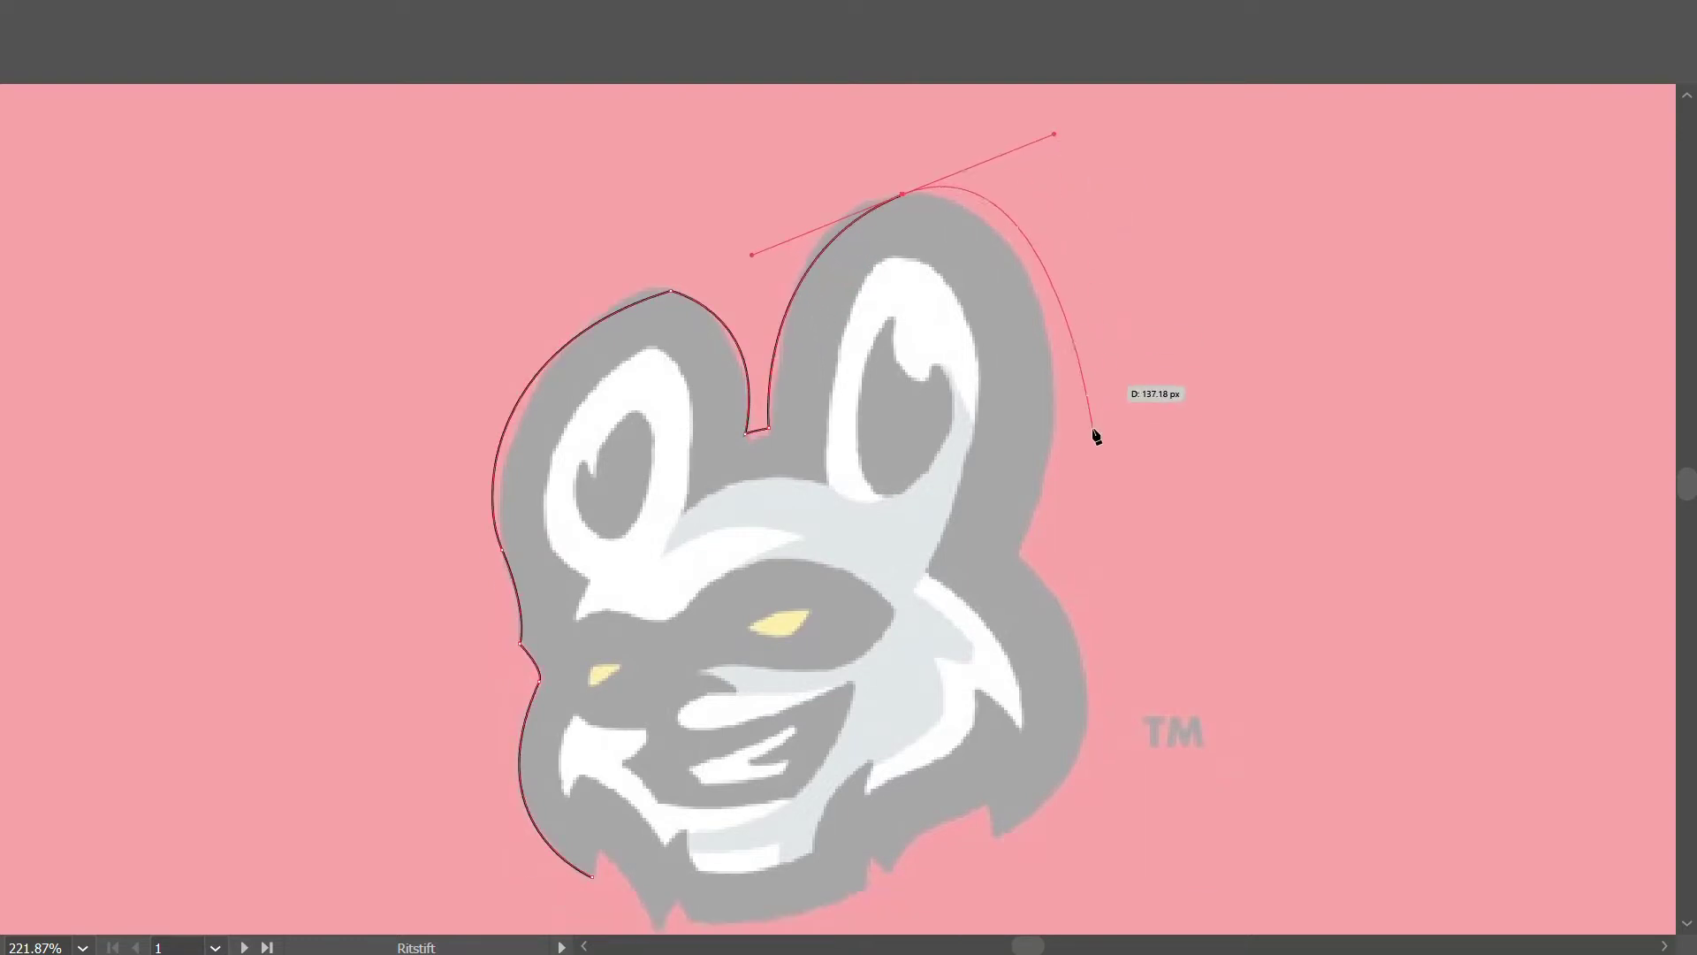
drag(1018, 462, 966, 563)
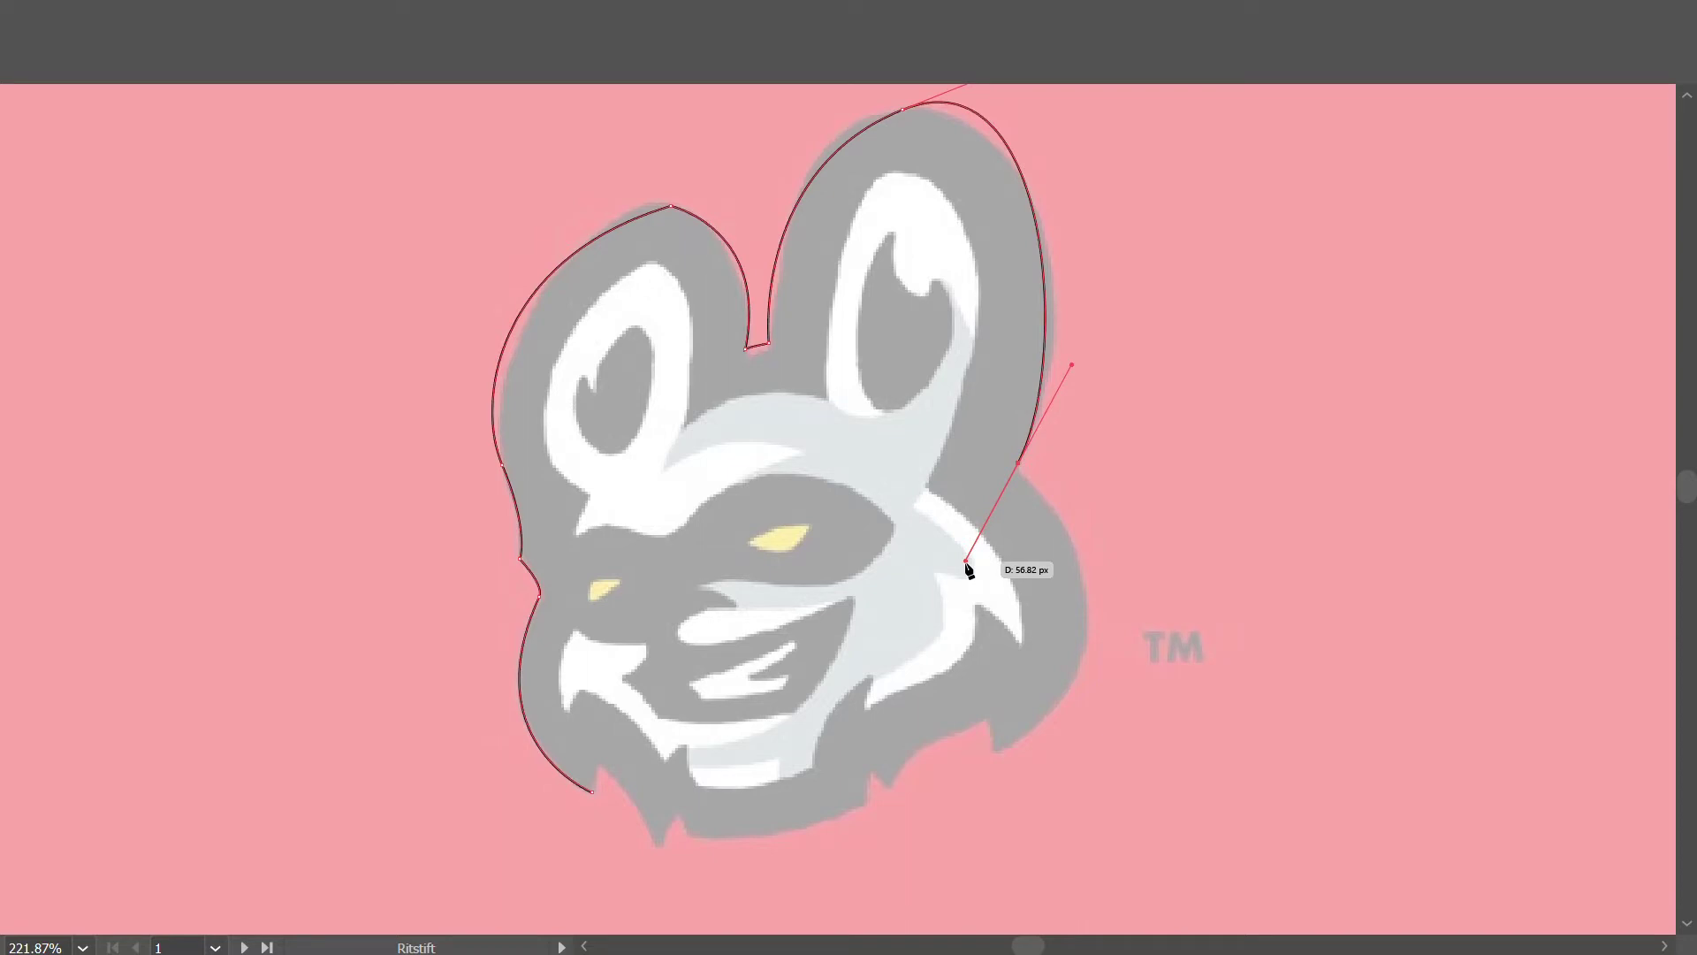
key(ctrl+z)
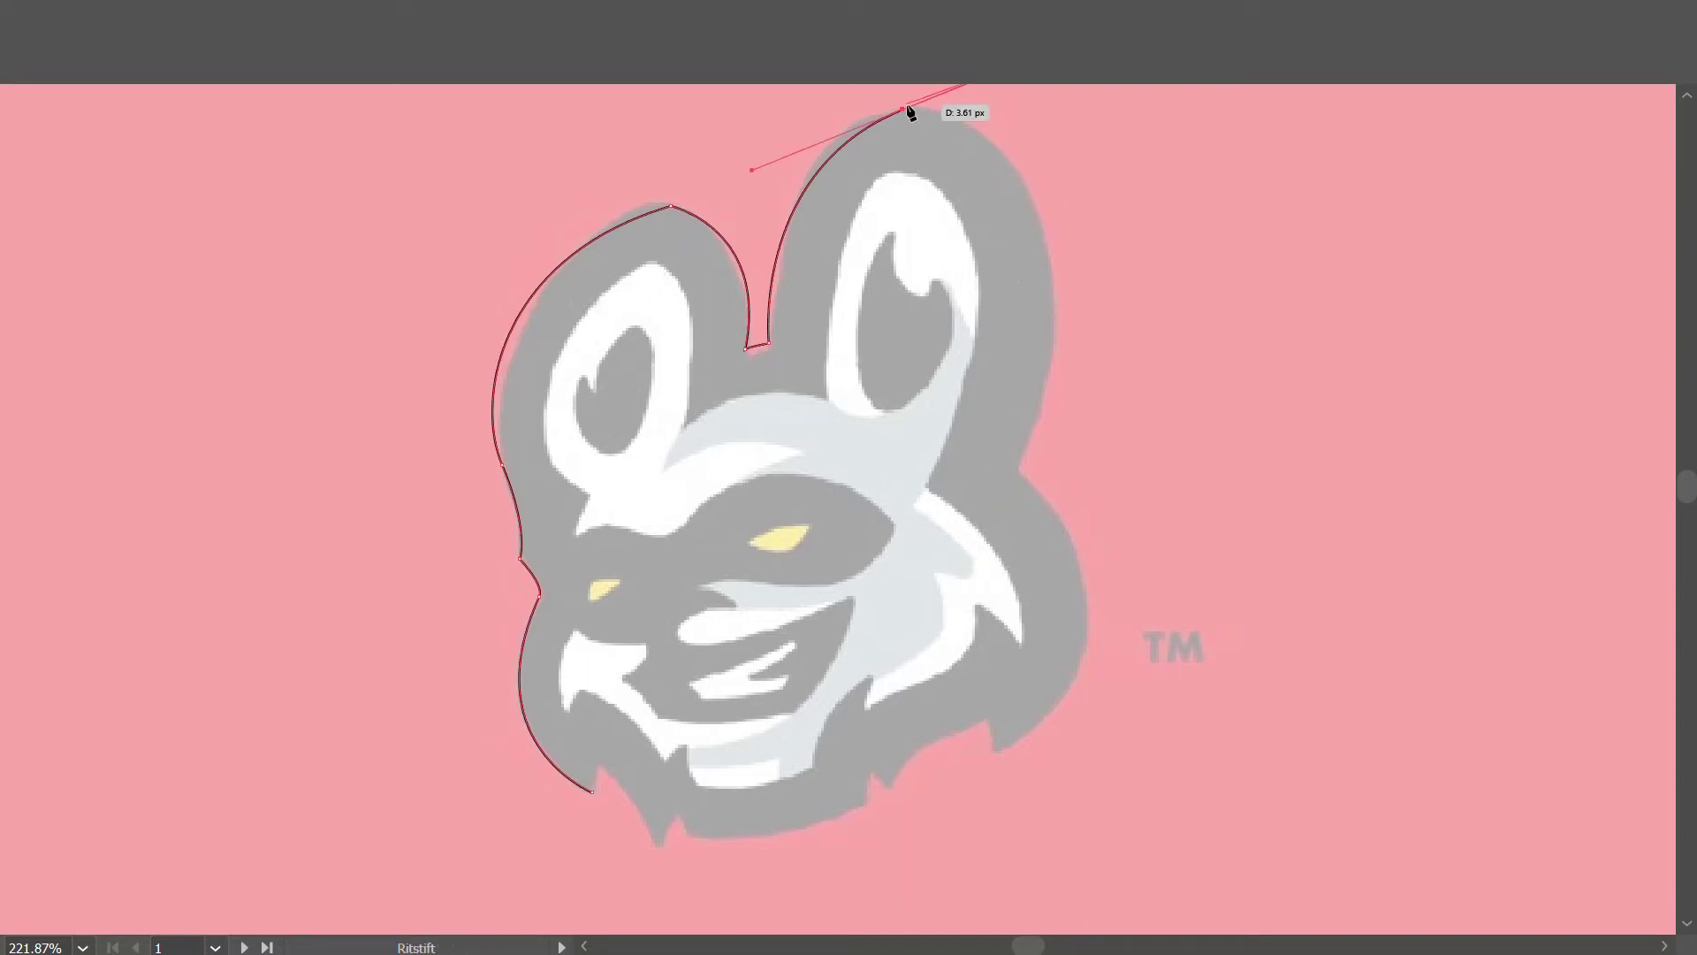
click(902, 110)
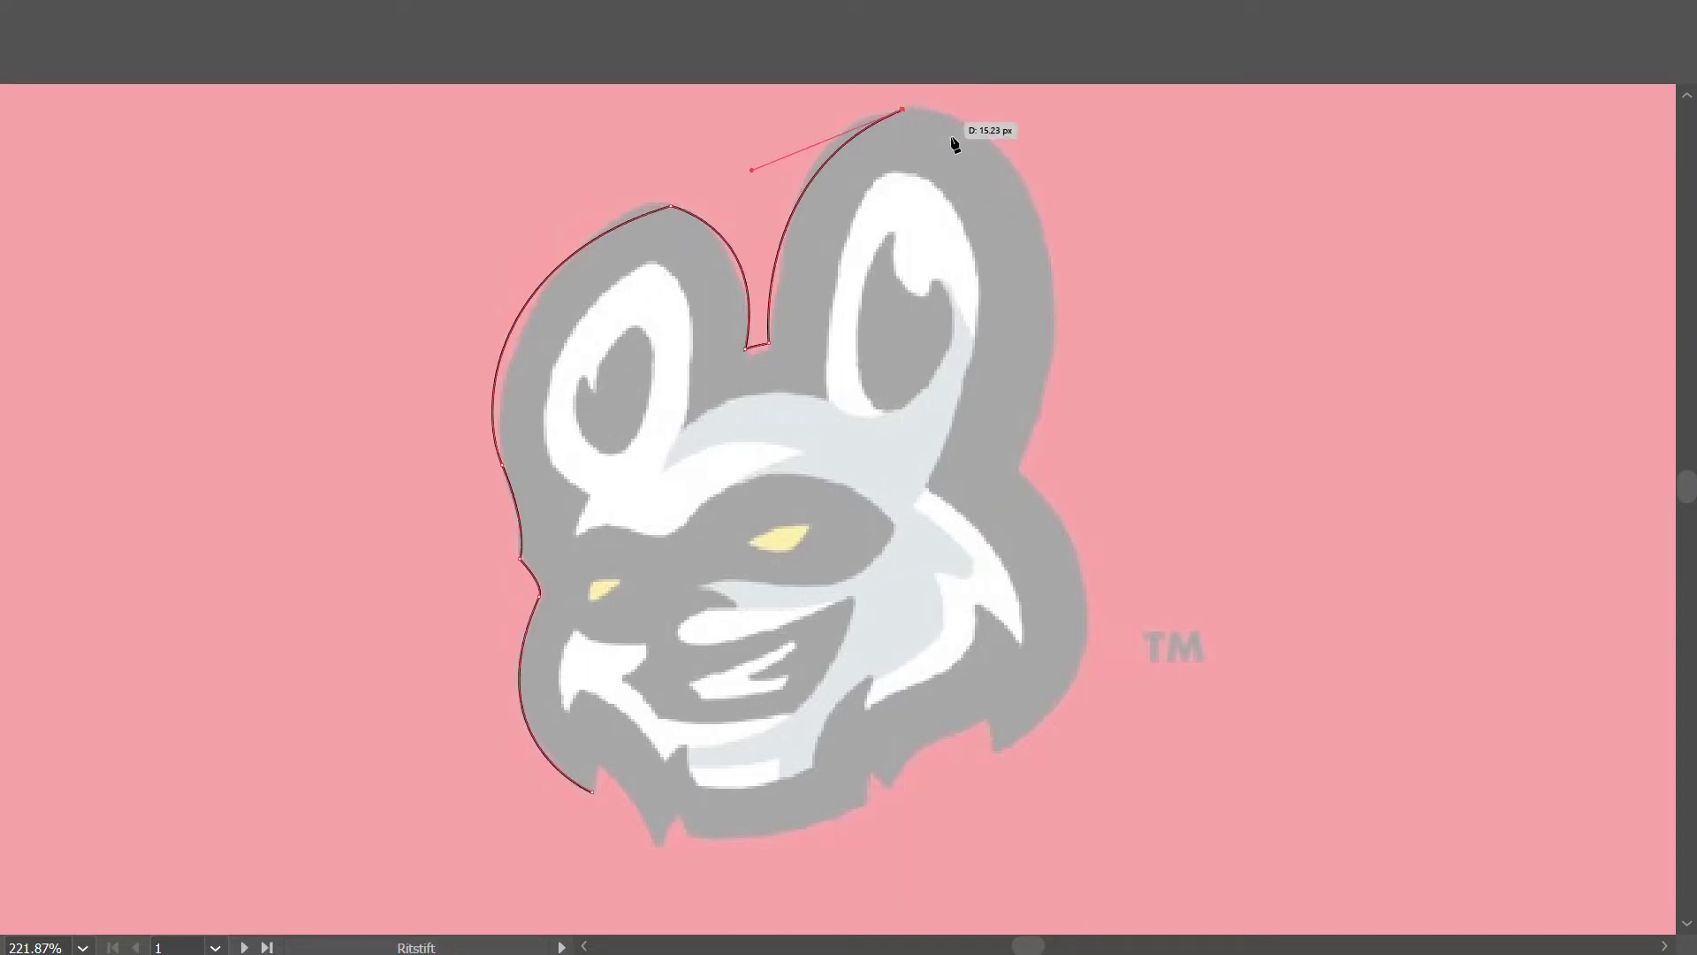
drag(1043, 255, 1044, 395)
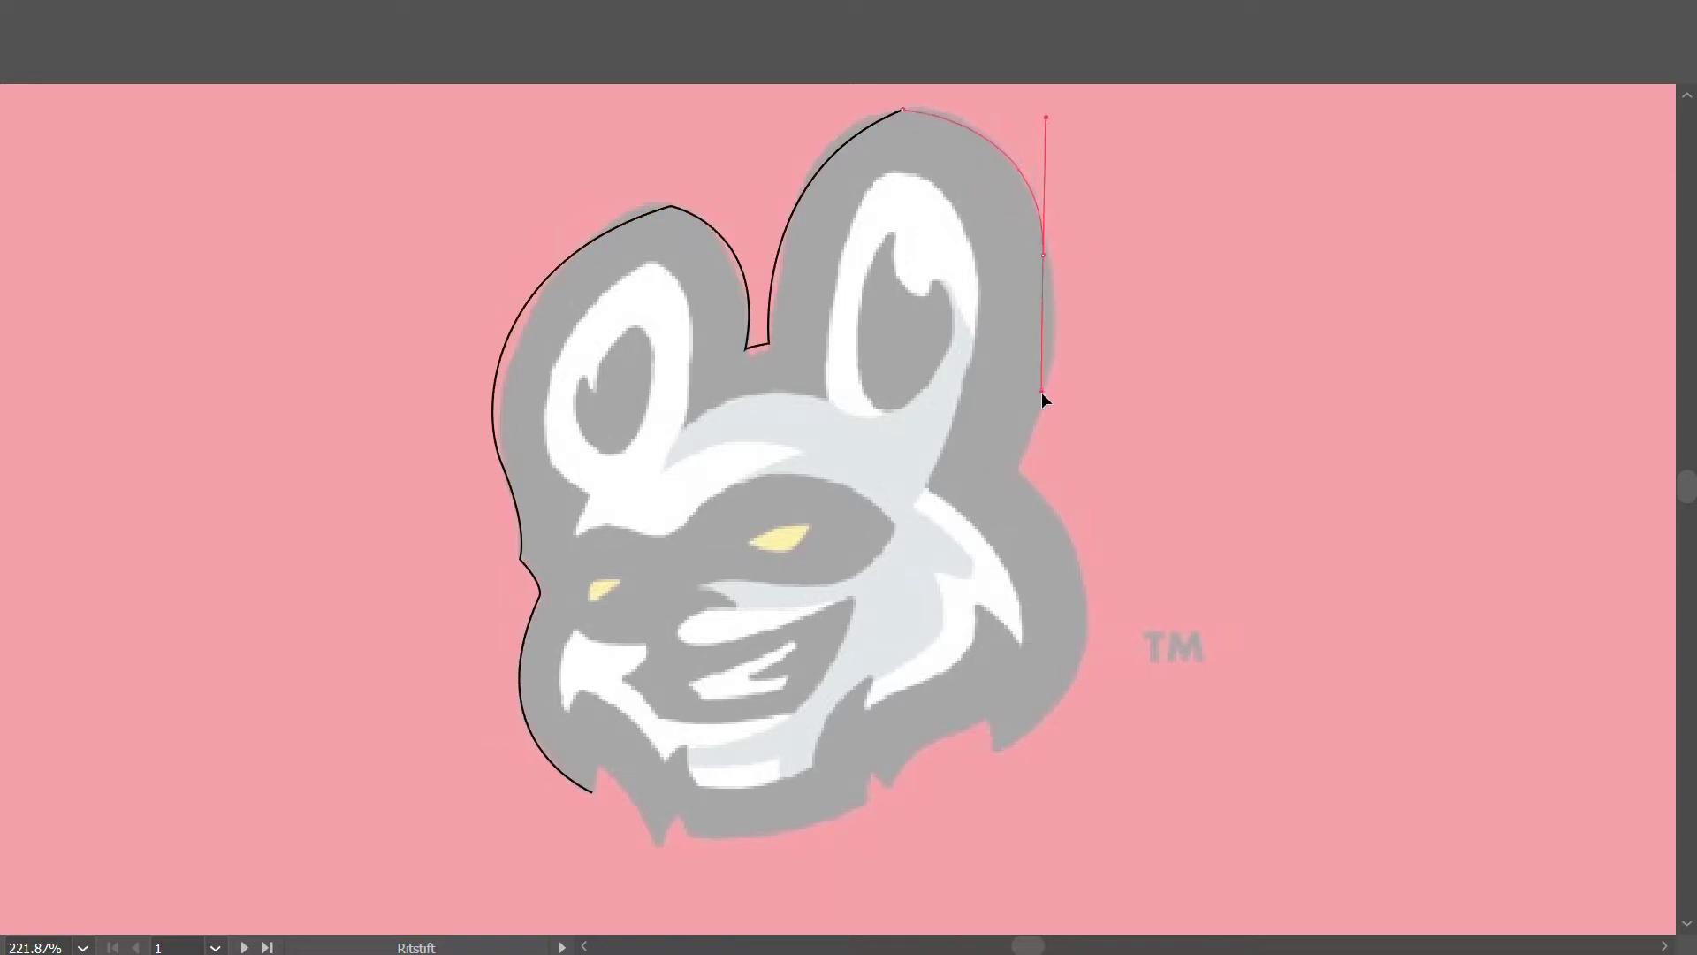
key(ctrl+z)
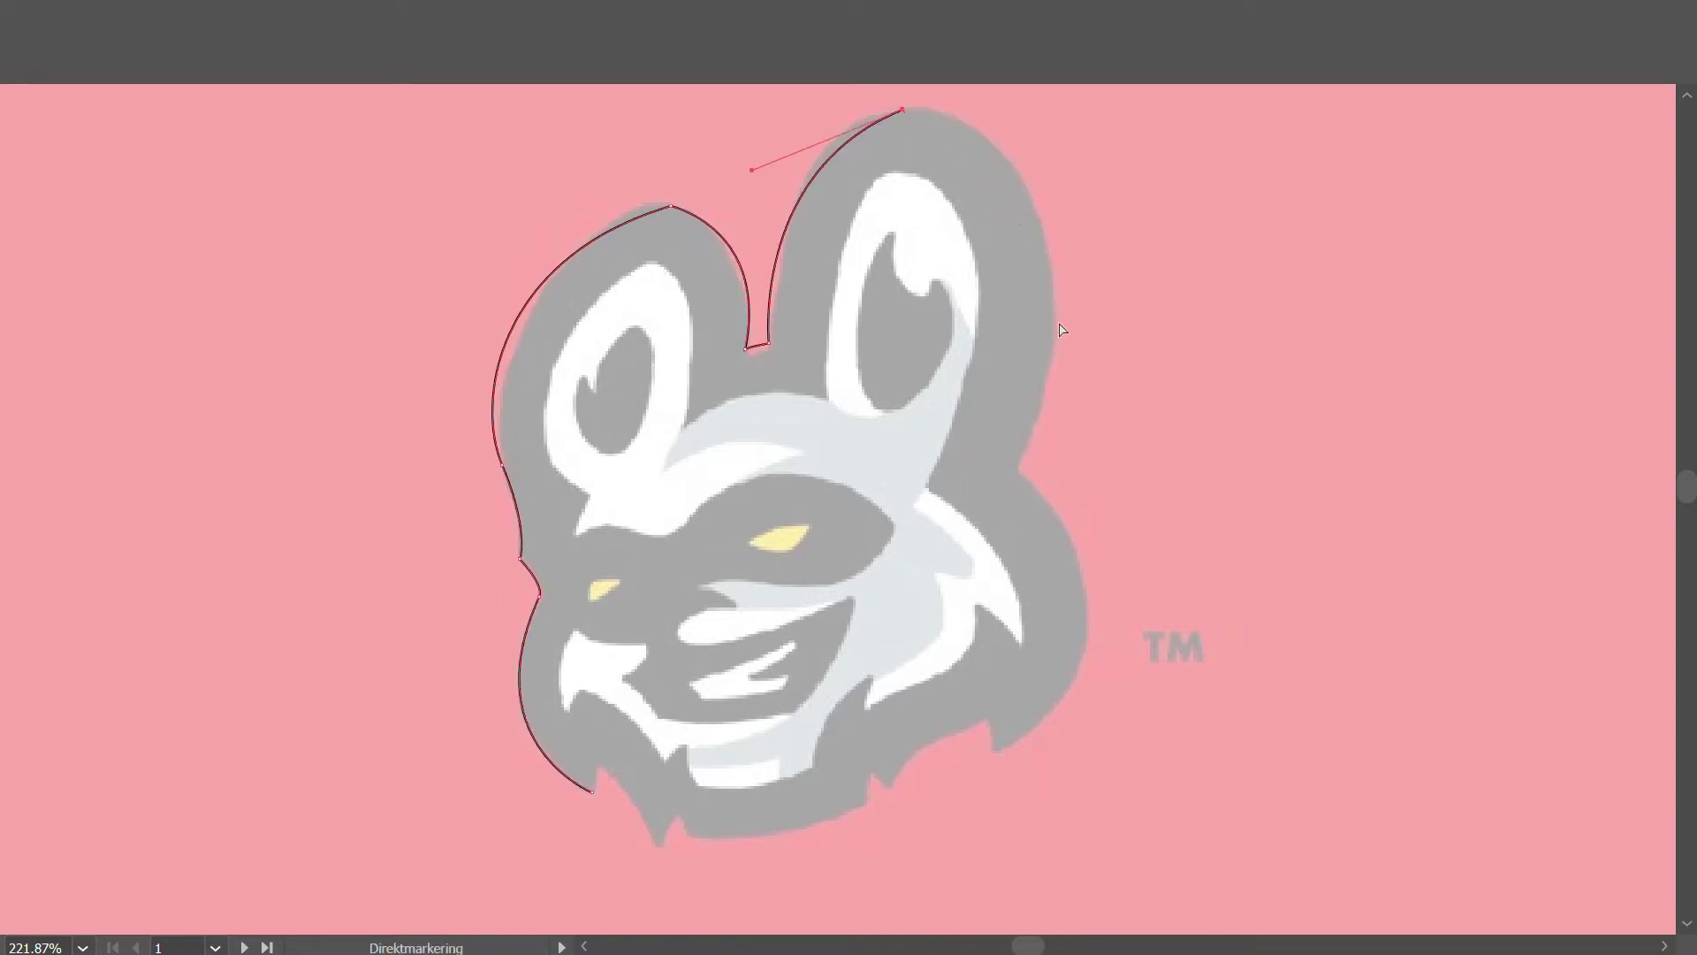
drag(1040, 228, 1071, 394)
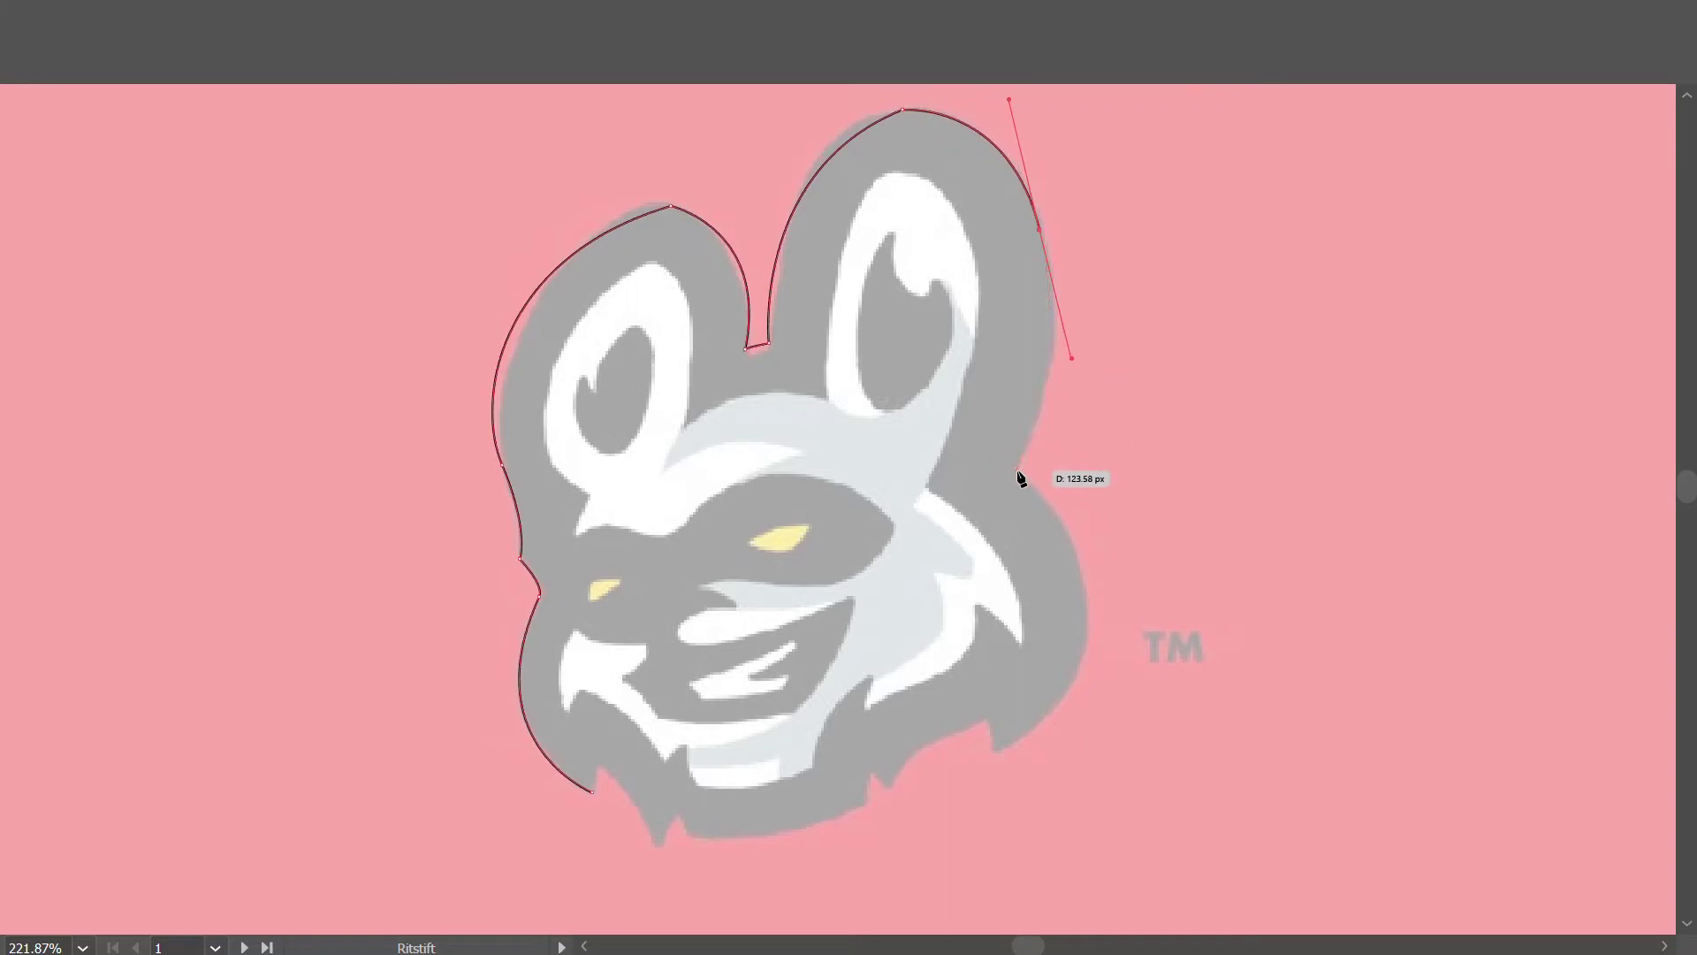
drag(1015, 470, 1041, 485)
scroll(1040, 484, down, 3)
scroll(1041, 484, down, 2)
Trace the lower right fur tuft and run a straight segment along the chin's bottom.
mouse_move(1081, 430)
mouse_down()
mouse_move(1066, 517)
mouse_move(990, 515)
mouse_up()
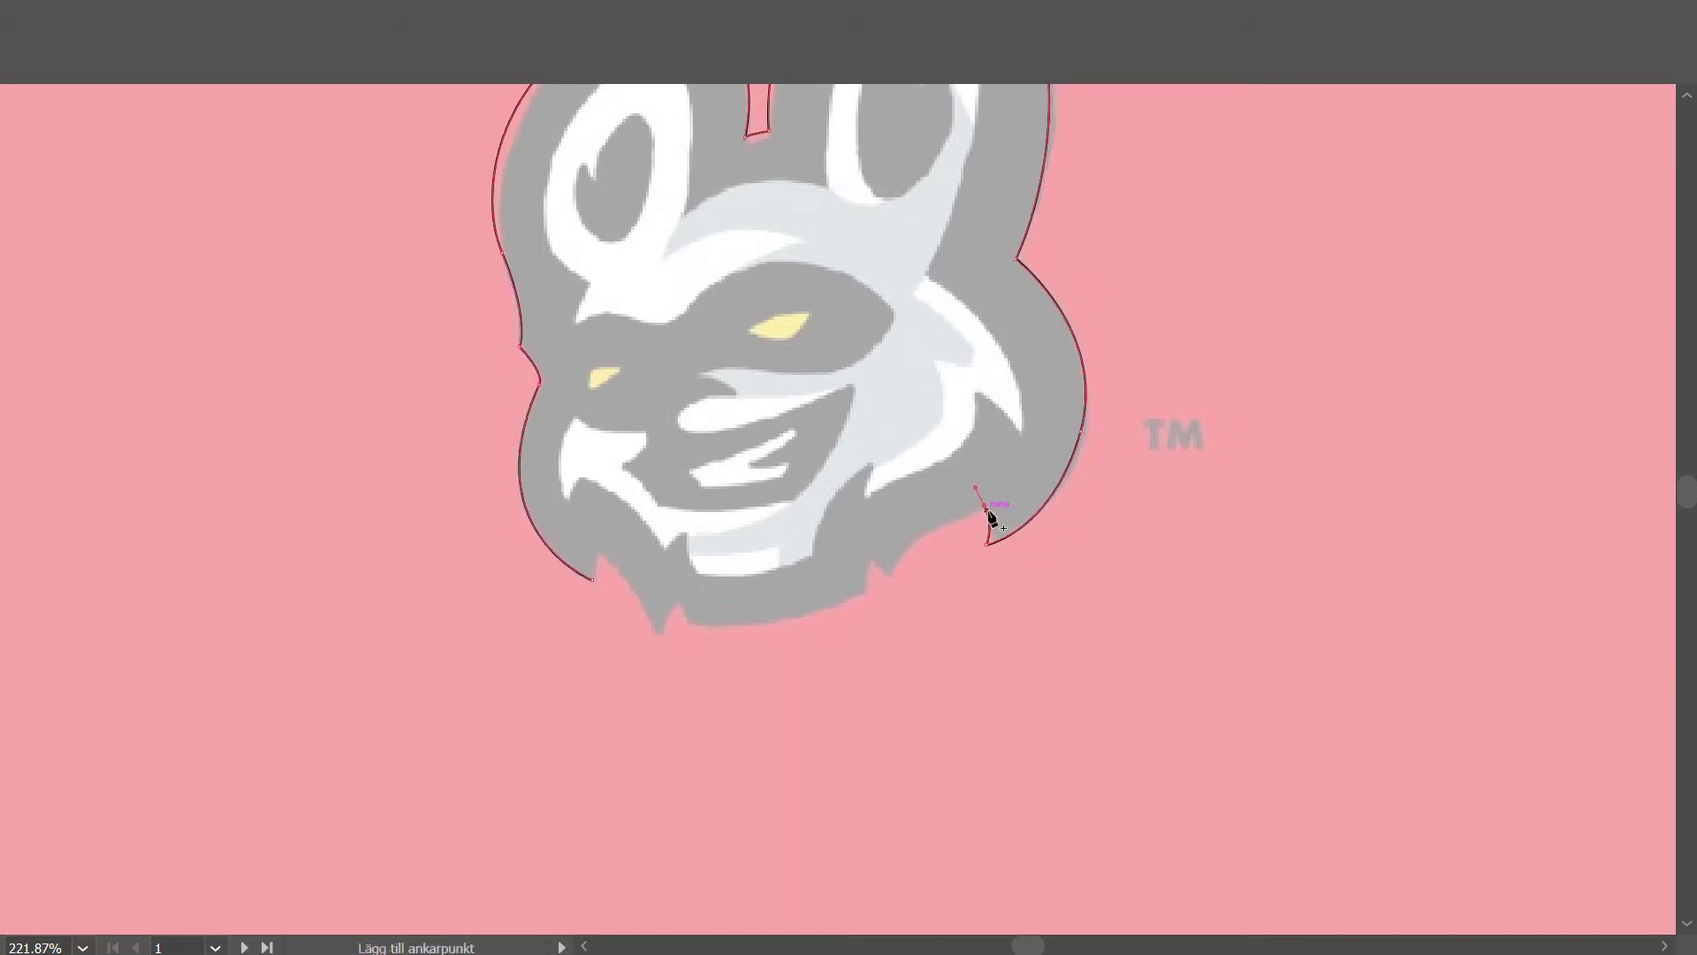
click(895, 580)
drag(874, 635, 869, 643)
mouse_move(895, 580)
mouse_down()
mouse_move(870, 557)
mouse_move(868, 606)
mouse_up()
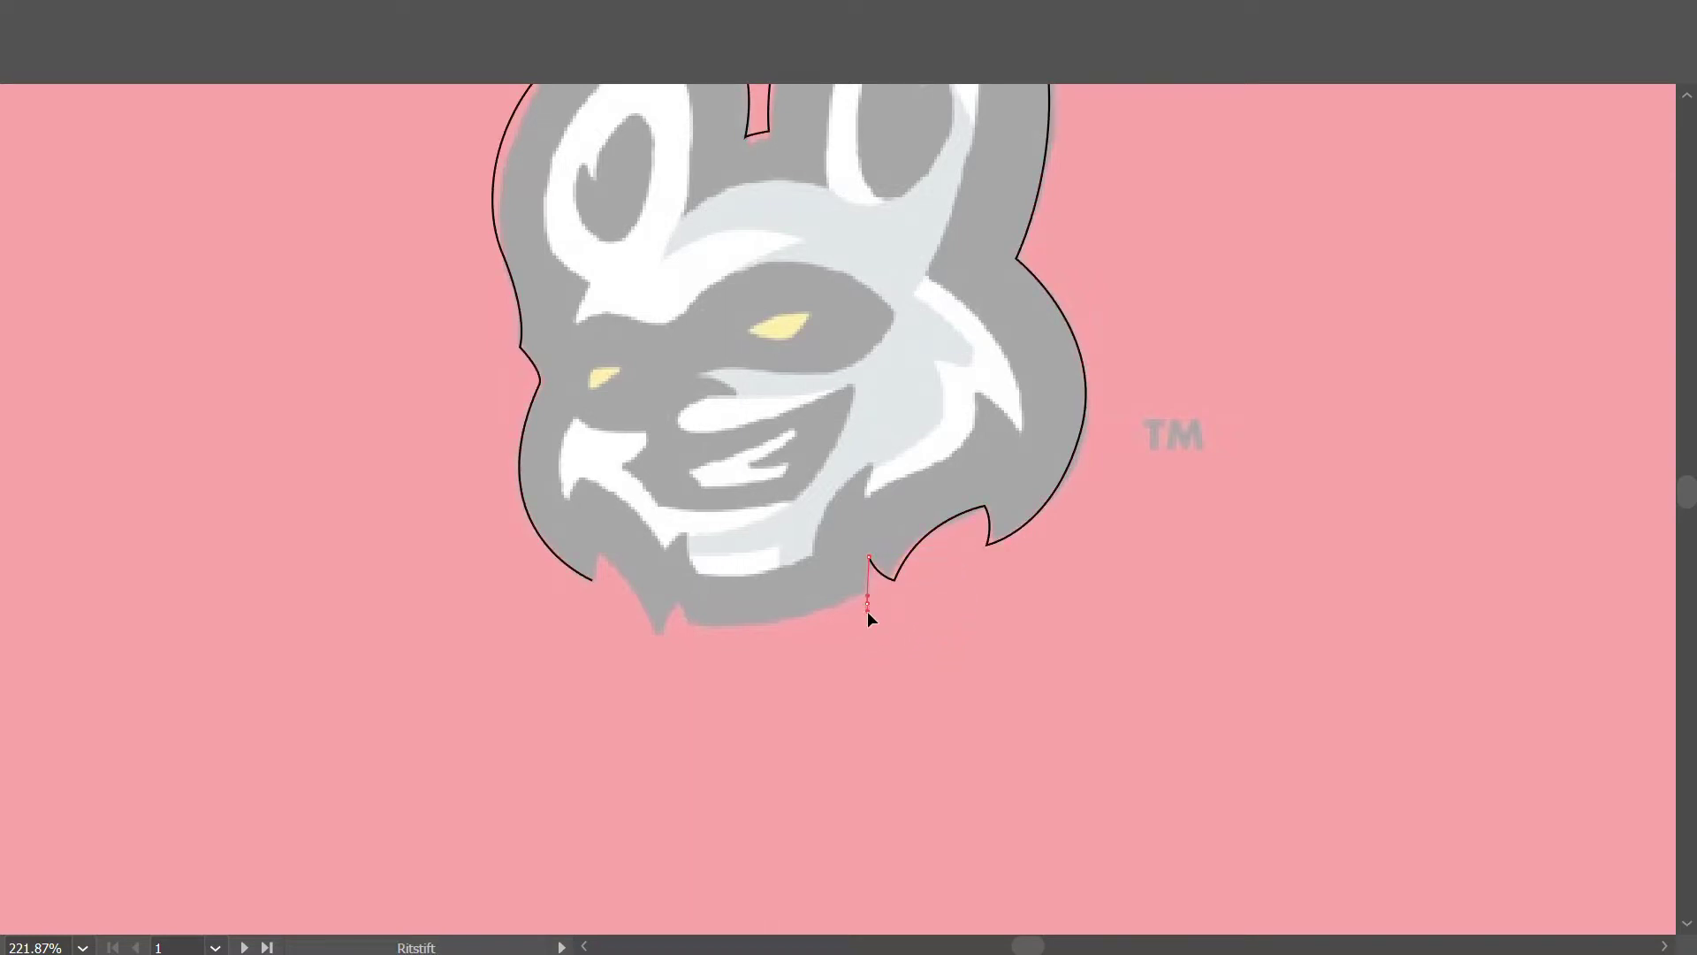
ctrl+click(870, 620)
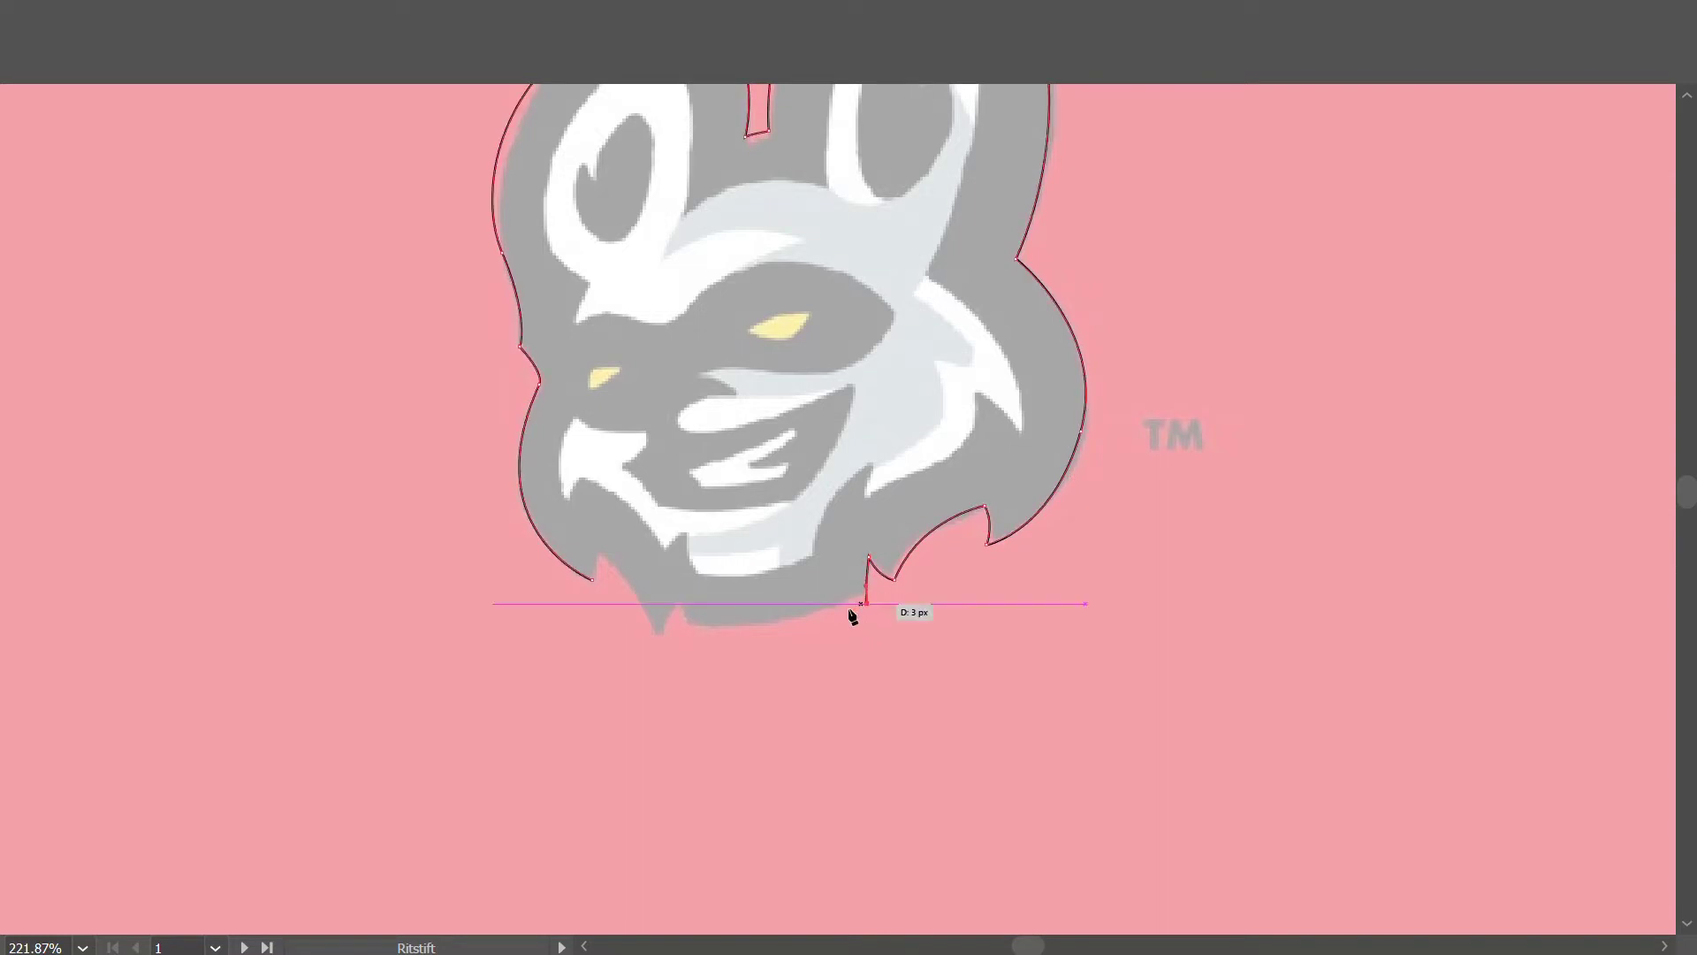
click(696, 629)
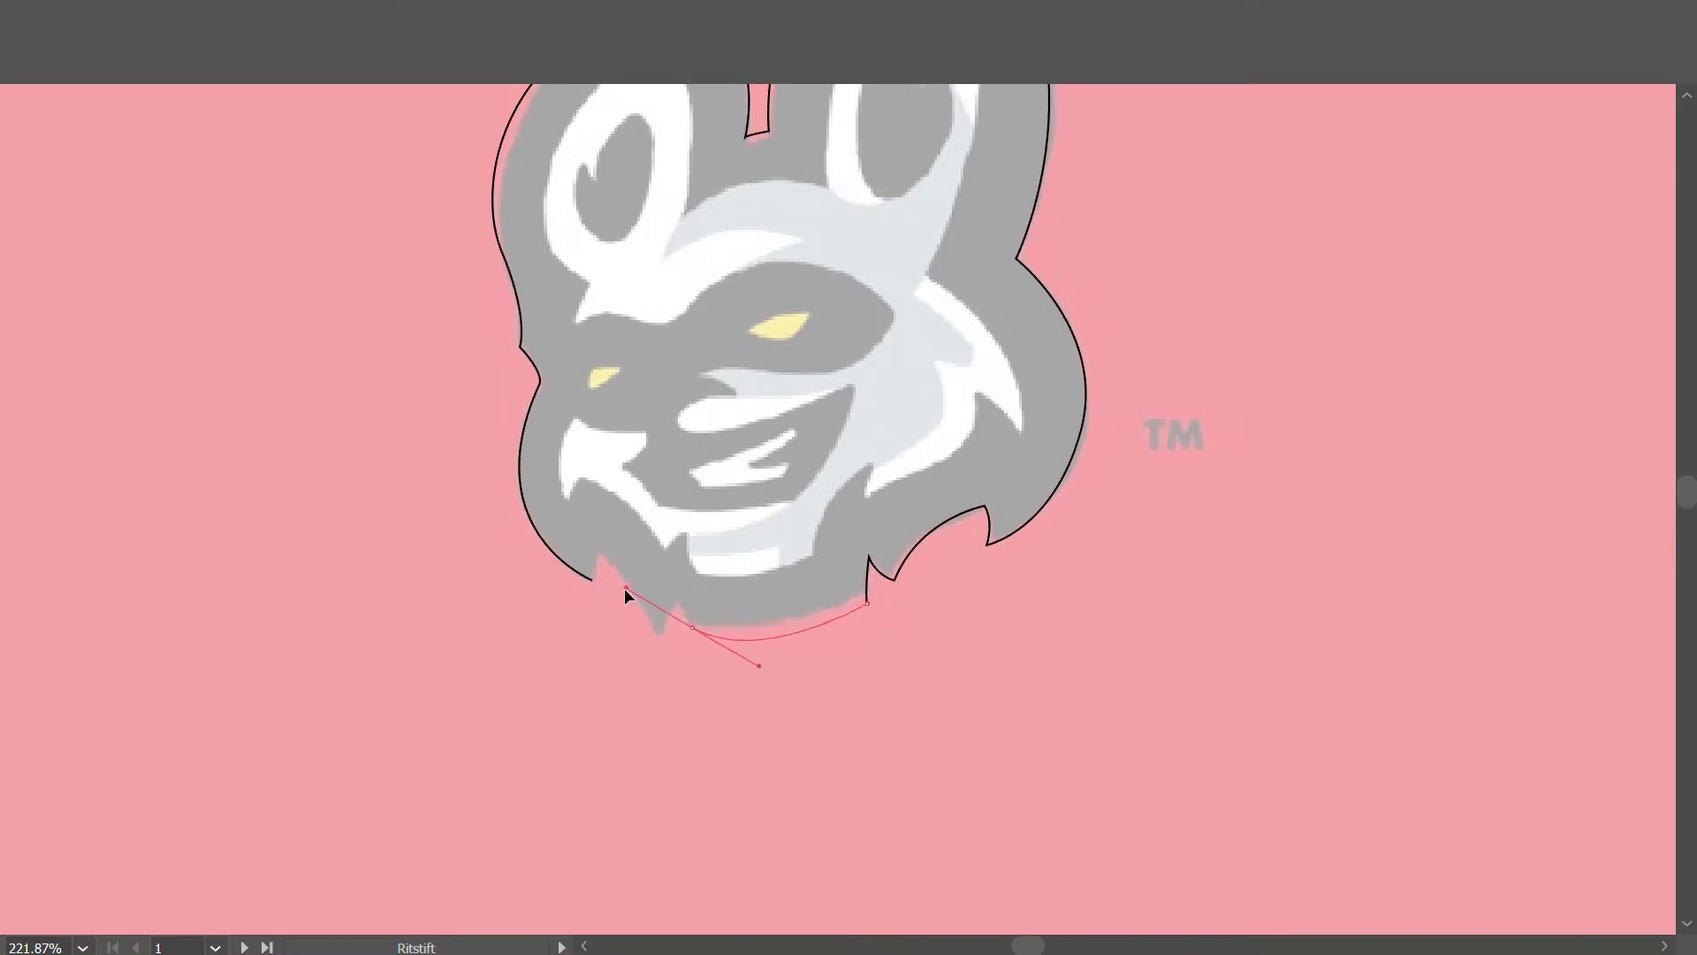
Trace the pointed chin fur tip and the left jaw fur, closing the outline at its start point.
ctrl+click(624, 590)
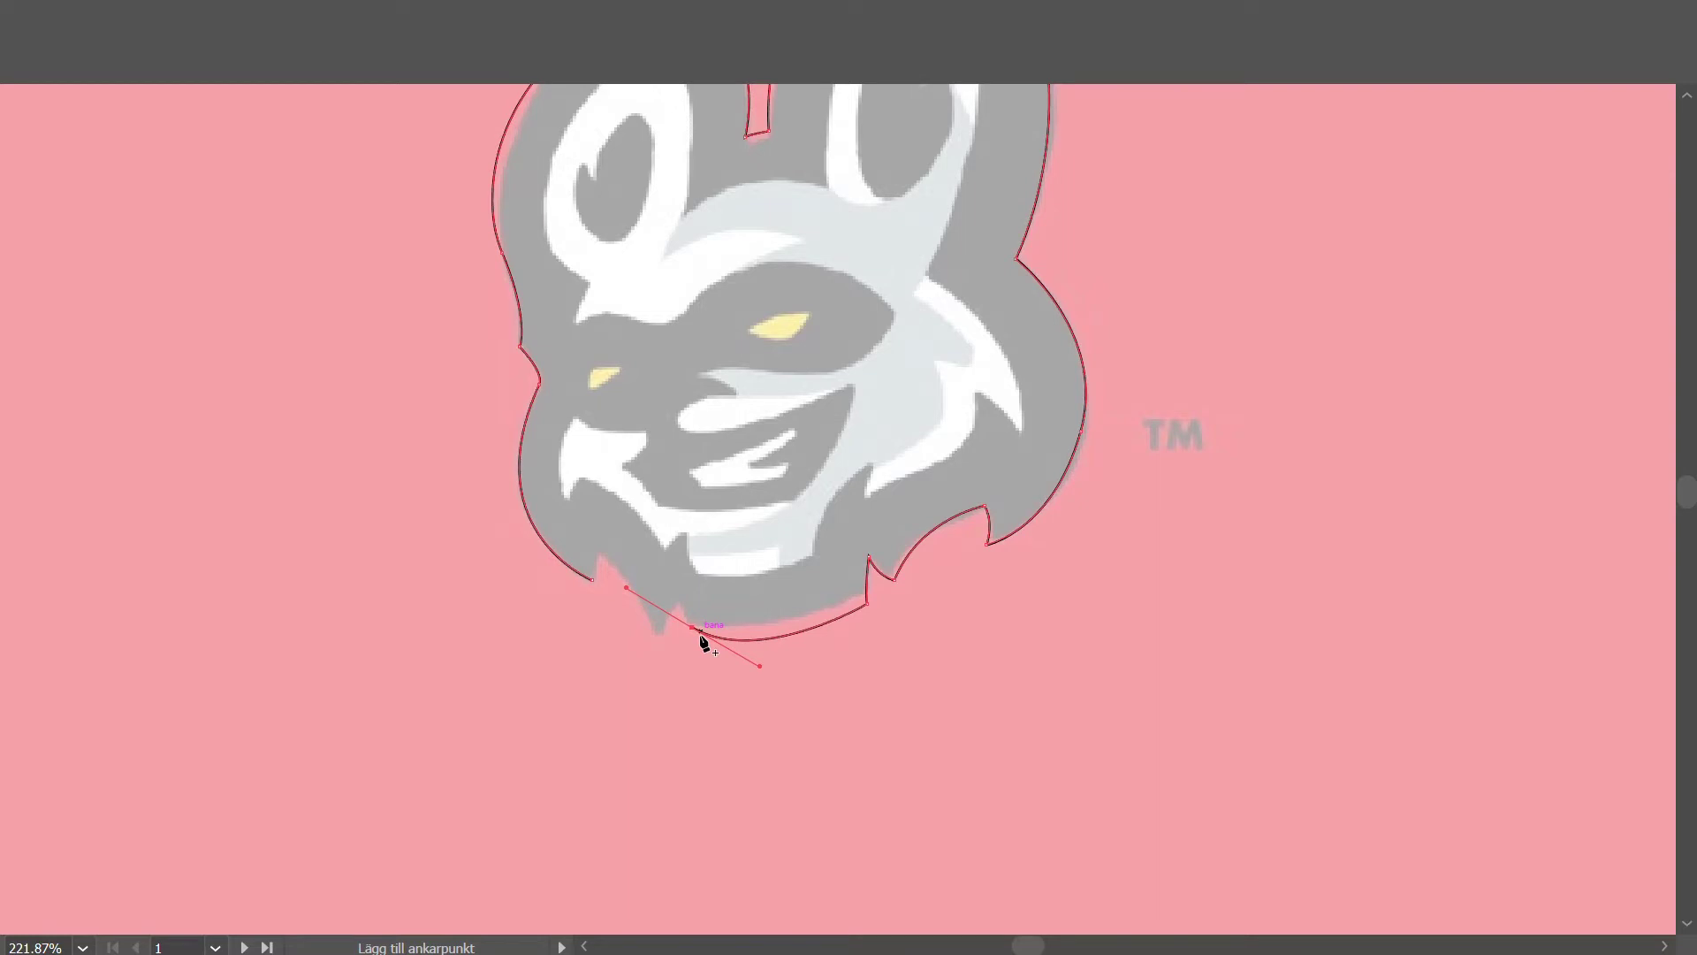
drag(693, 629, 672, 601)
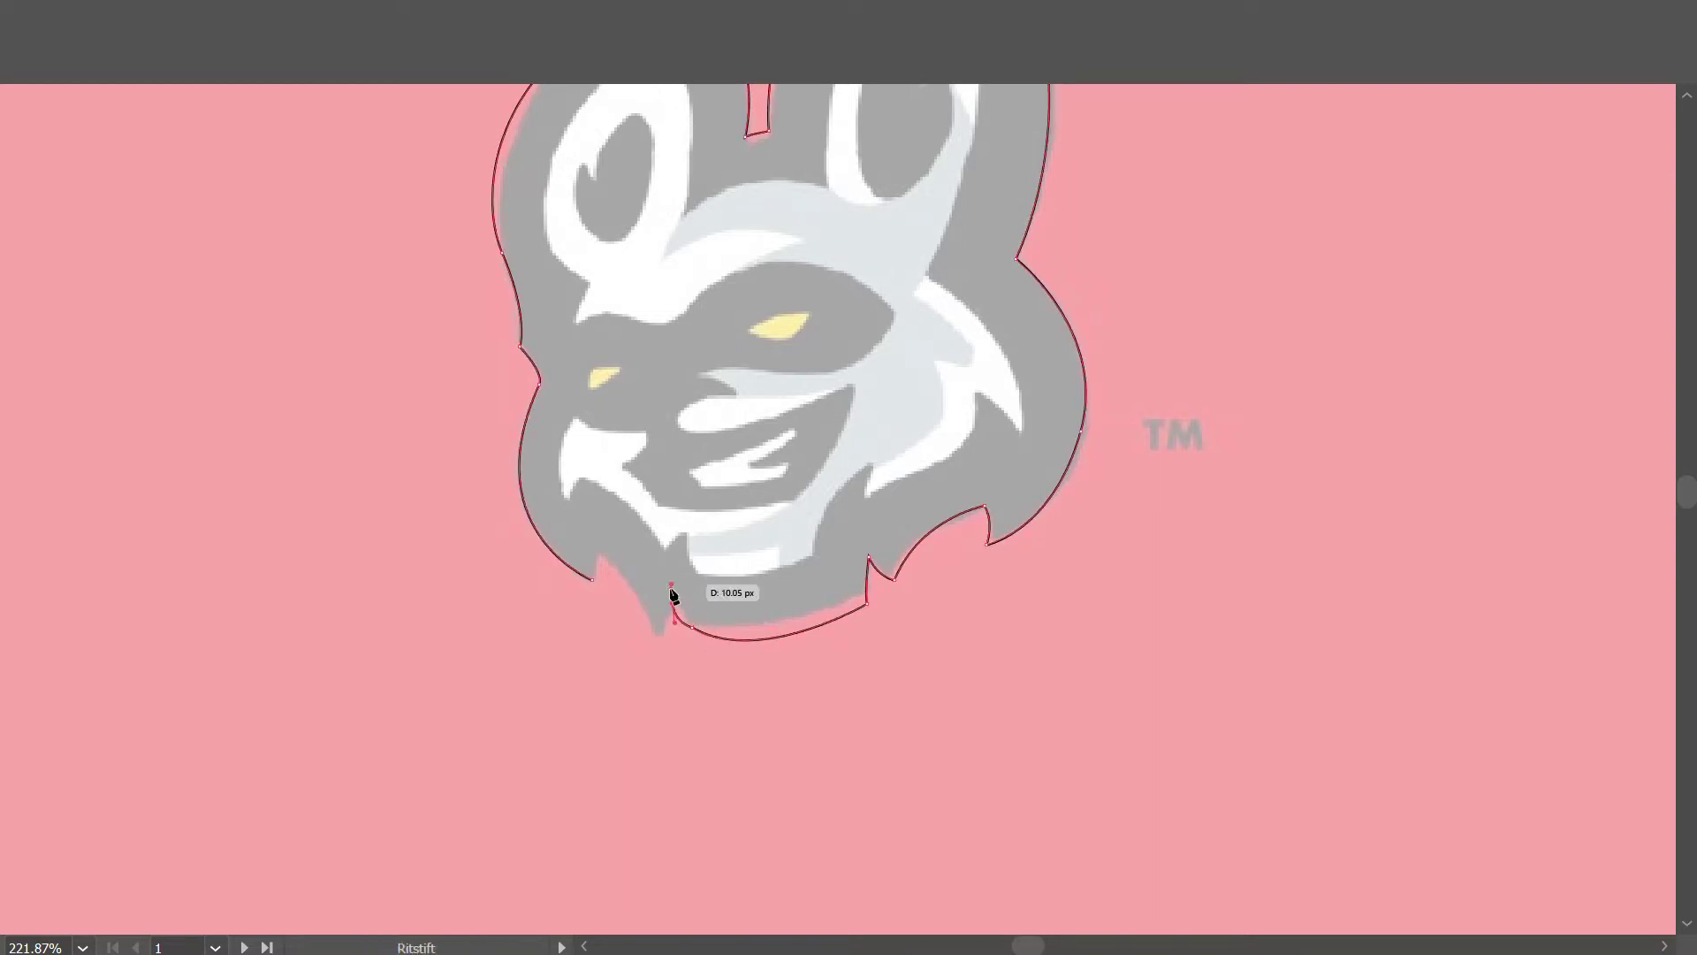
scroll(1004, 560, up, 4)
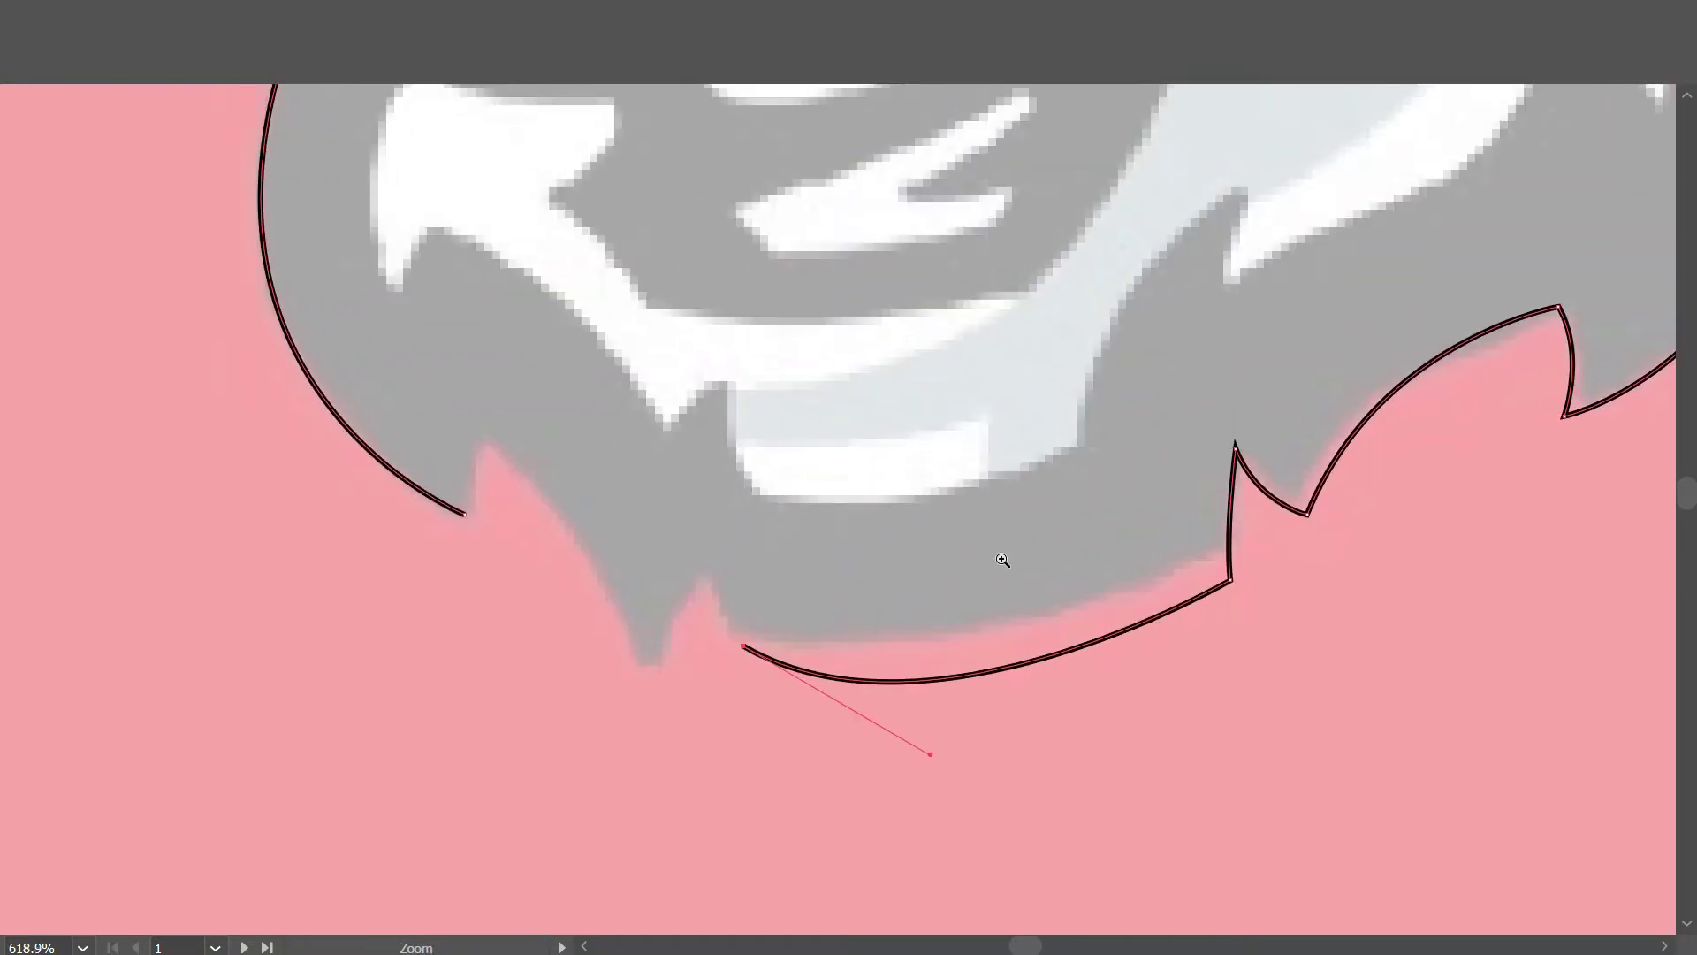
scroll(884, 550, down, 1)
drag(763, 569, 757, 538)
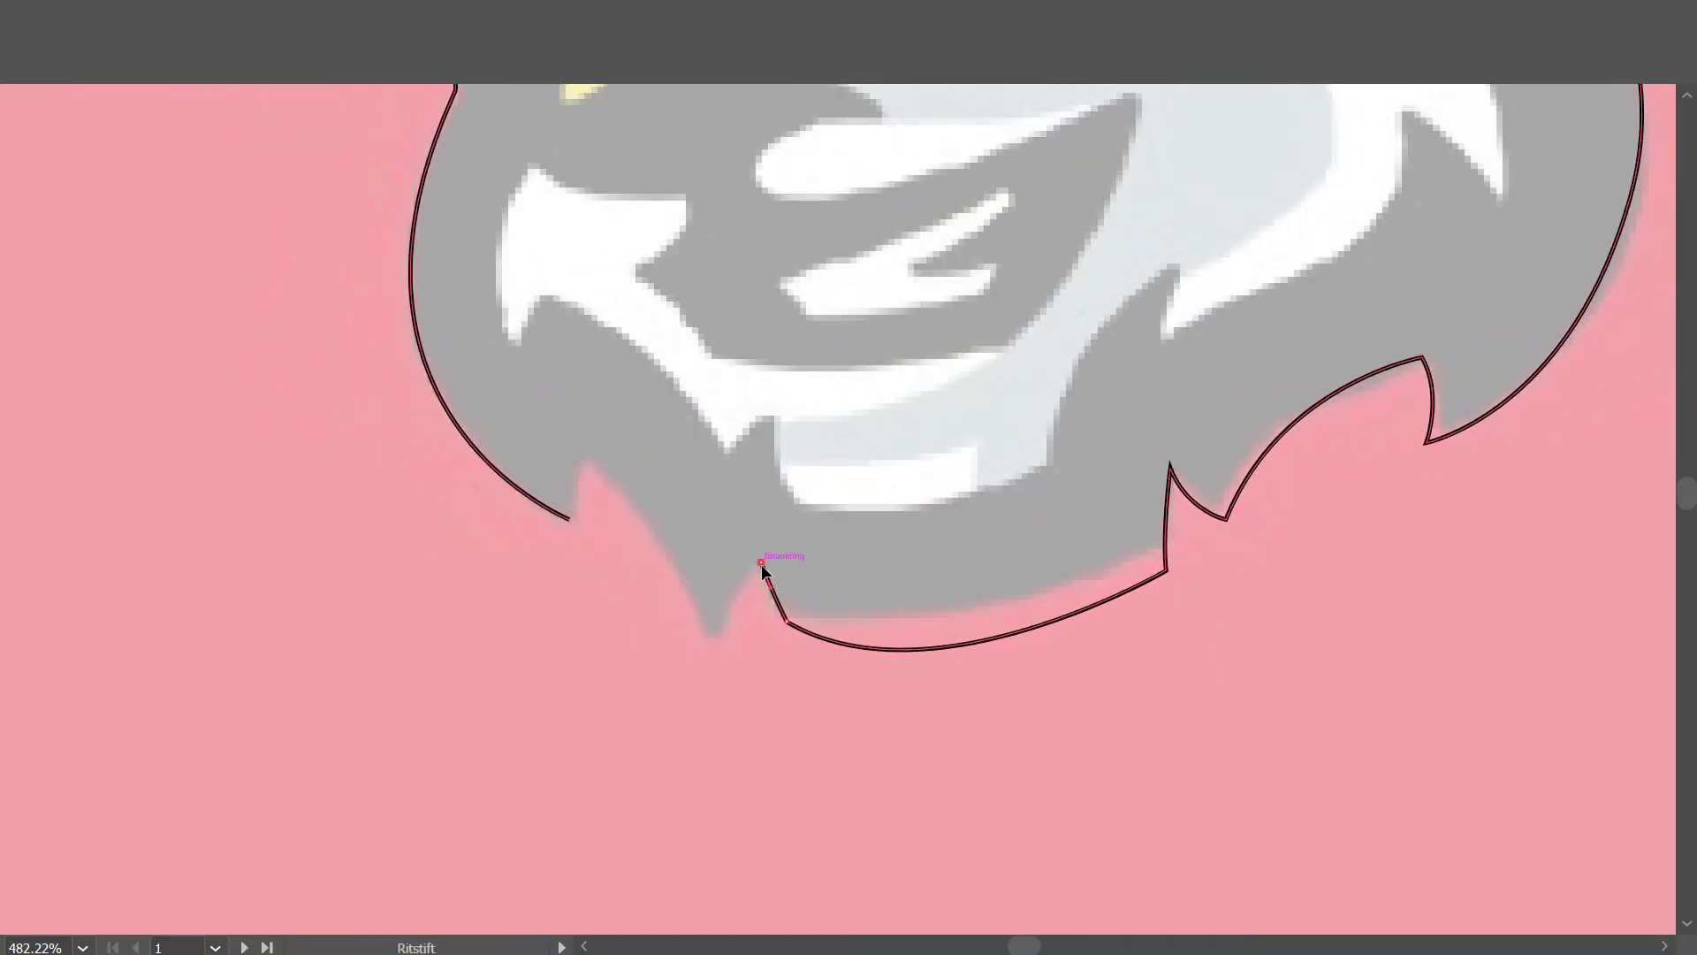
drag(715, 655, 708, 707)
click(715, 657)
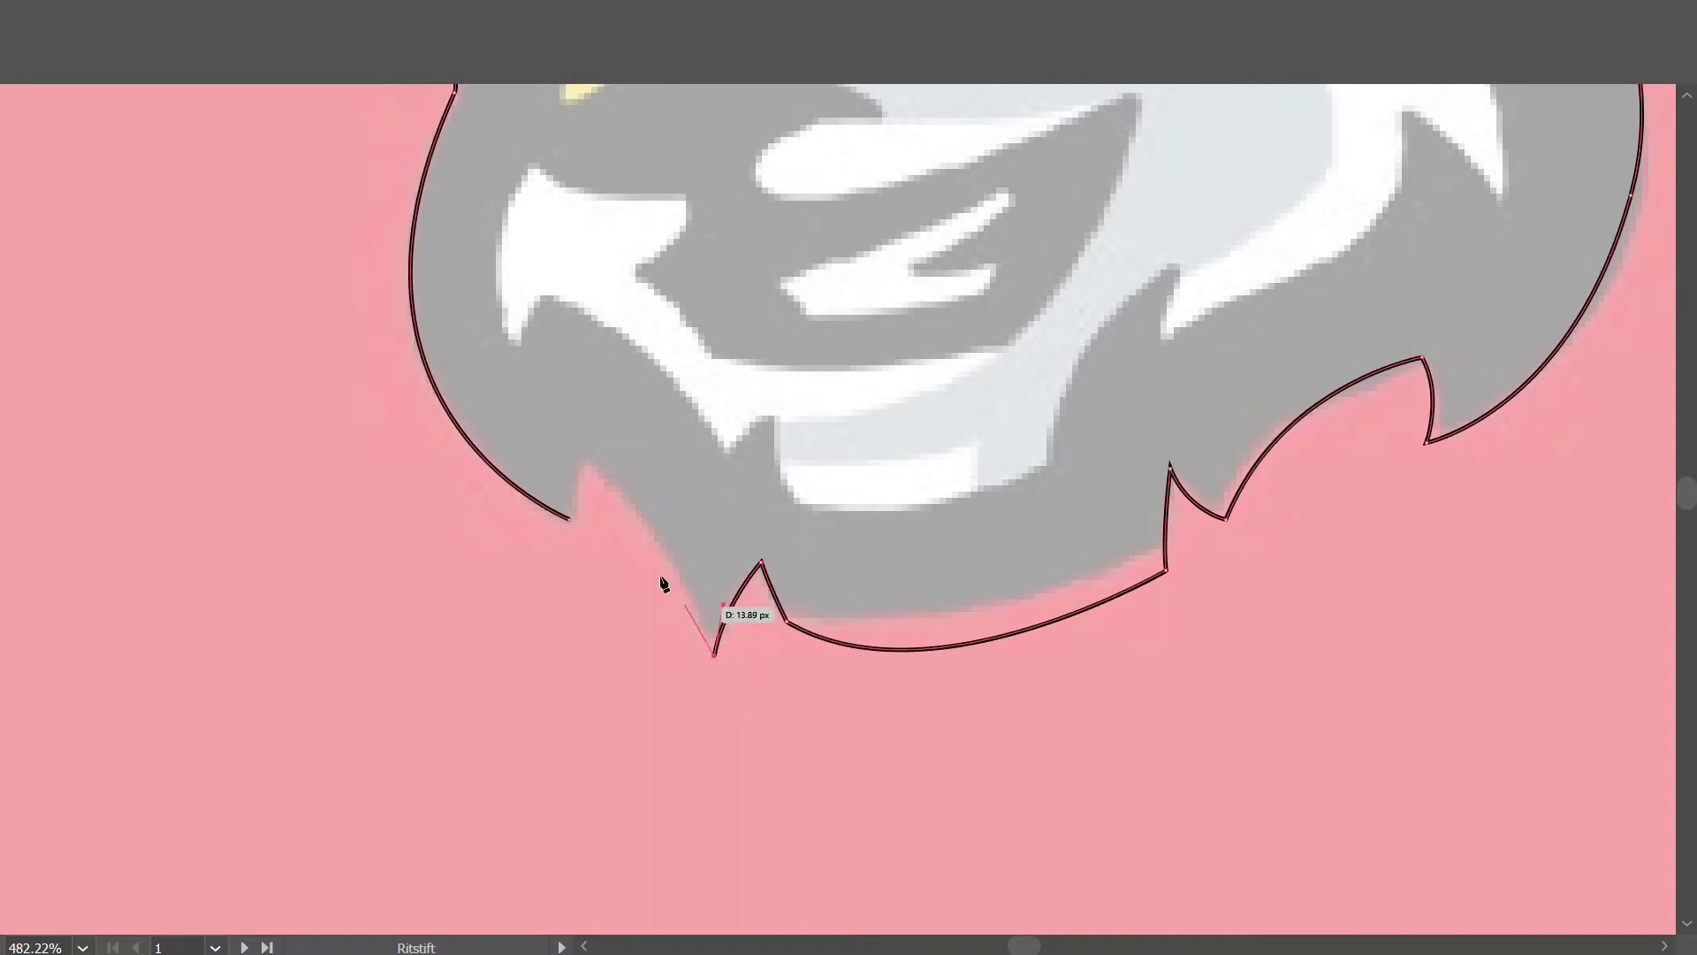
drag(578, 459, 497, 400)
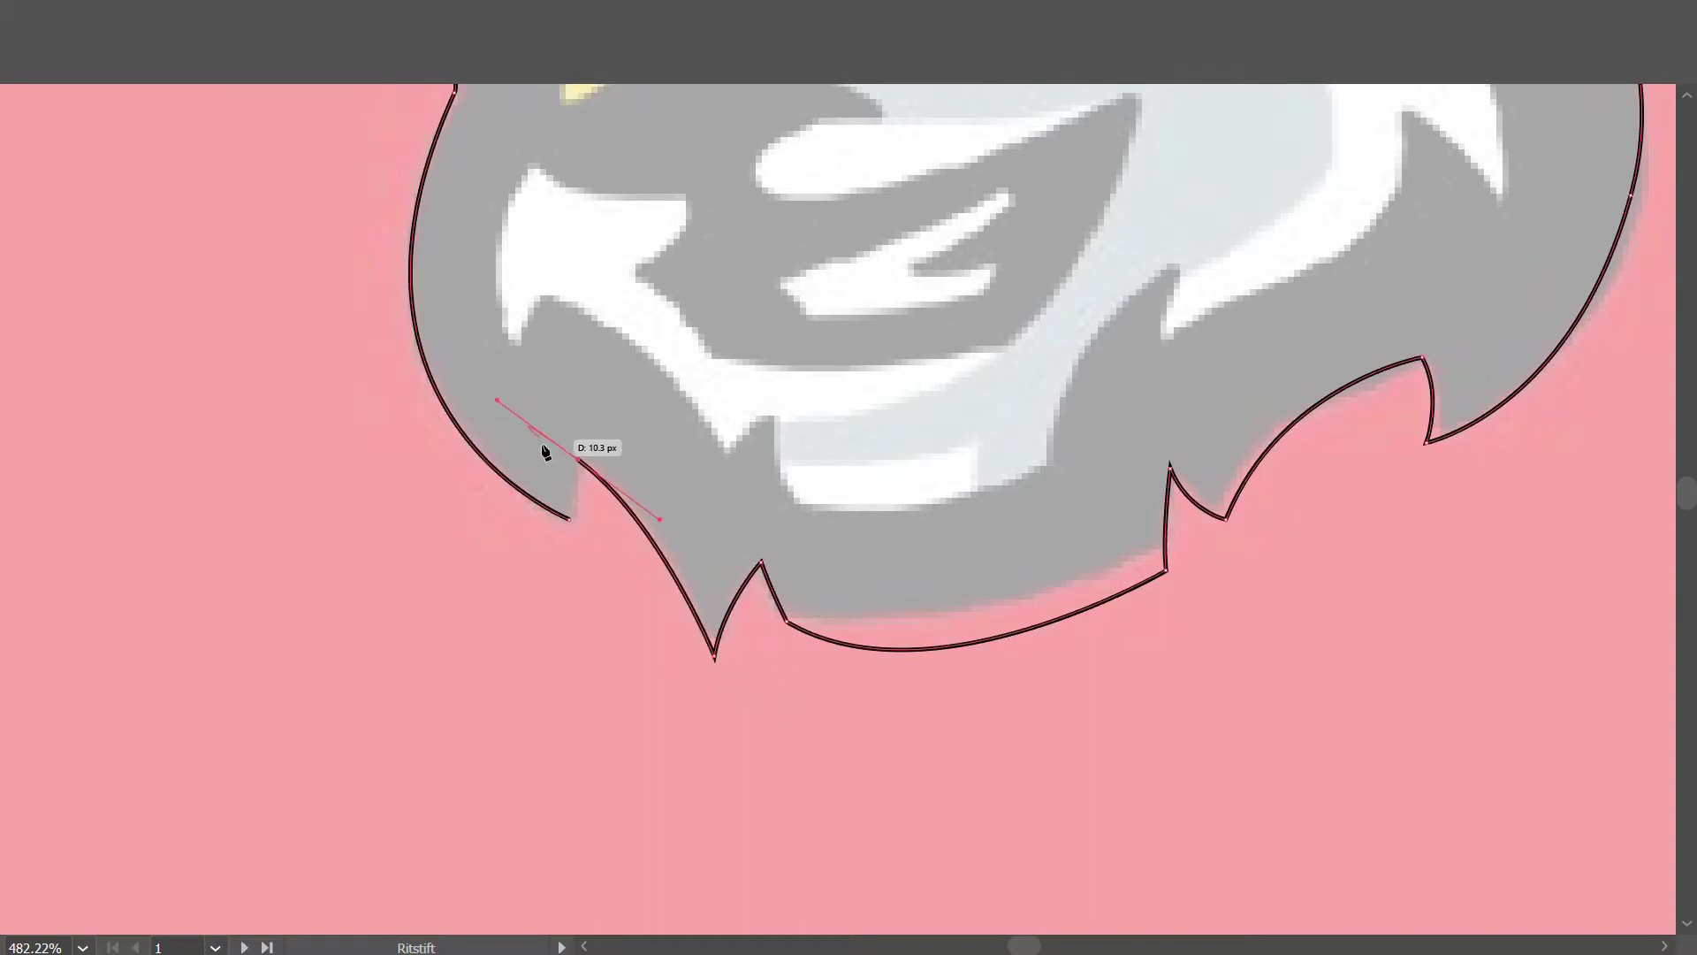
click(578, 459)
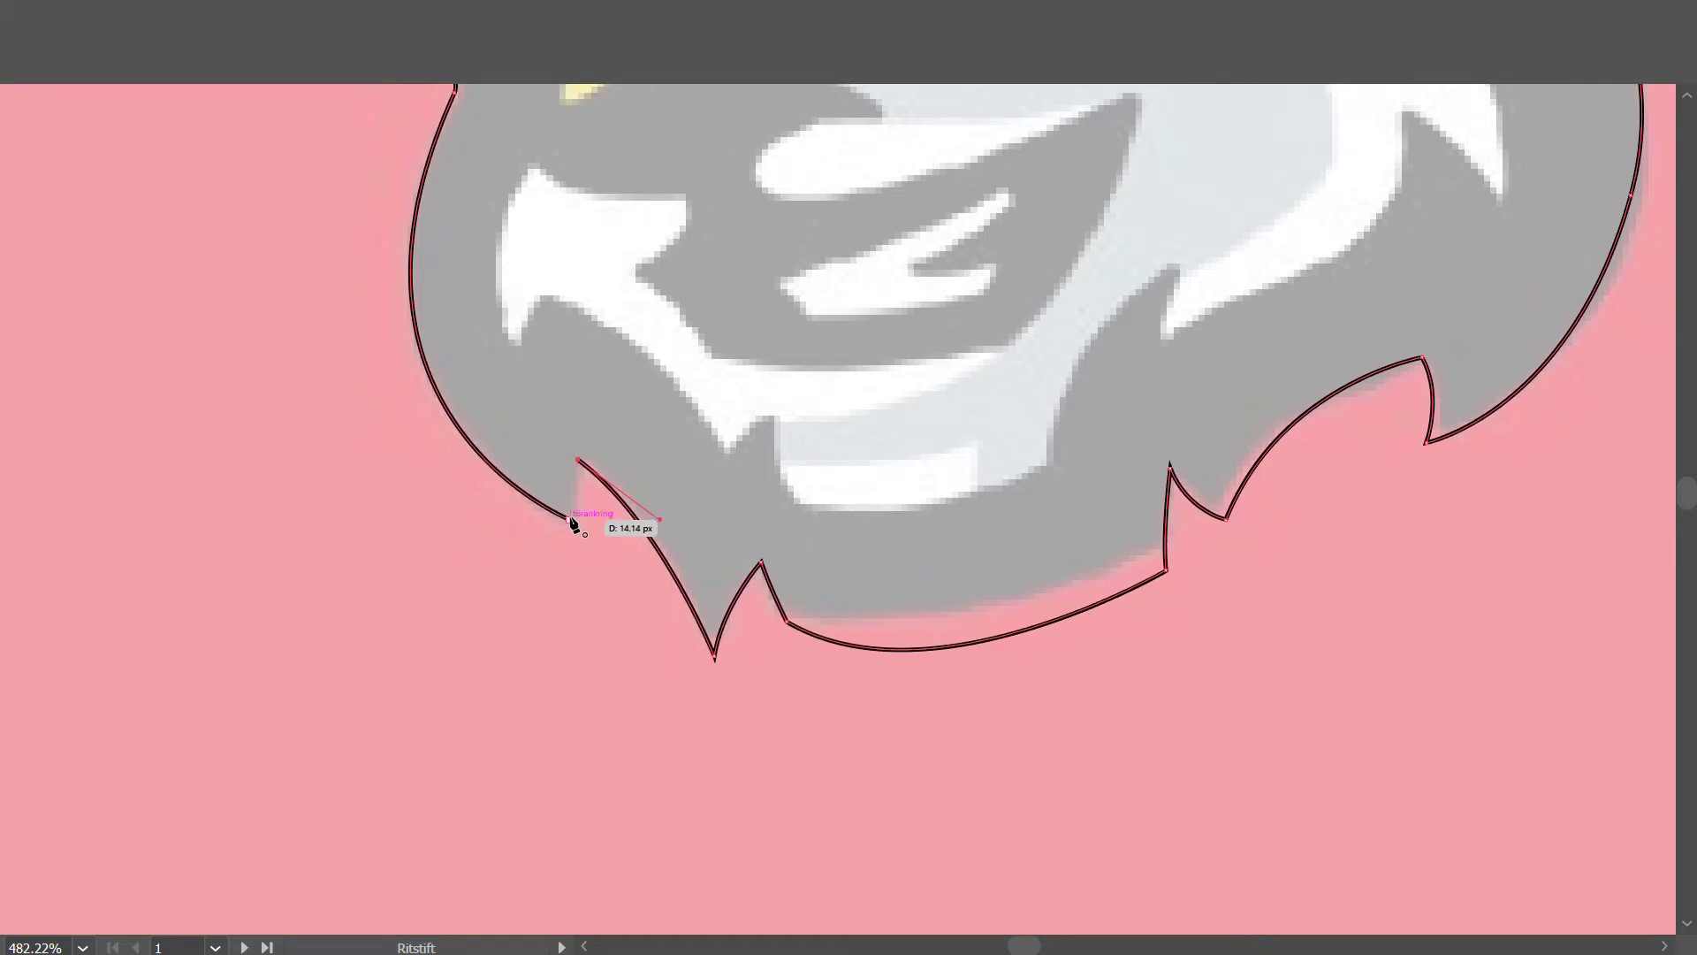
click(569, 518)
Zoom out to the artboard, then zoom back in on the rabbit's lower face.
drag(606, 557, 231, 493)
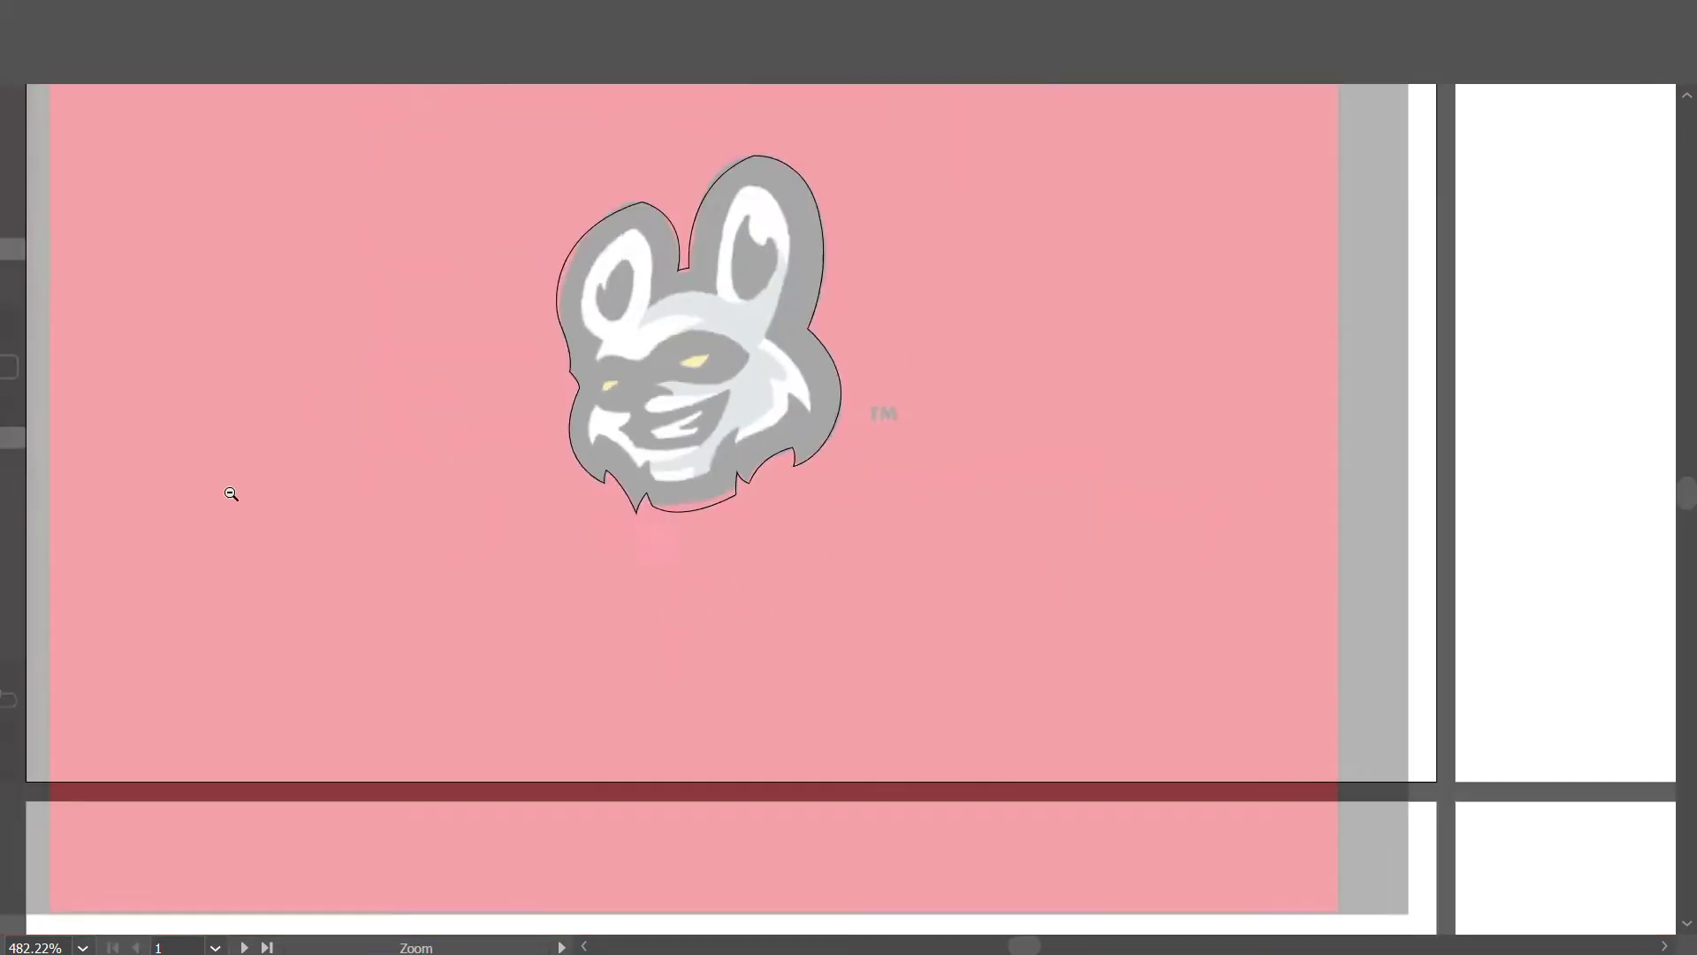
click(672, 265)
click(700, 295)
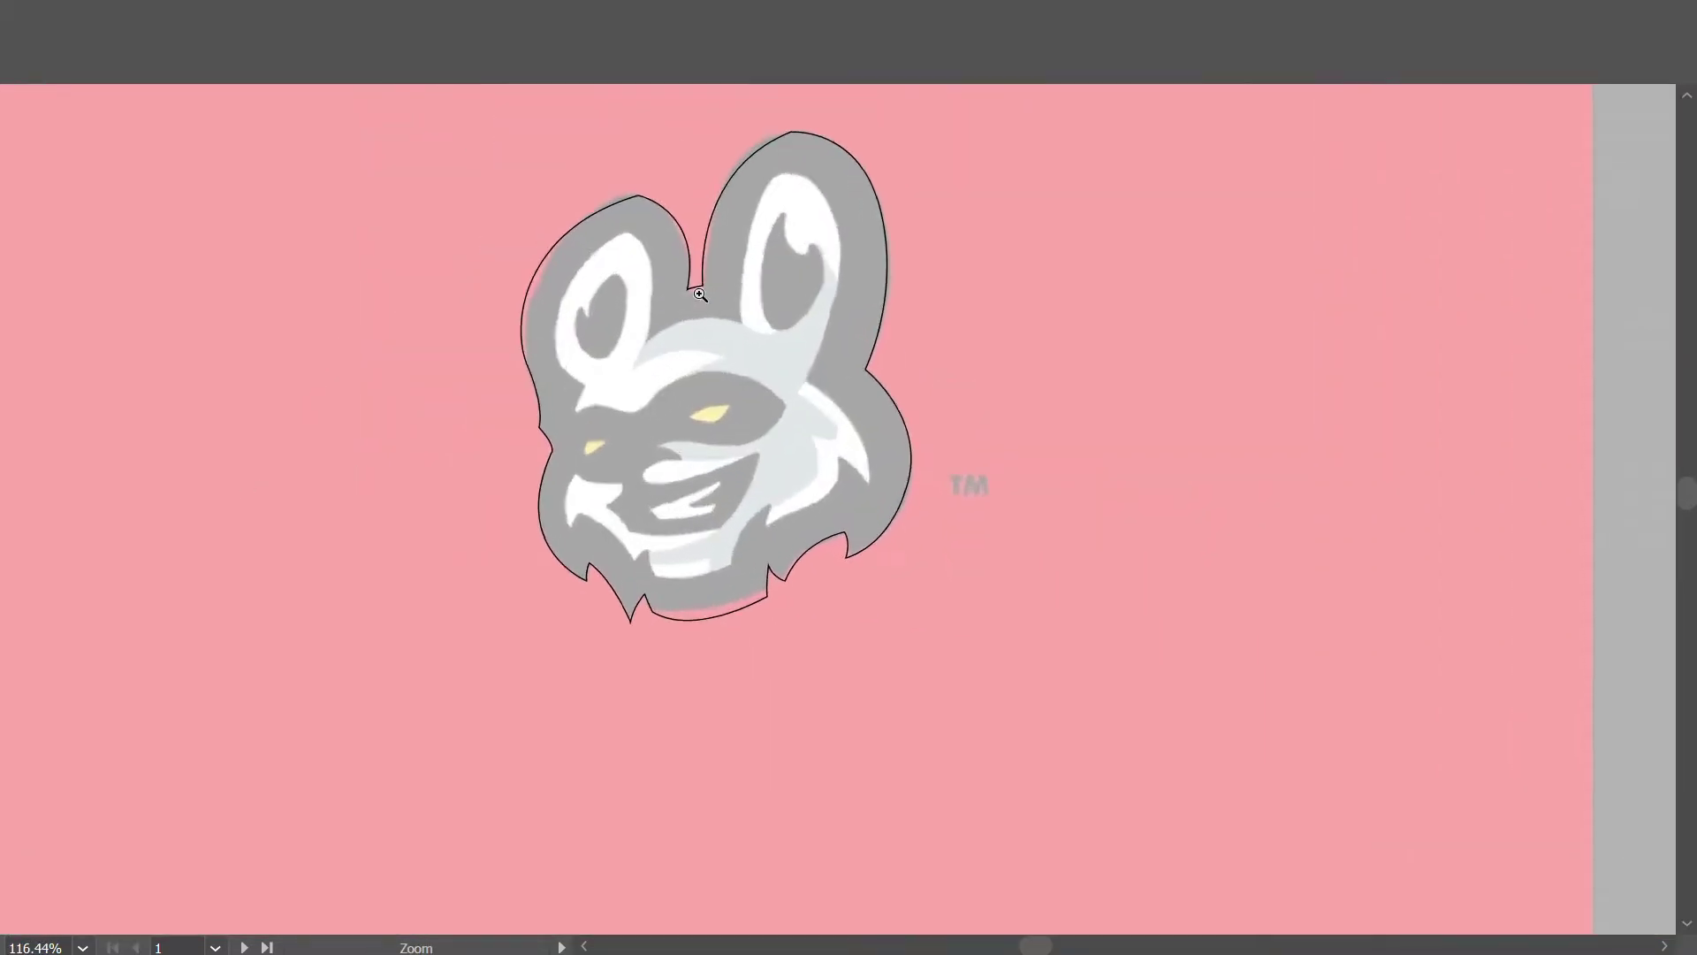
drag(699, 294, 759, 282)
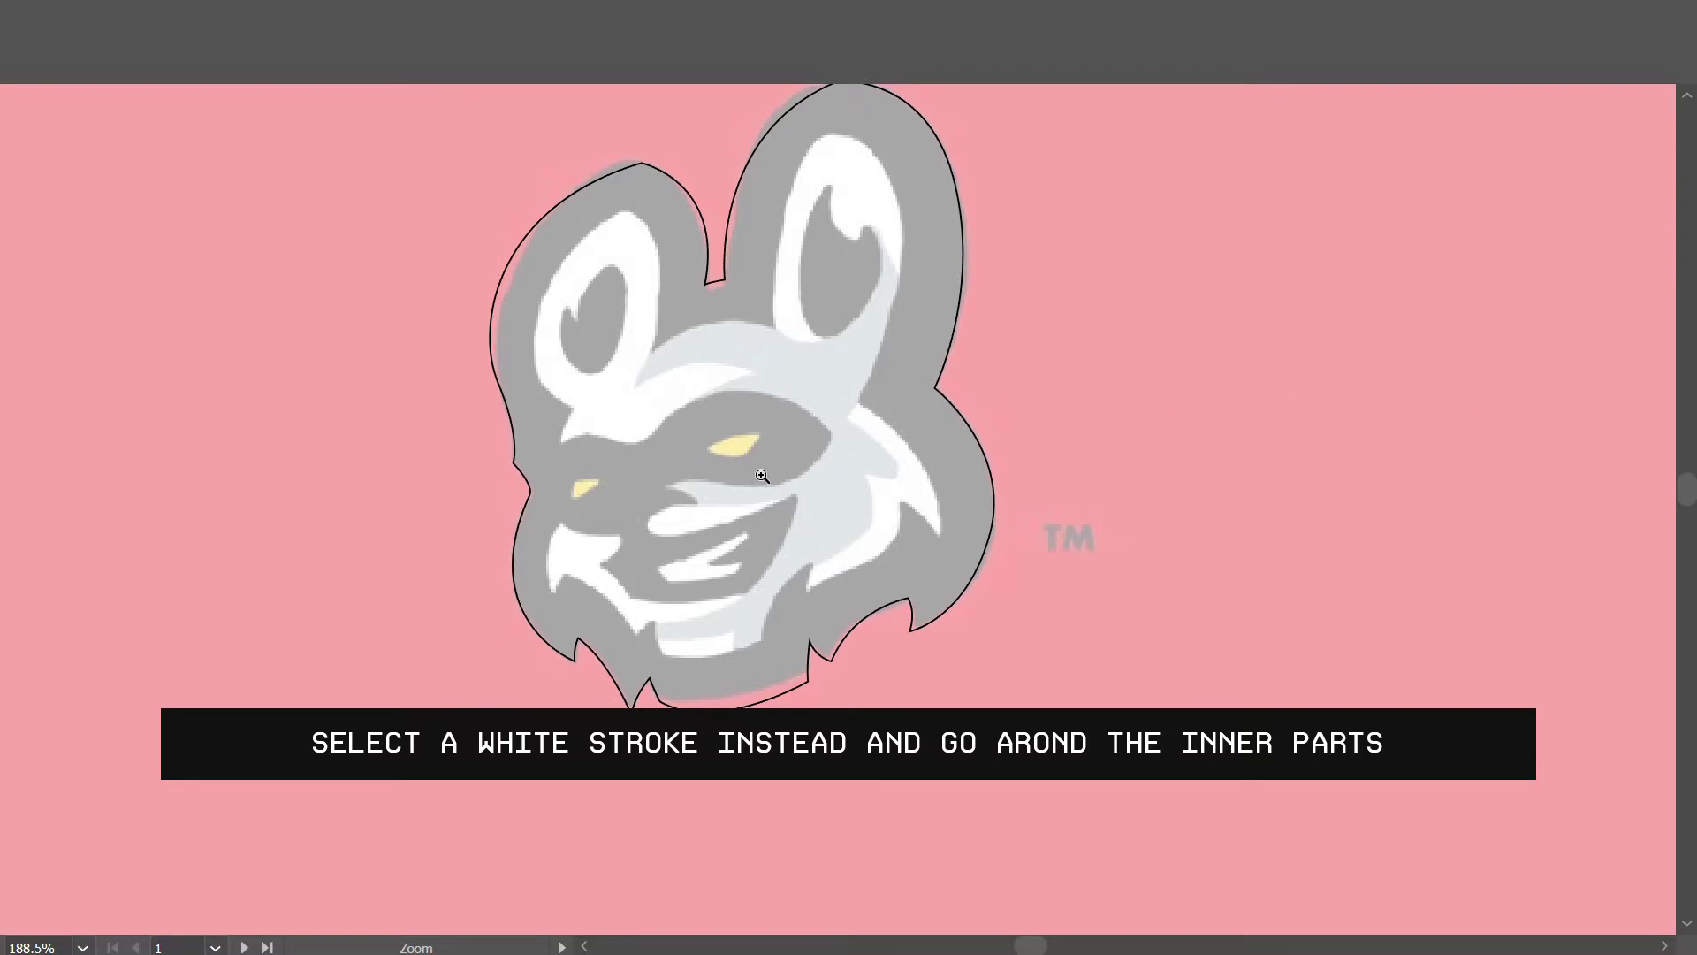
drag(763, 475, 798, 466)
drag(613, 599, 713, 606)
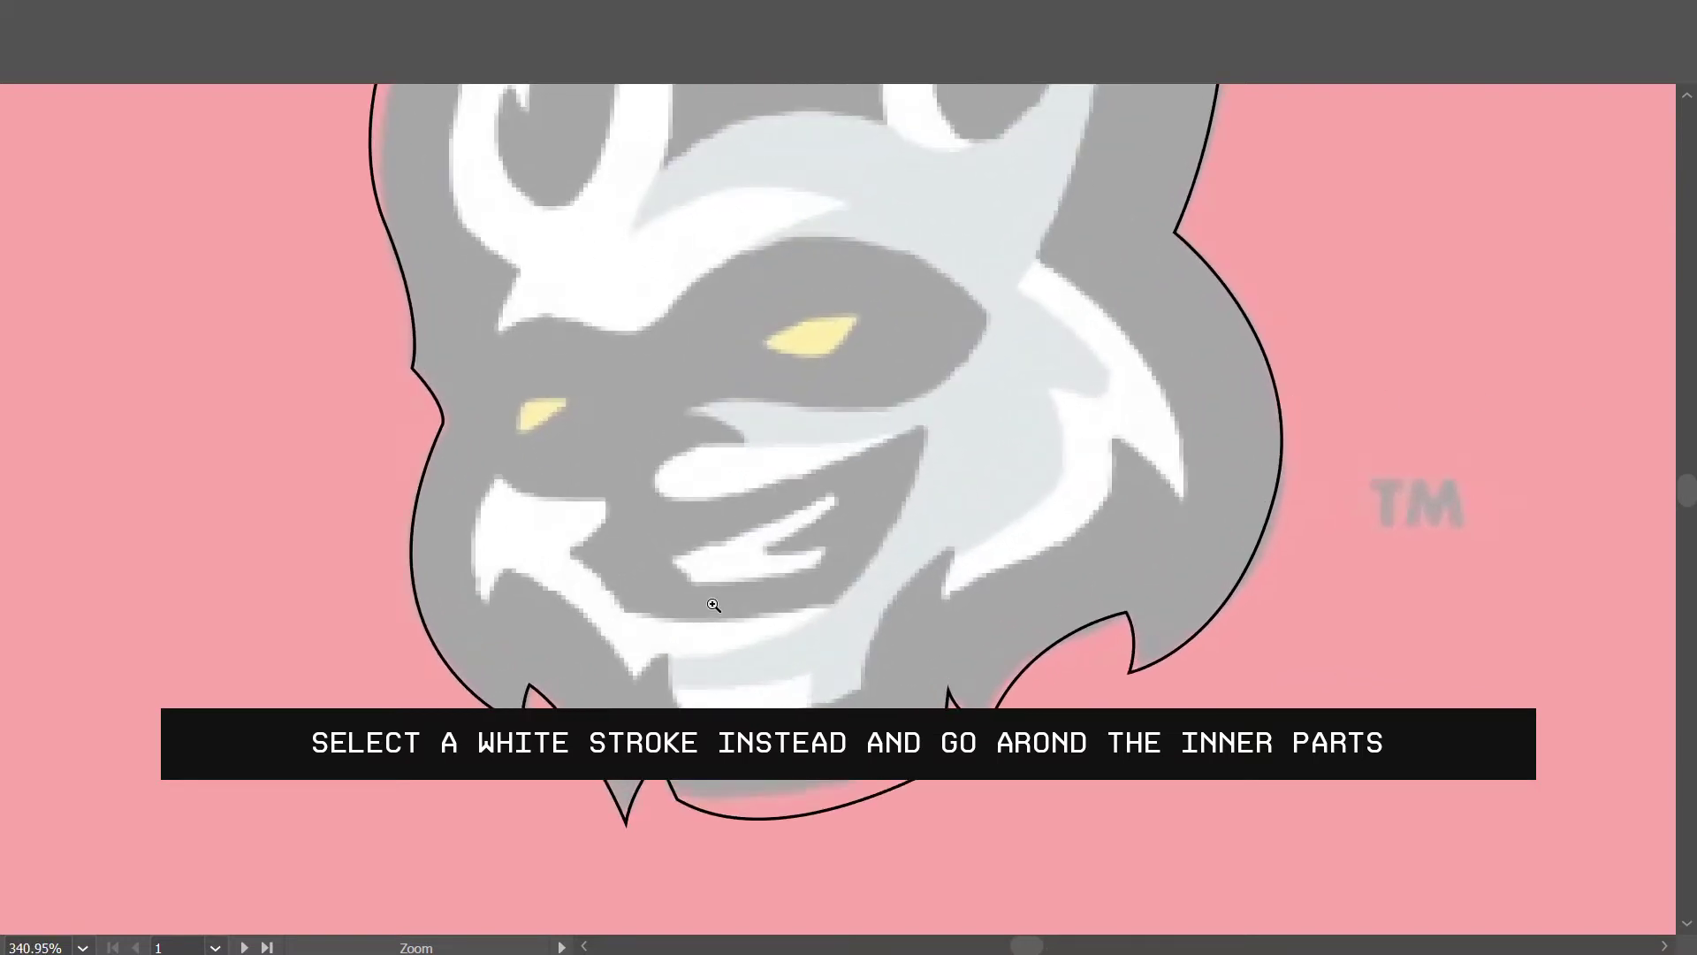
Start the white fur line at the inner fur edge and trace it along the chin's lower edge.
drag(486, 602, 515, 577)
click(514, 565)
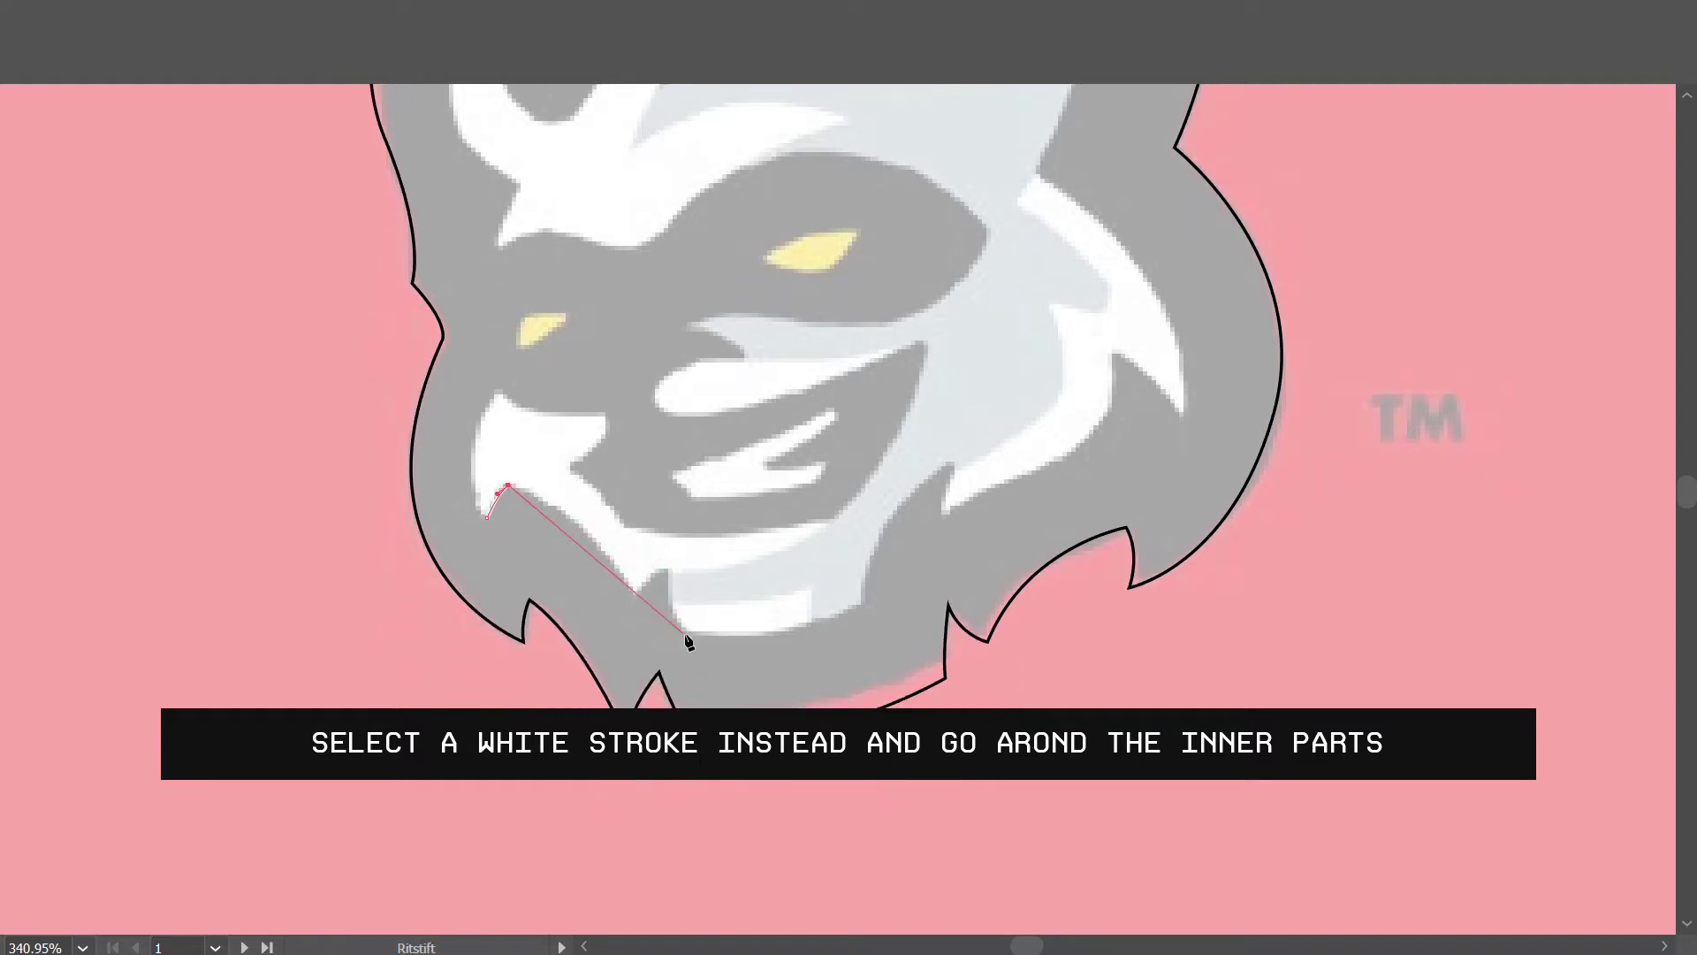
scroll(510, 576, down, 2)
drag(654, 651, 652, 667)
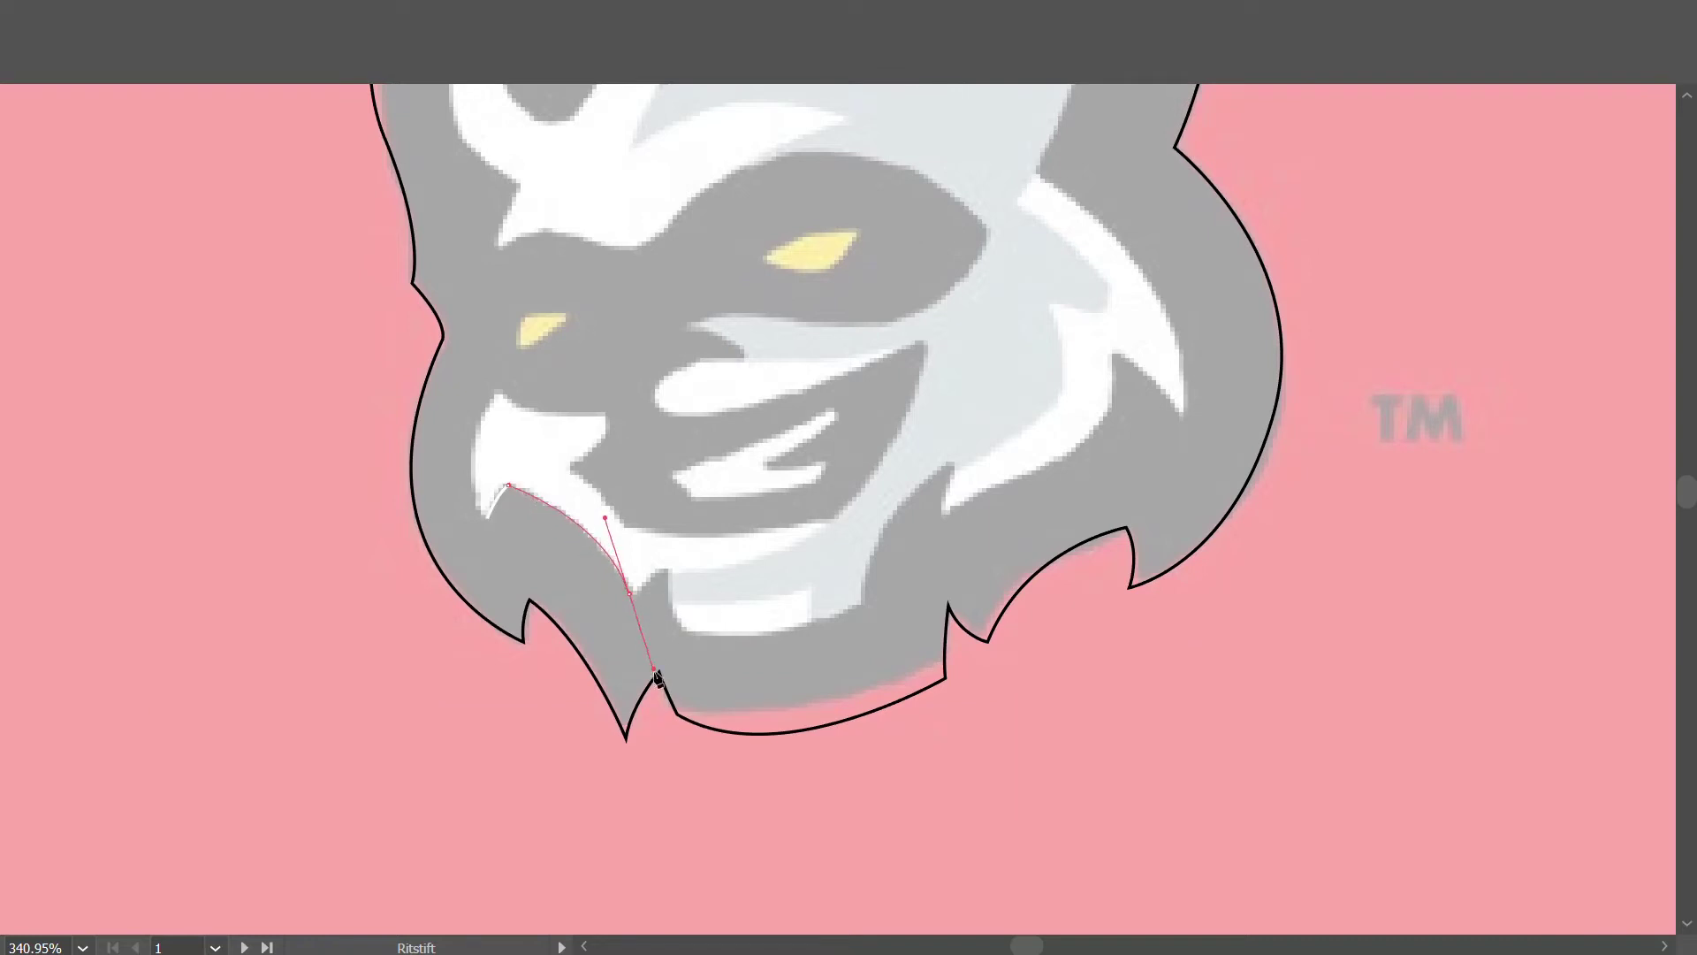
click(629, 592)
drag(668, 562, 683, 557)
click(667, 562)
drag(691, 632, 709, 654)
click(691, 631)
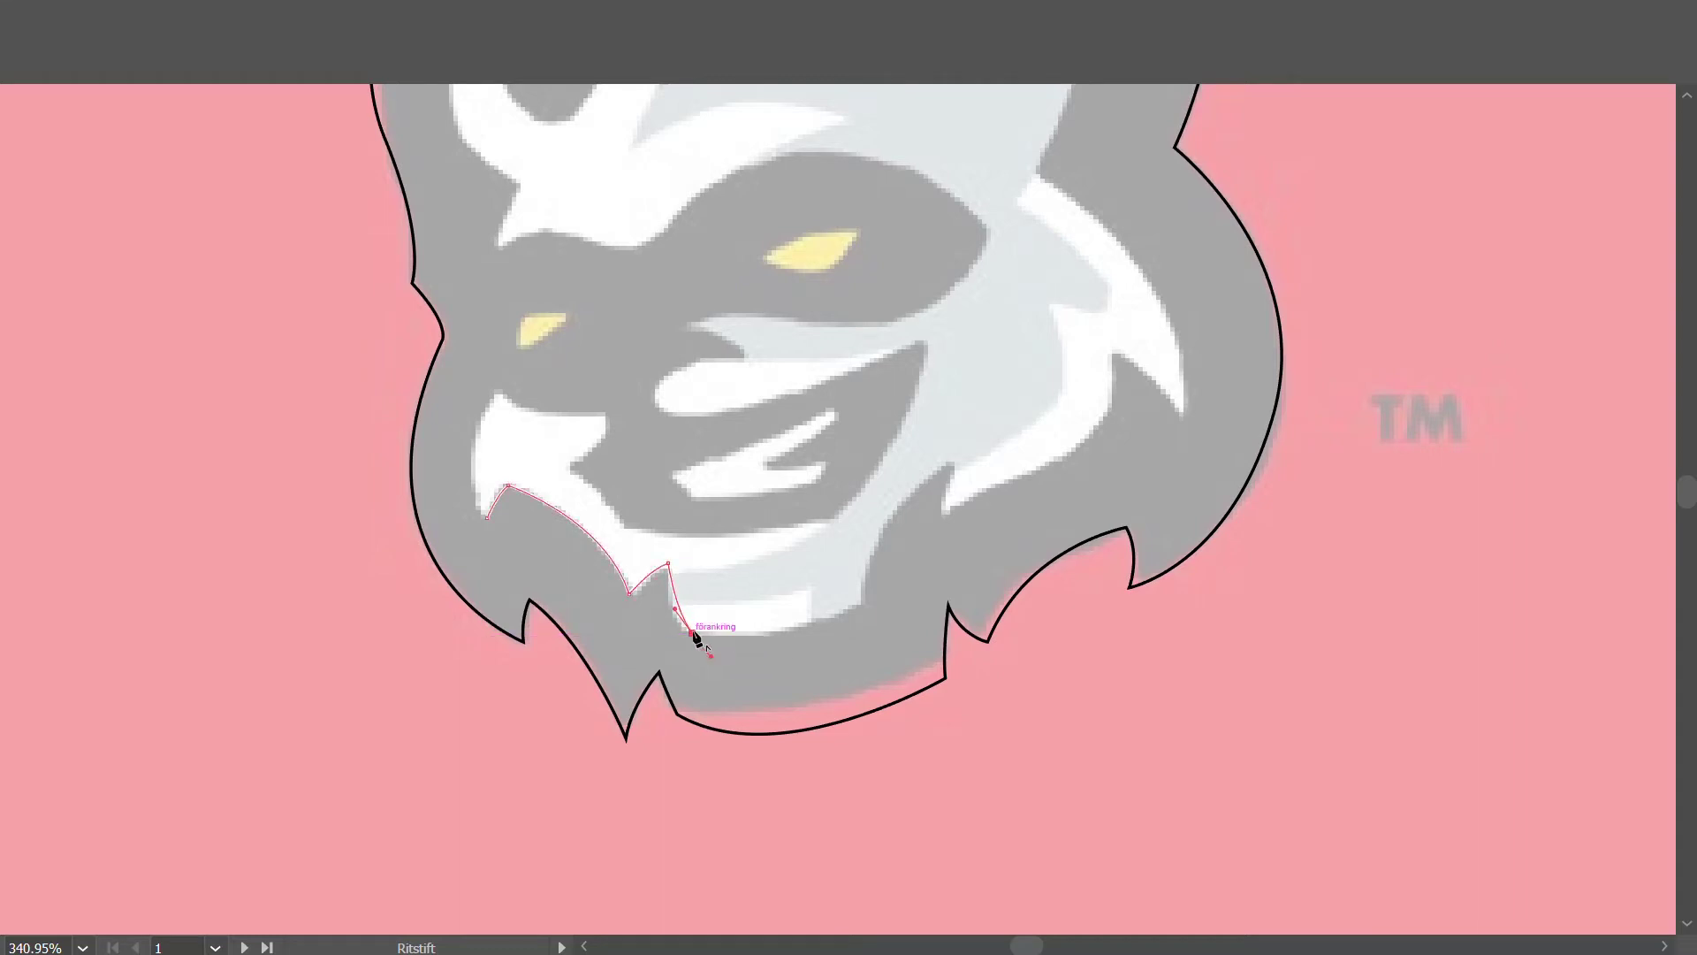
click(866, 609)
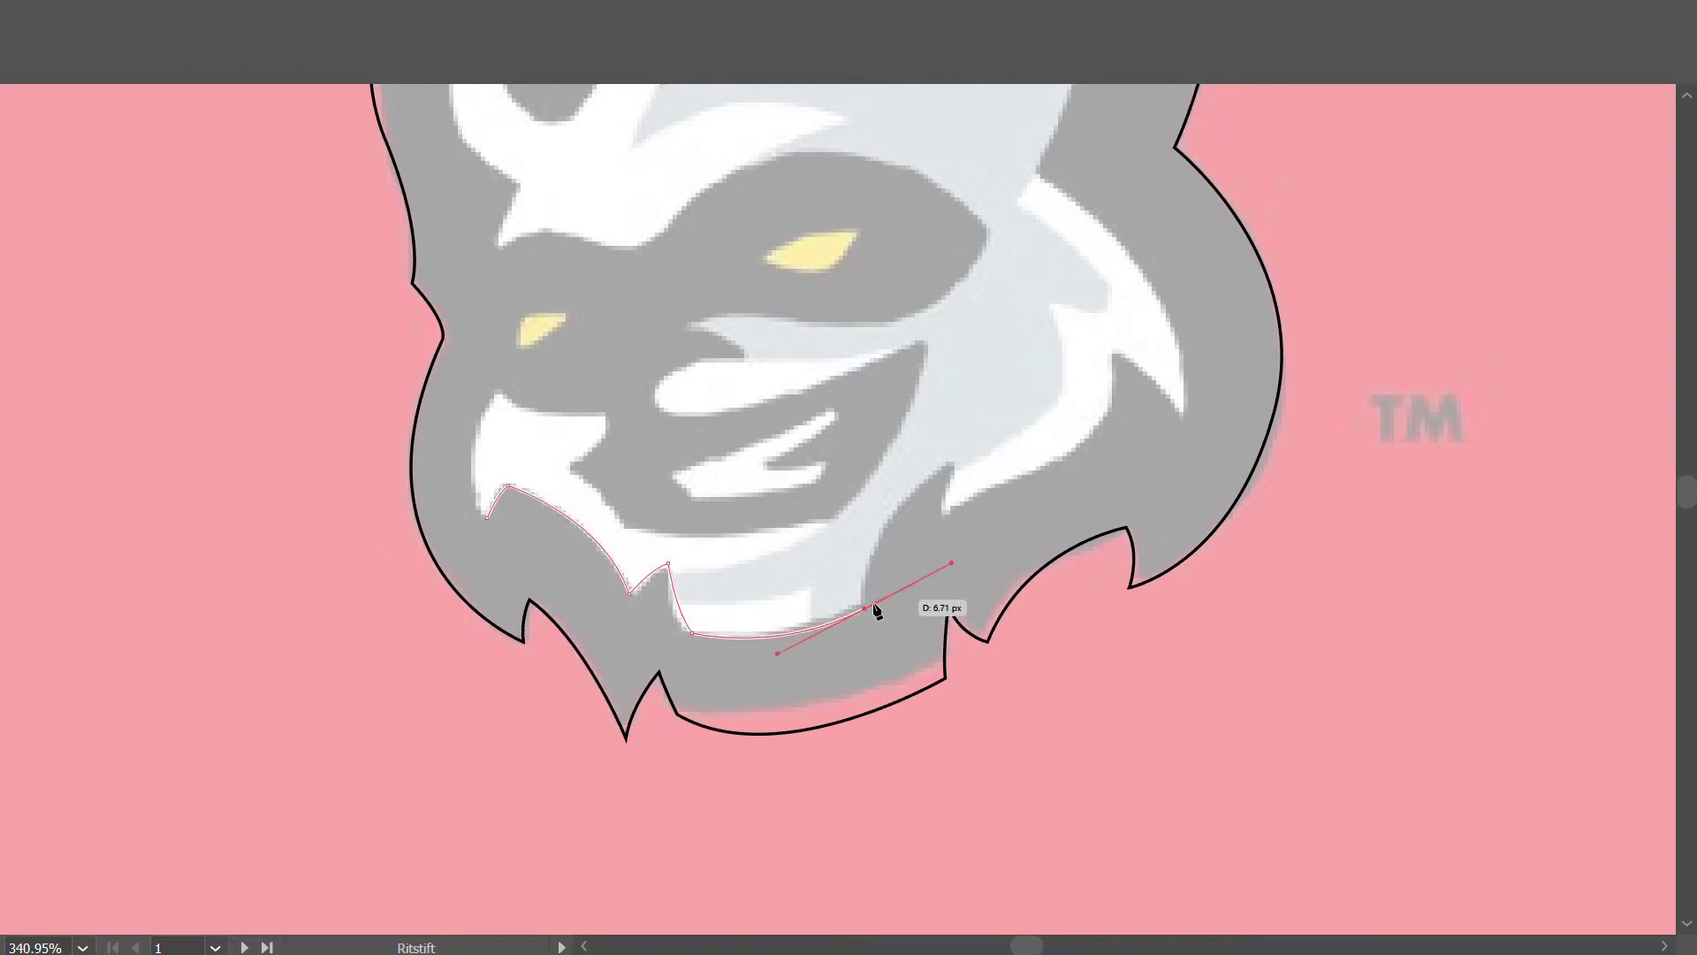
click(866, 610)
Continue the white line up the right cheek to a sharp fur tip.
scroll(955, 576, up, 2)
drag(951, 549, 1048, 510)
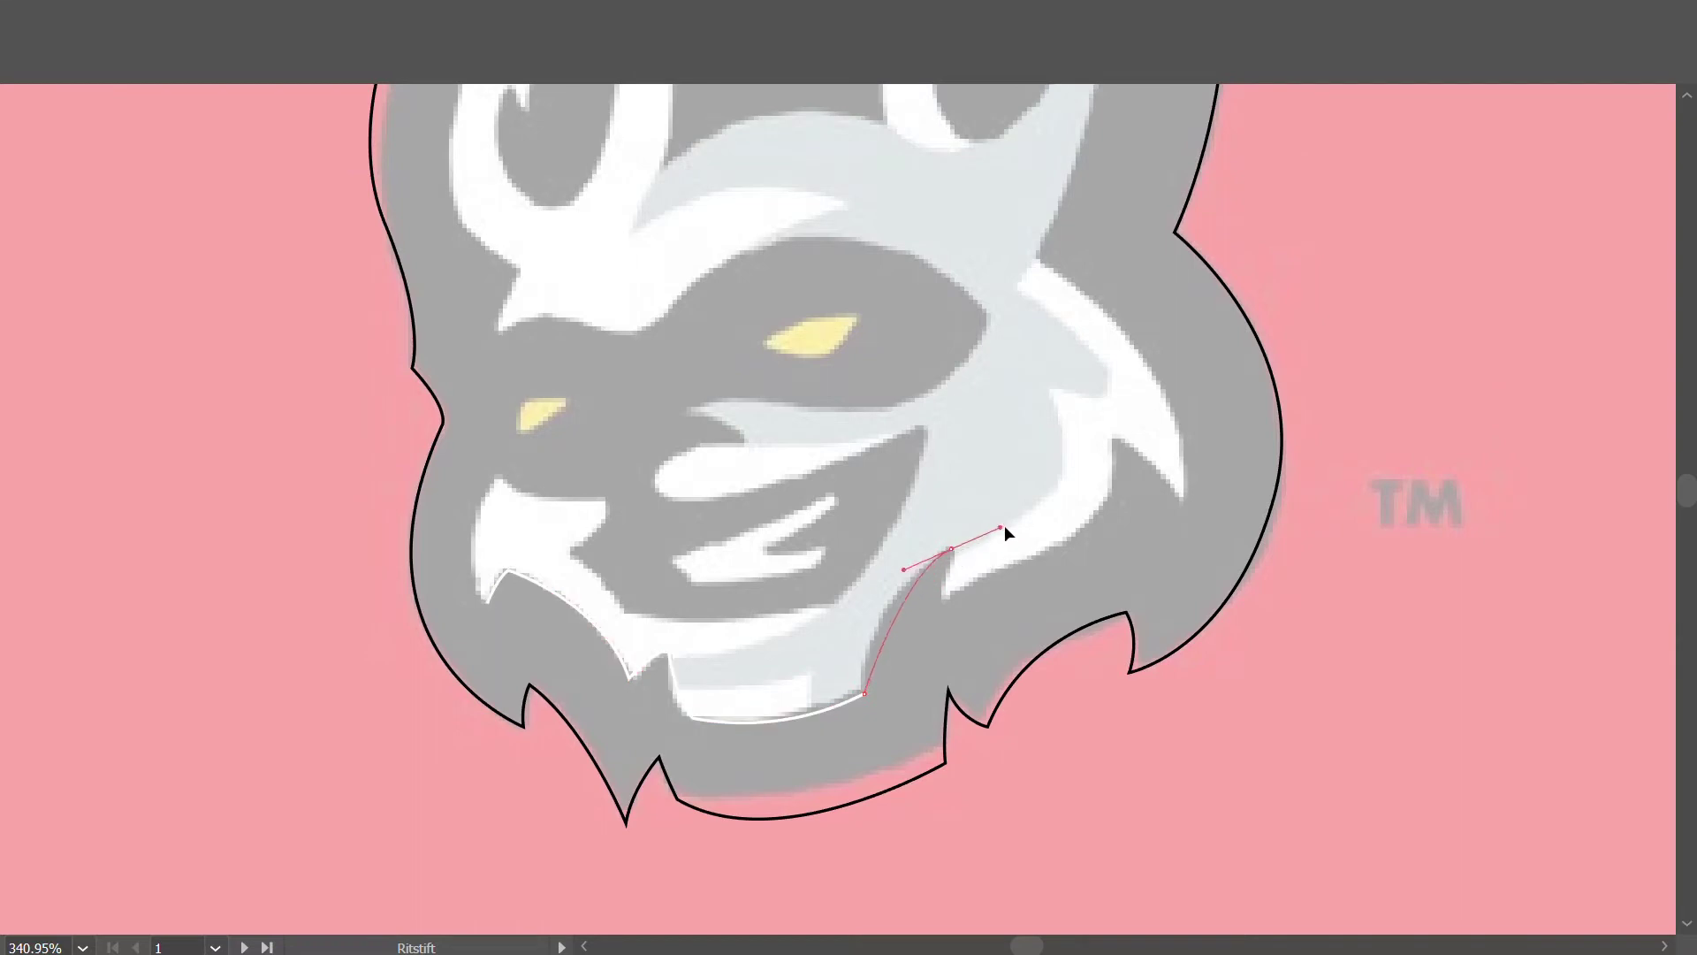
click(952, 550)
drag(952, 594, 959, 614)
scroll(1074, 587, up, 1)
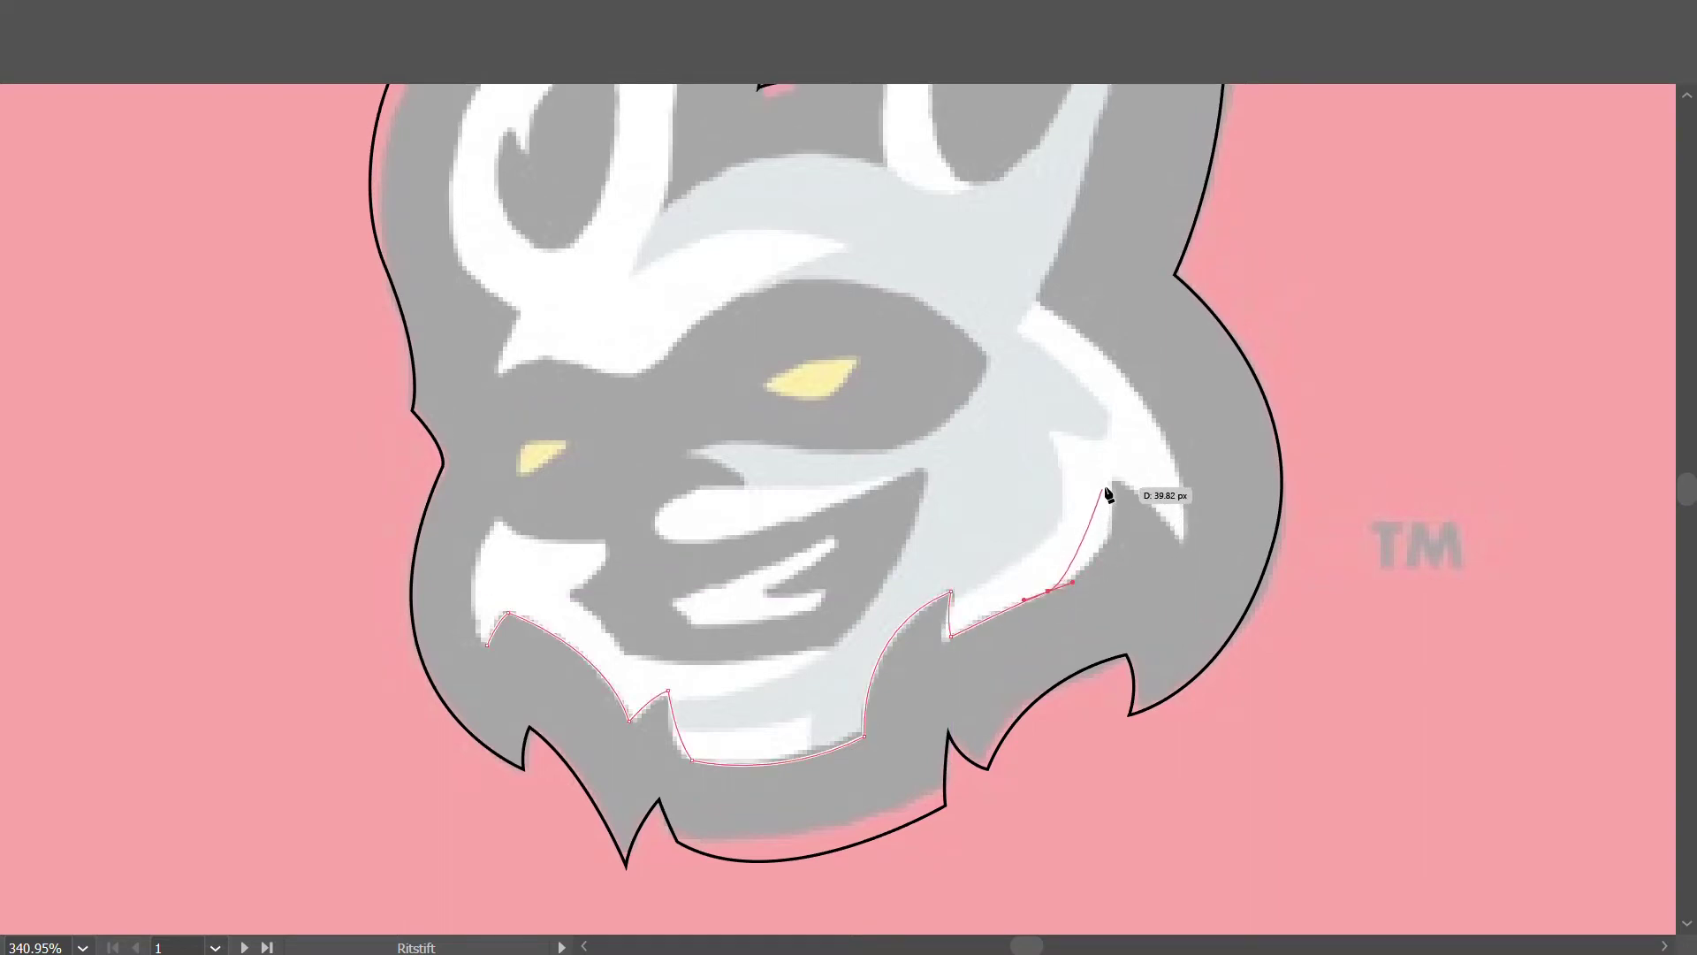
drag(1105, 476, 1075, 432)
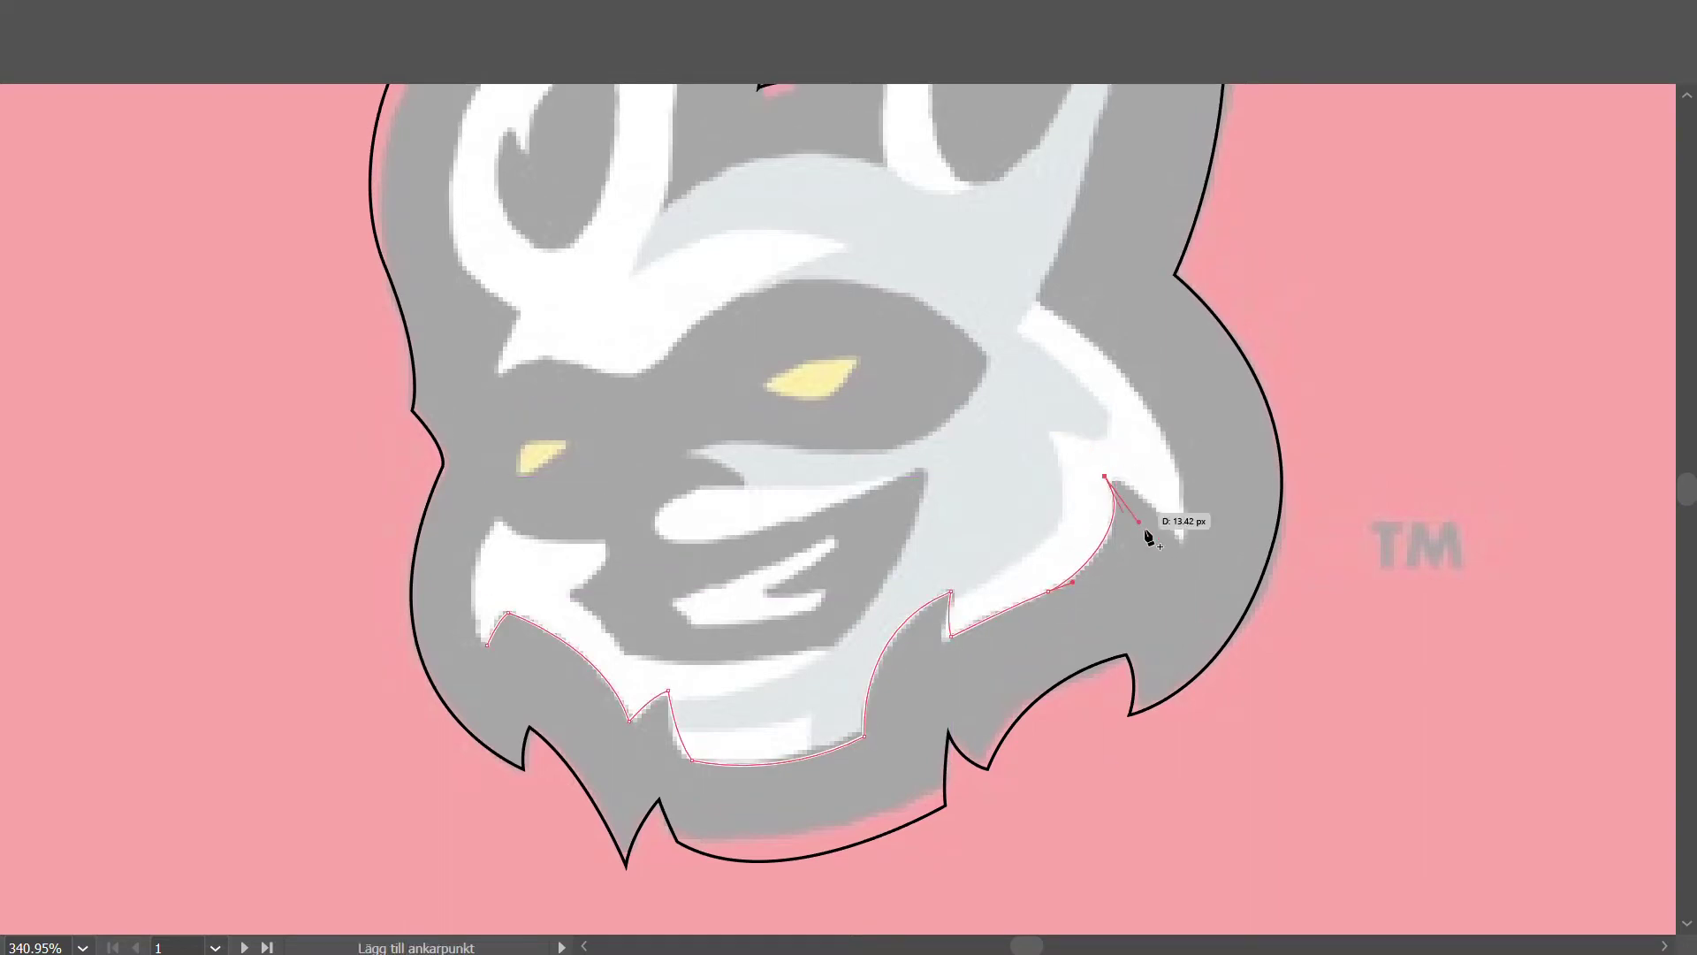
drag(1168, 554, 1164, 610)
scroll(1167, 530, up, 1)
click(1165, 623)
scroll(1169, 621, up, 1)
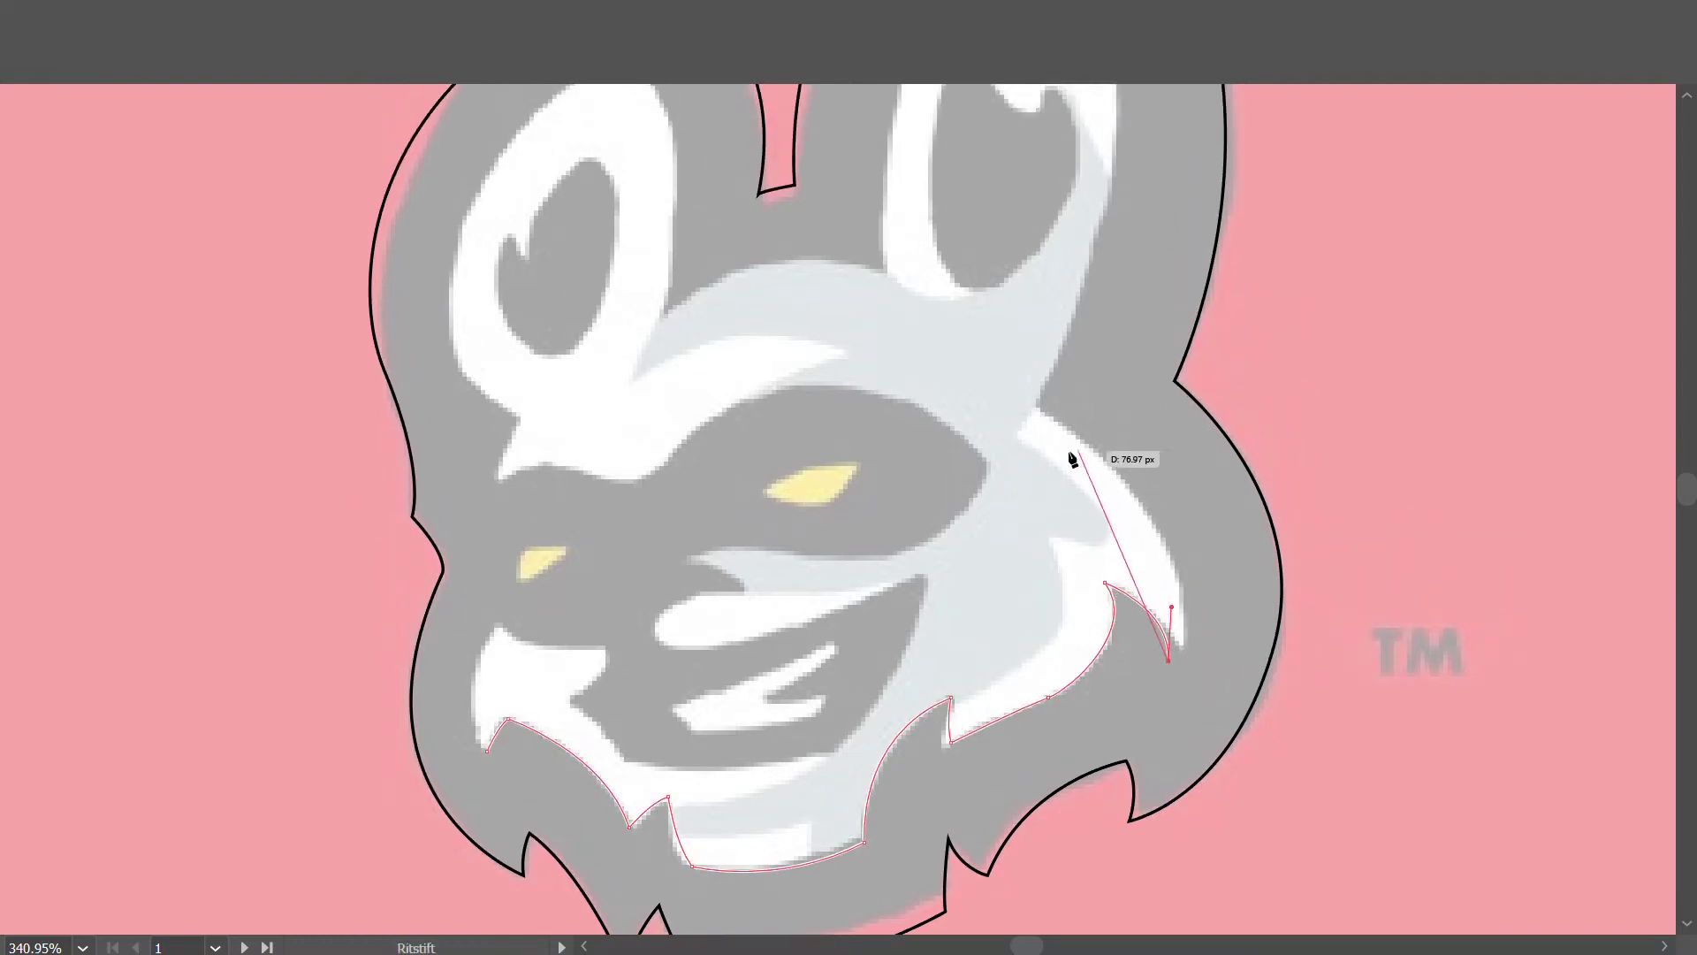
Curve the line up to the right ear's top and down its inner edge to the base.
mouse_move(1036, 409)
mouse_down()
mouse_move(898, 389)
mouse_move(849, 344)
mouse_move(1032, 427)
mouse_move(1084, 236)
mouse_up()
scroll(1147, 390, up, 3)
scroll(1140, 389, up, 2)
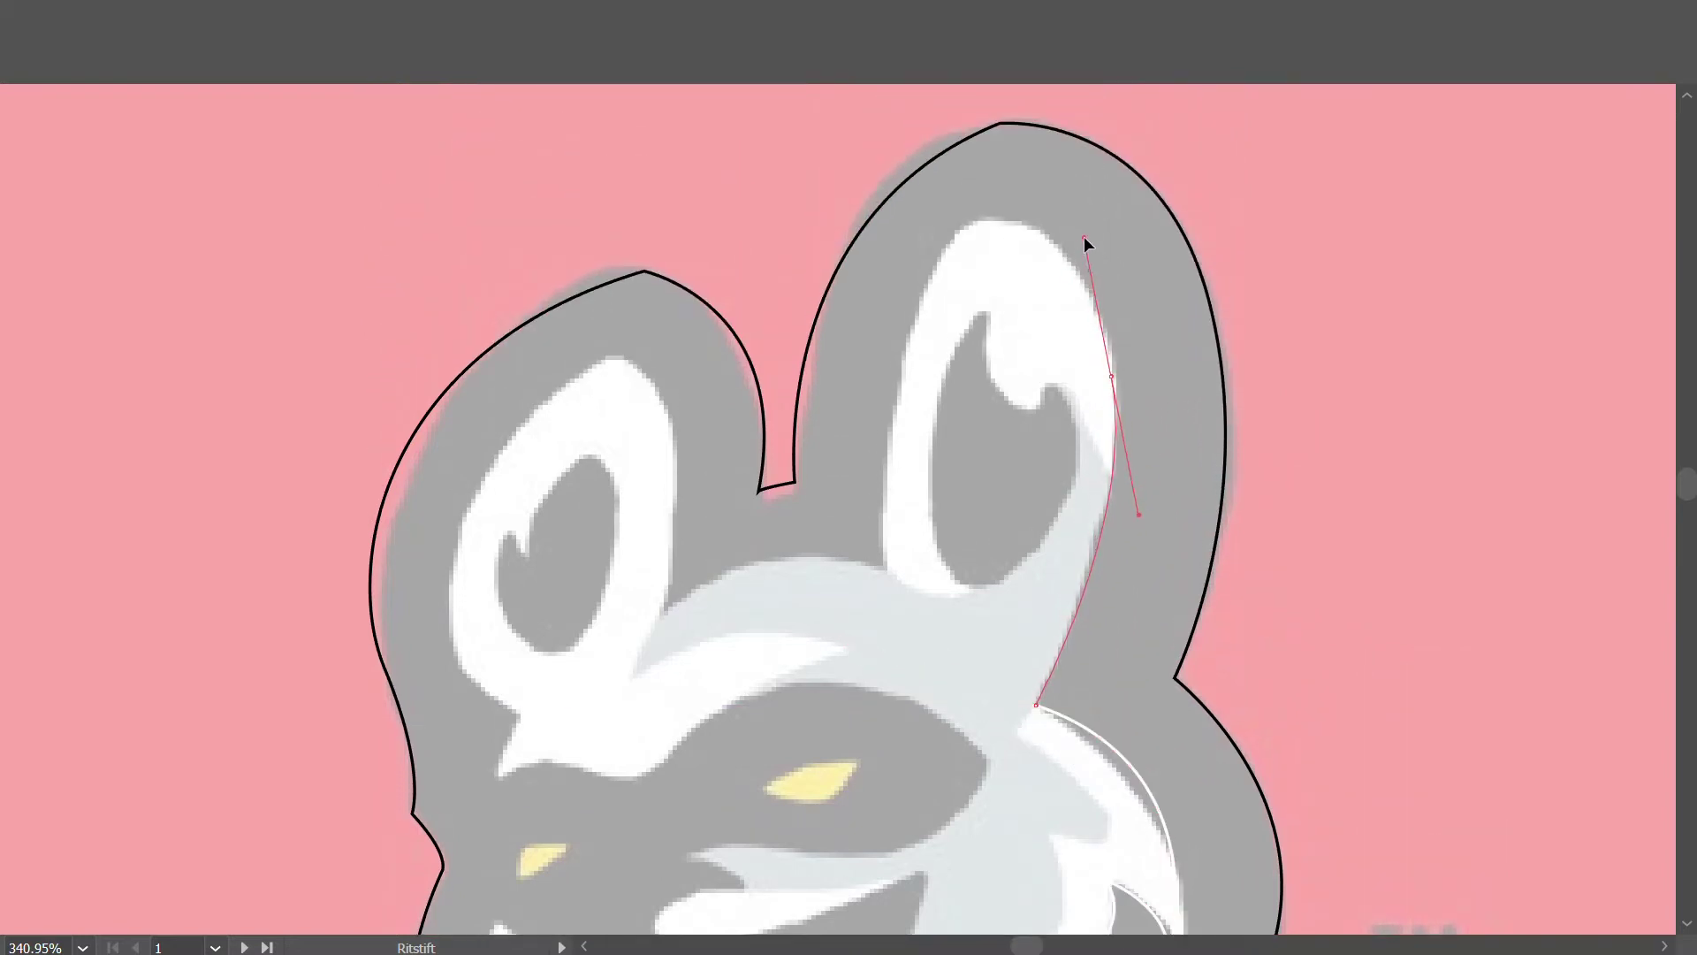
click(1004, 214)
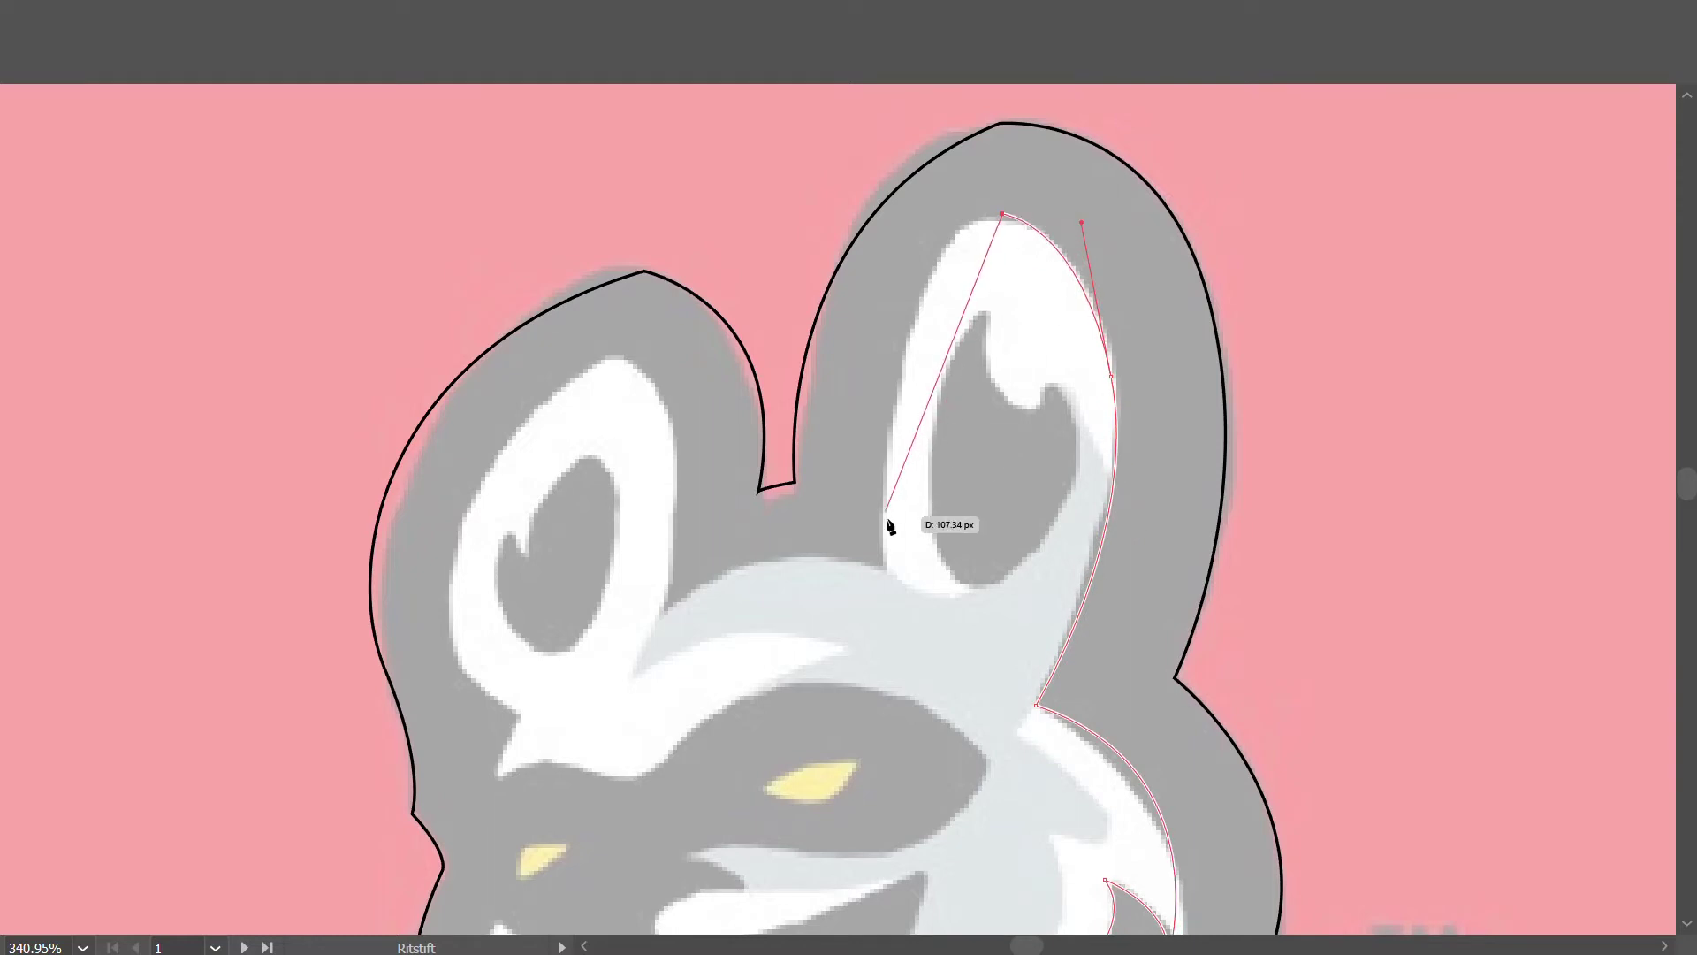
drag(889, 565, 916, 829)
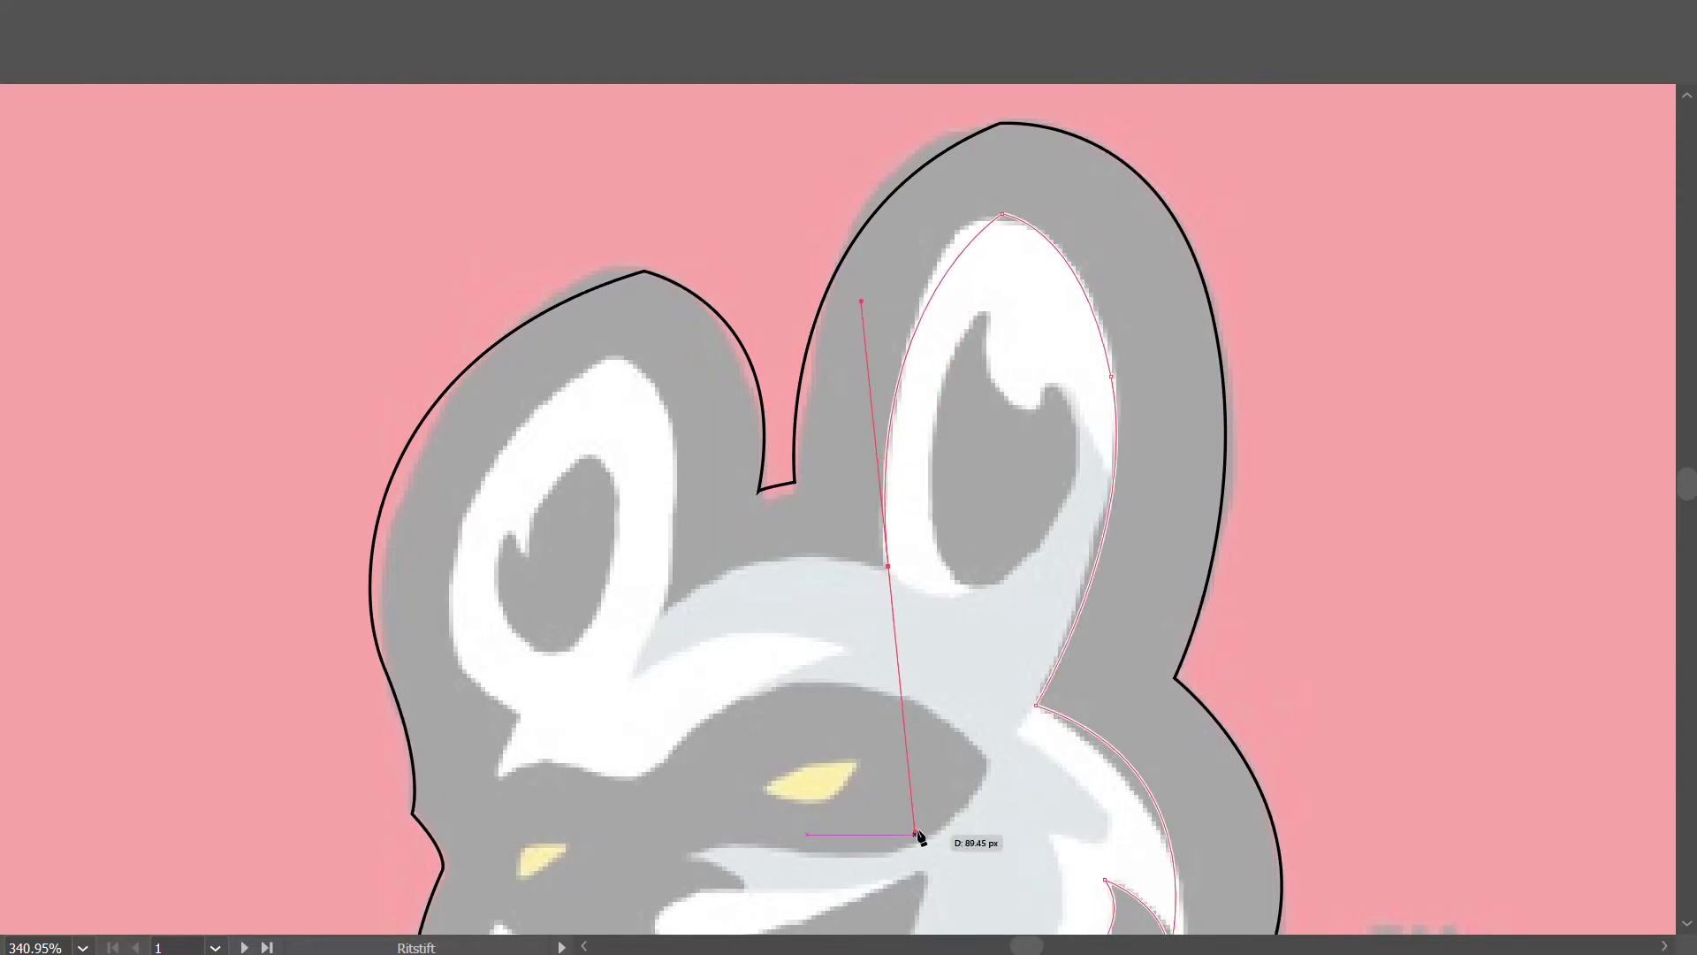
scroll(928, 682, down, 2)
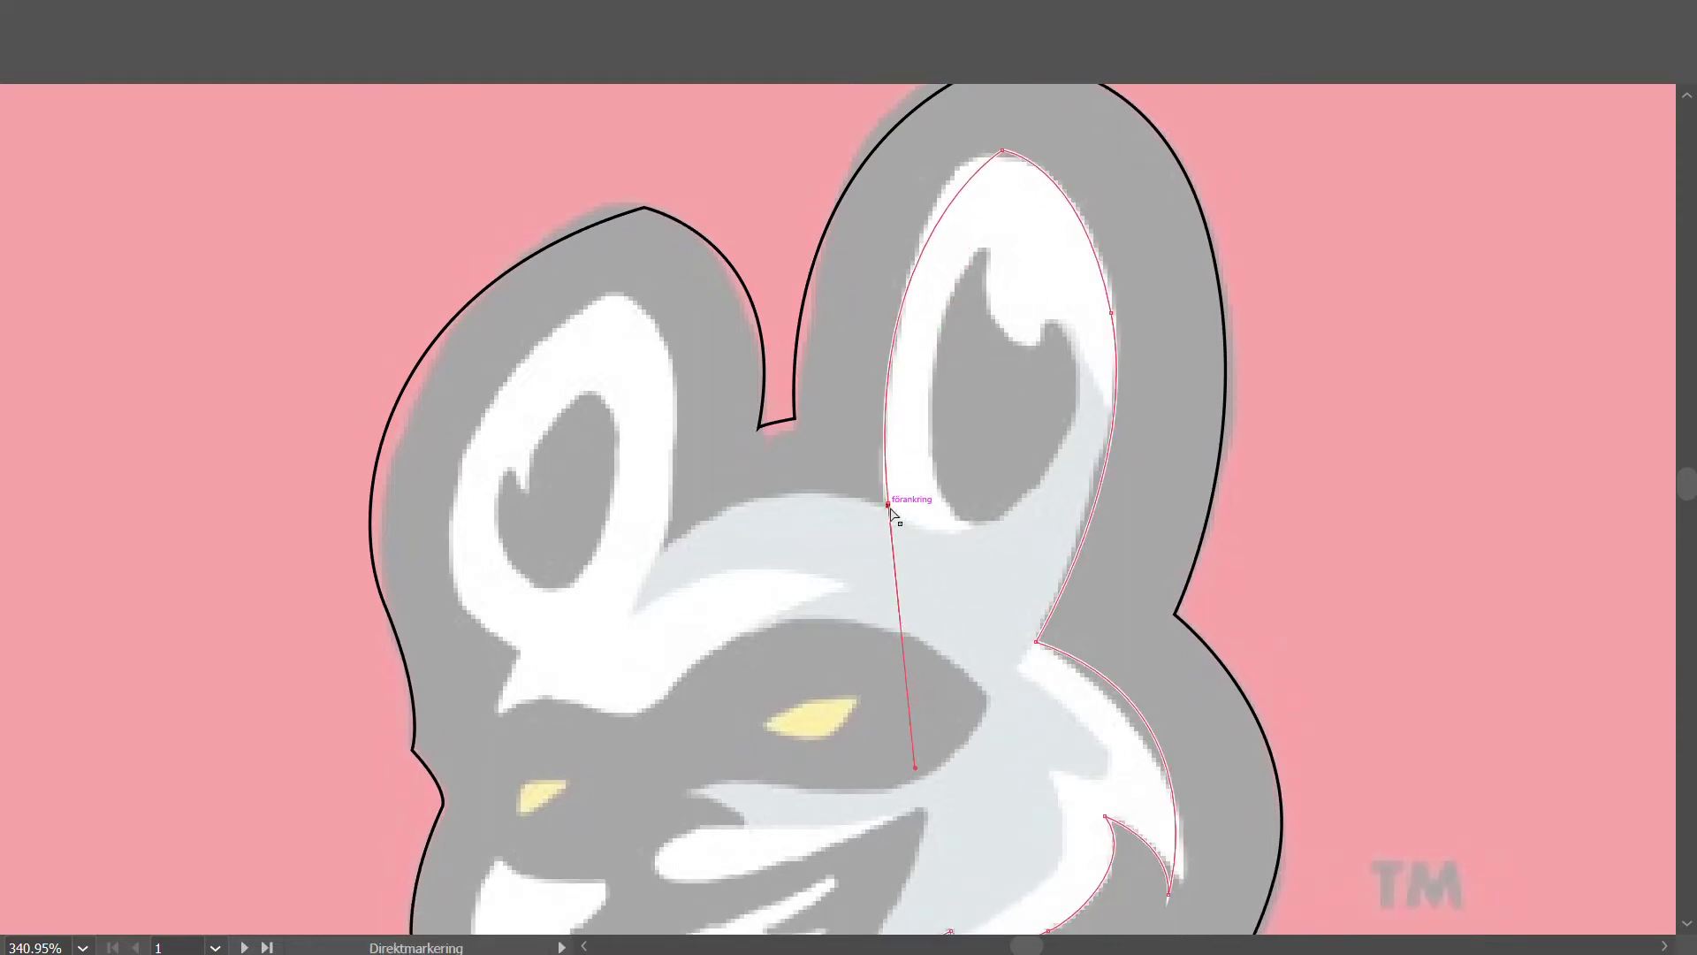
click(888, 501)
Carry the white fur line across to the left ear, around it and below it.
drag(665, 545, 568, 626)
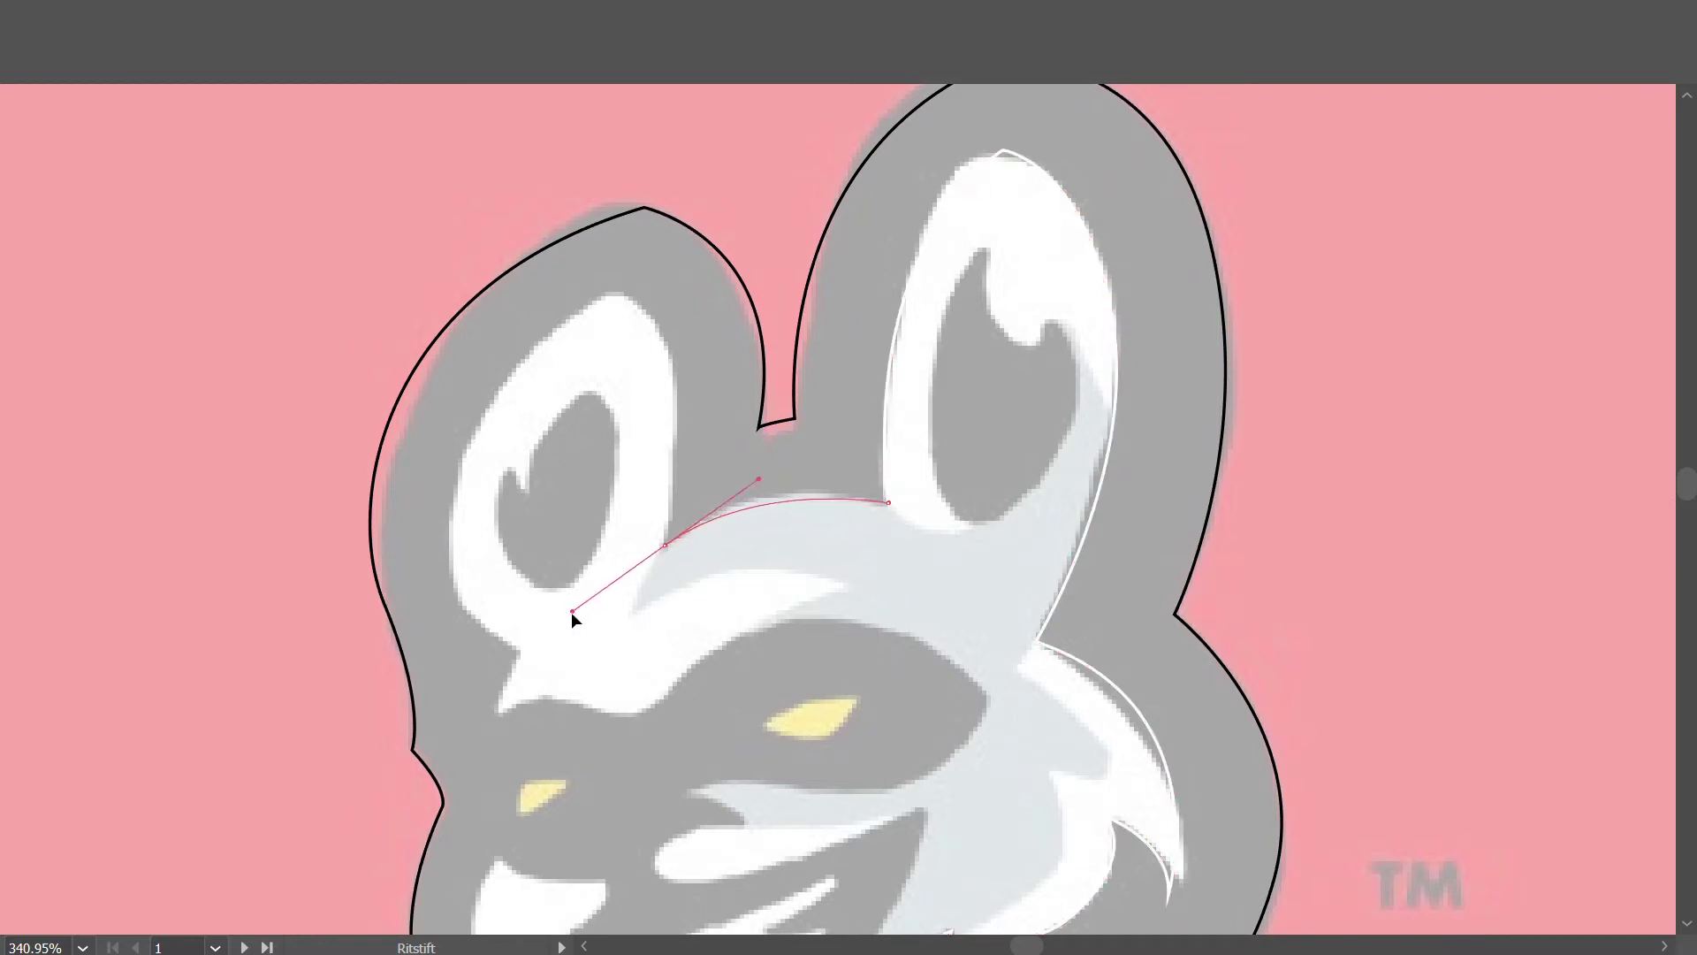
click(665, 544)
scroll(659, 486, up, 2)
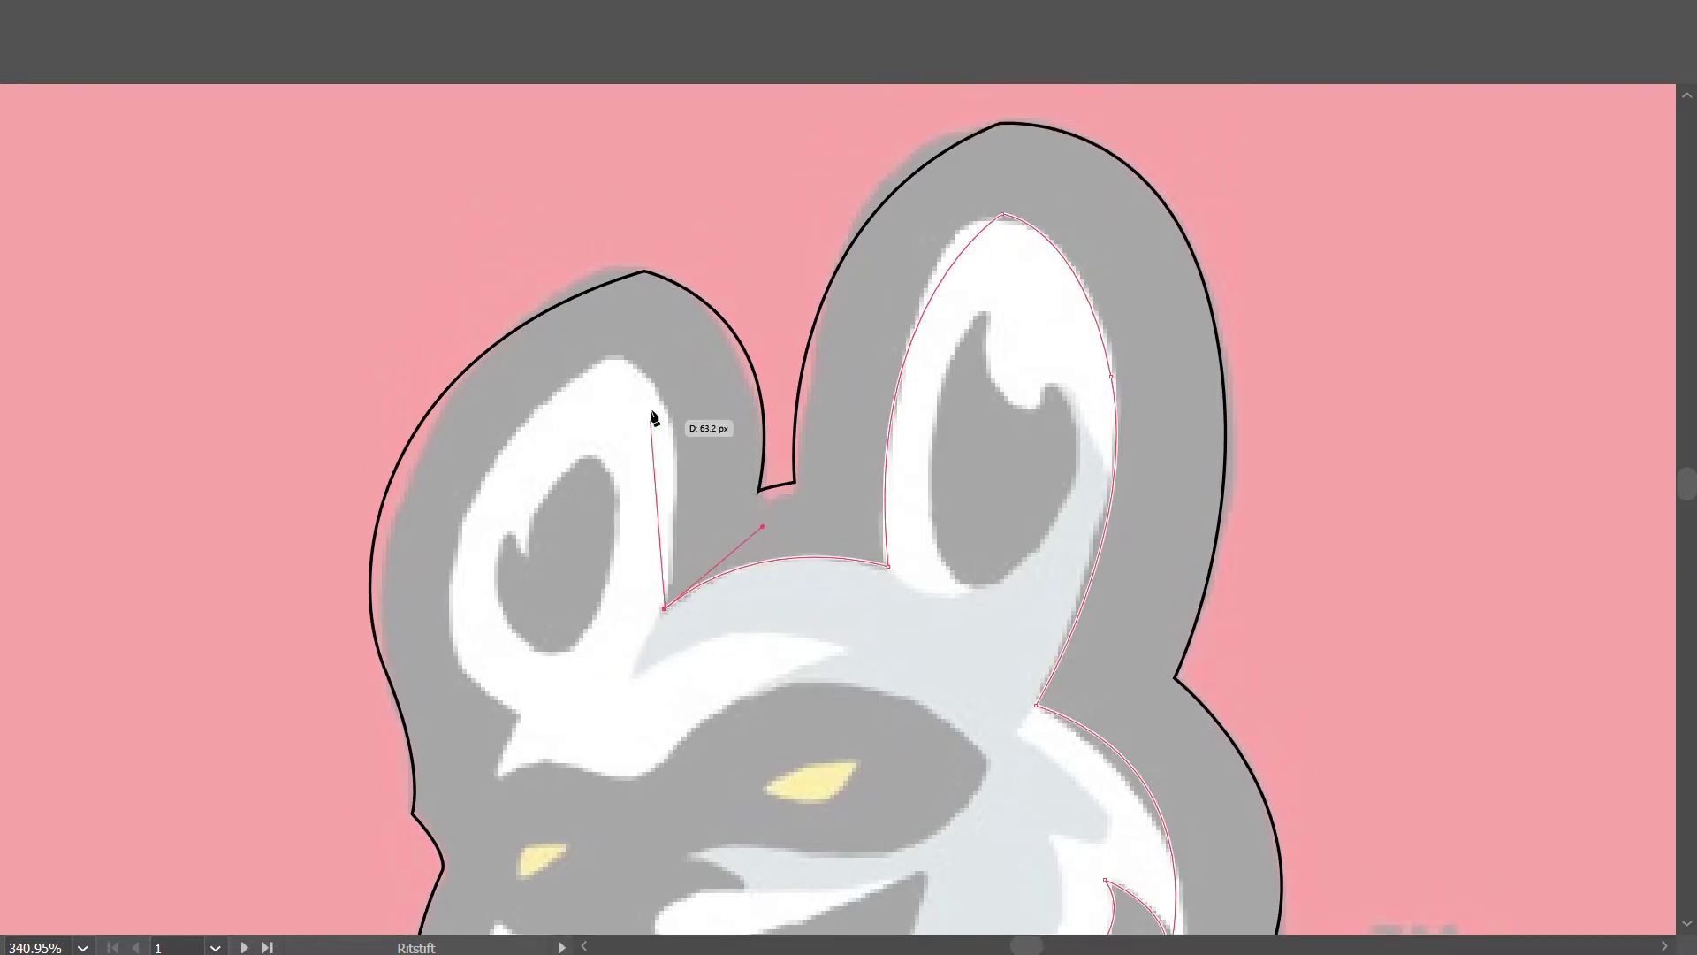
drag(620, 359, 551, 301)
drag(619, 359, 618, 368)
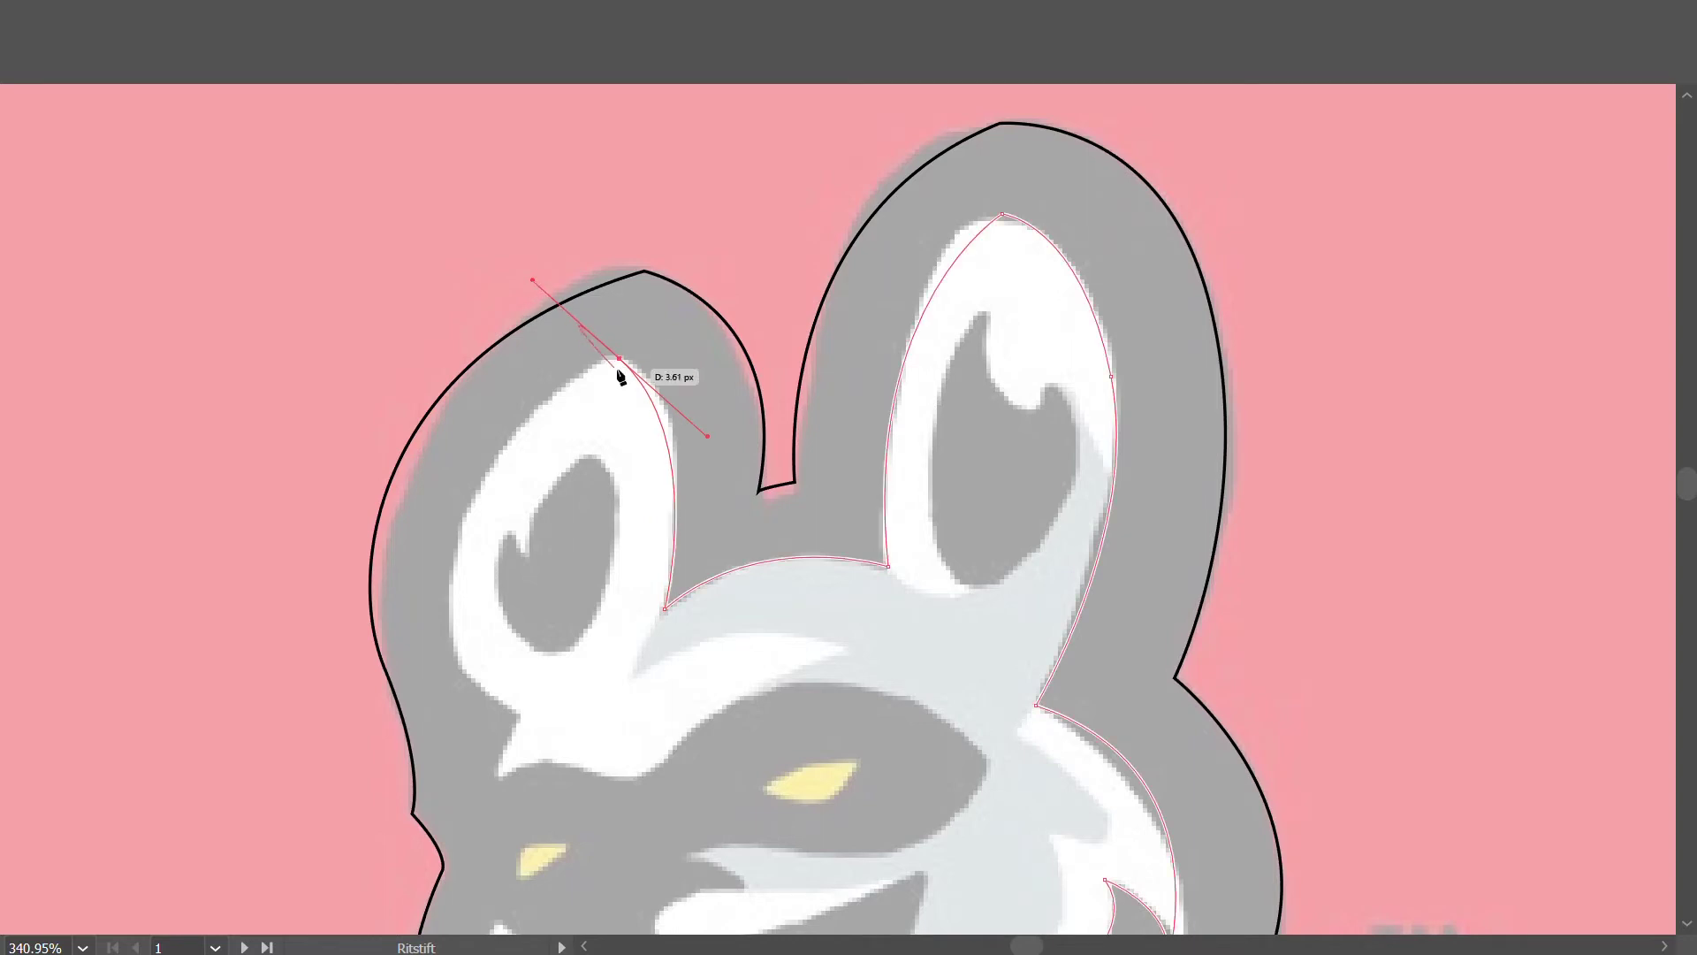
scroll(524, 427, down, 3)
scroll(523, 427, down, 2)
drag(465, 373, 438, 483)
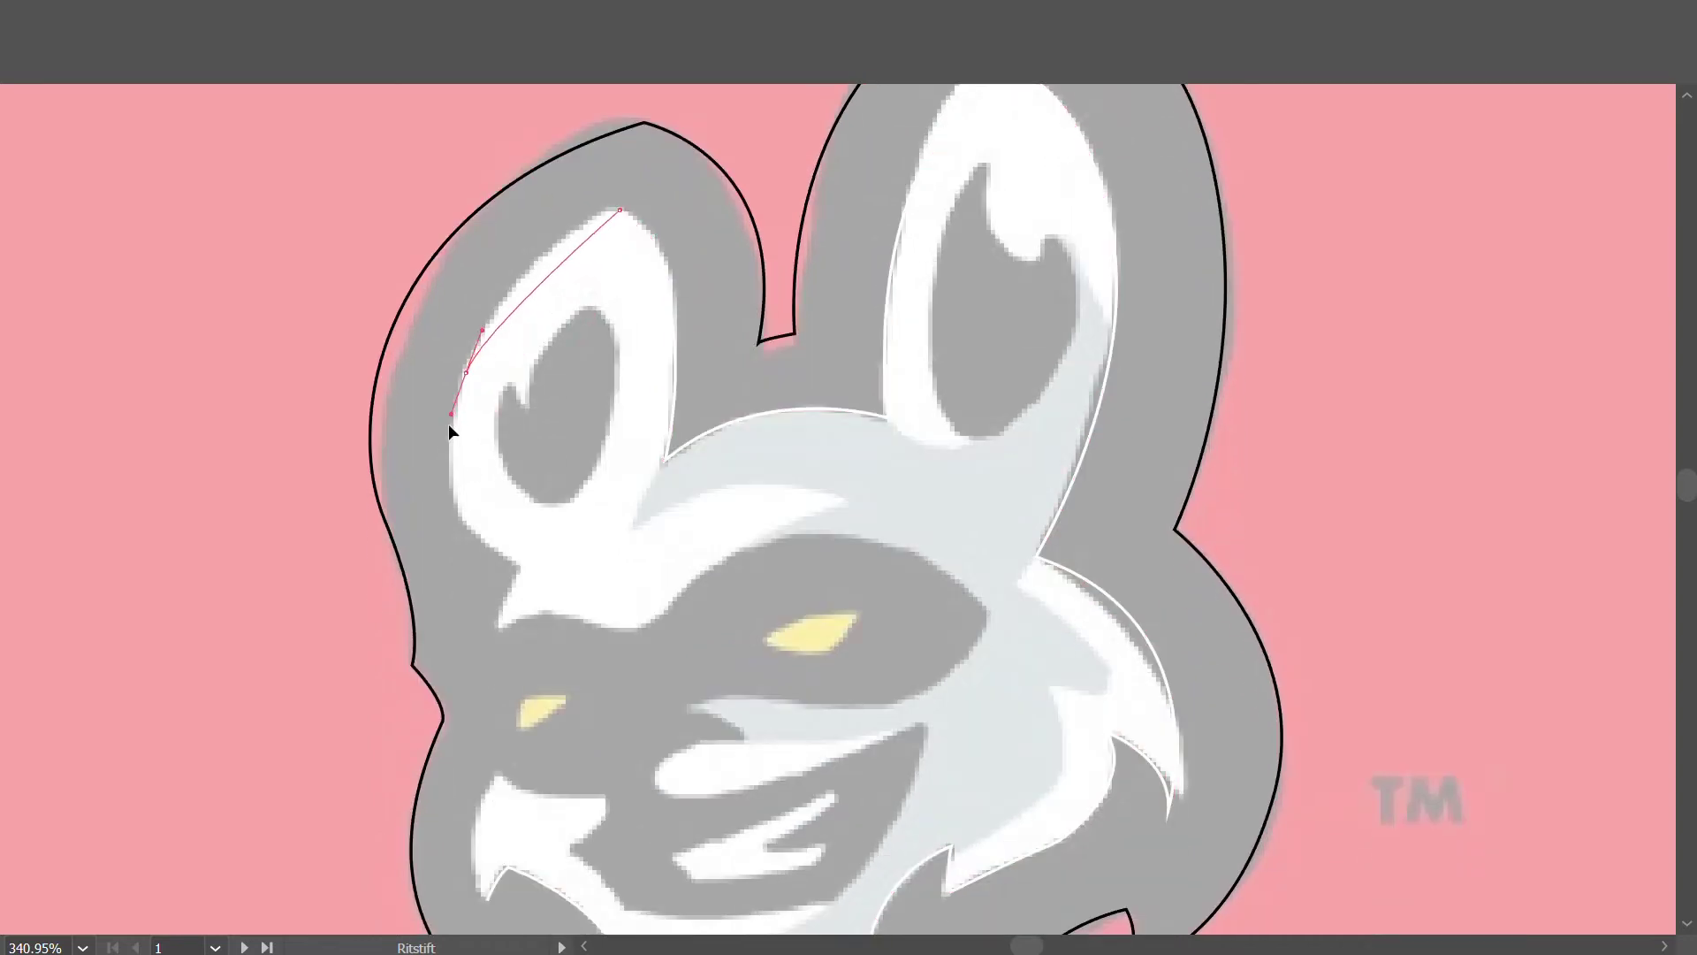
mouse_move(517, 564)
mouse_down()
mouse_move(555, 579)
mouse_move(522, 575)
mouse_up()
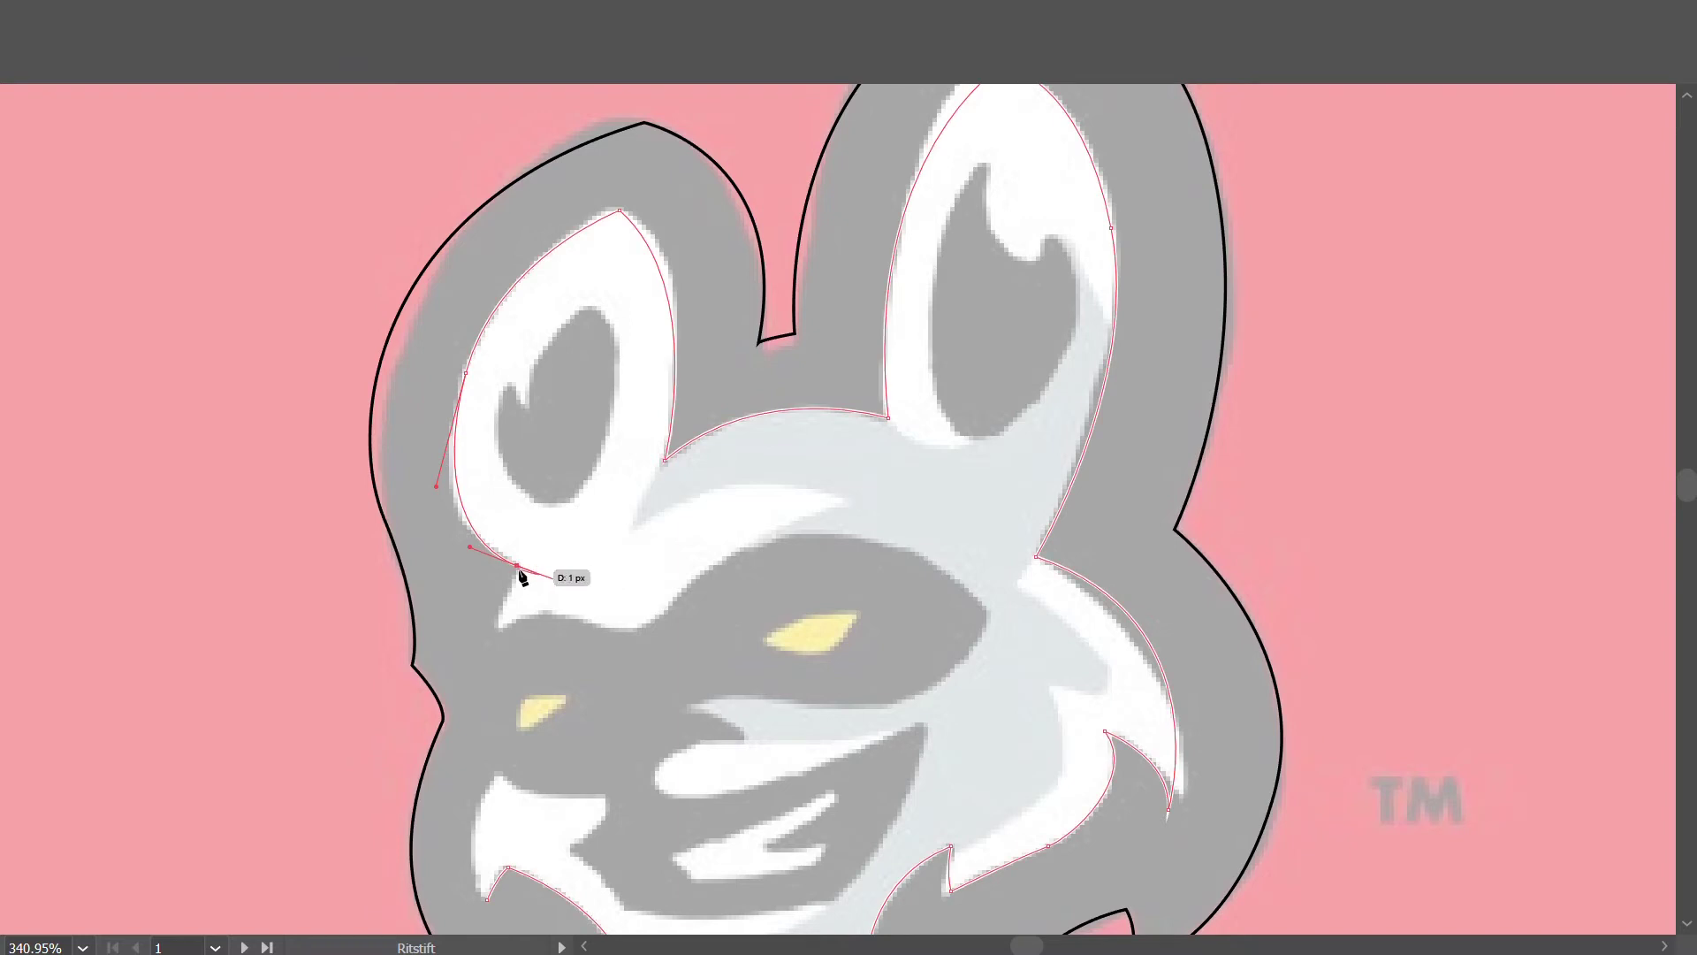
scroll(666, 485, down, 5)
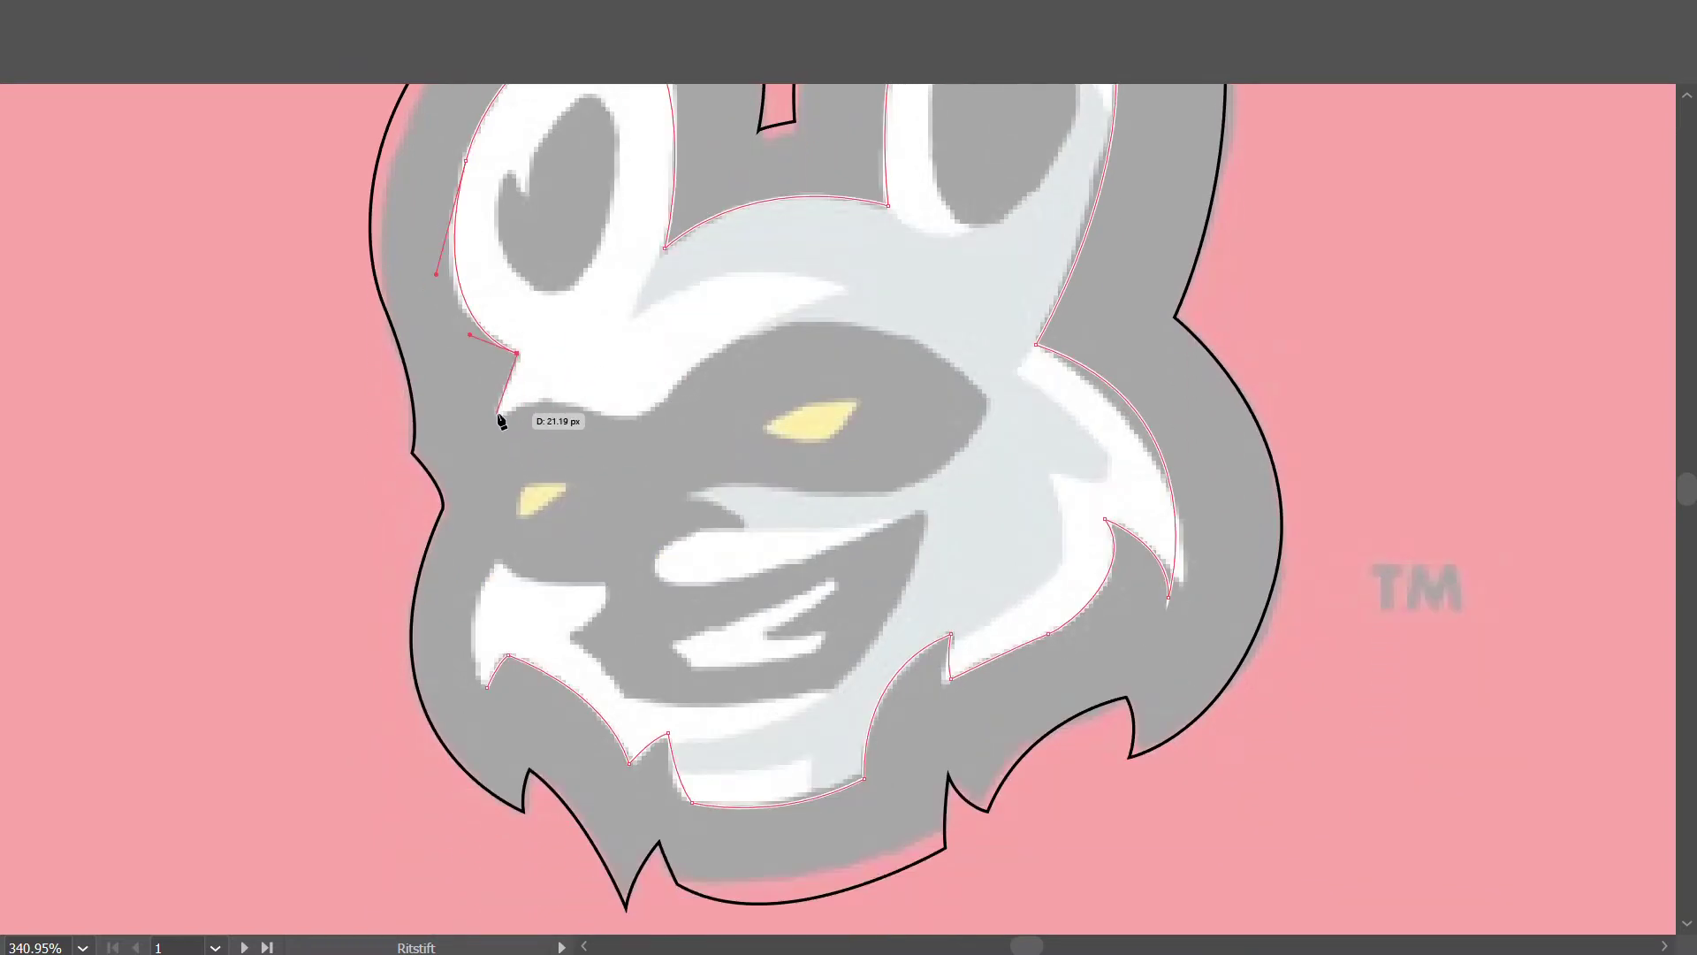
Trace down the left face, across the brow above the eyes and back along the upper muzzle.
drag(497, 412, 671, 399)
drag(779, 327, 855, 315)
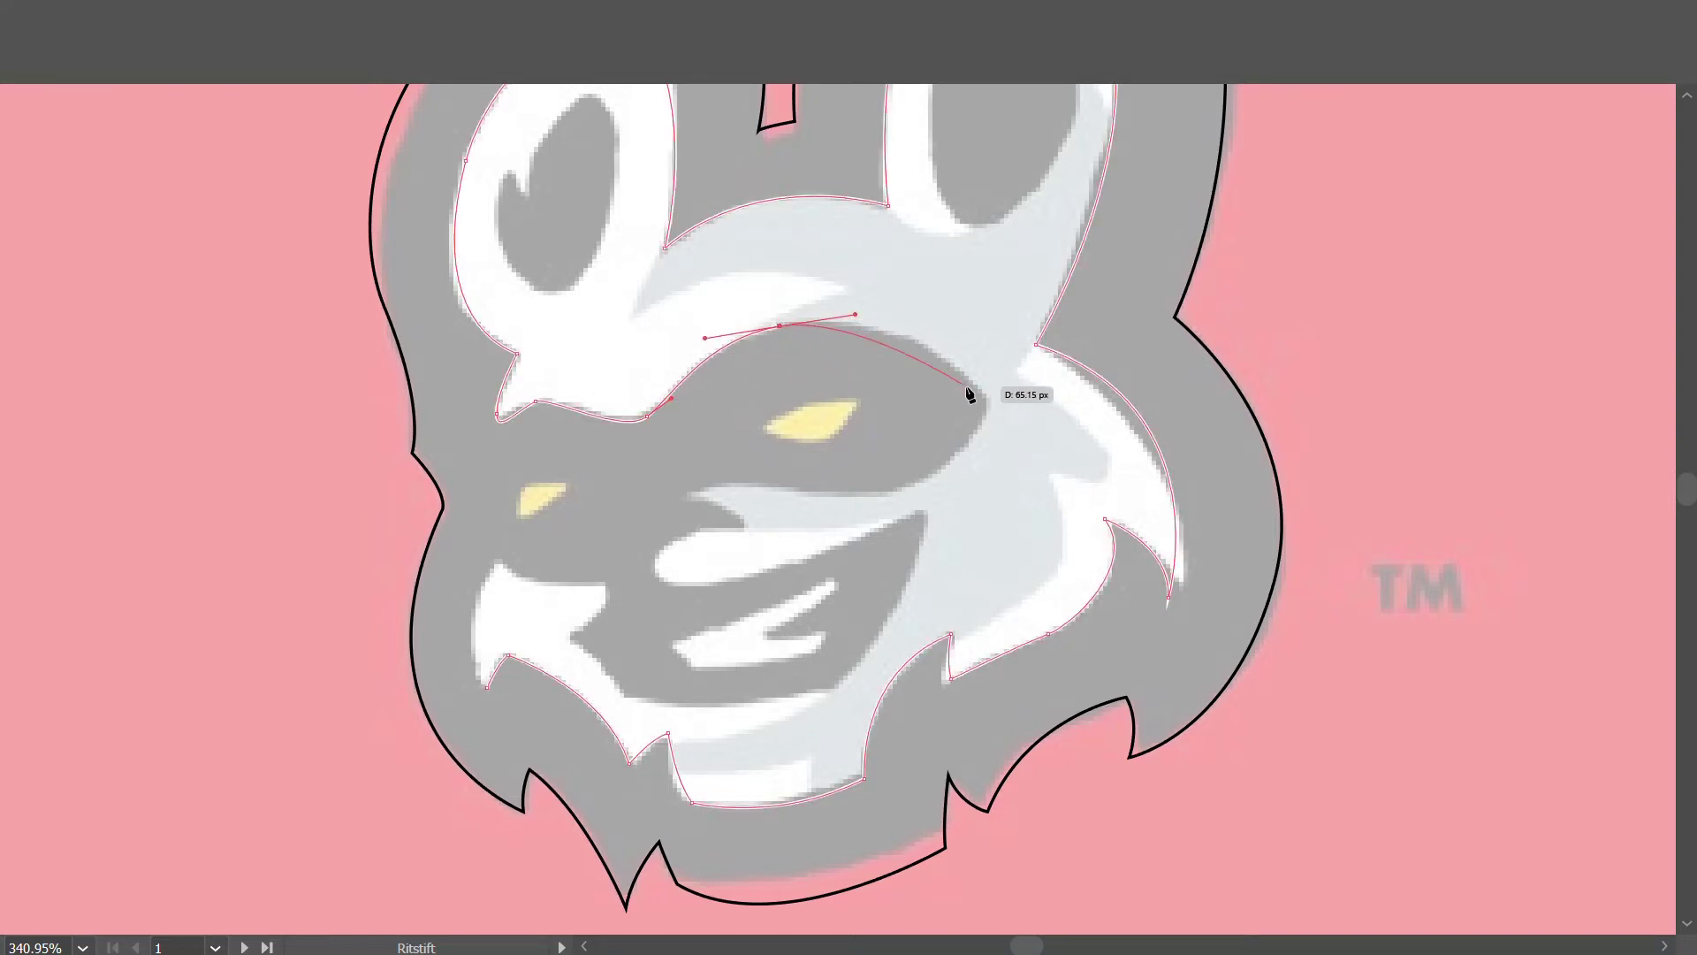
drag(988, 400, 1032, 456)
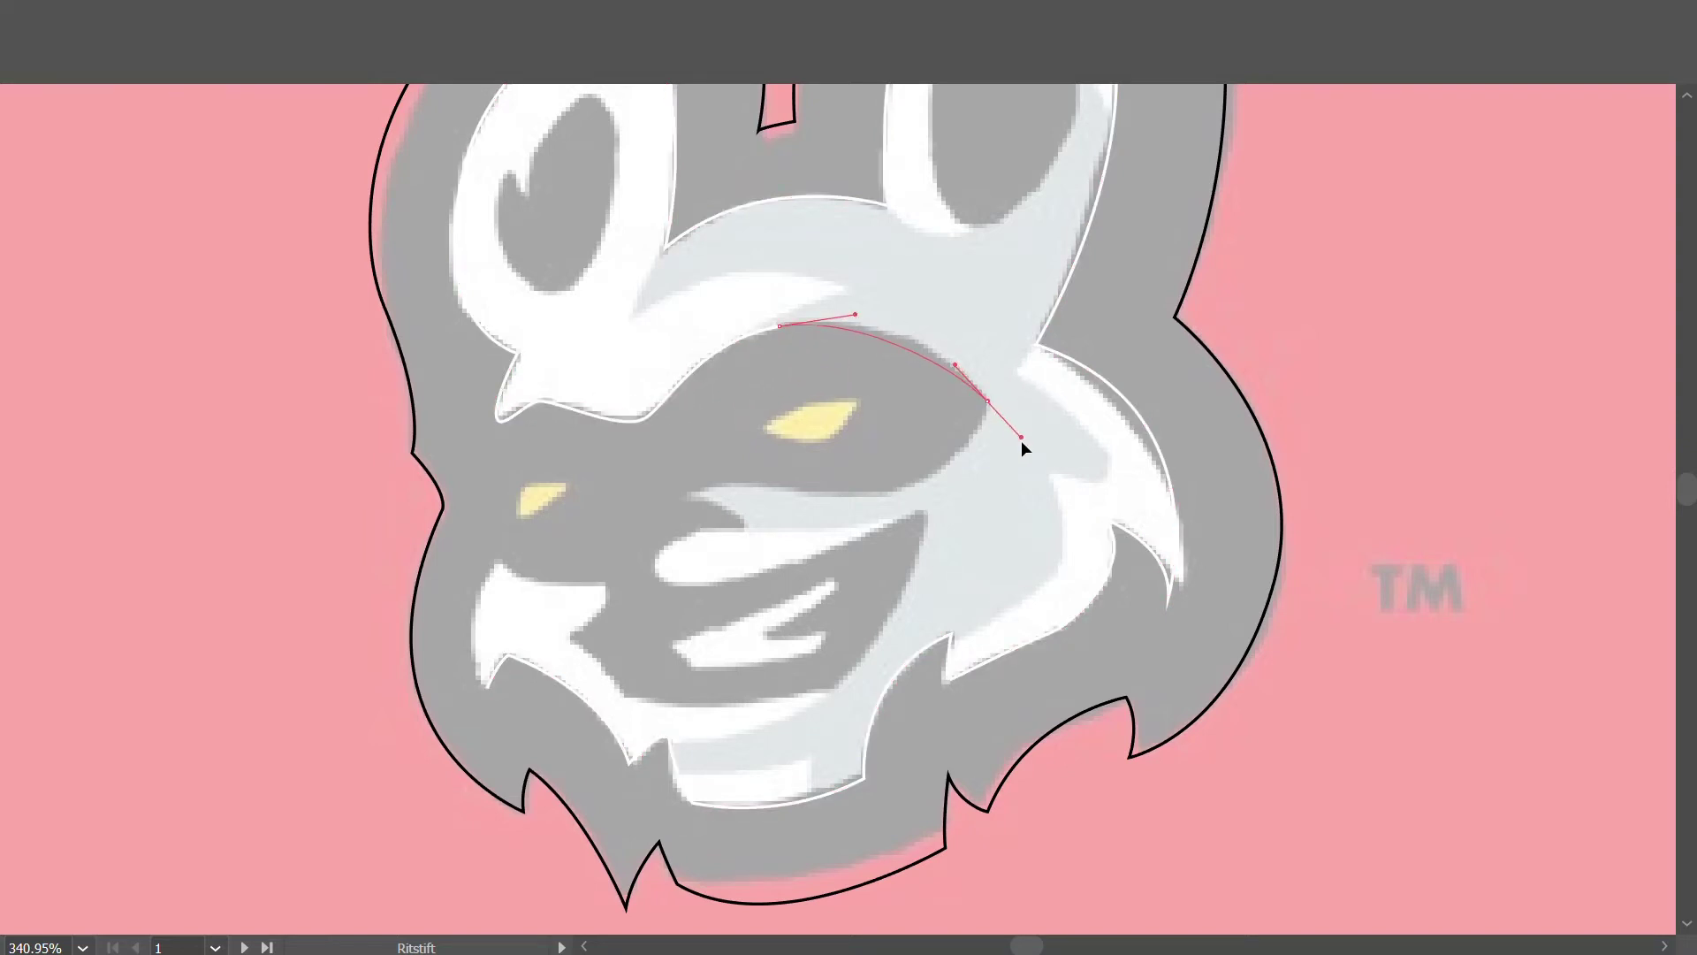
alt+click(988, 401)
mouse_move(919, 473)
mouse_down()
mouse_move(845, 511)
mouse_move(684, 501)
mouse_move(747, 539)
mouse_move(757, 512)
mouse_up()
scroll(687, 500, down, 1)
drag(753, 523, 947, 478)
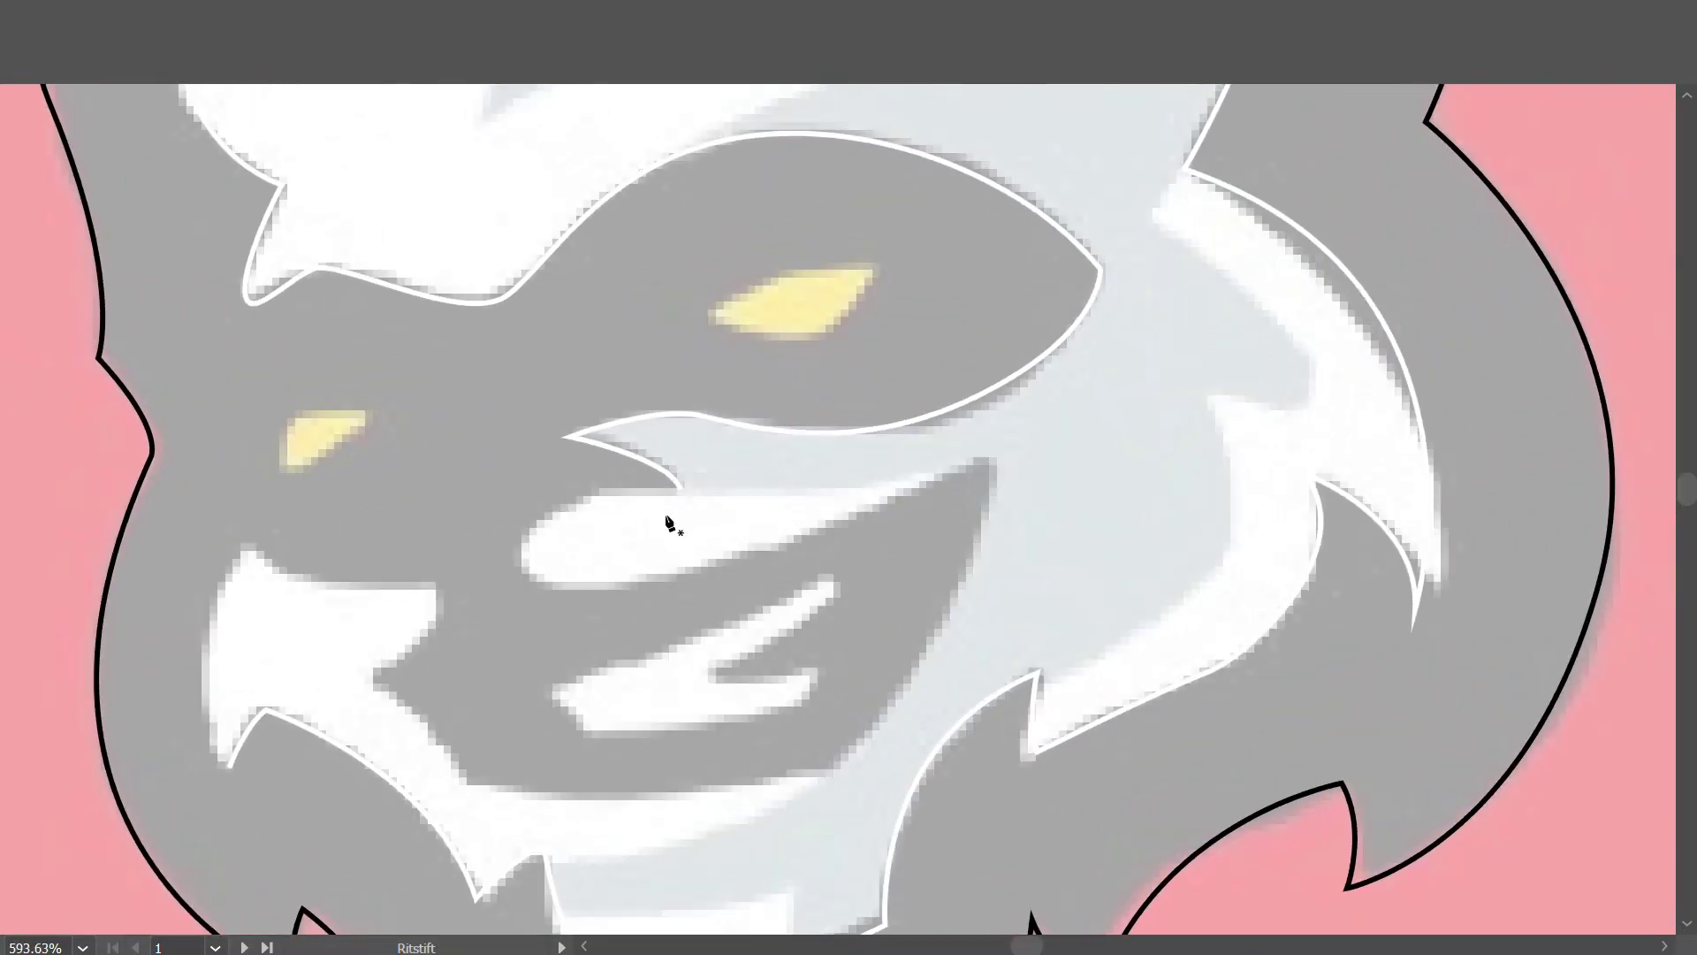
Start a new outline along the snout to a sharp mouth tip and down the cheek.
click(681, 488)
drag(529, 537, 513, 567)
drag(761, 552, 834, 526)
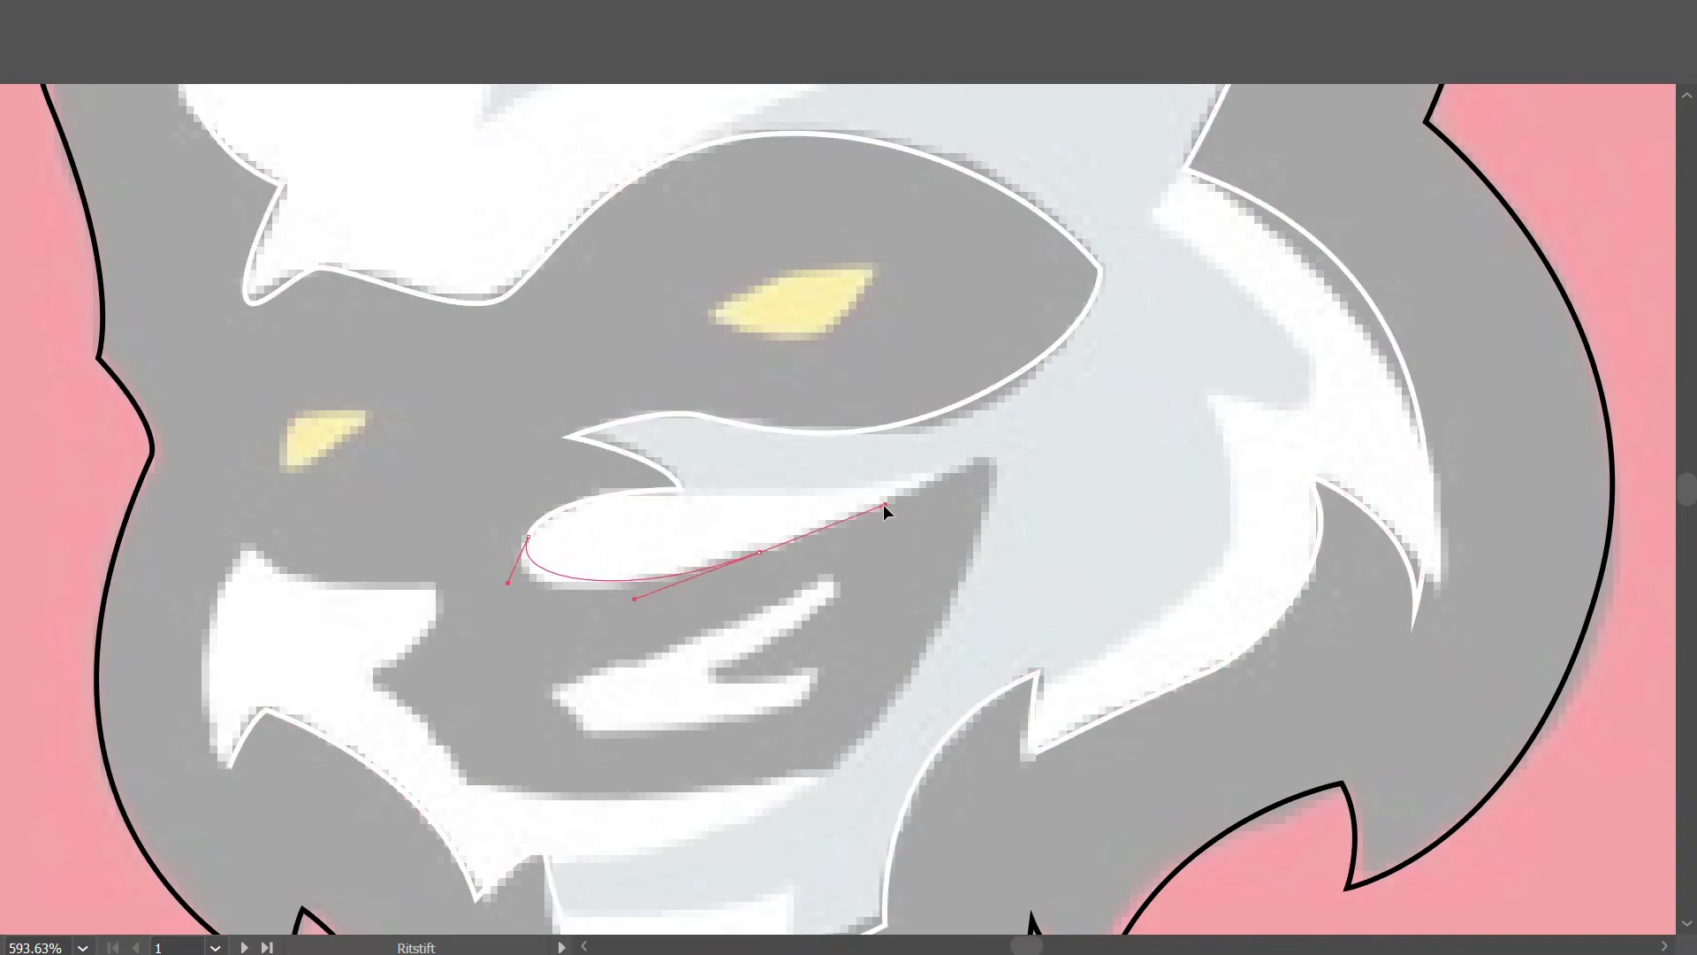
click(989, 452)
scroll(864, 807, down, 2)
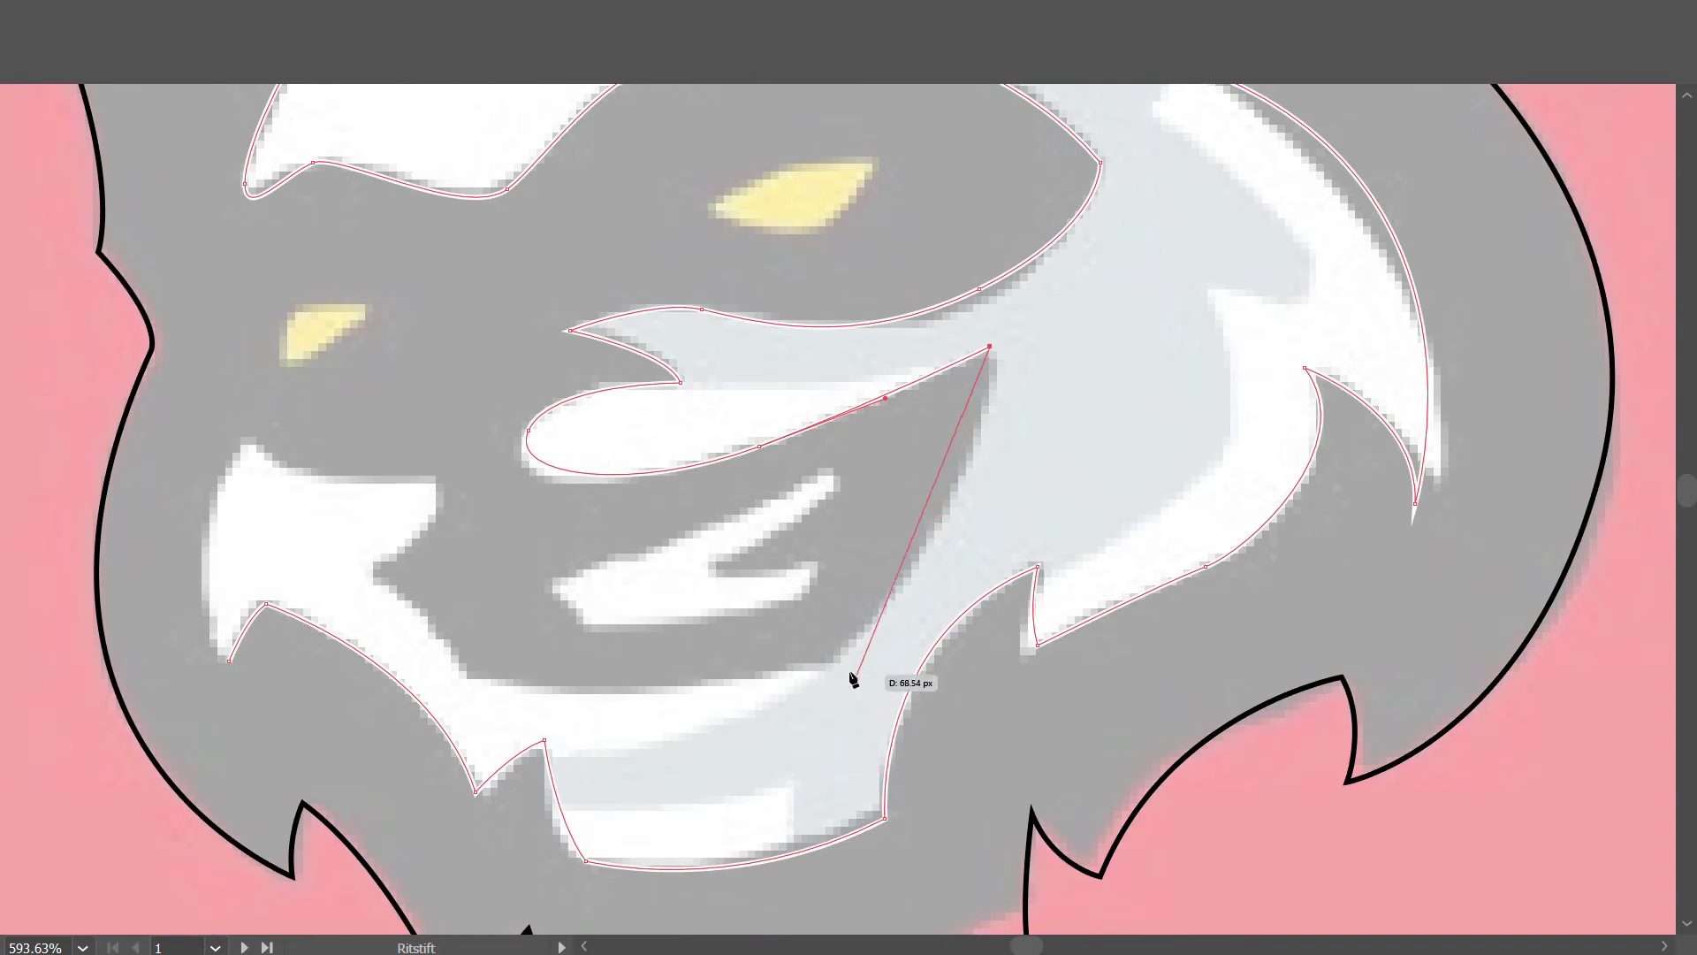
drag(832, 650, 687, 802)
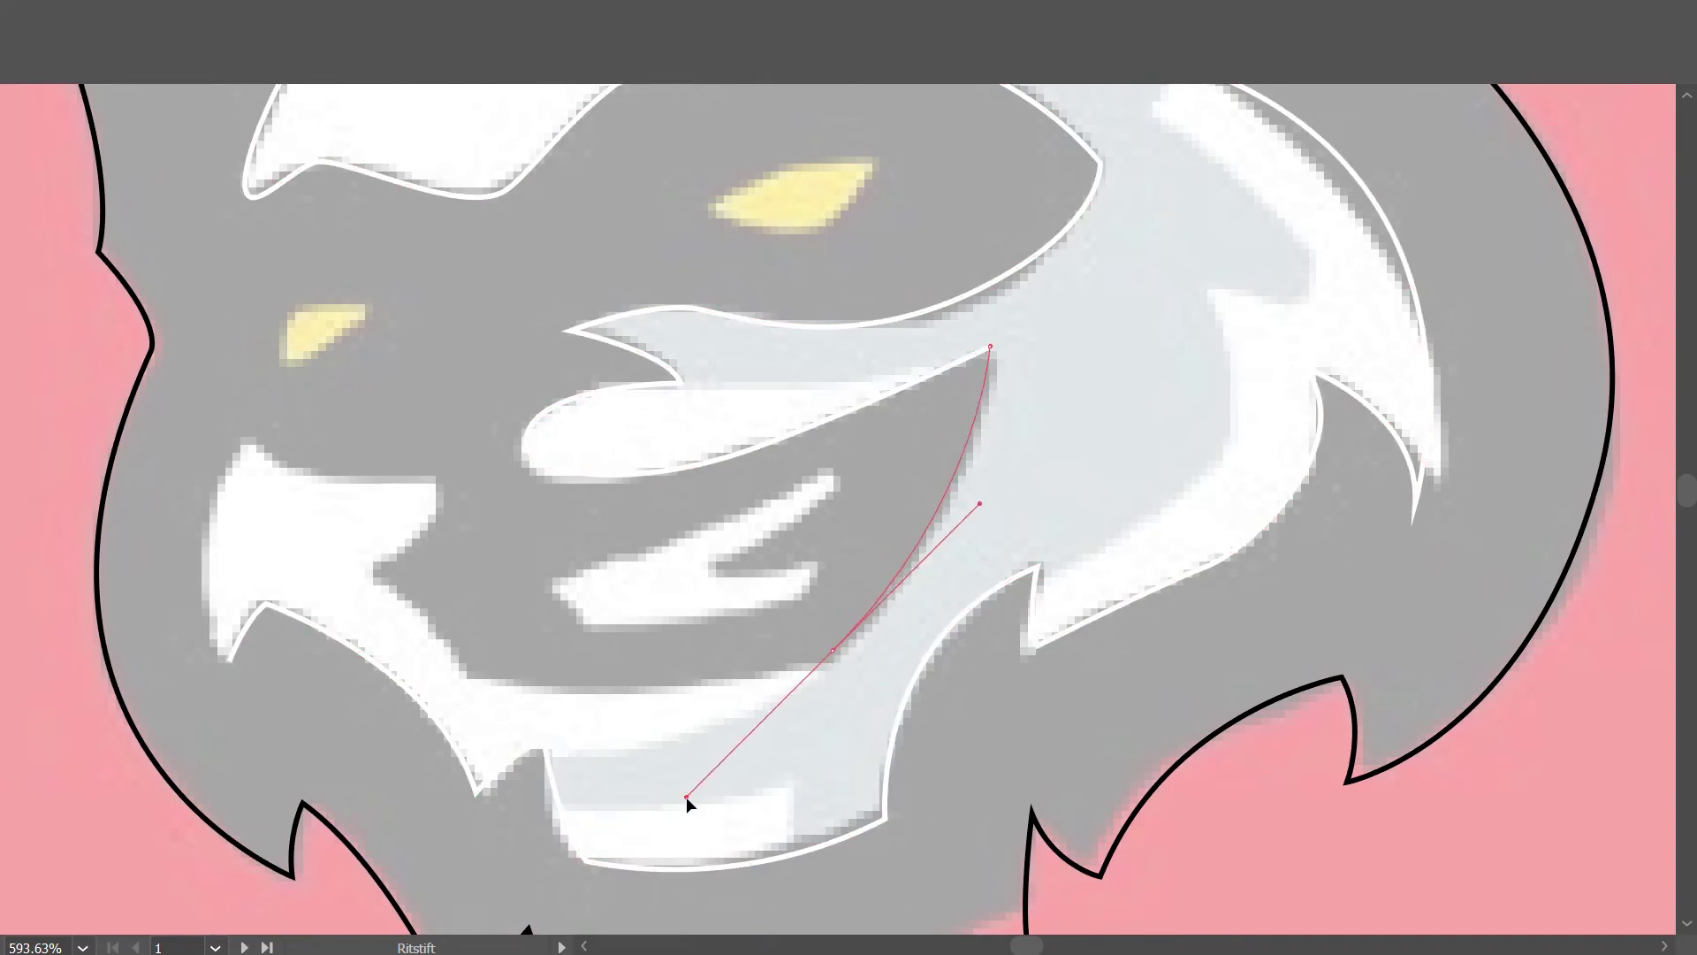
click(832, 650)
Trace along the chin, up the cheek notch to its top, and close the cheek shape.
drag(476, 683, 356, 646)
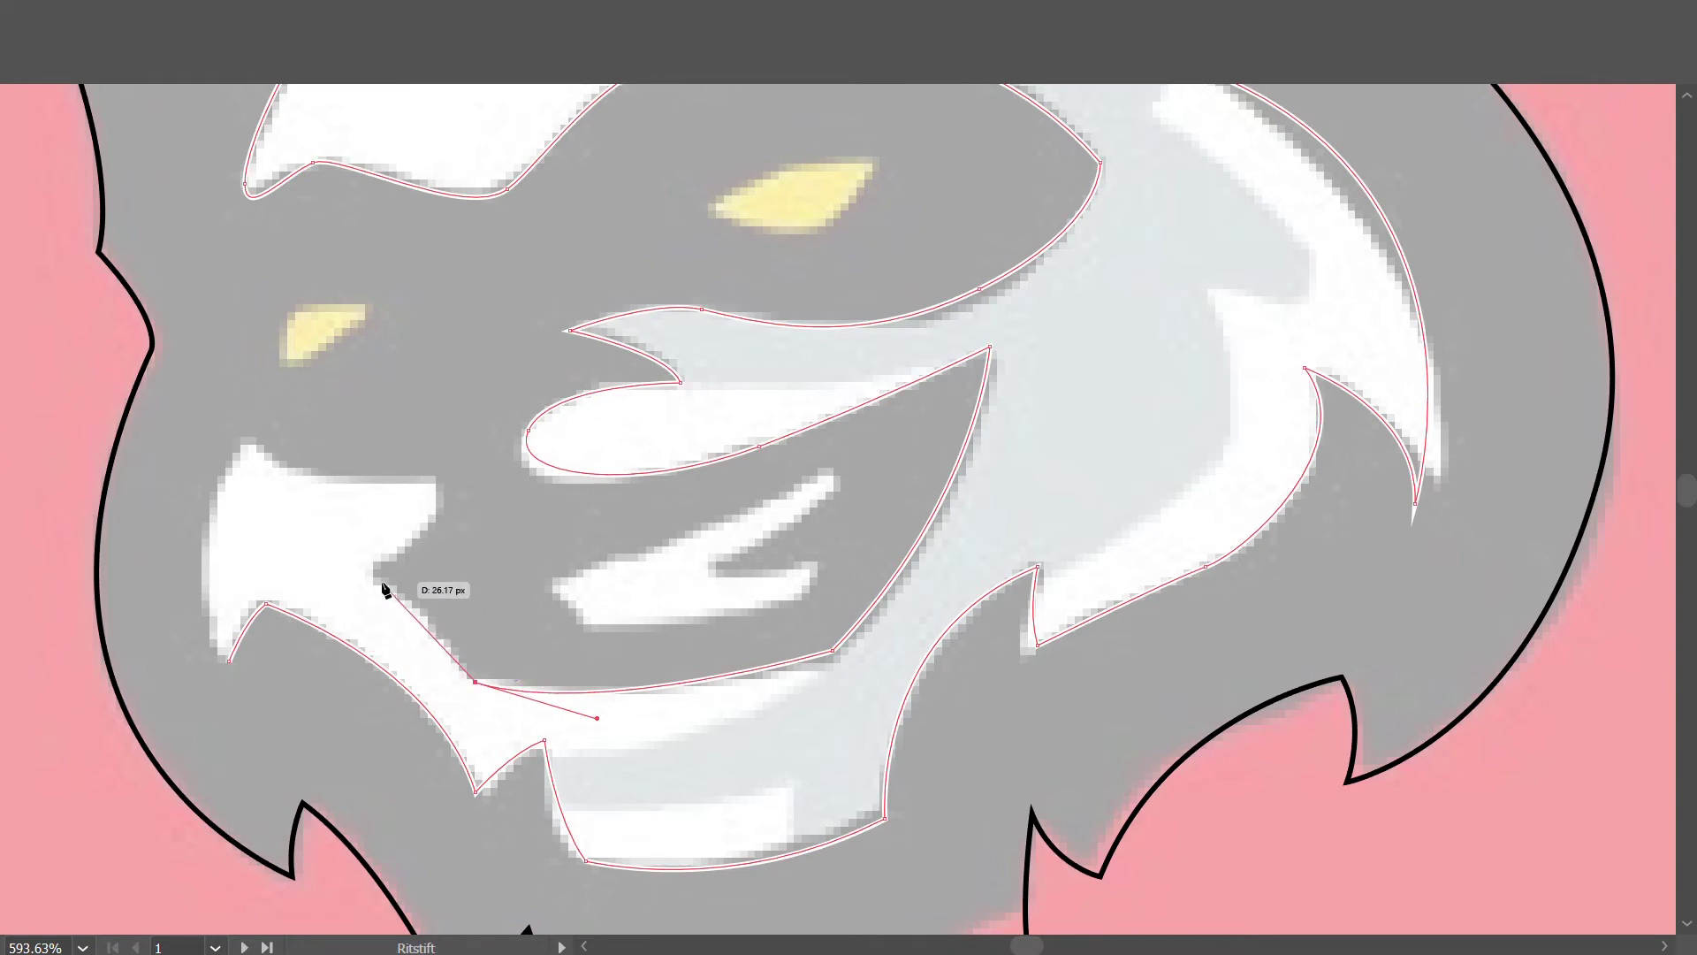
drag(372, 576, 314, 540)
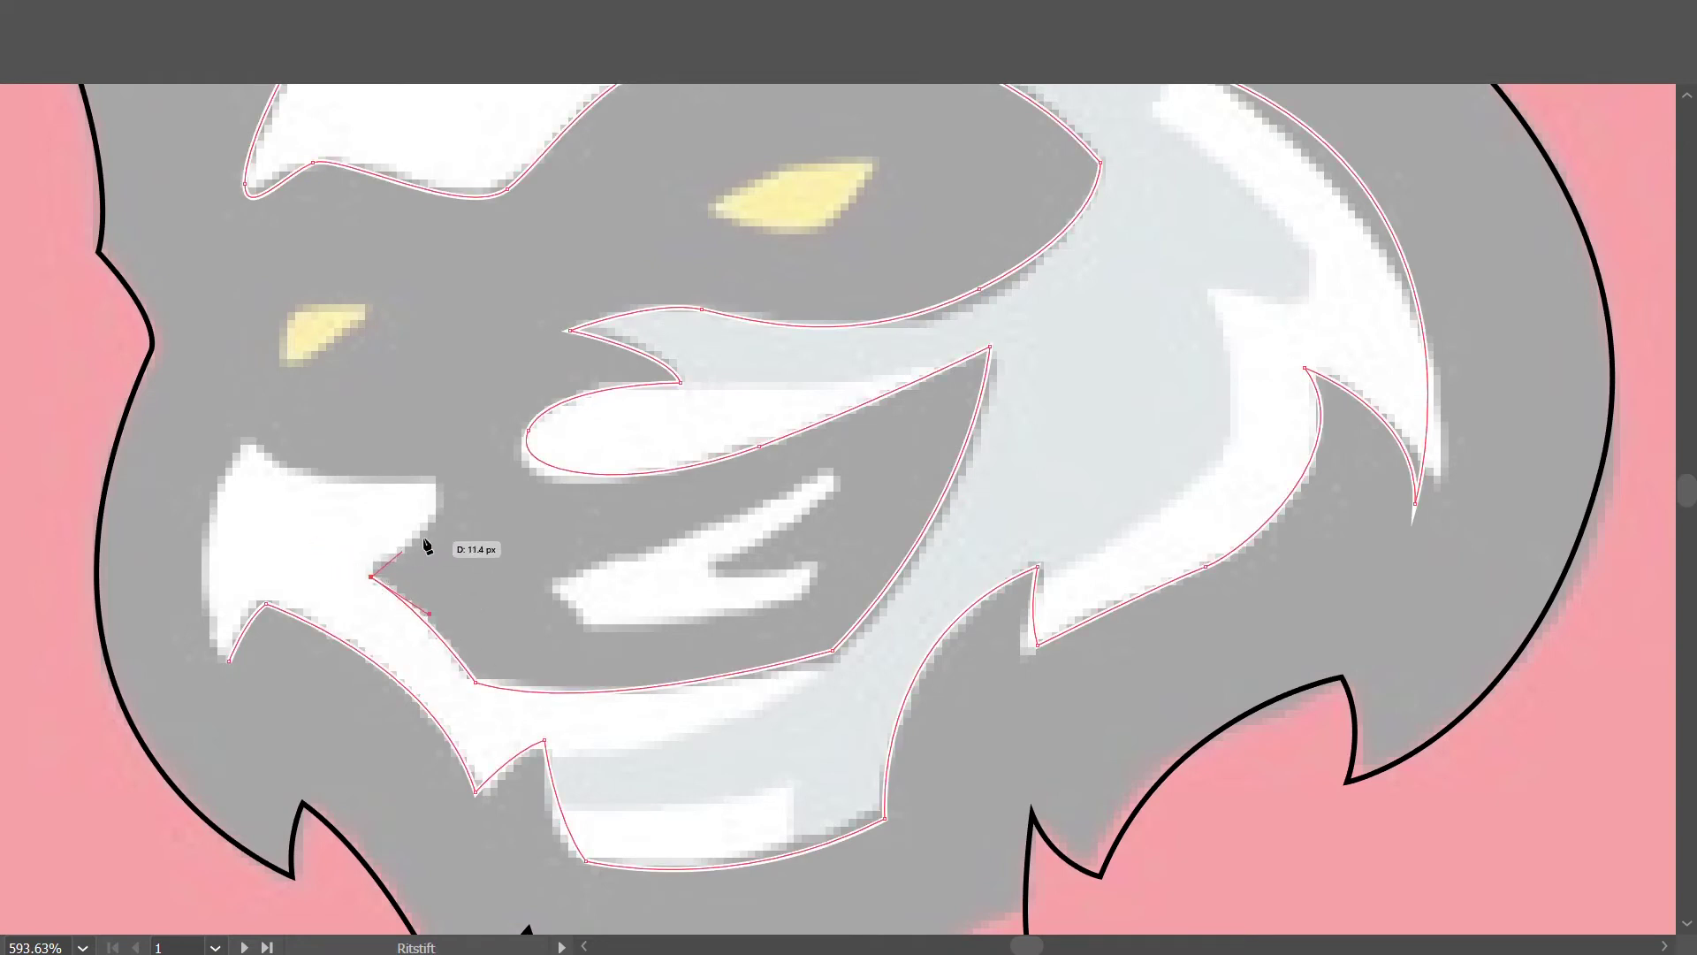
mouse_move(439, 520)
mouse_down()
mouse_move(460, 509)
mouse_move(441, 467)
mouse_up()
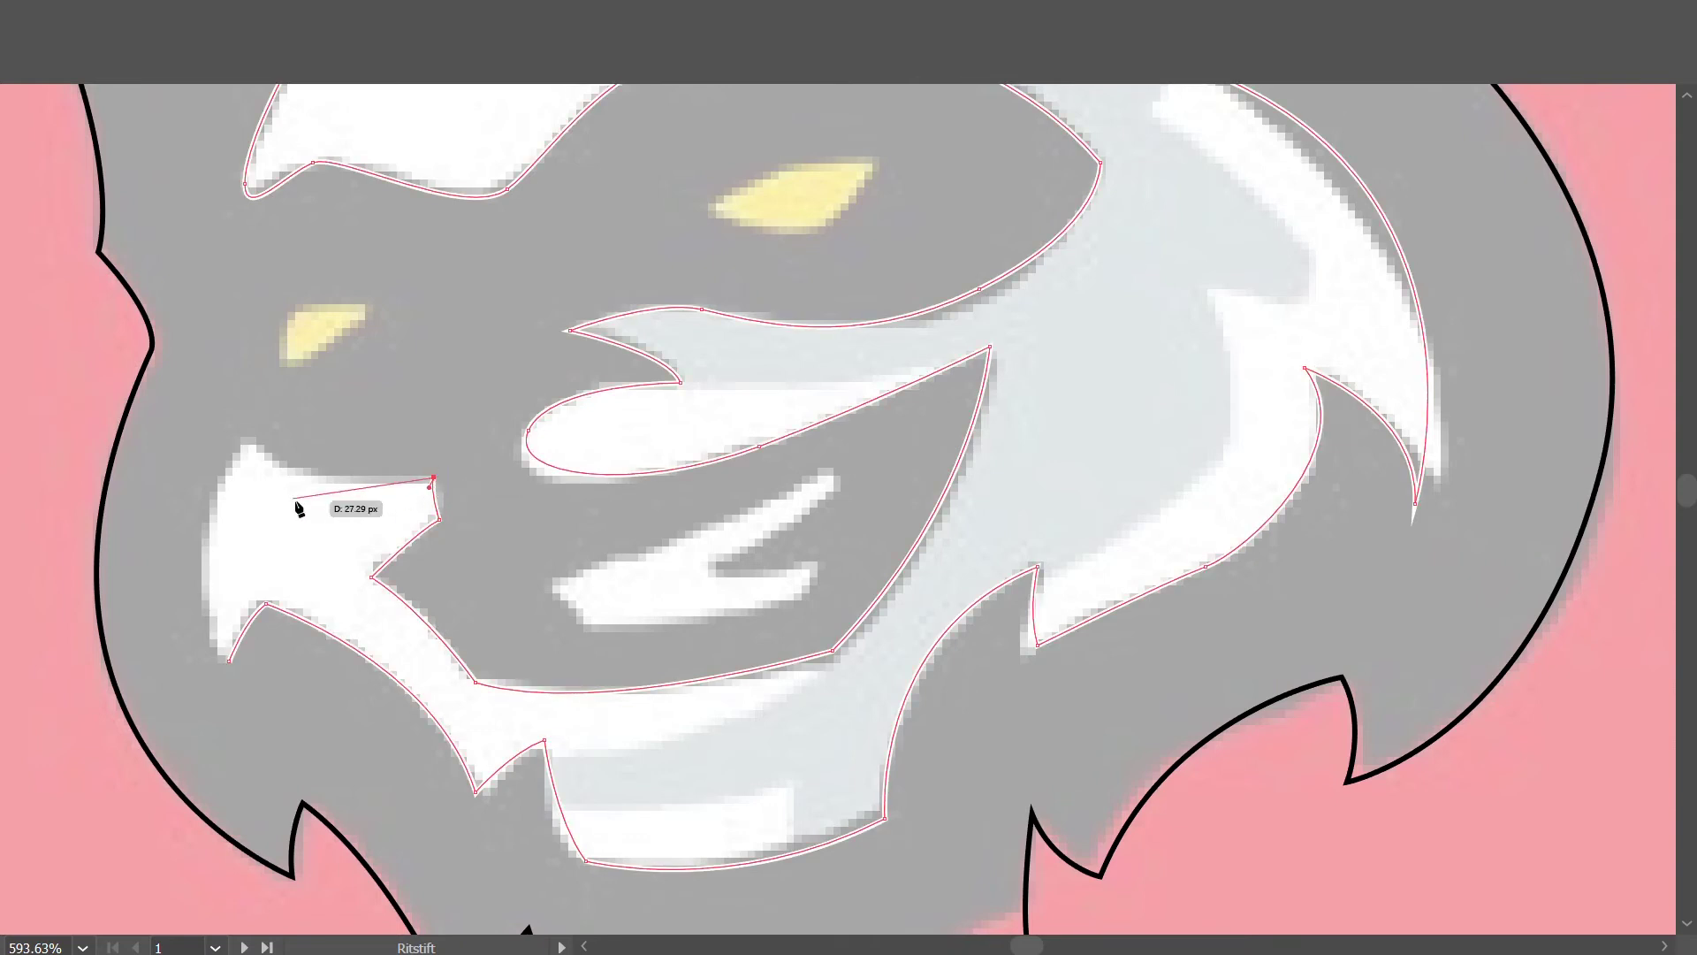
drag(240, 435, 150, 357)
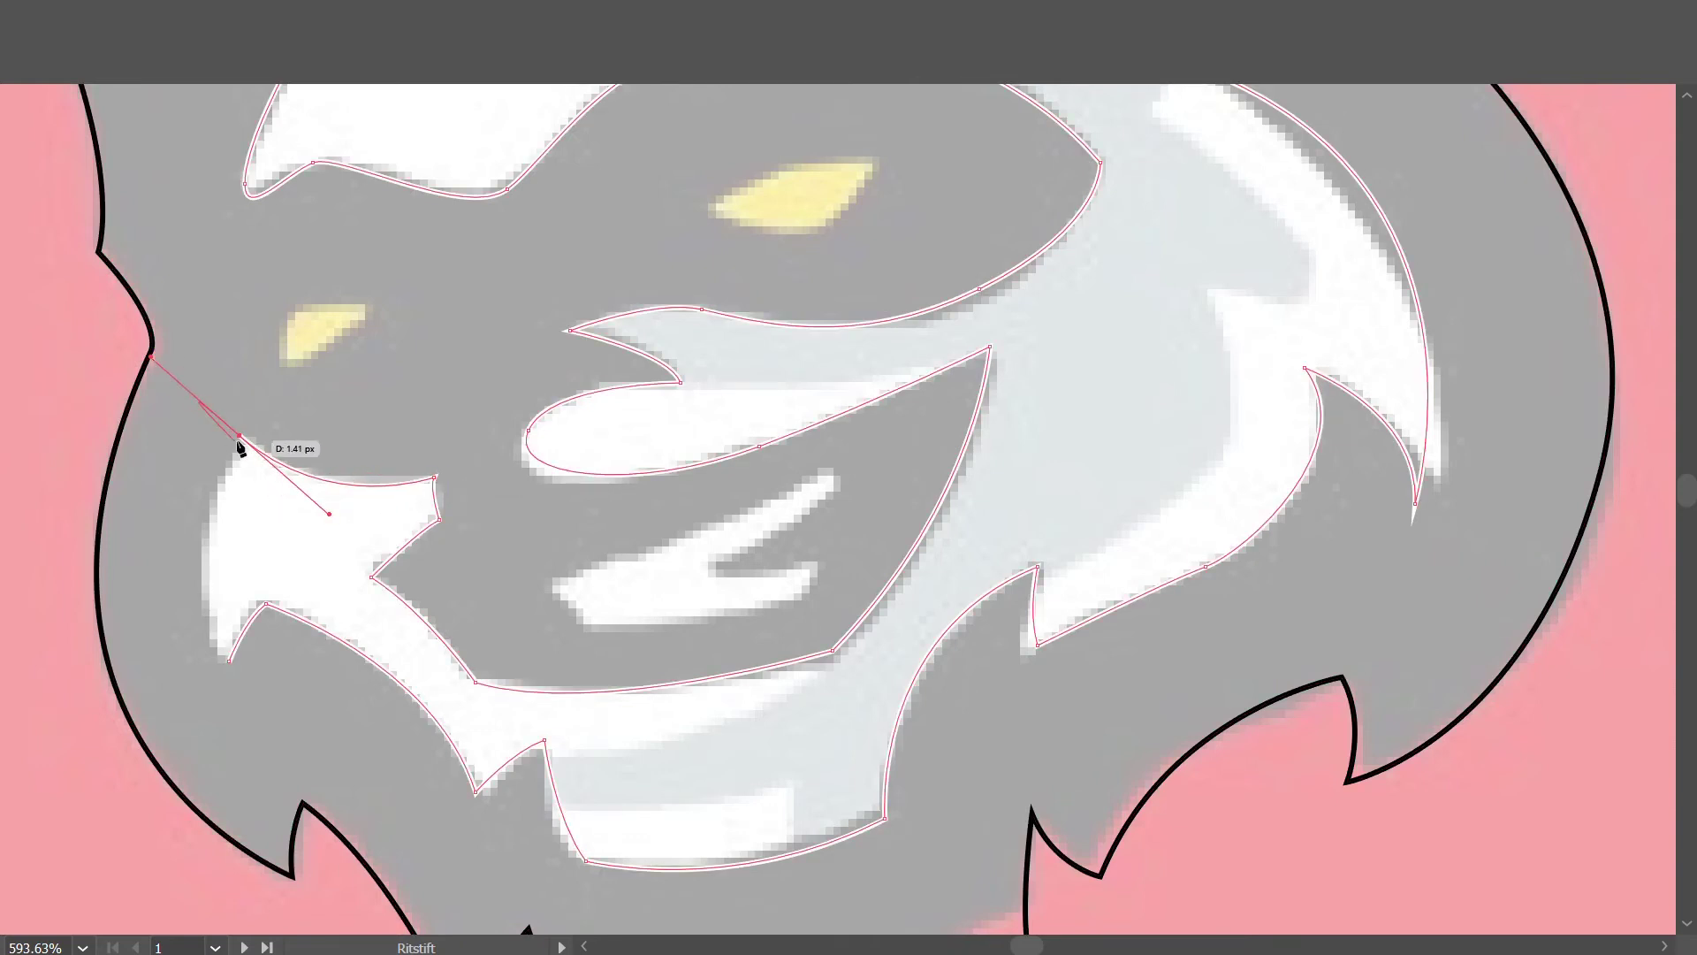
alt+click(239, 436)
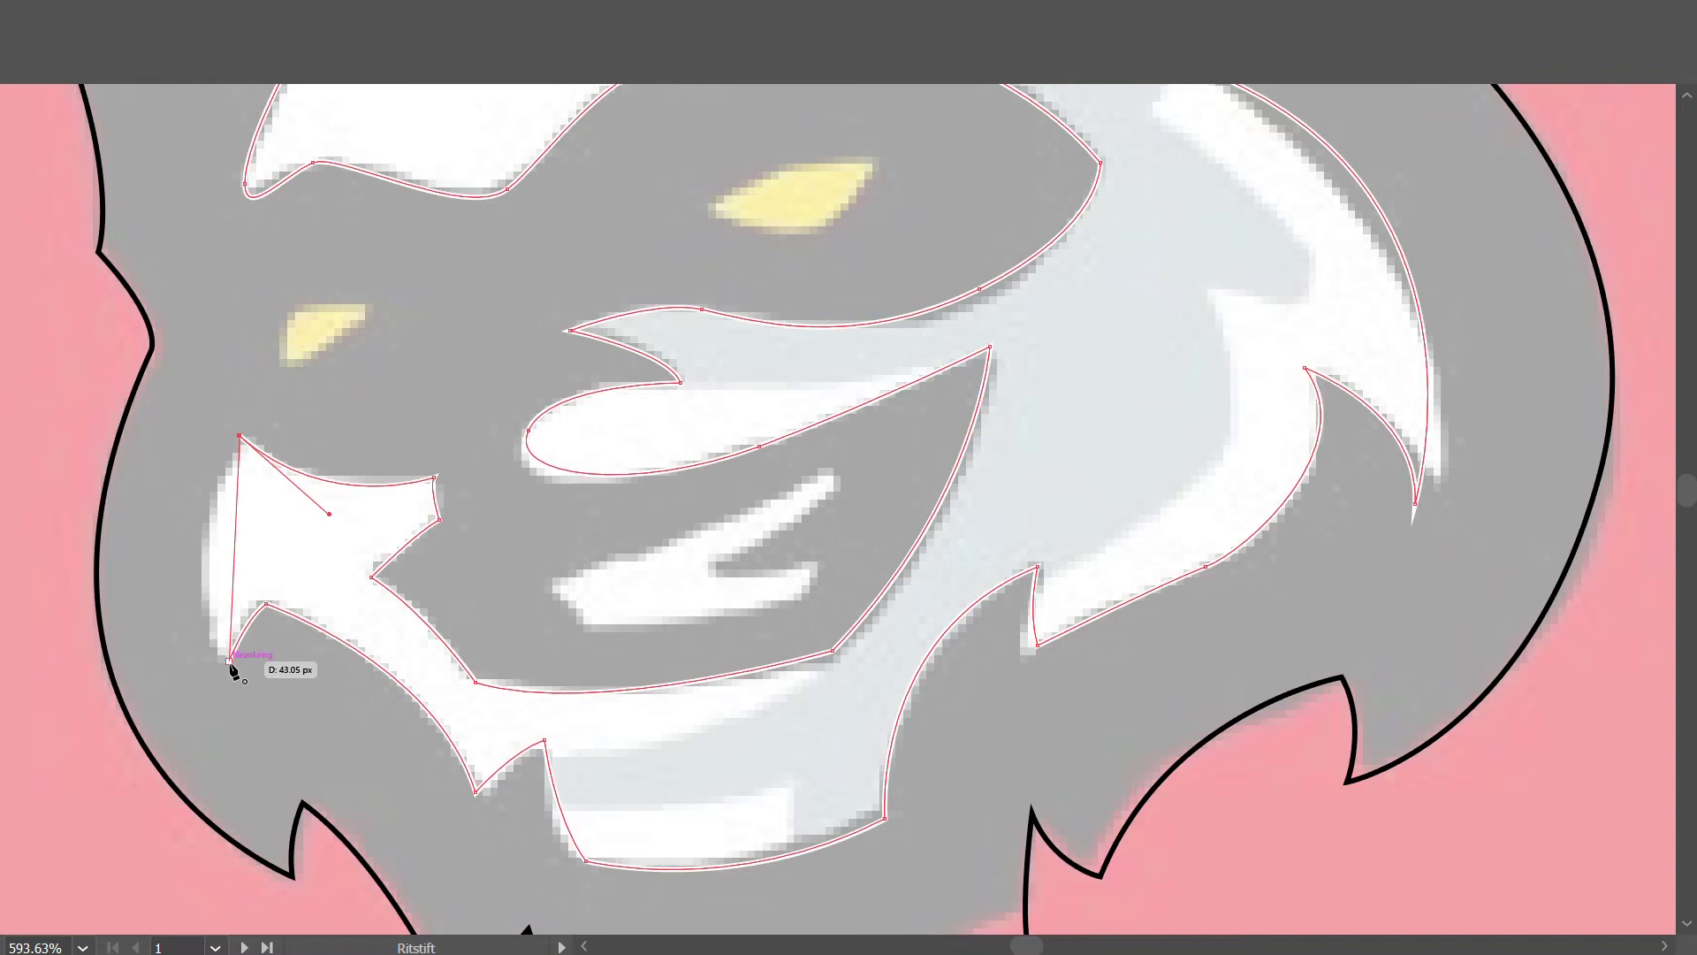
drag(229, 661, 295, 766)
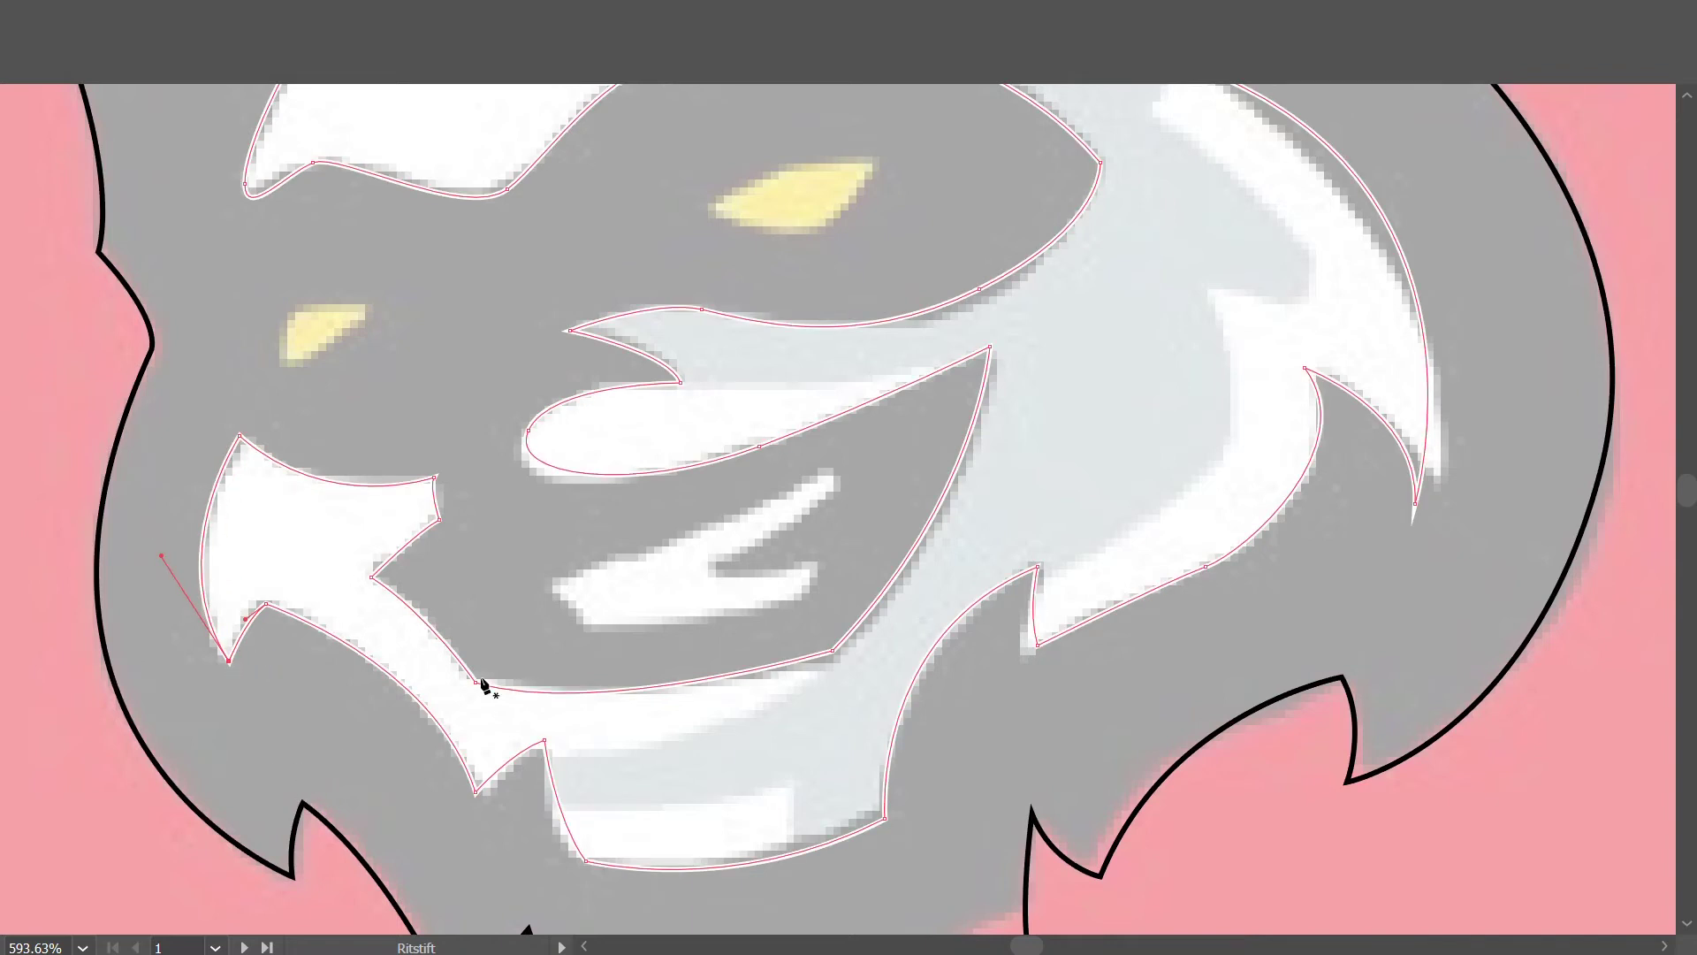
Outline the lower tooth inside the mouth with a curved tip.
click(544, 579)
click(580, 629)
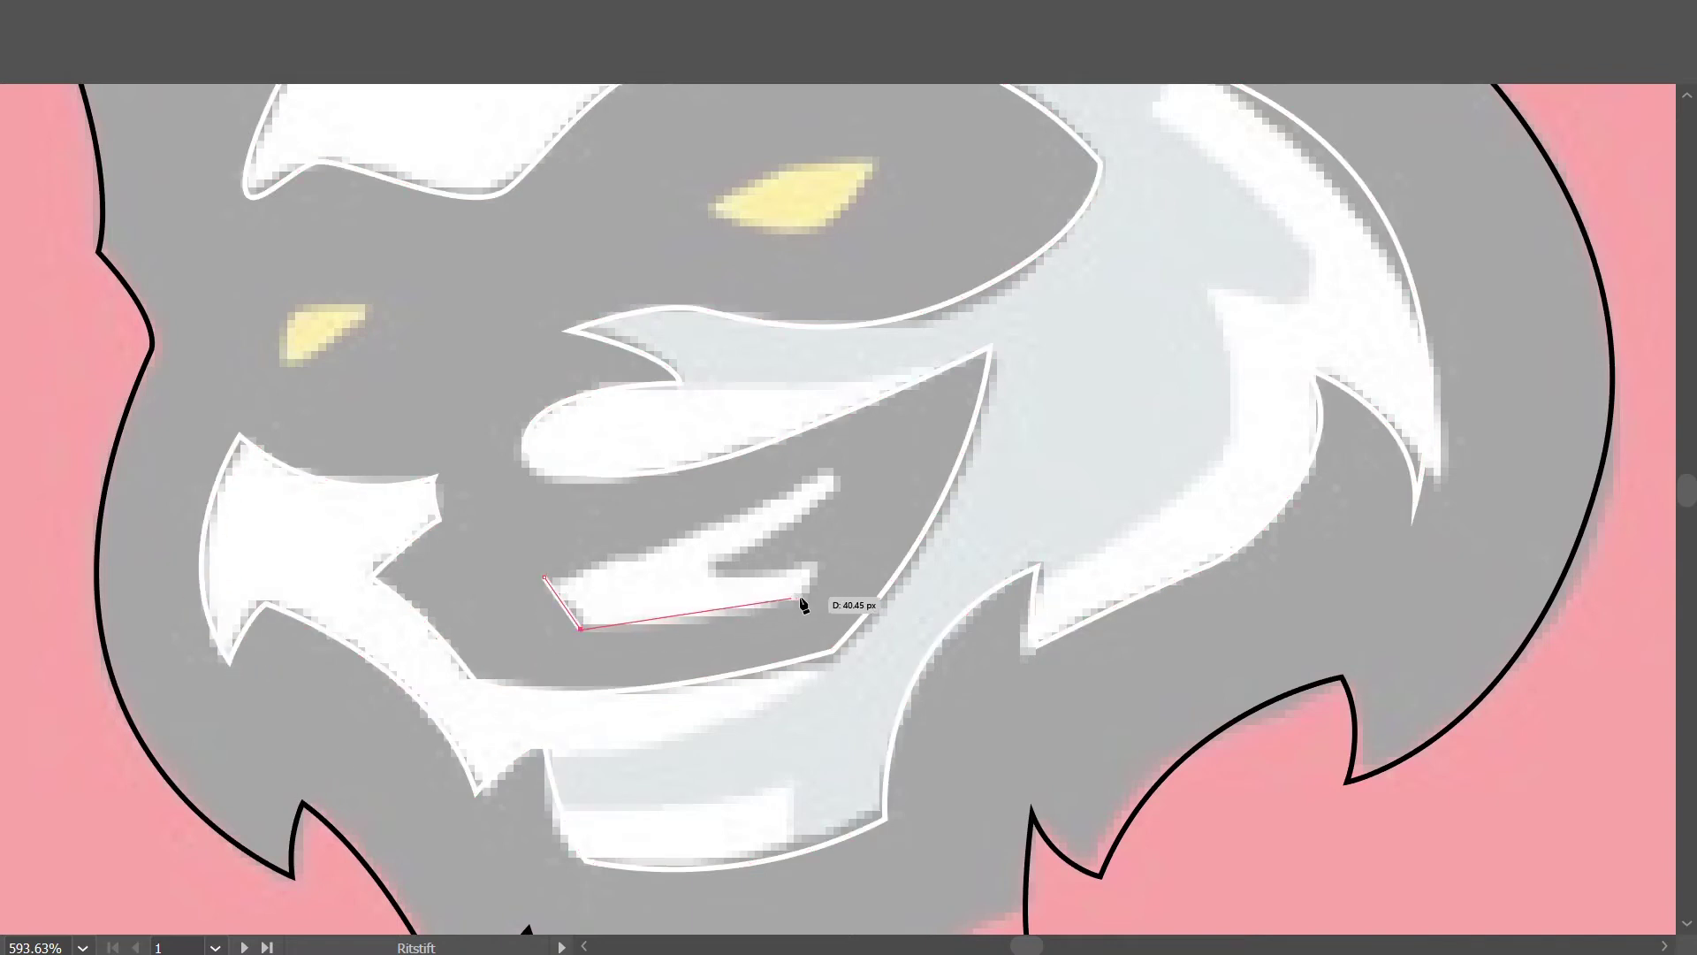
click(781, 605)
drag(806, 593, 826, 562)
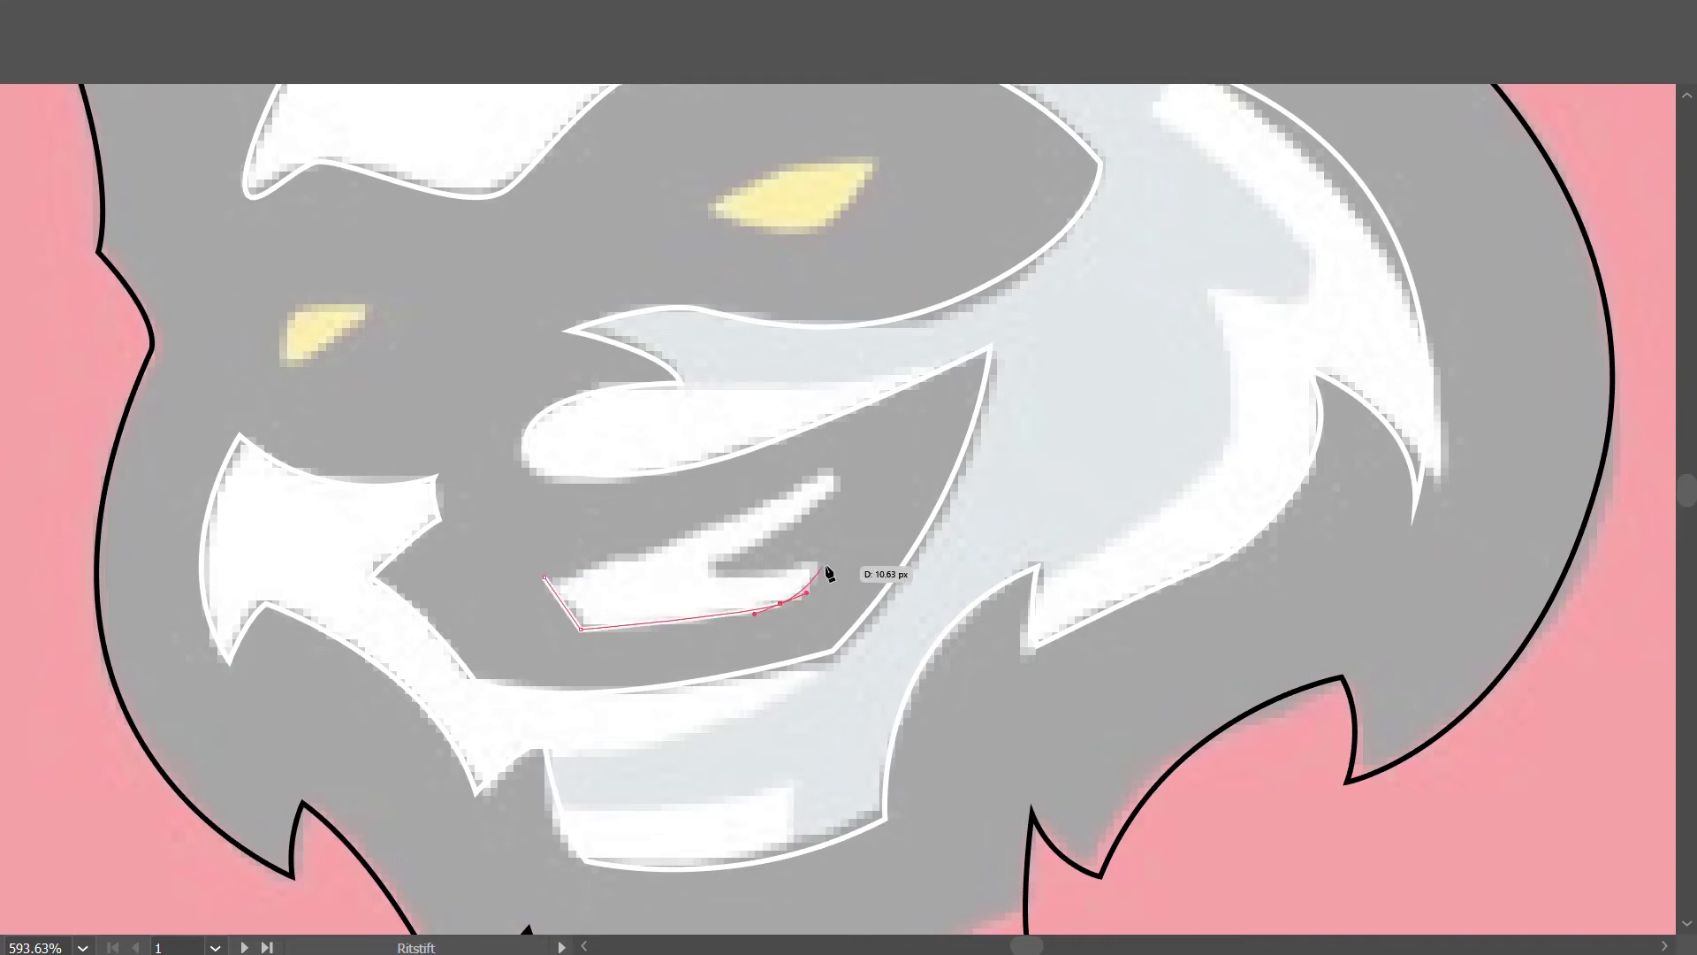
ctrl+click(719, 577)
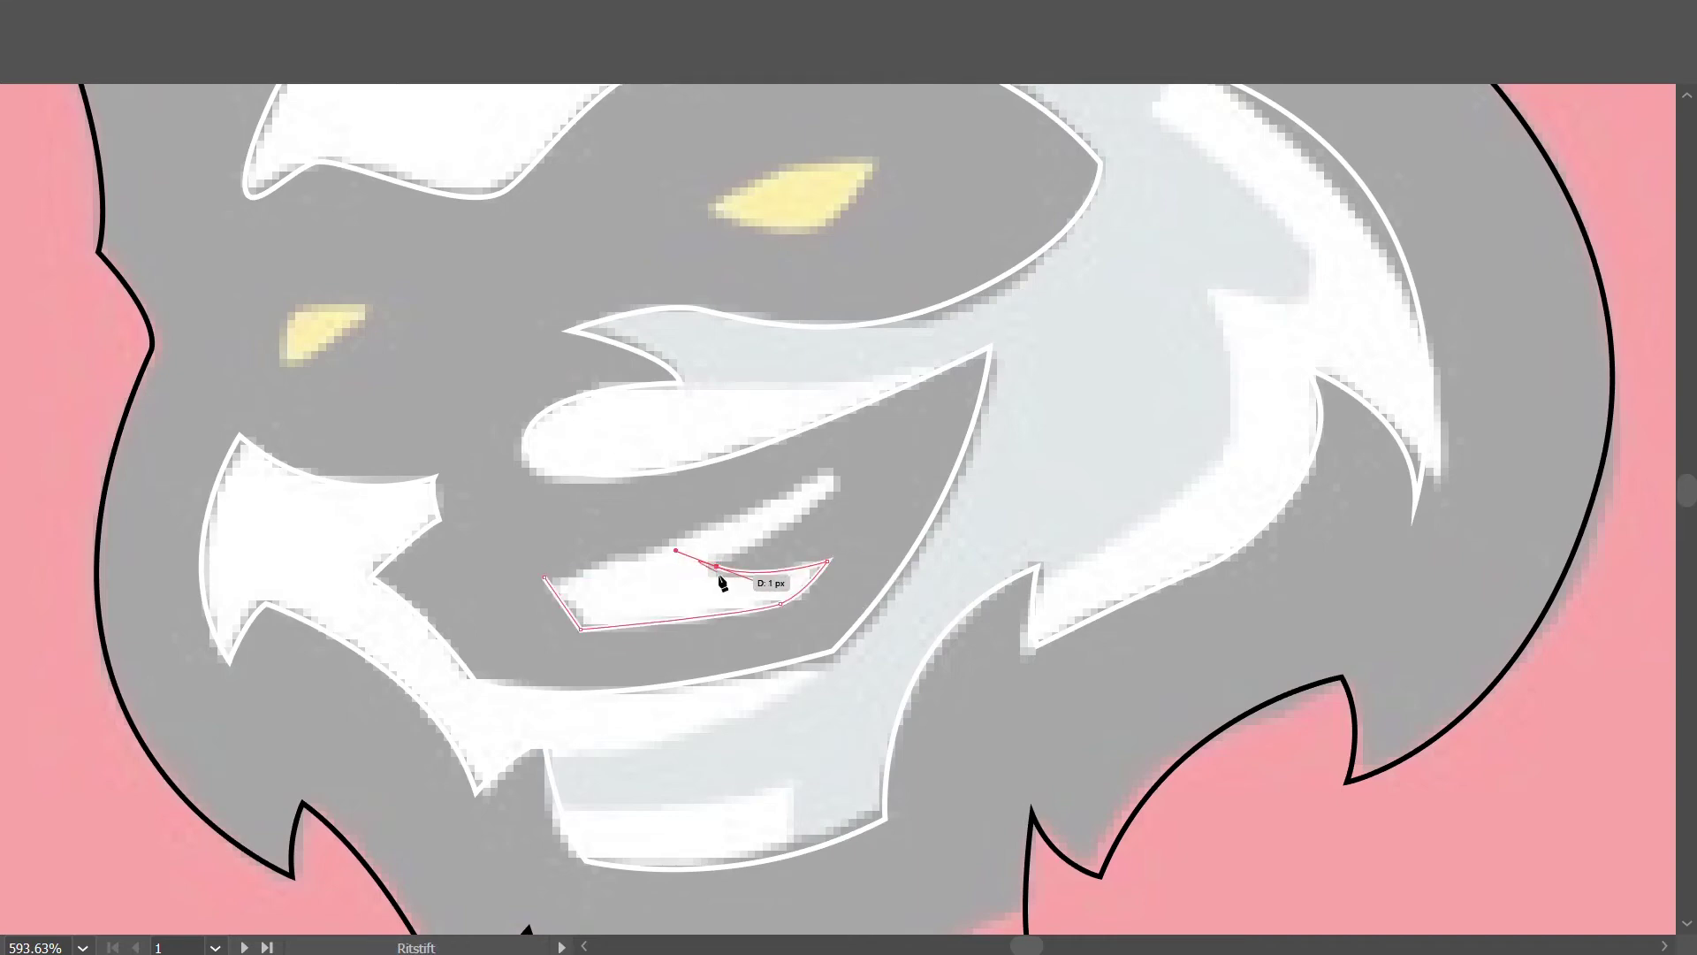
Trace the upper tooth stripe to a sharp tip and close the tooth shape.
click(717, 566)
drag(844, 477, 848, 442)
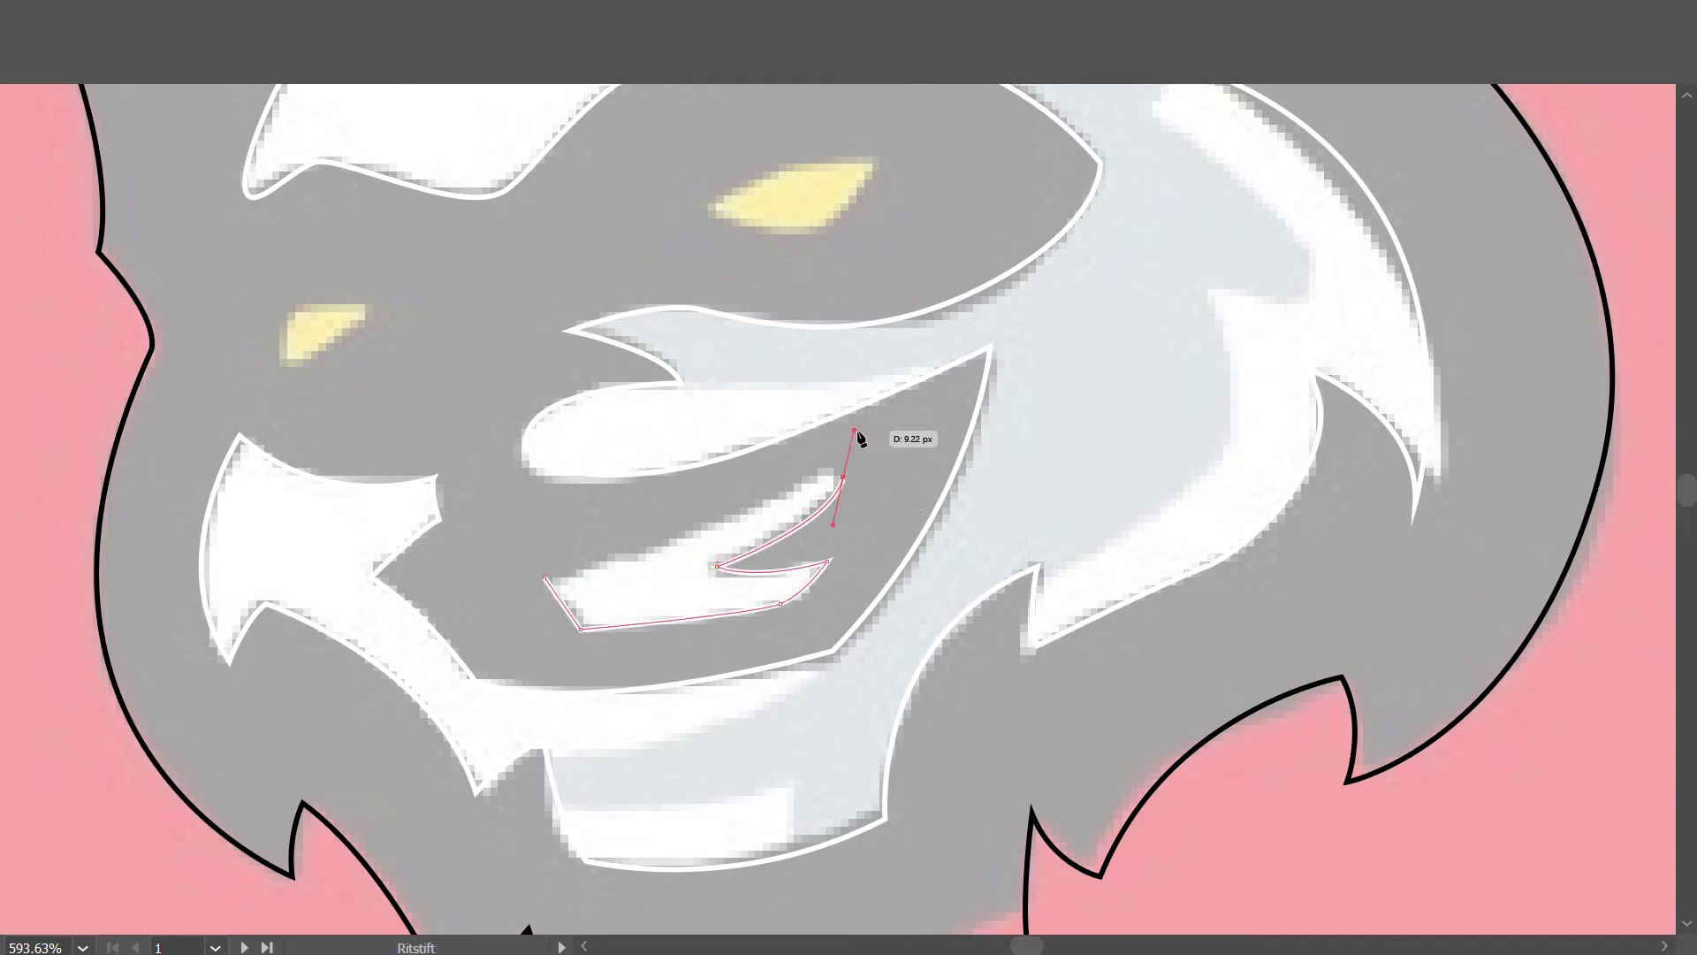
click(843, 477)
drag(546, 577, 341, 626)
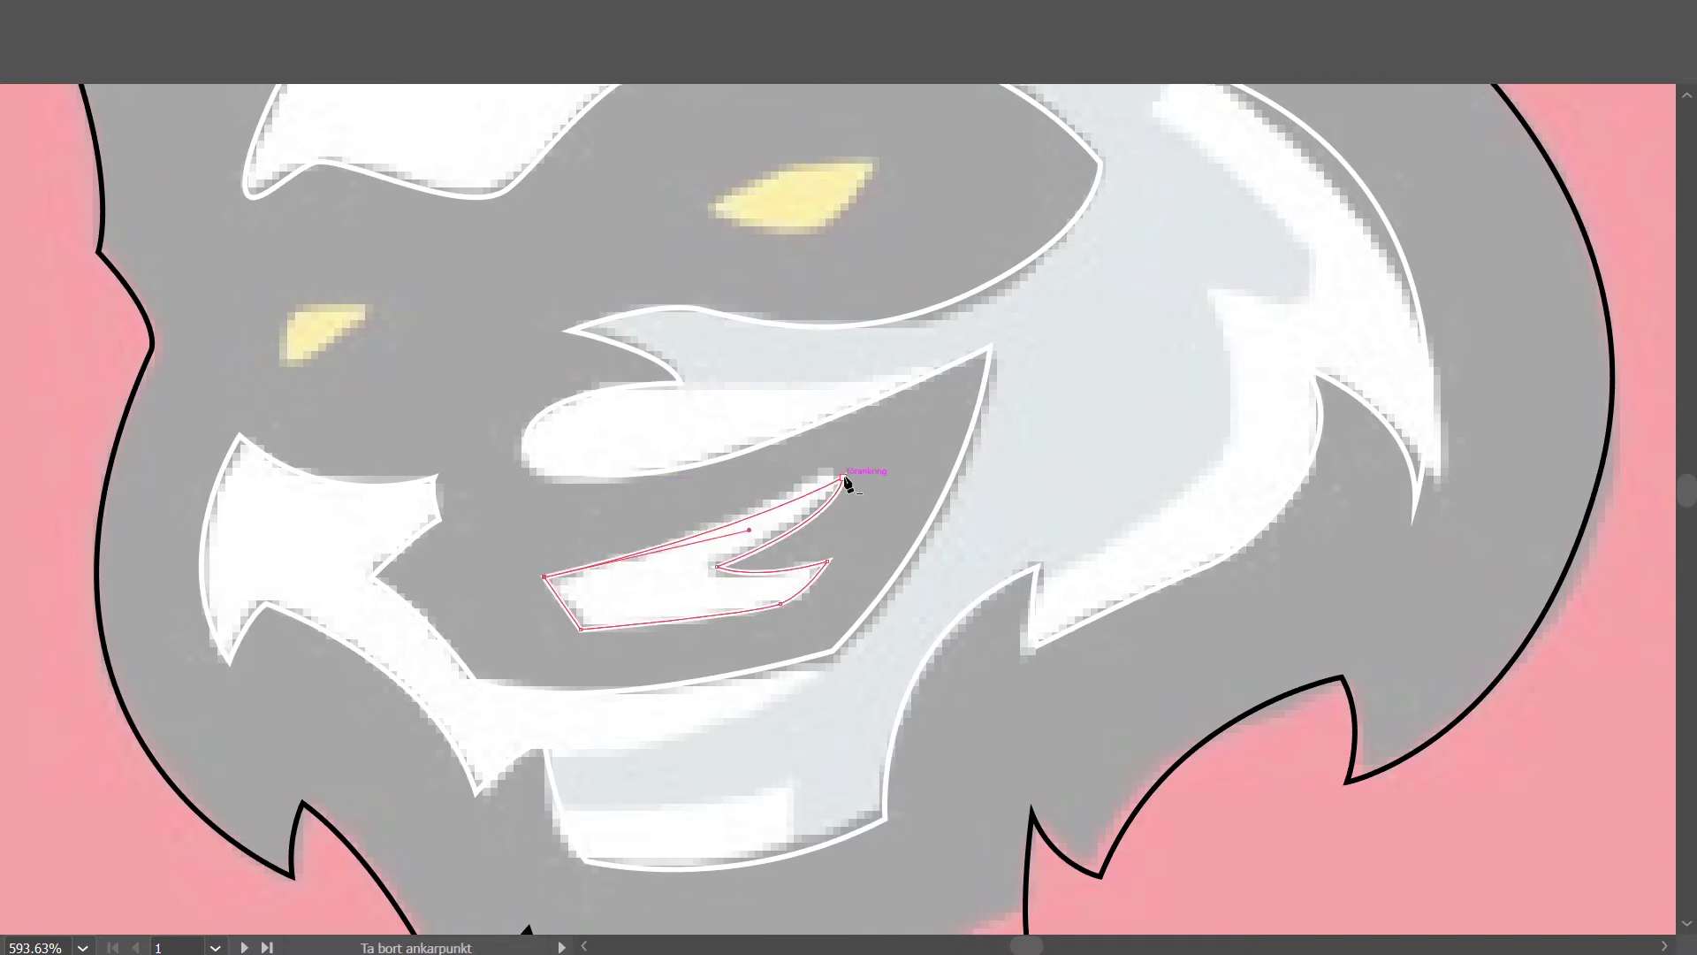
ctrl+click(898, 484)
scroll(868, 528, down, 4)
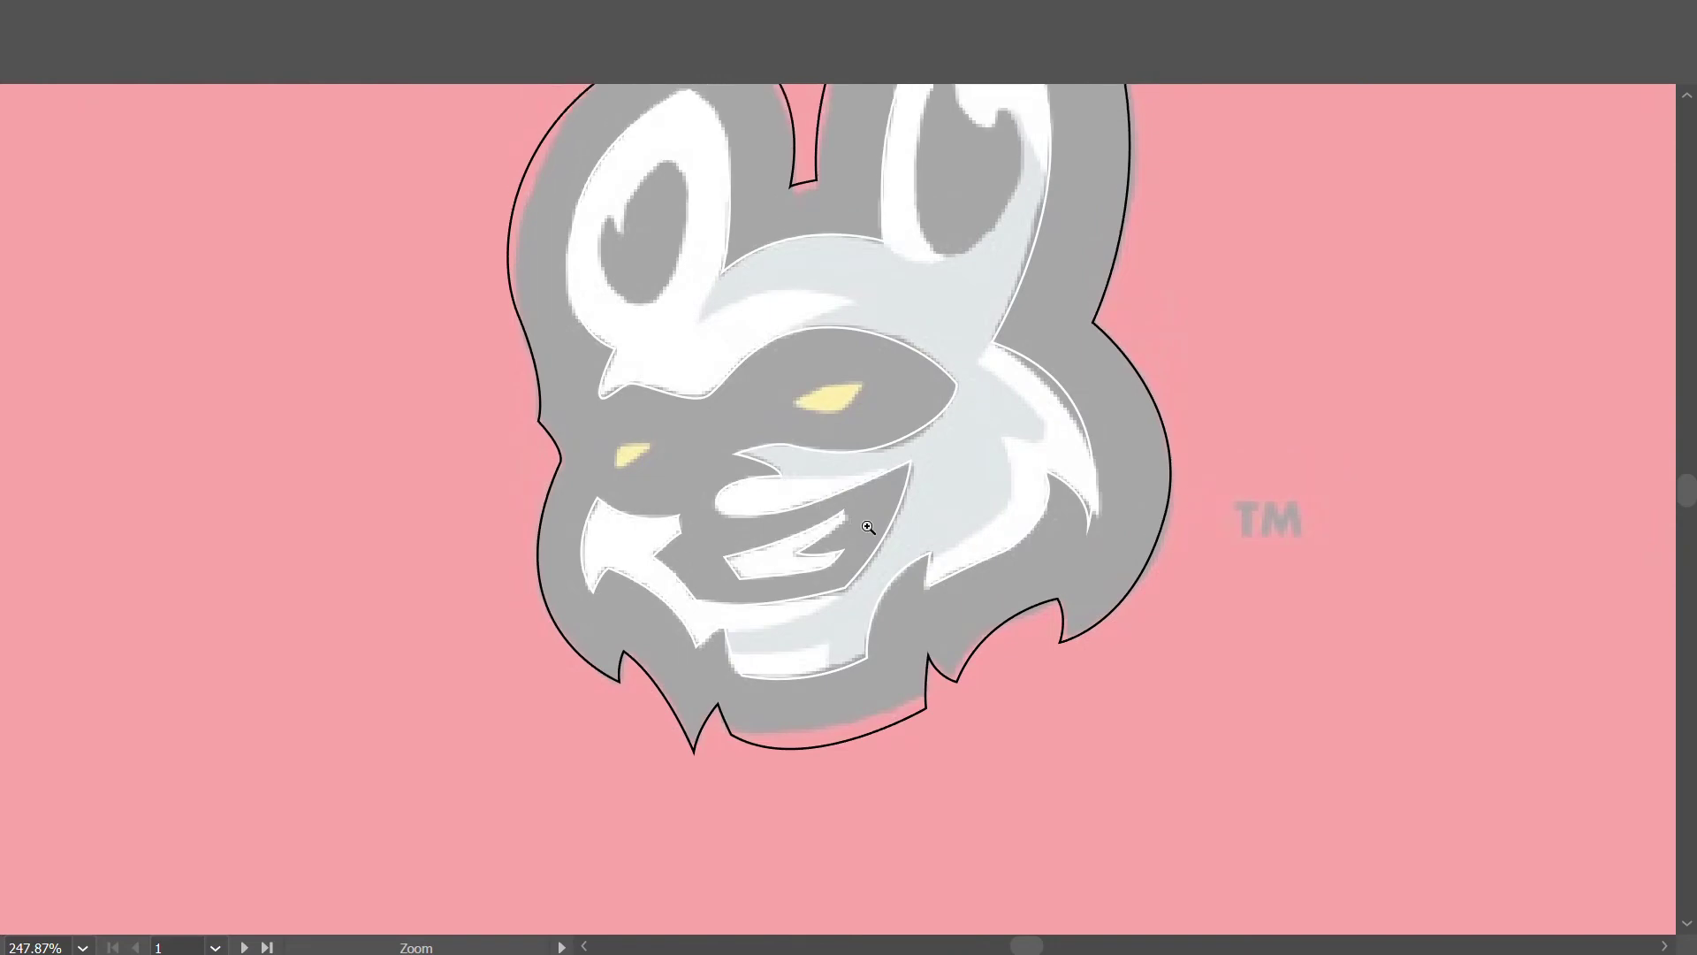
Zoom in on the mouth, then zoom back out to view the whole head.
drag(849, 524, 1186, 513)
click(823, 502)
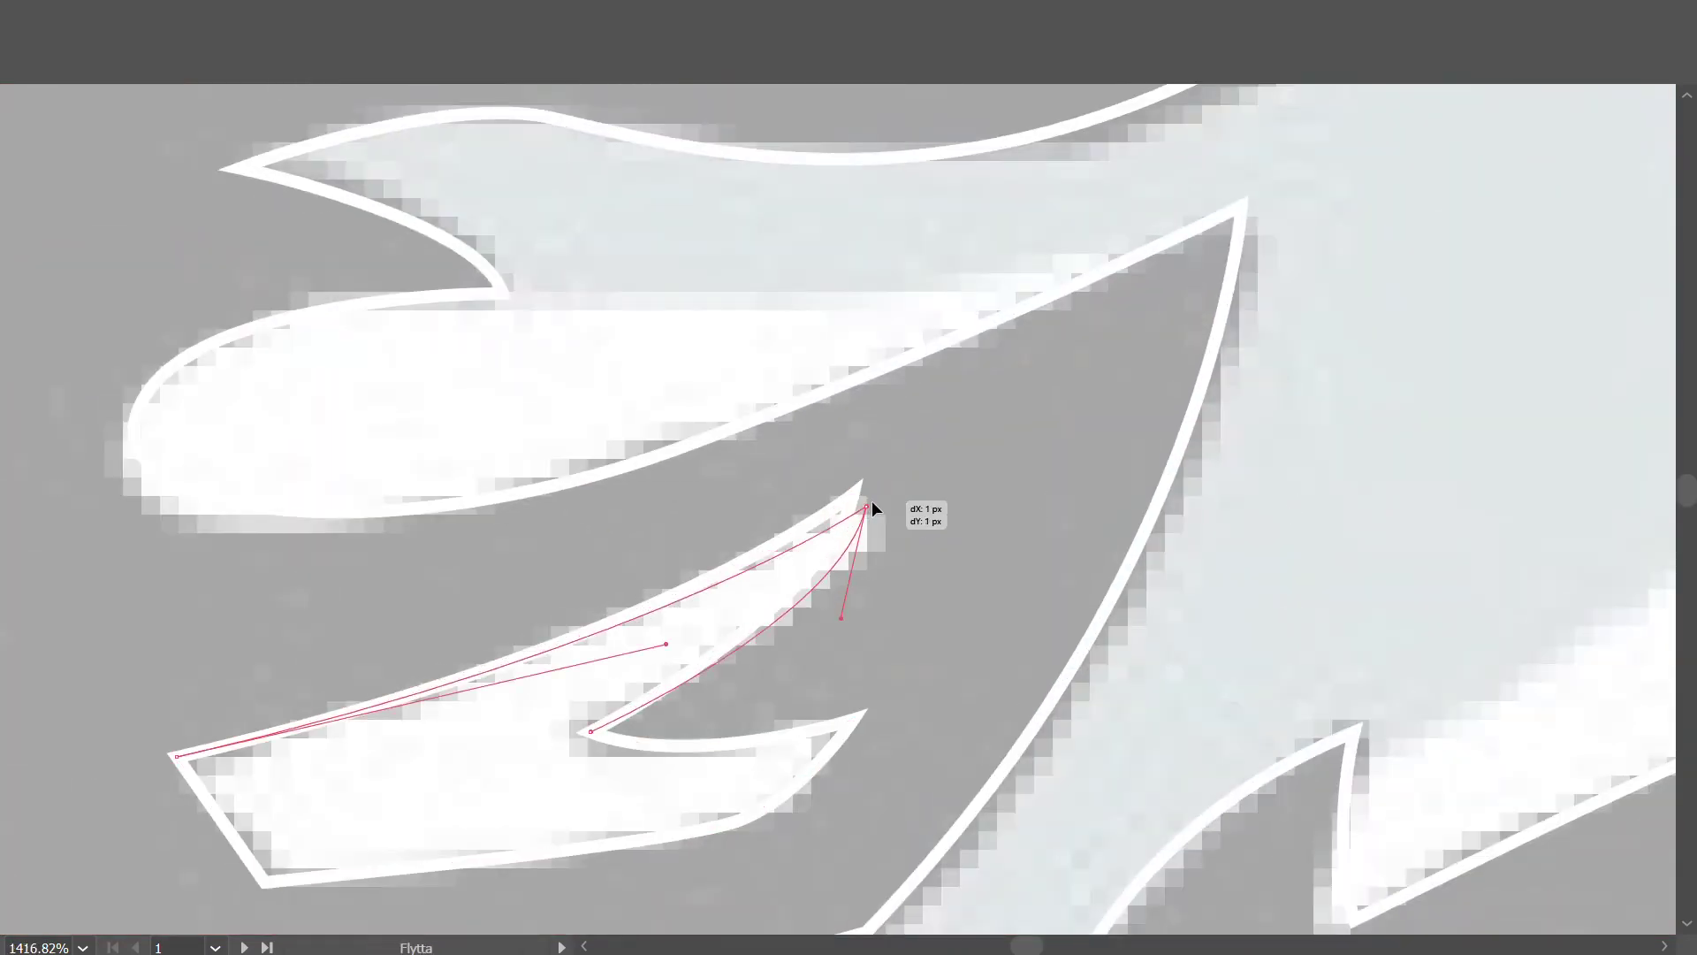
scroll(842, 508, down, 5)
scroll(737, 200, up, 3)
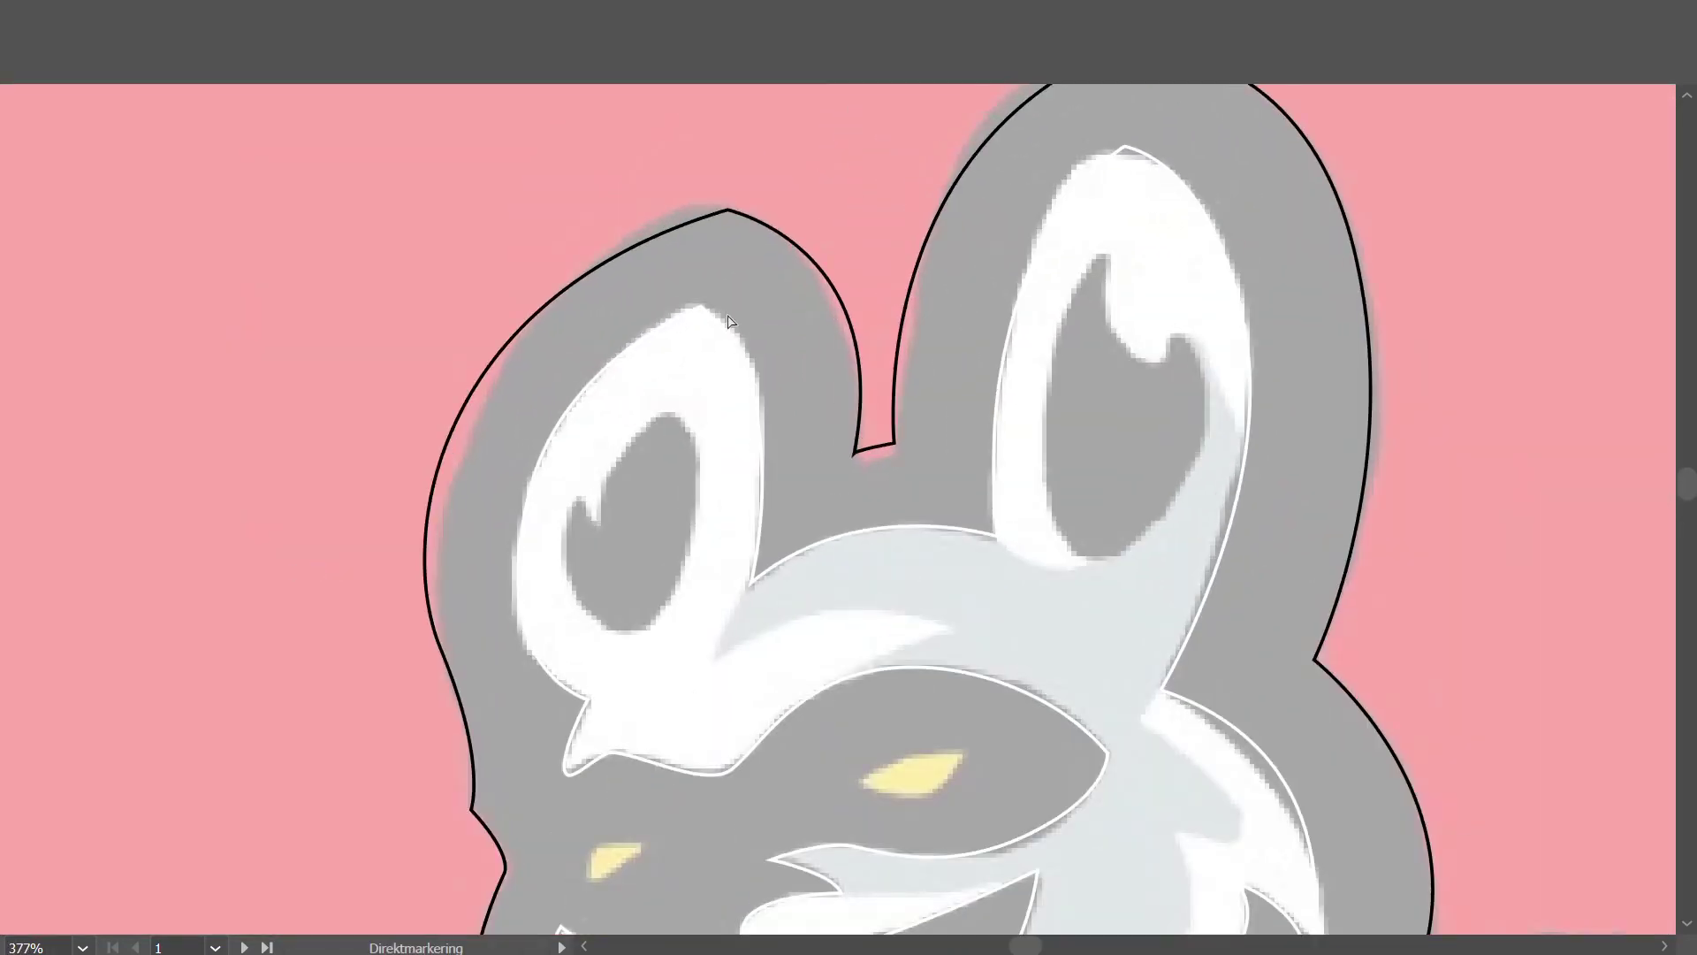
scroll(674, 332, down, 6)
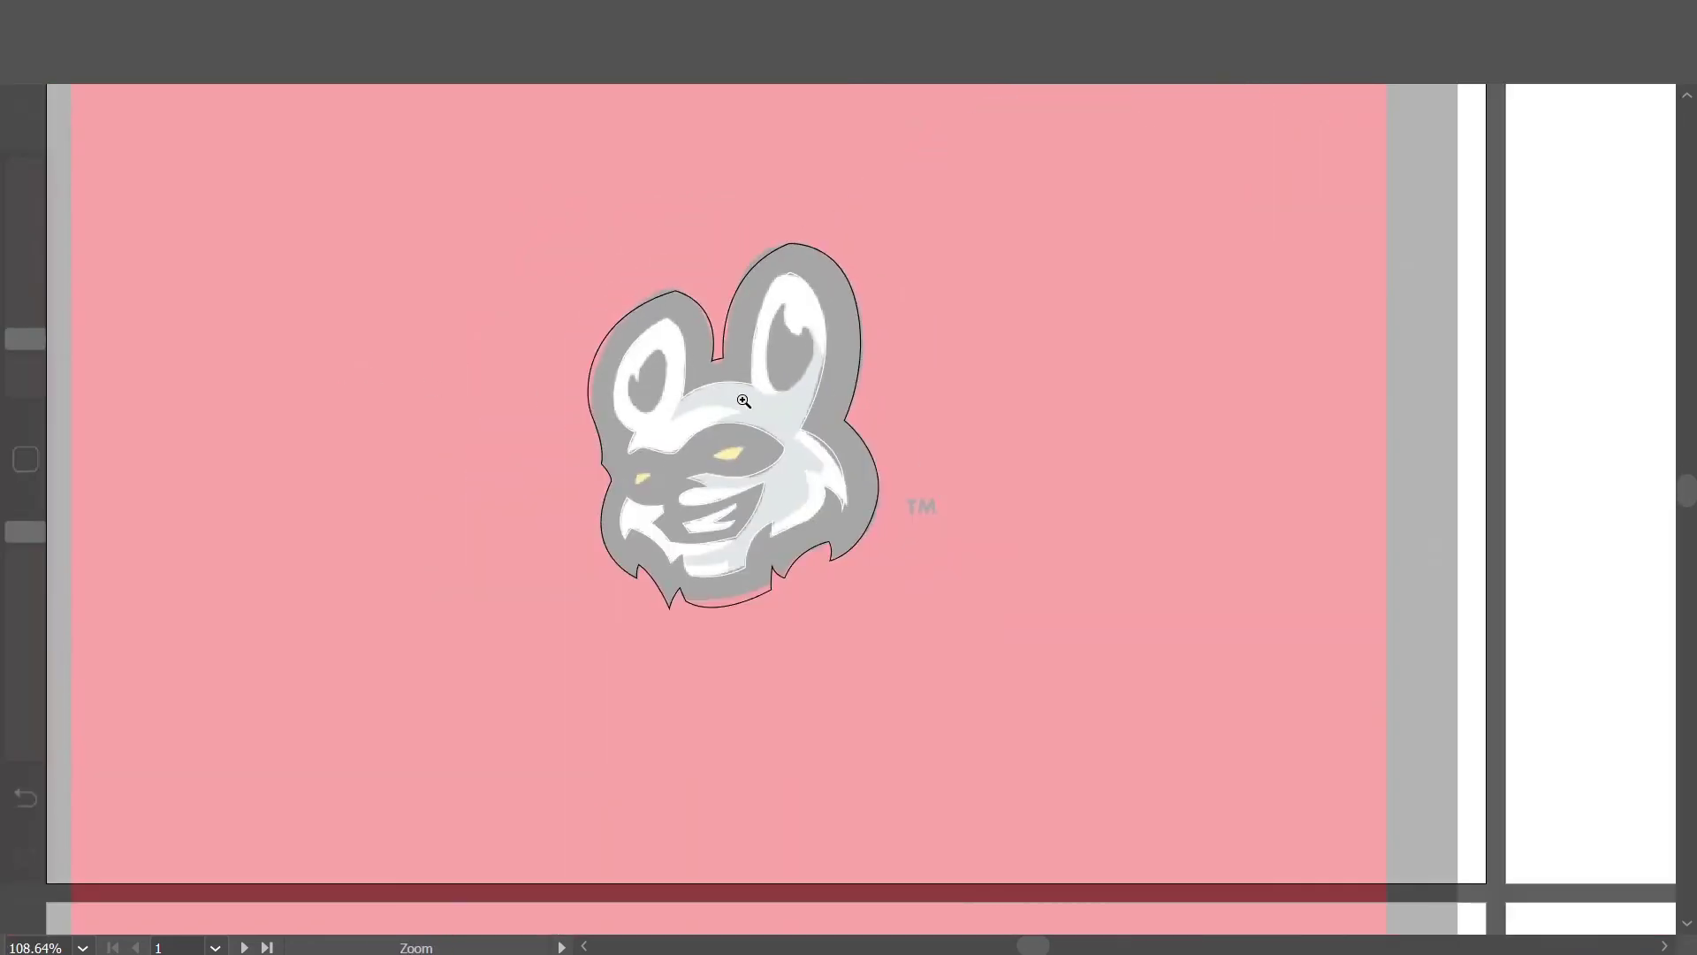
scroll(884, 487, up, 2)
scroll(840, 460, up, 4)
scroll(783, 478, up, 2)
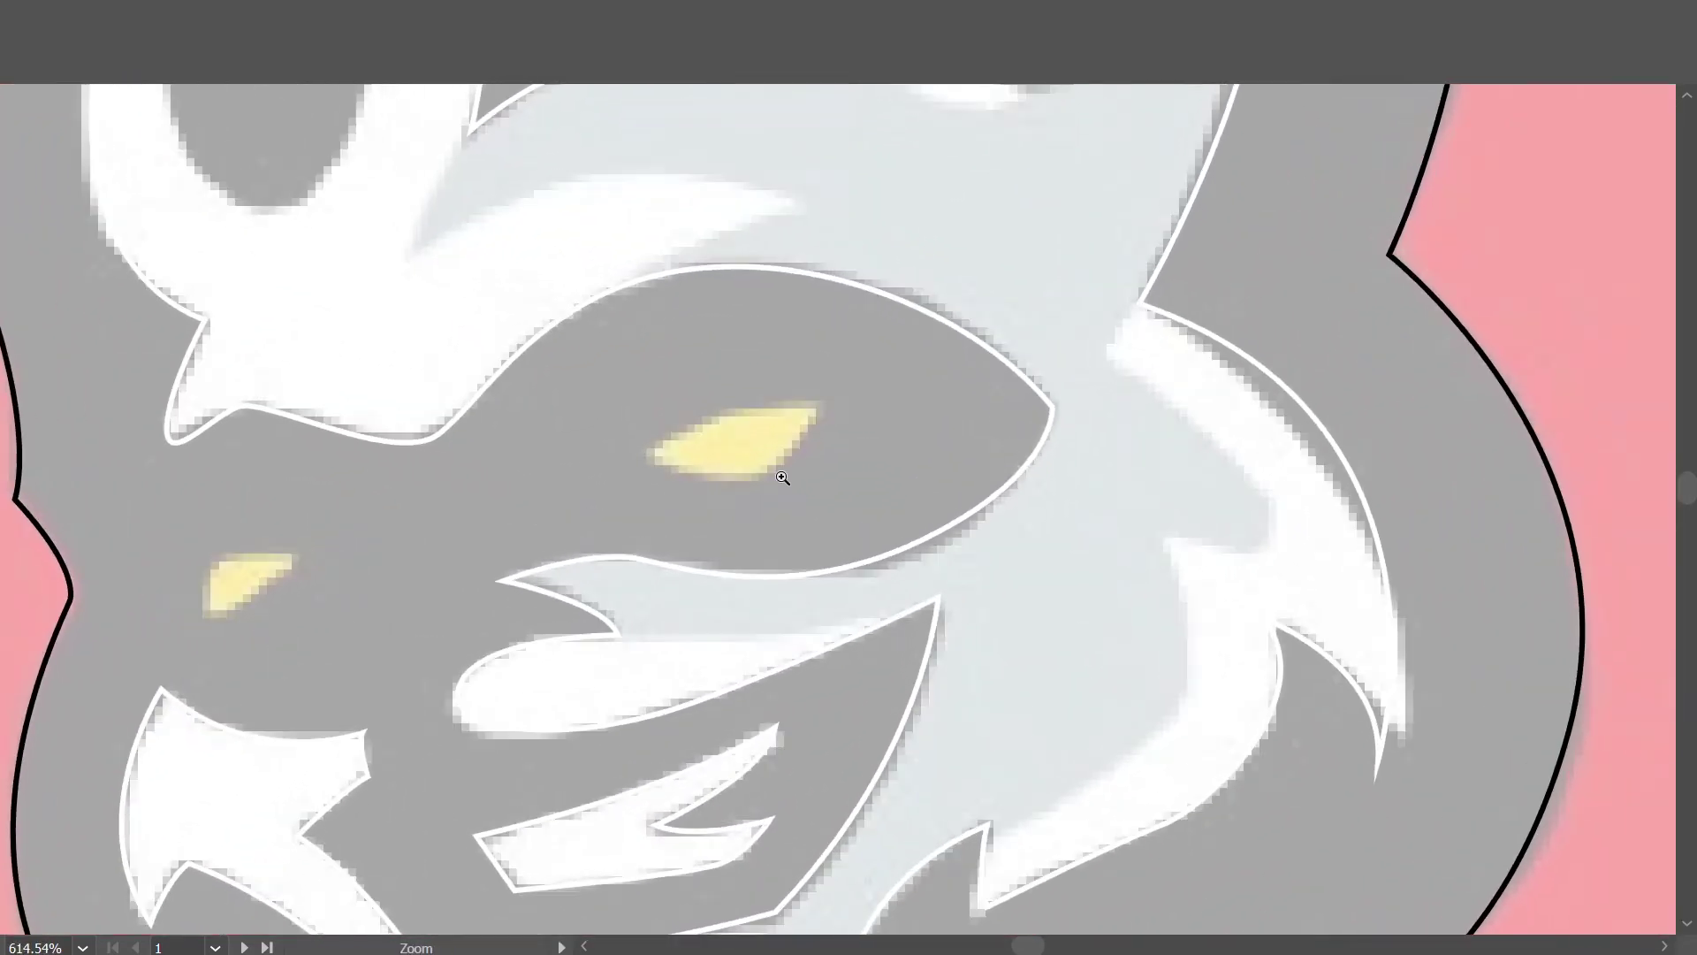
Trace the larger yellow eye as a closed curved shape with the Pen (P), then zoom out.
key(p)
click(650, 455)
drag(912, 416, 923, 418)
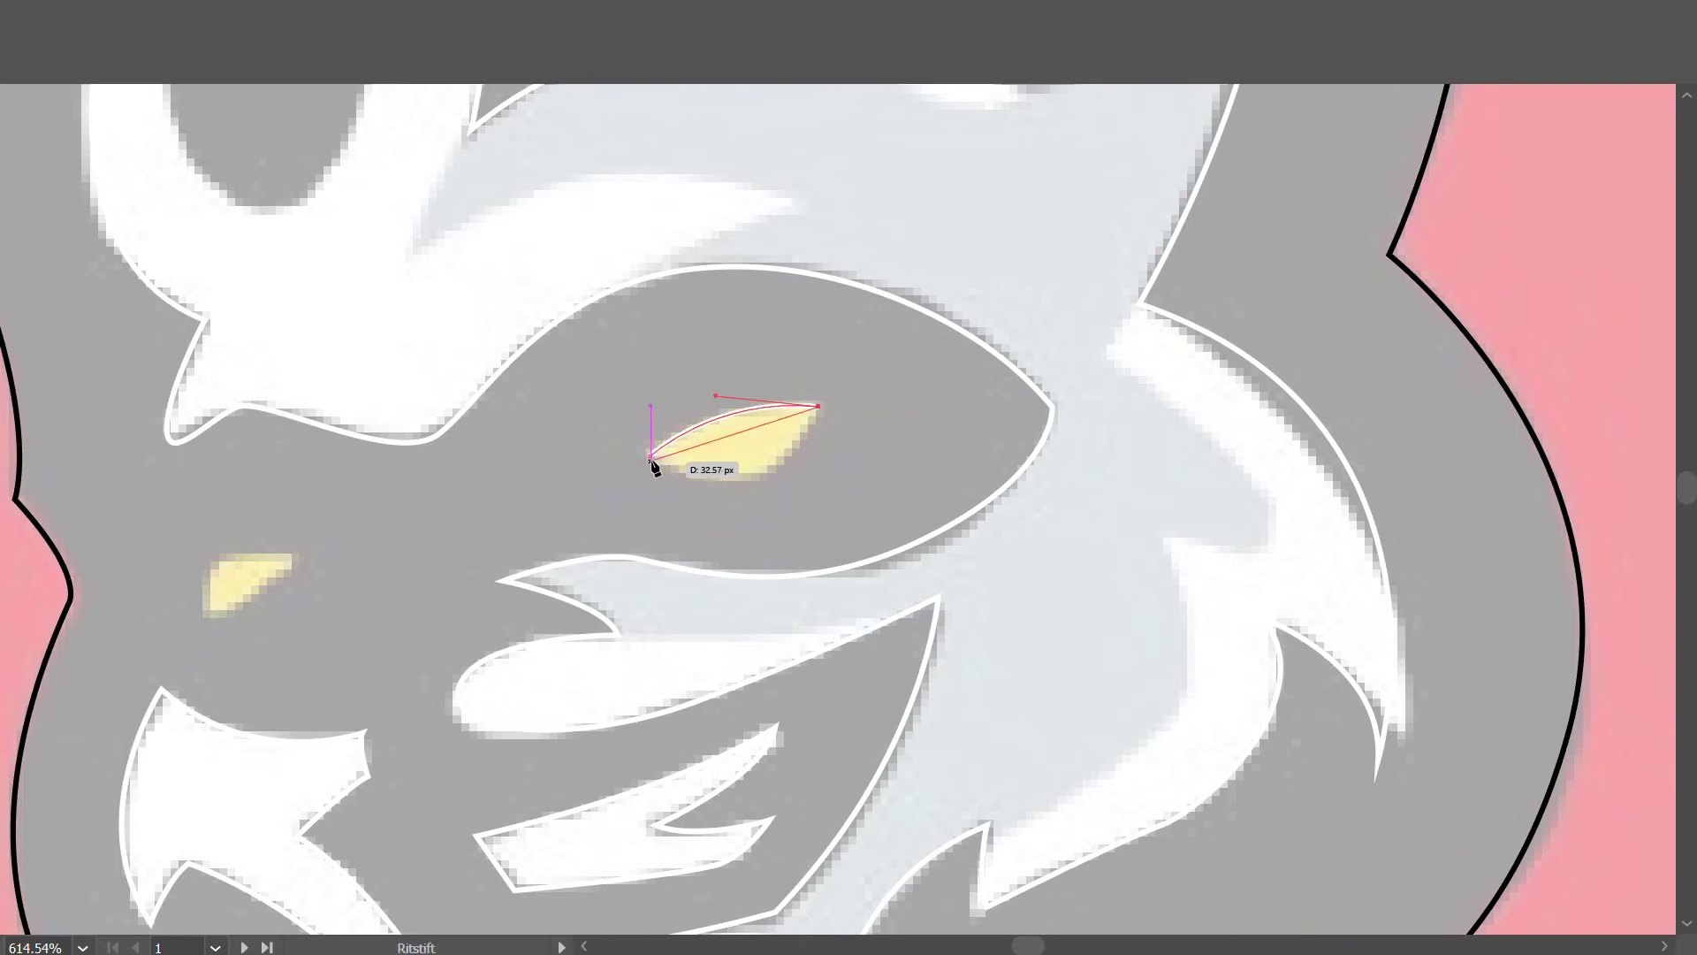
drag(650, 455, 532, 375)
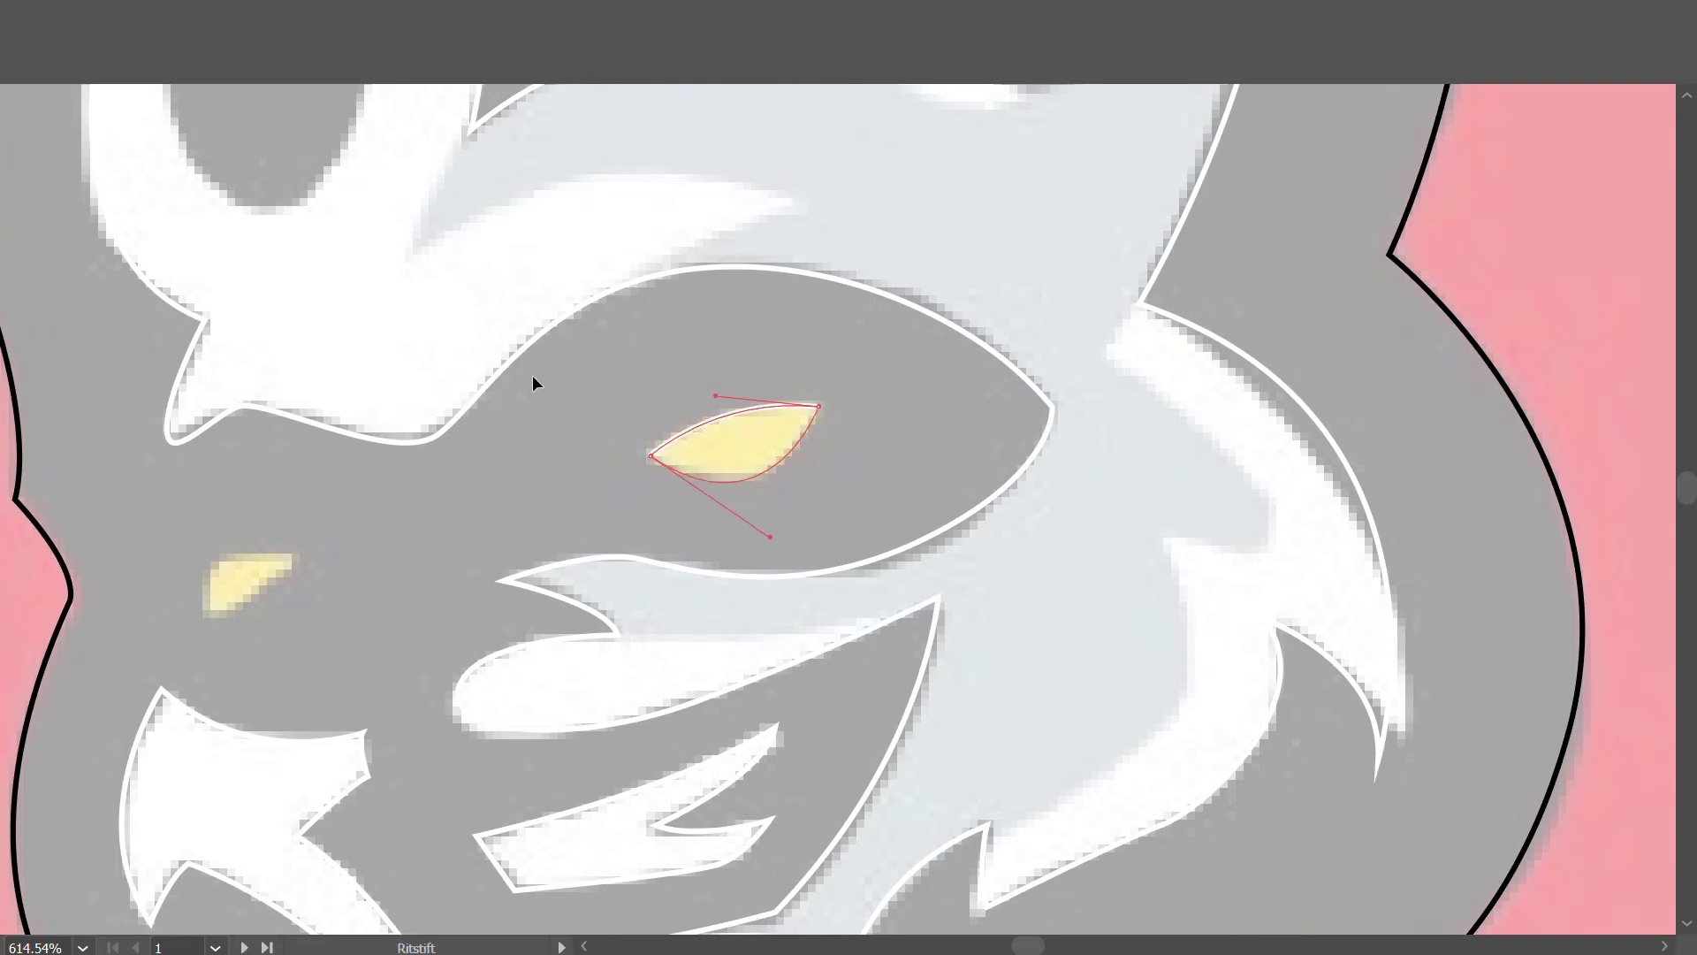
ctrl+click(222, 565)
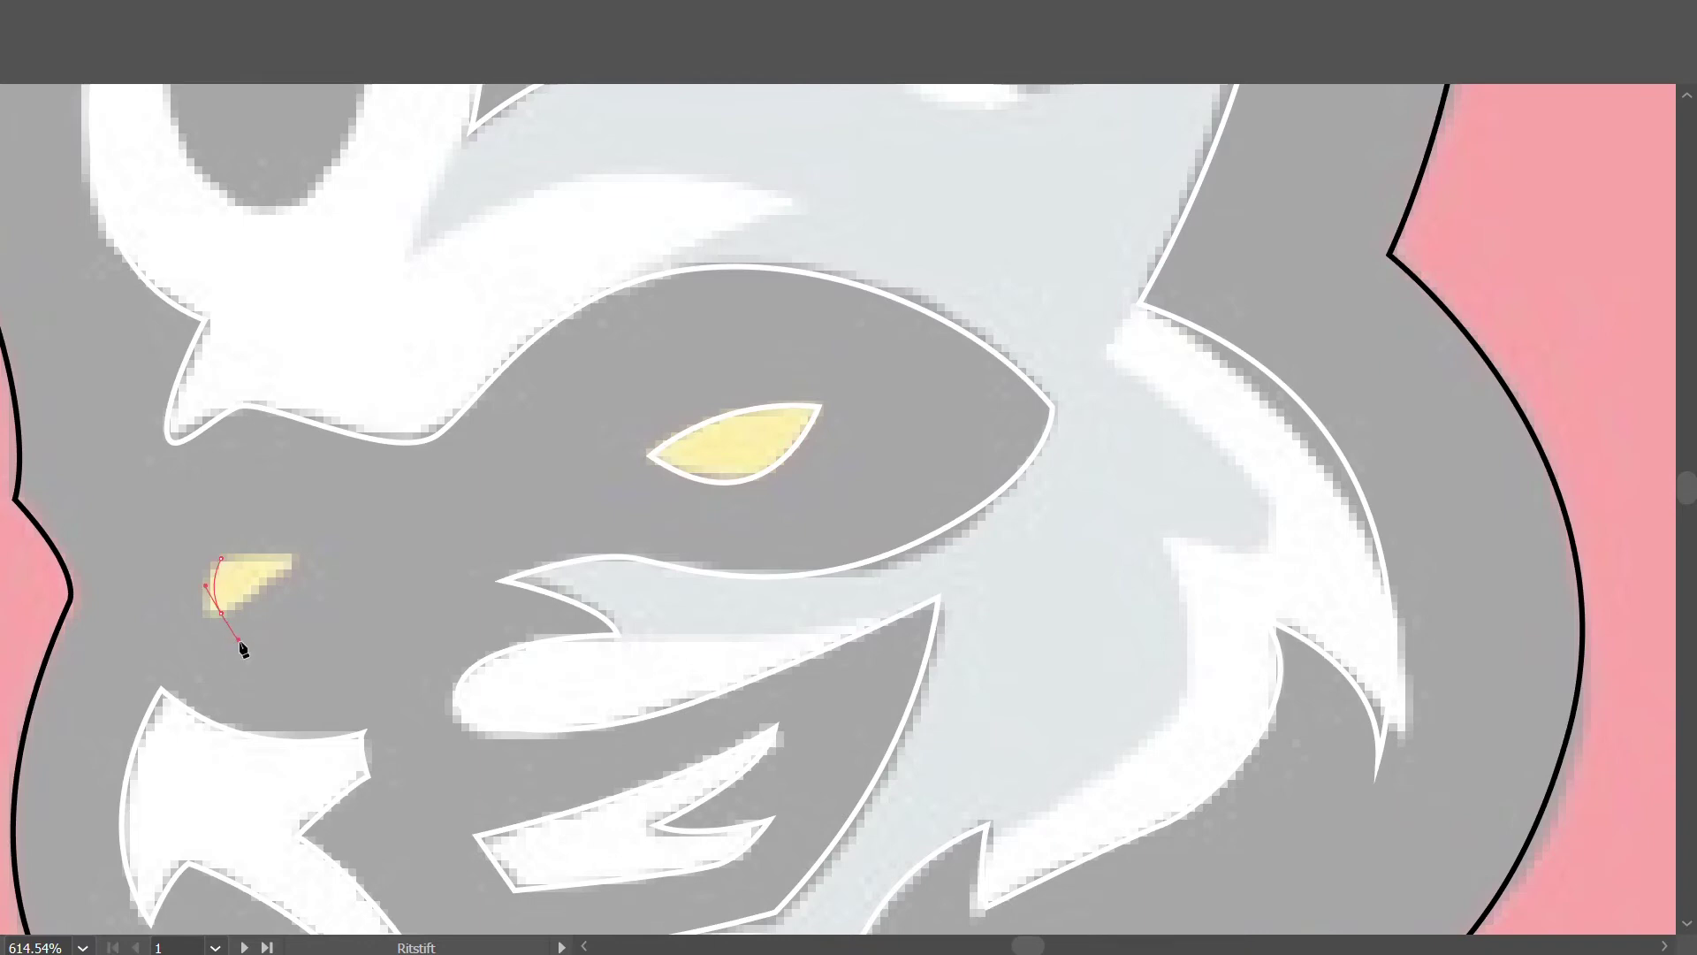
click(292, 558)
ctrl+click(187, 579)
scroll(266, 522, down, 5)
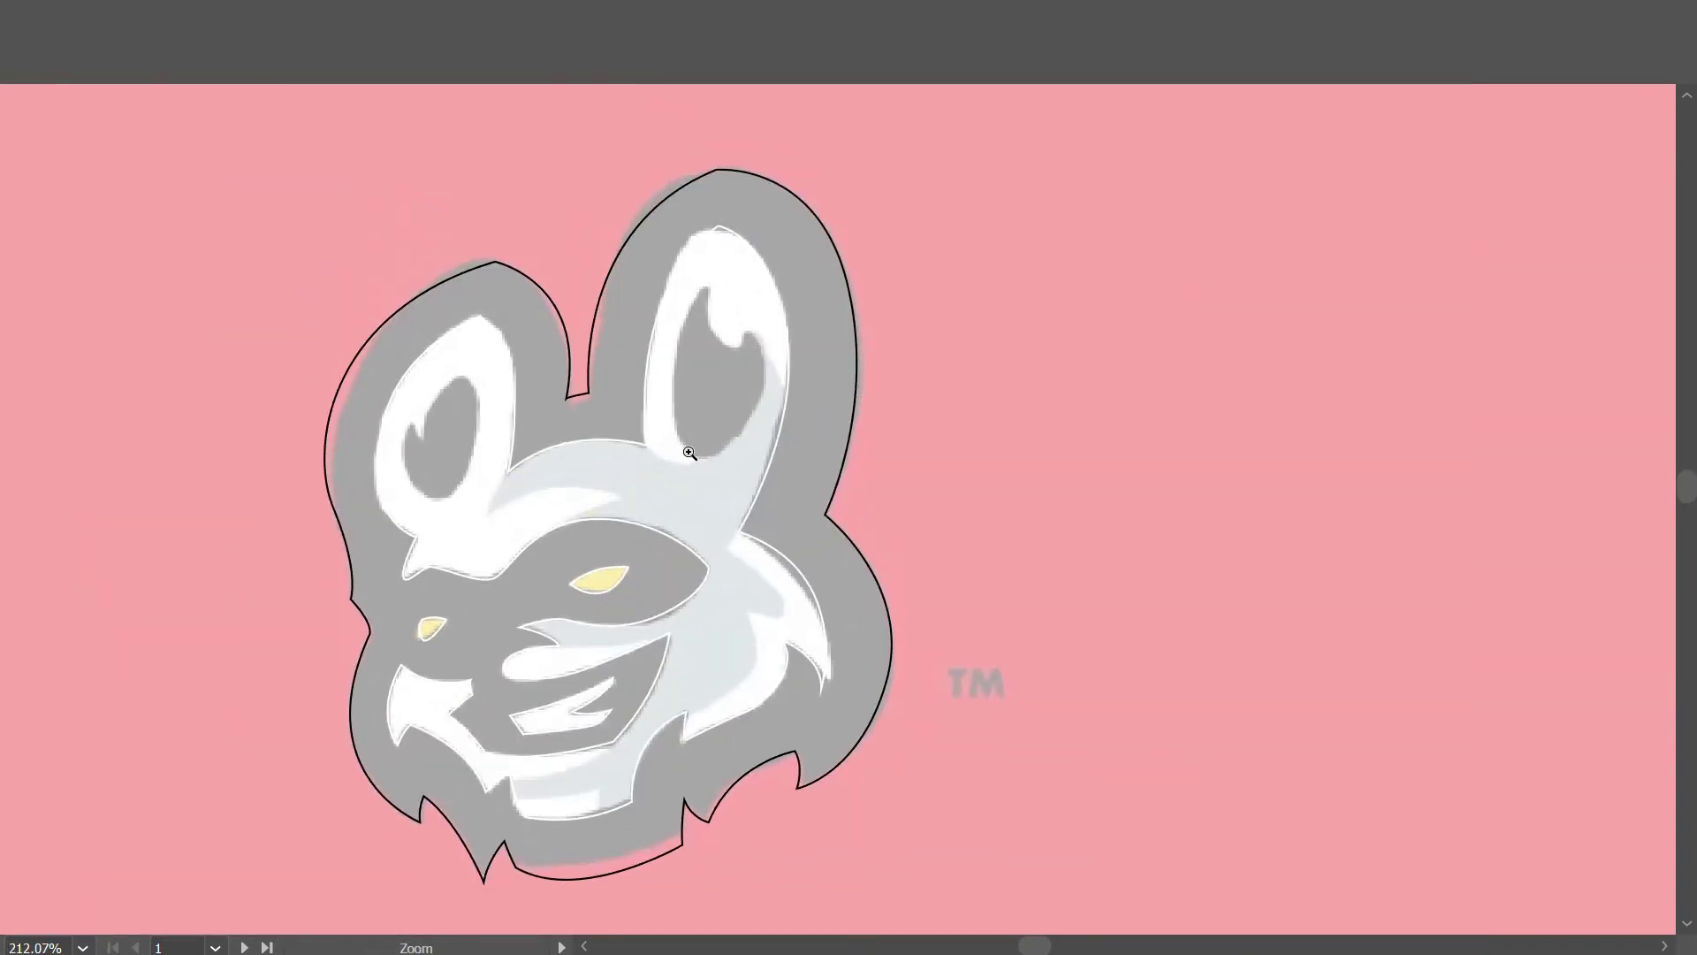
Trace the right ear's inner shape with the Pen tool and close it with a curve.
scroll(674, 547, up, 3)
drag(673, 547, 693, 557)
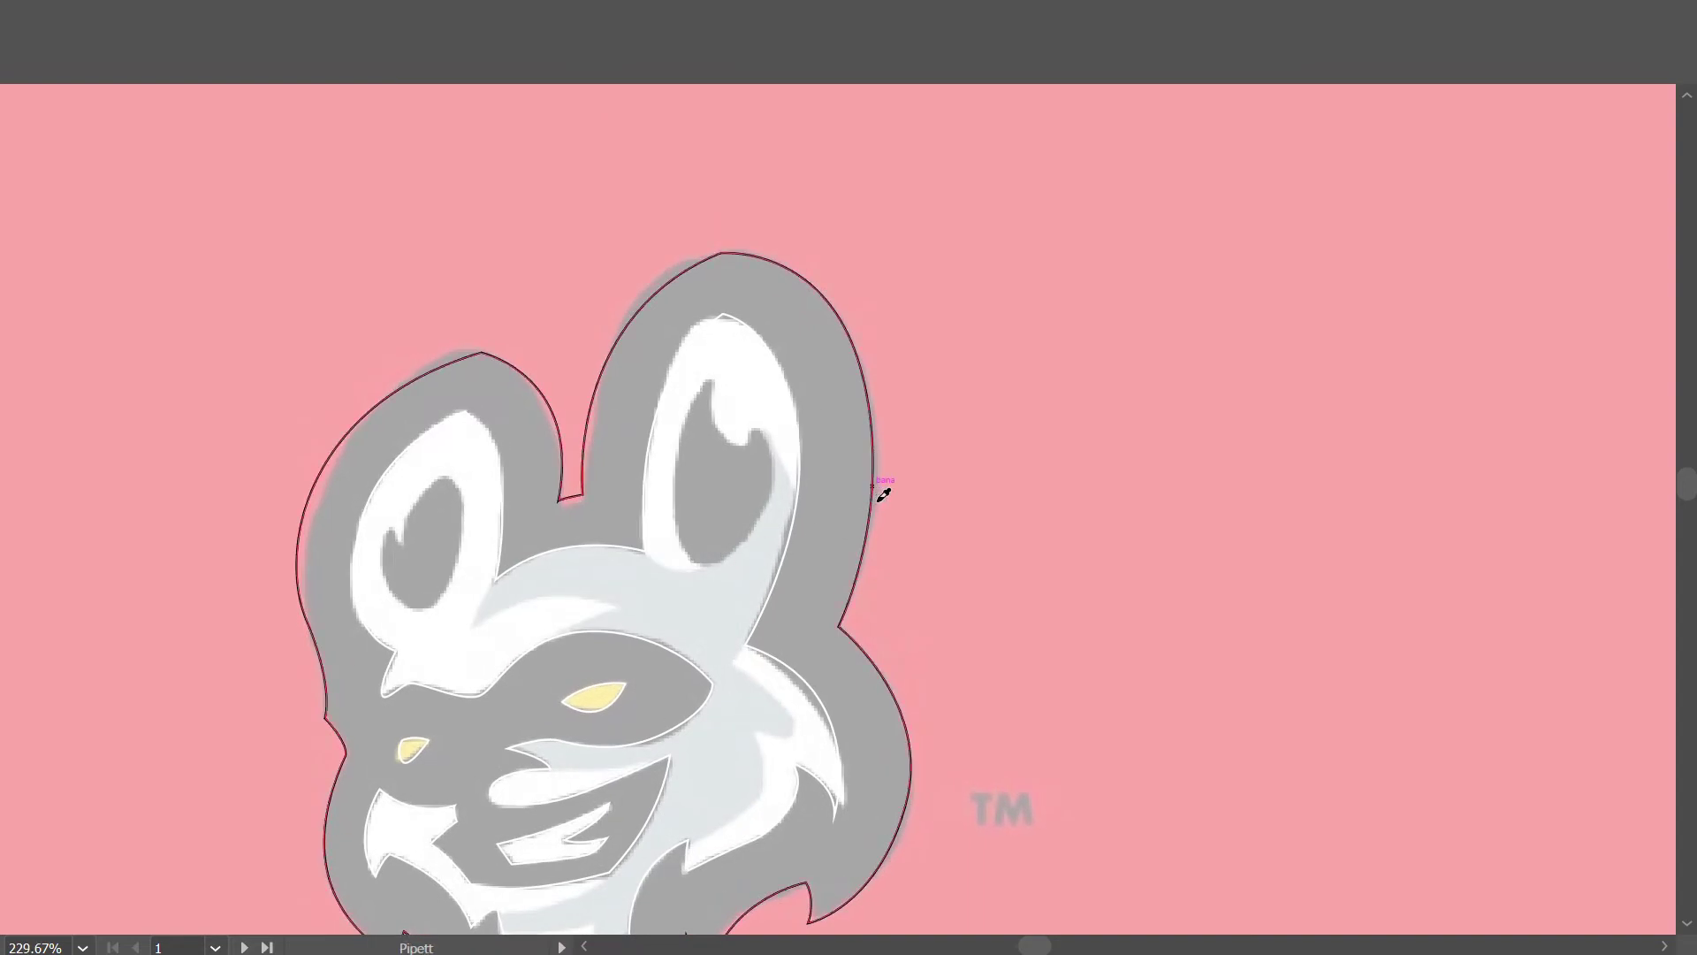
scroll(700, 504, up, 3)
key(p)
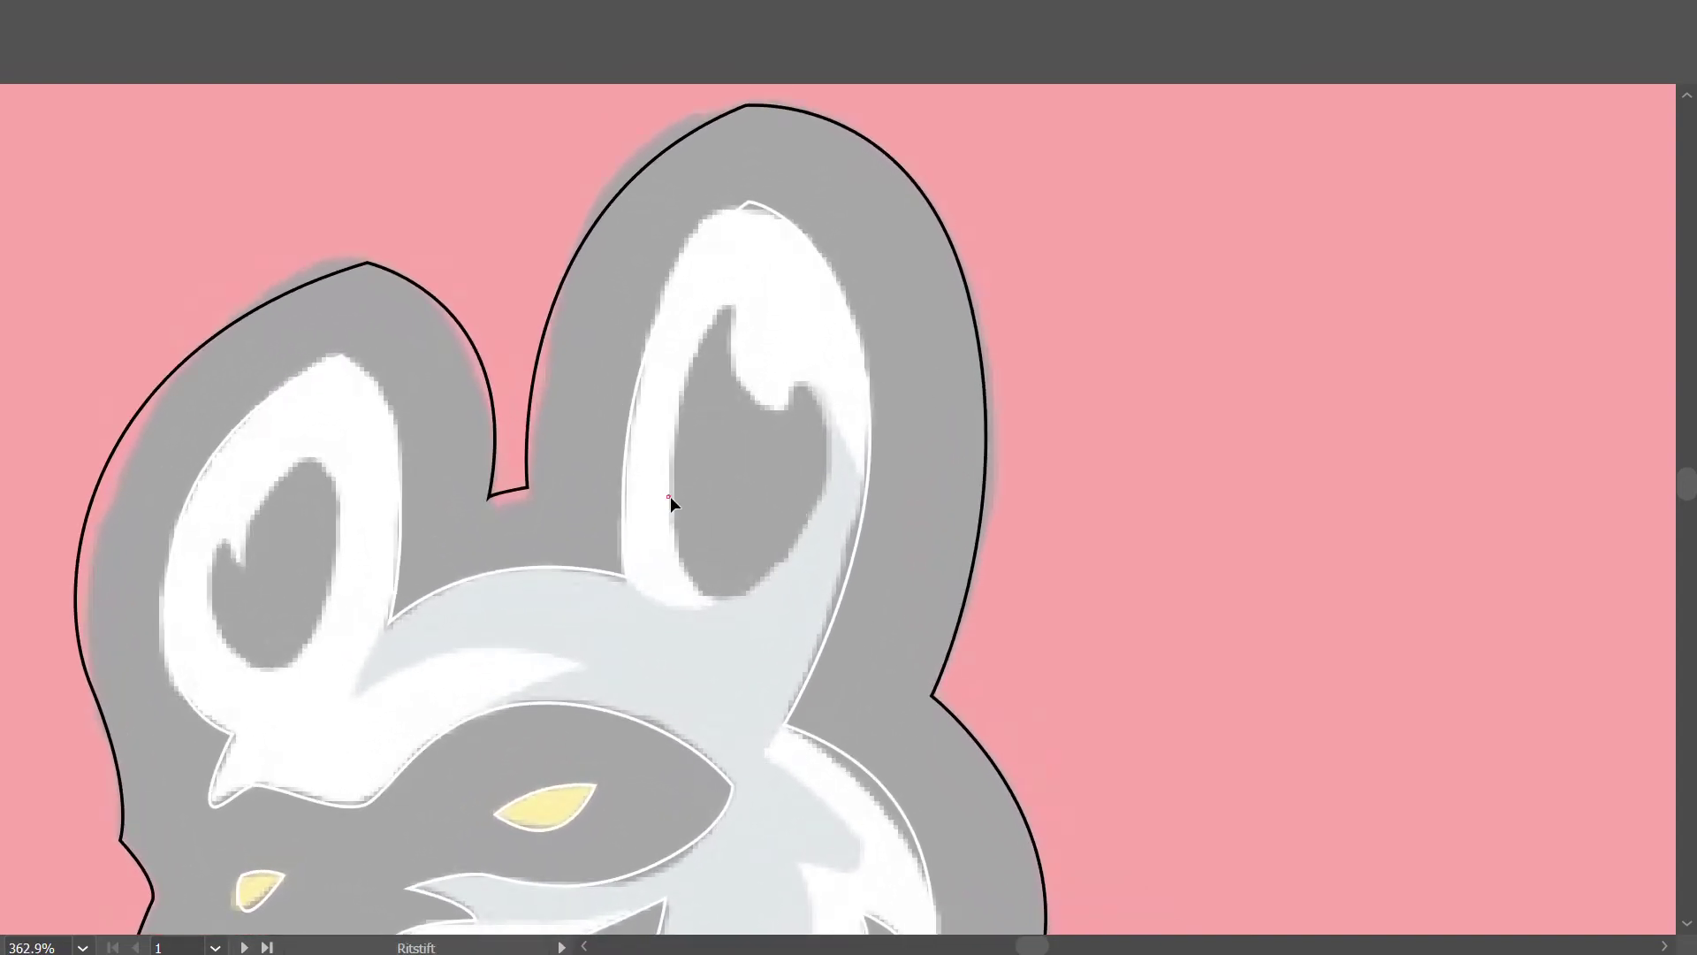
key(ctrl+z)
click(676, 510)
click(723, 598)
drag(771, 606, 772, 605)
mouse_move(829, 433)
mouse_down()
mouse_move(784, 378)
mouse_move(746, 413)
mouse_up()
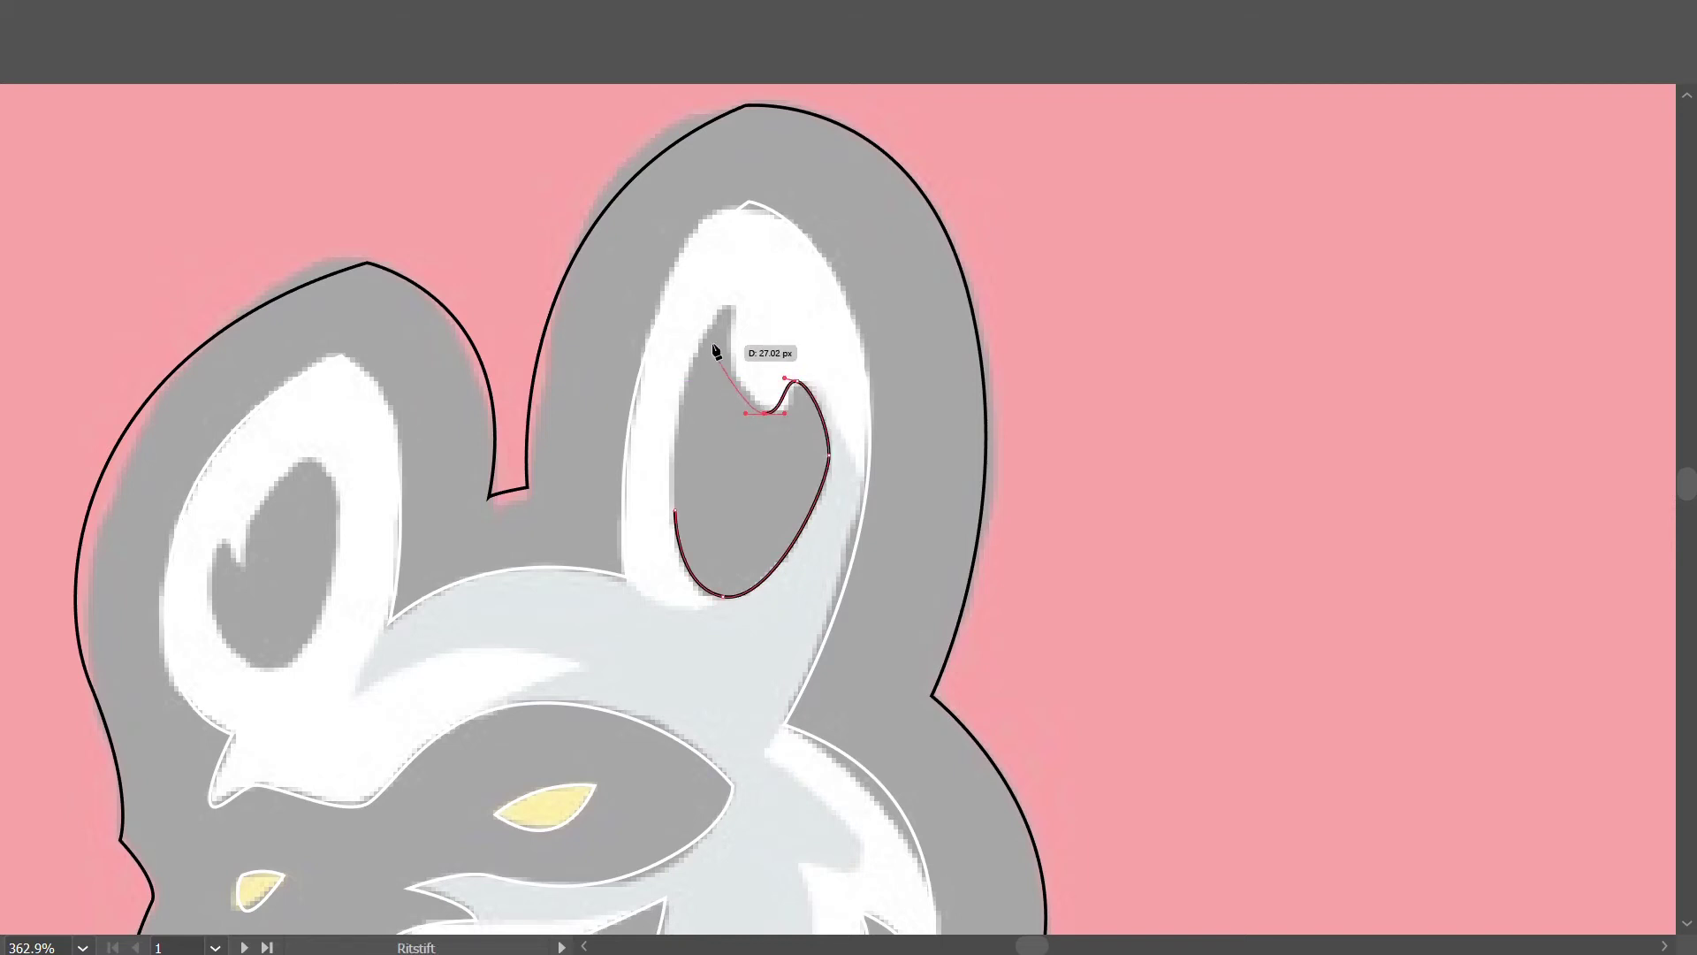
drag(729, 303, 743, 272)
click(730, 303)
drag(675, 510, 688, 610)
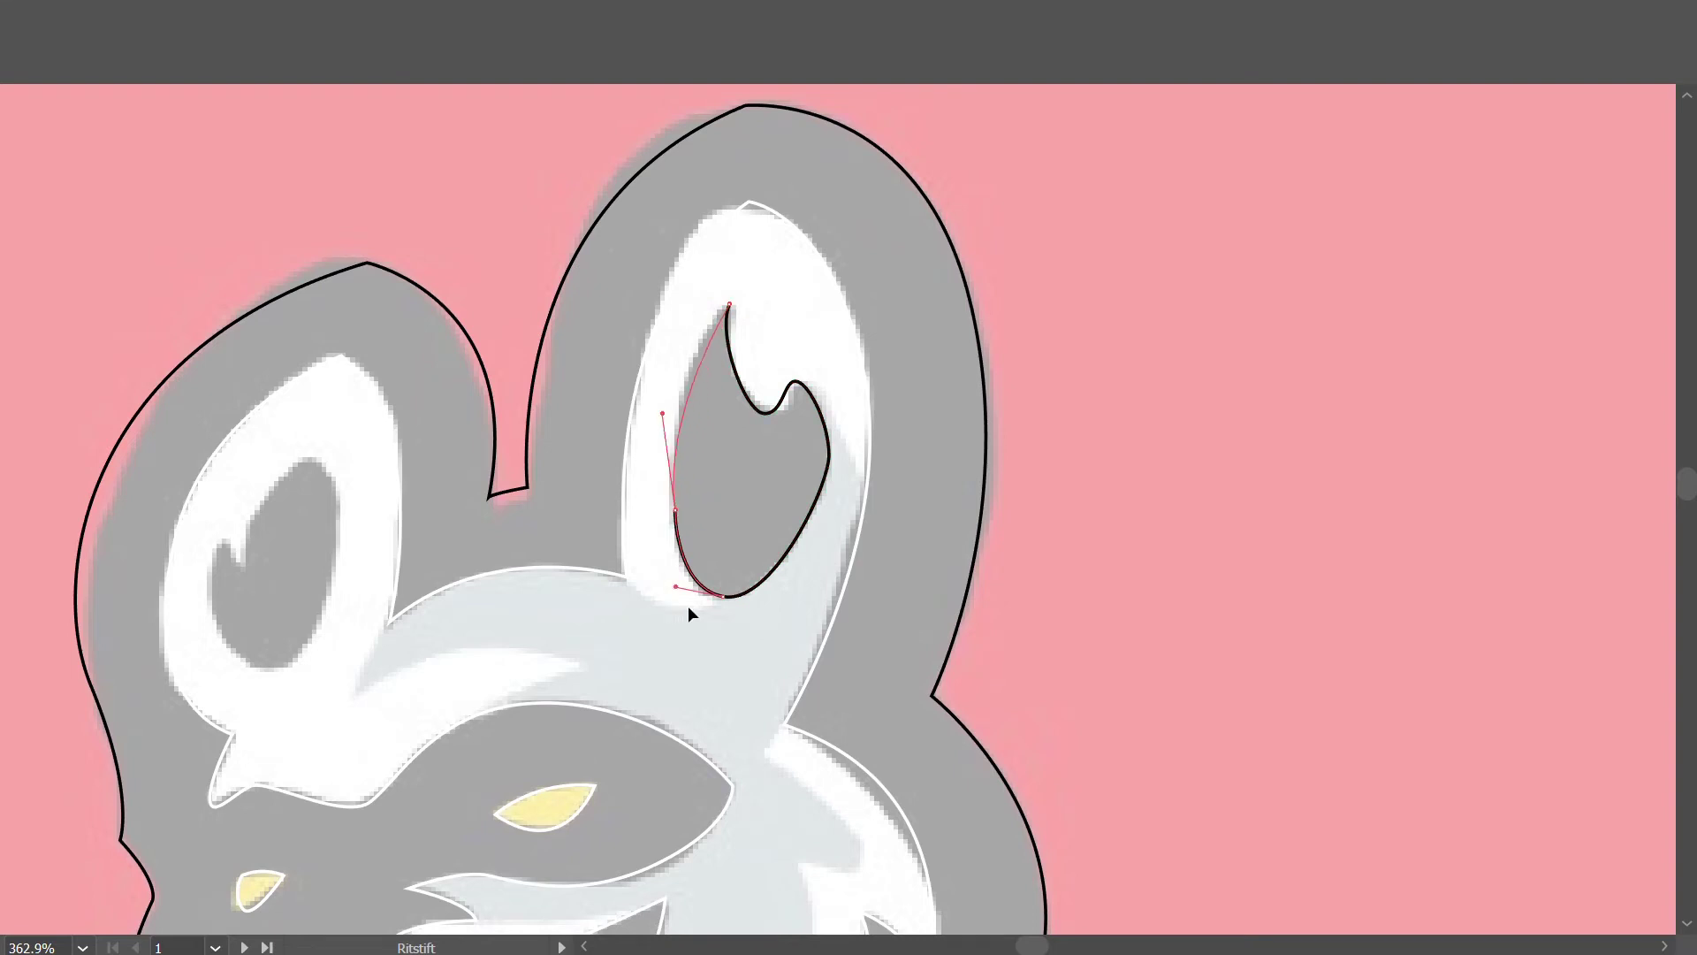
Trace the left ear's inner shape as a closed outline.
ctrl+click(681, 603)
ctrl+alt+click(739, 448)
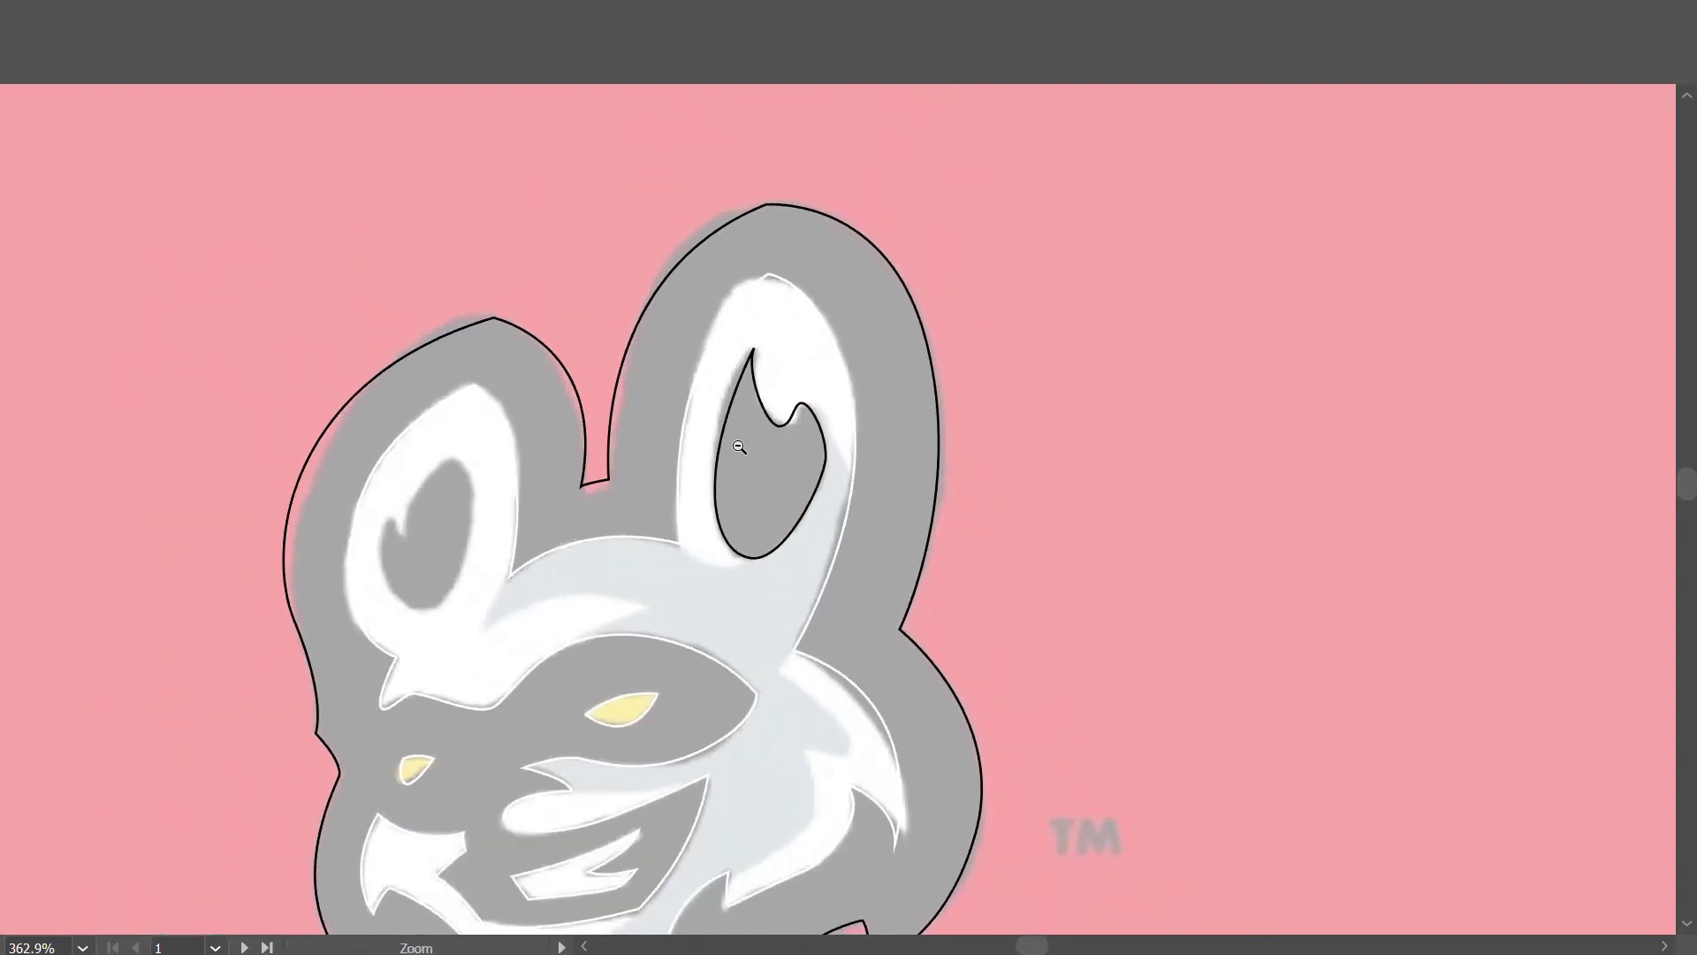
click(556, 553)
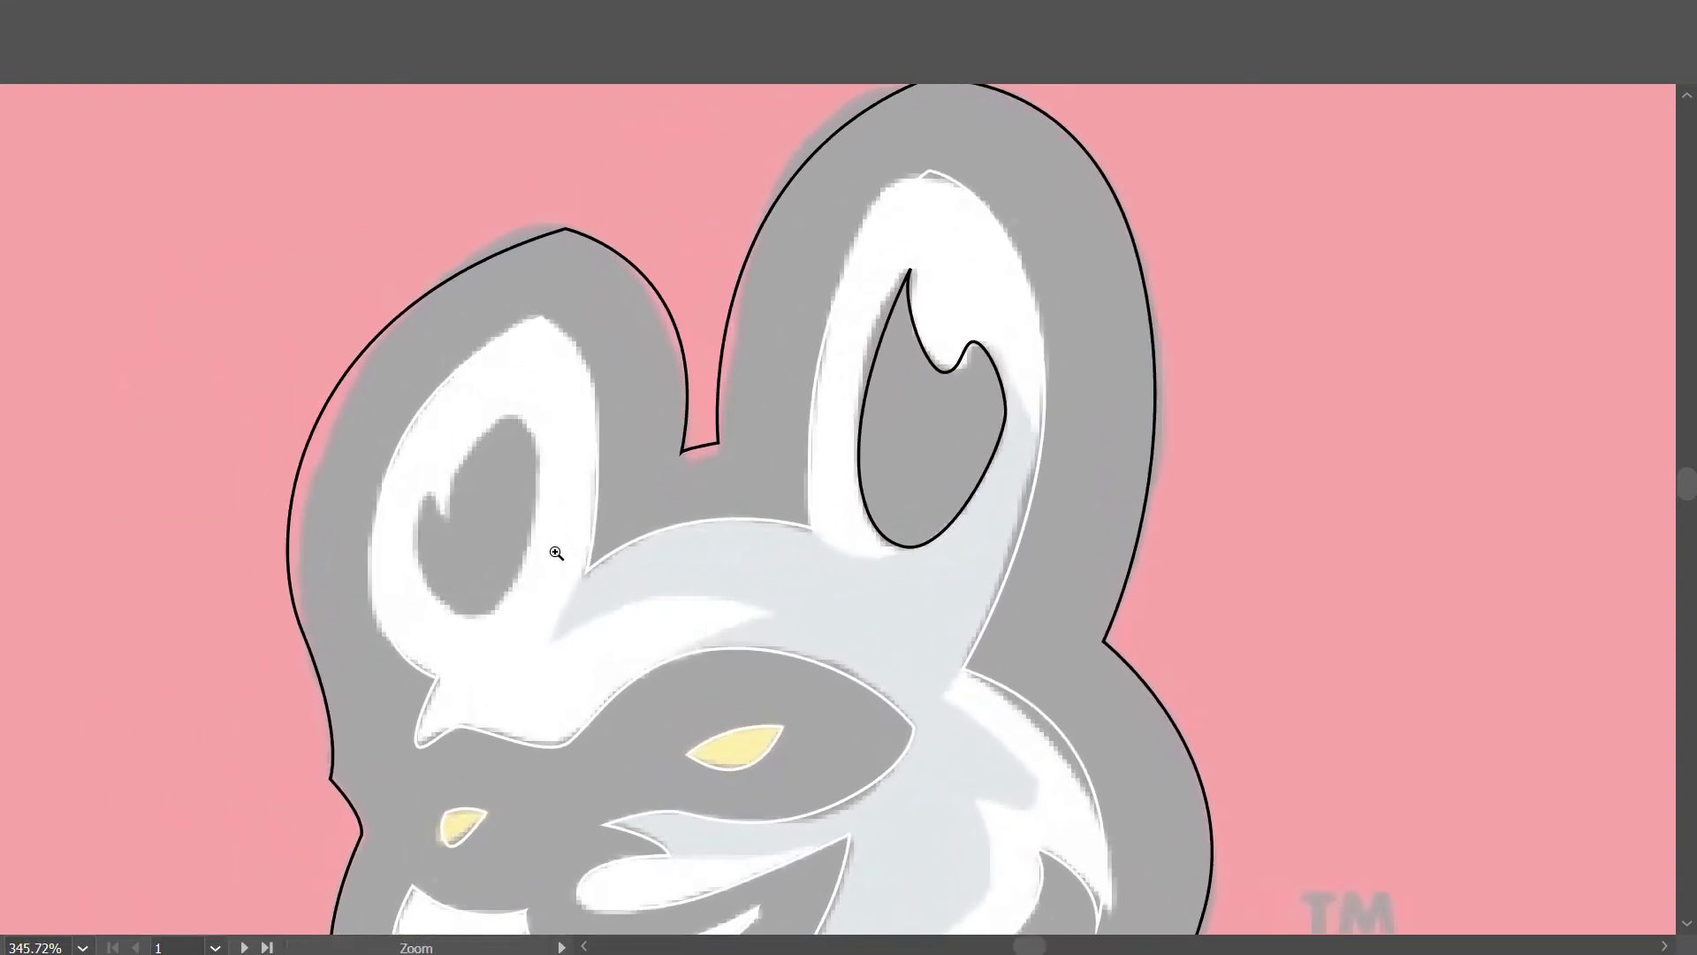
drag(459, 549, 491, 550)
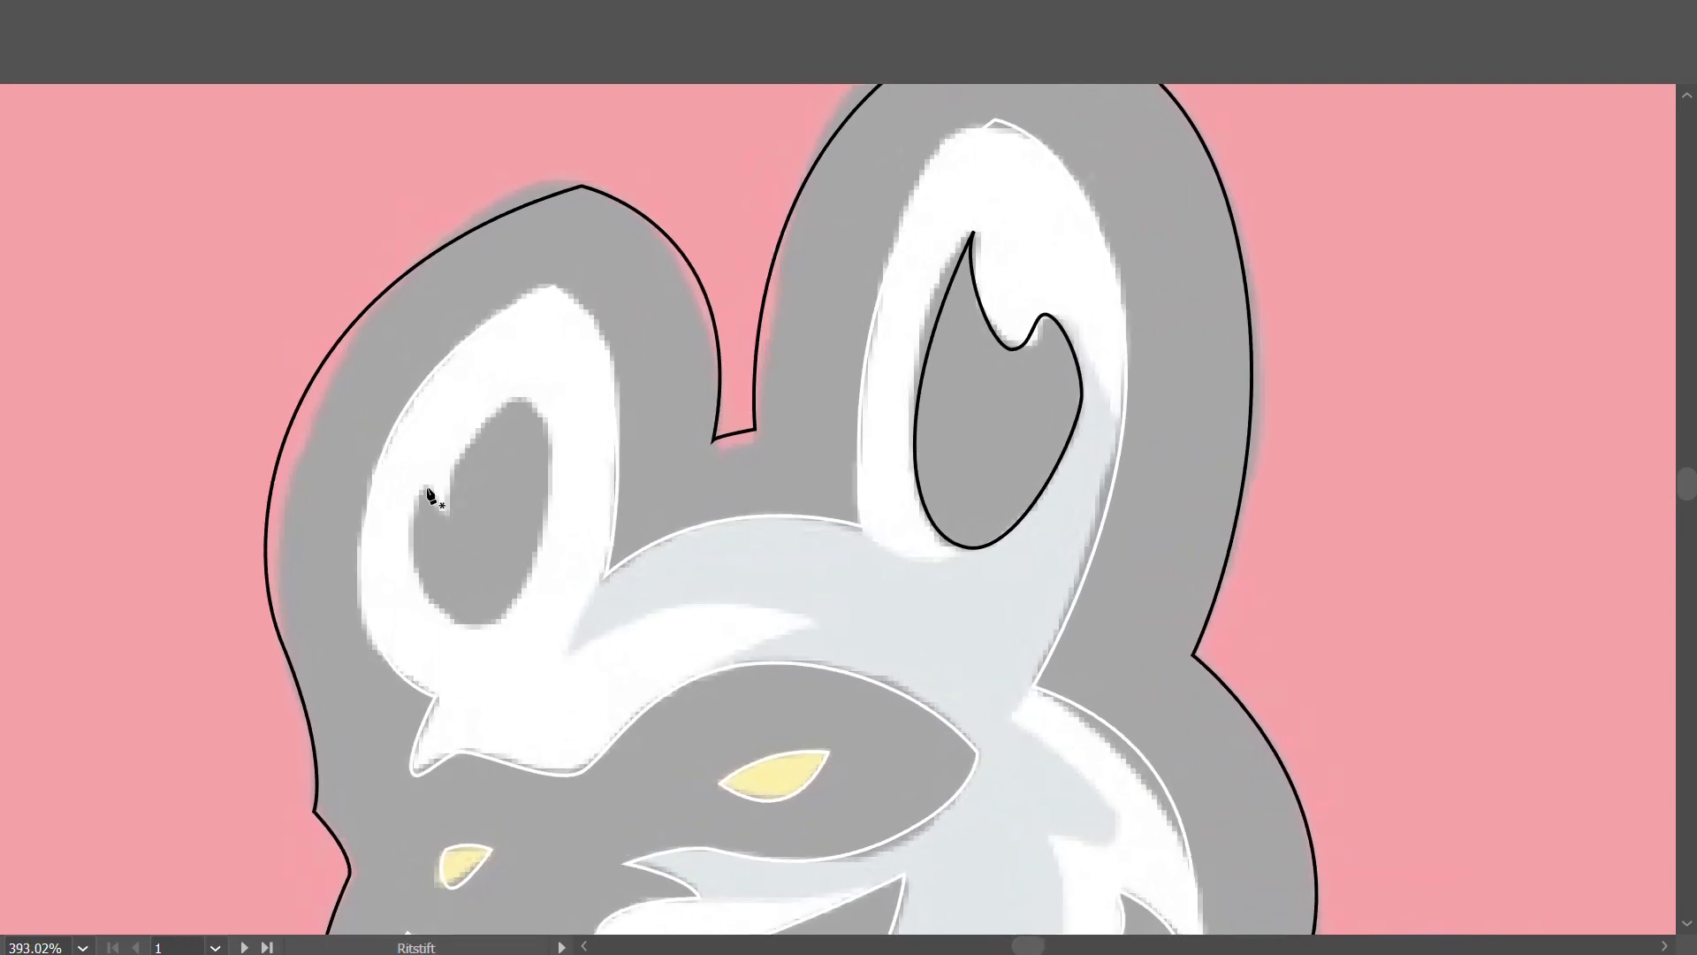
click(436, 604)
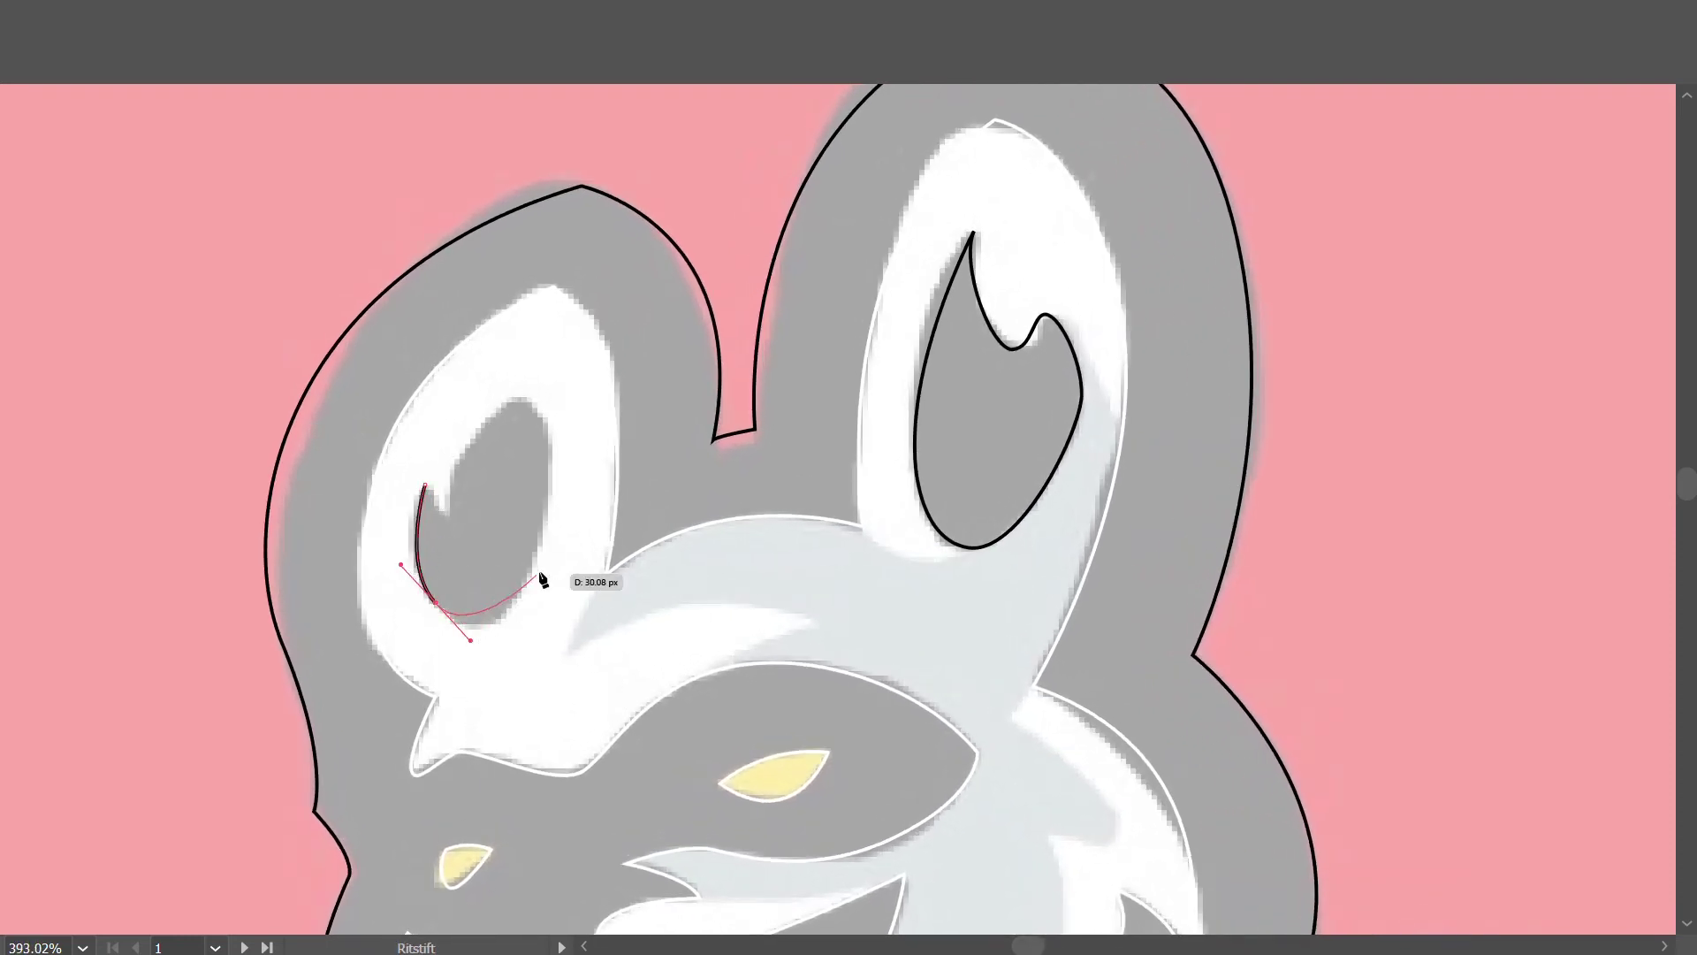
drag(562, 419, 560, 416)
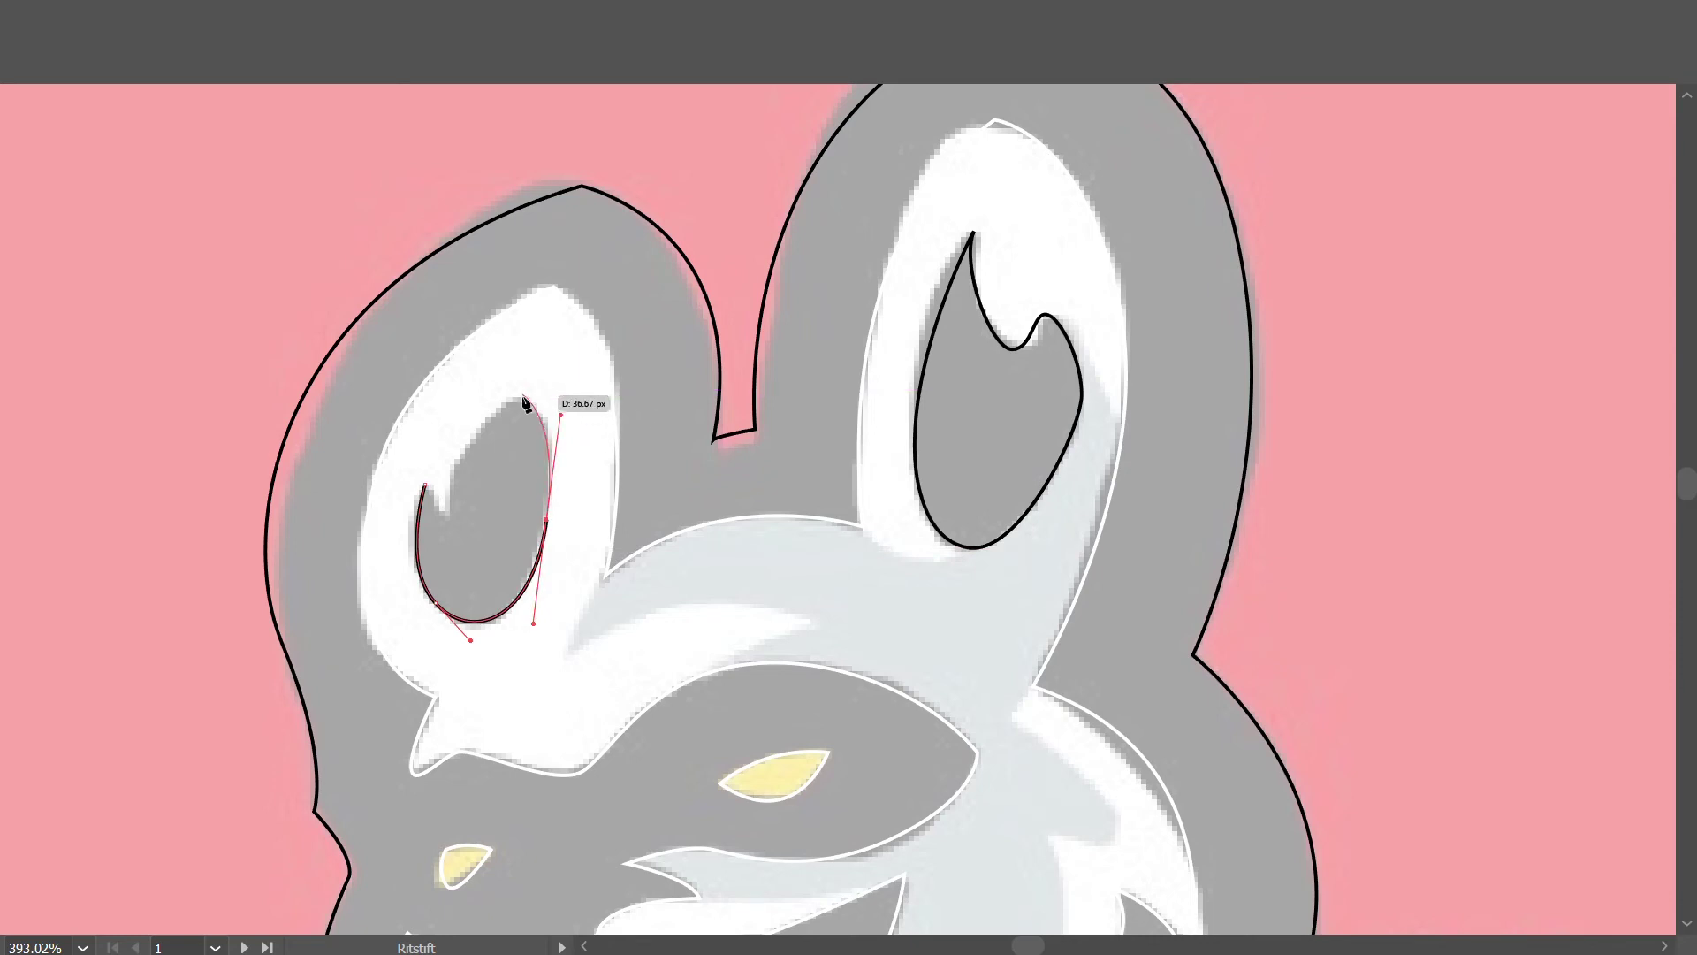
click(523, 402)
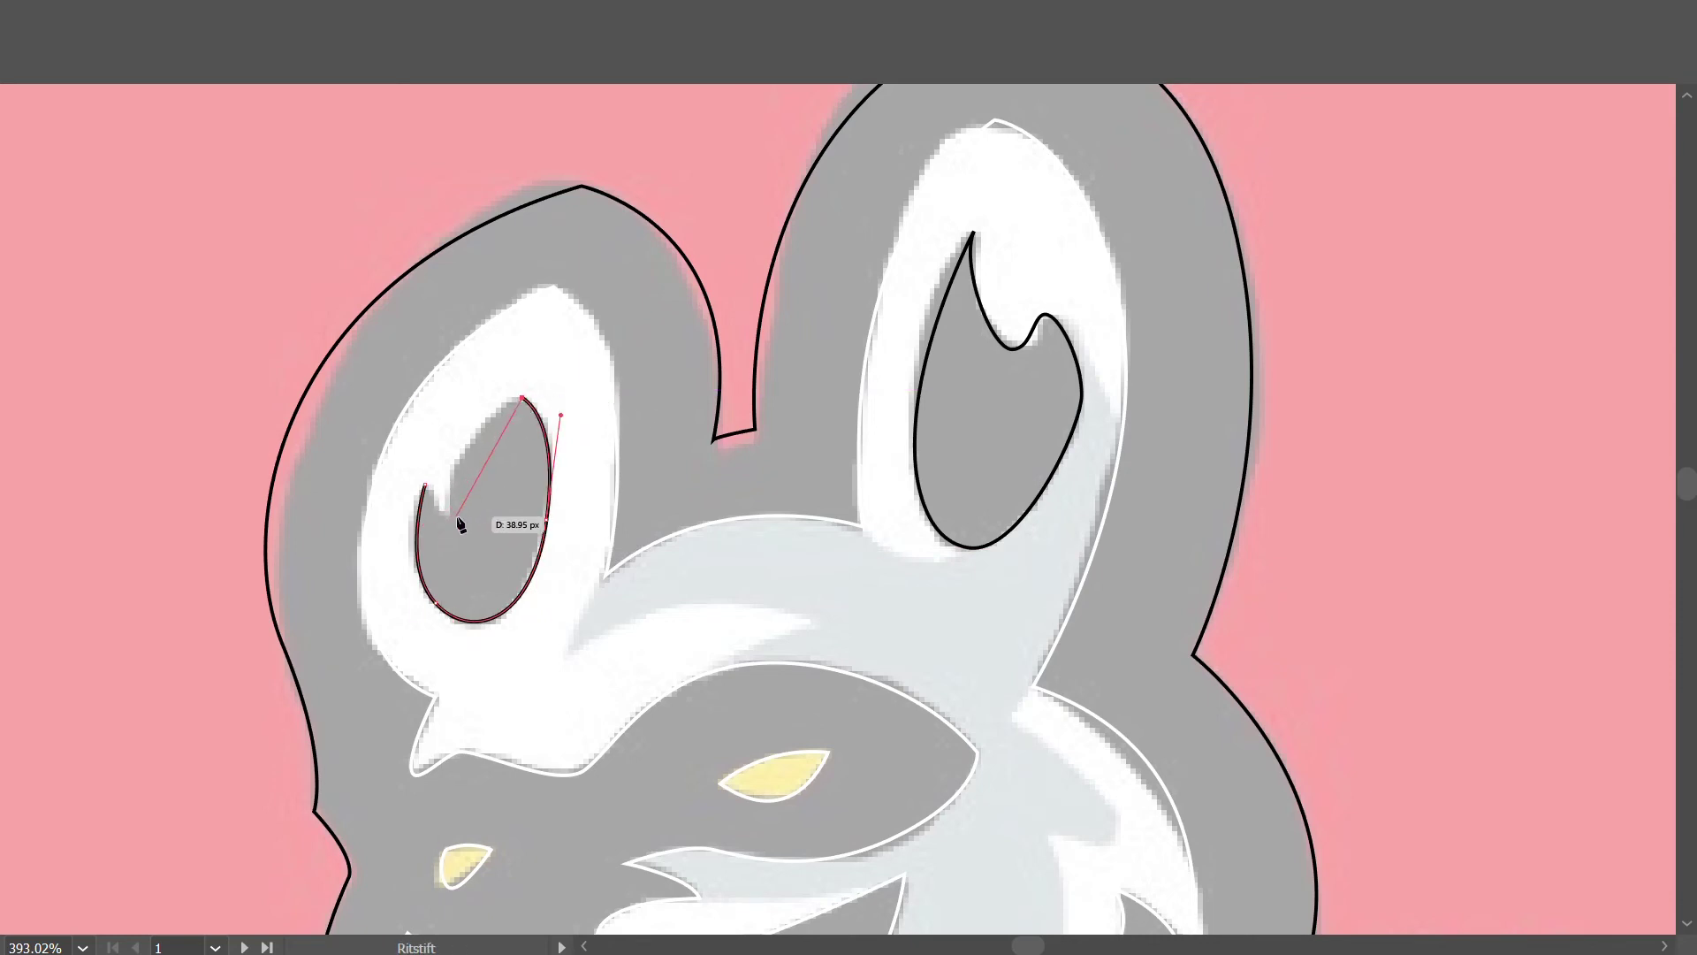
drag(452, 519, 461, 601)
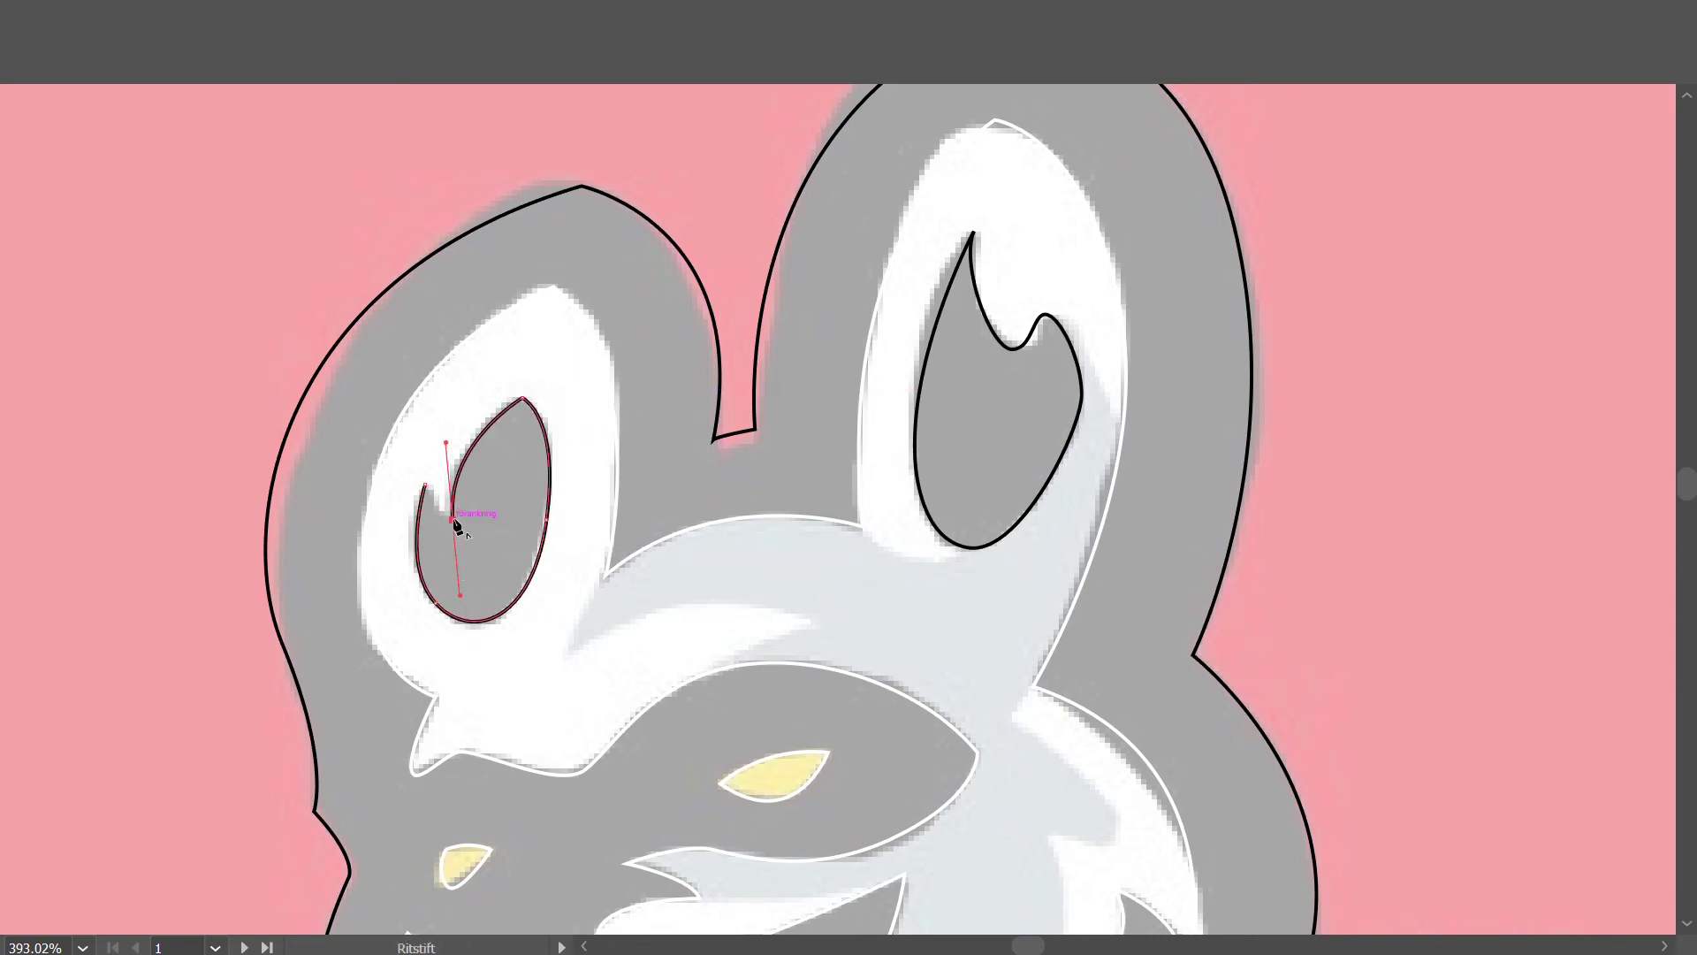
click(426, 485)
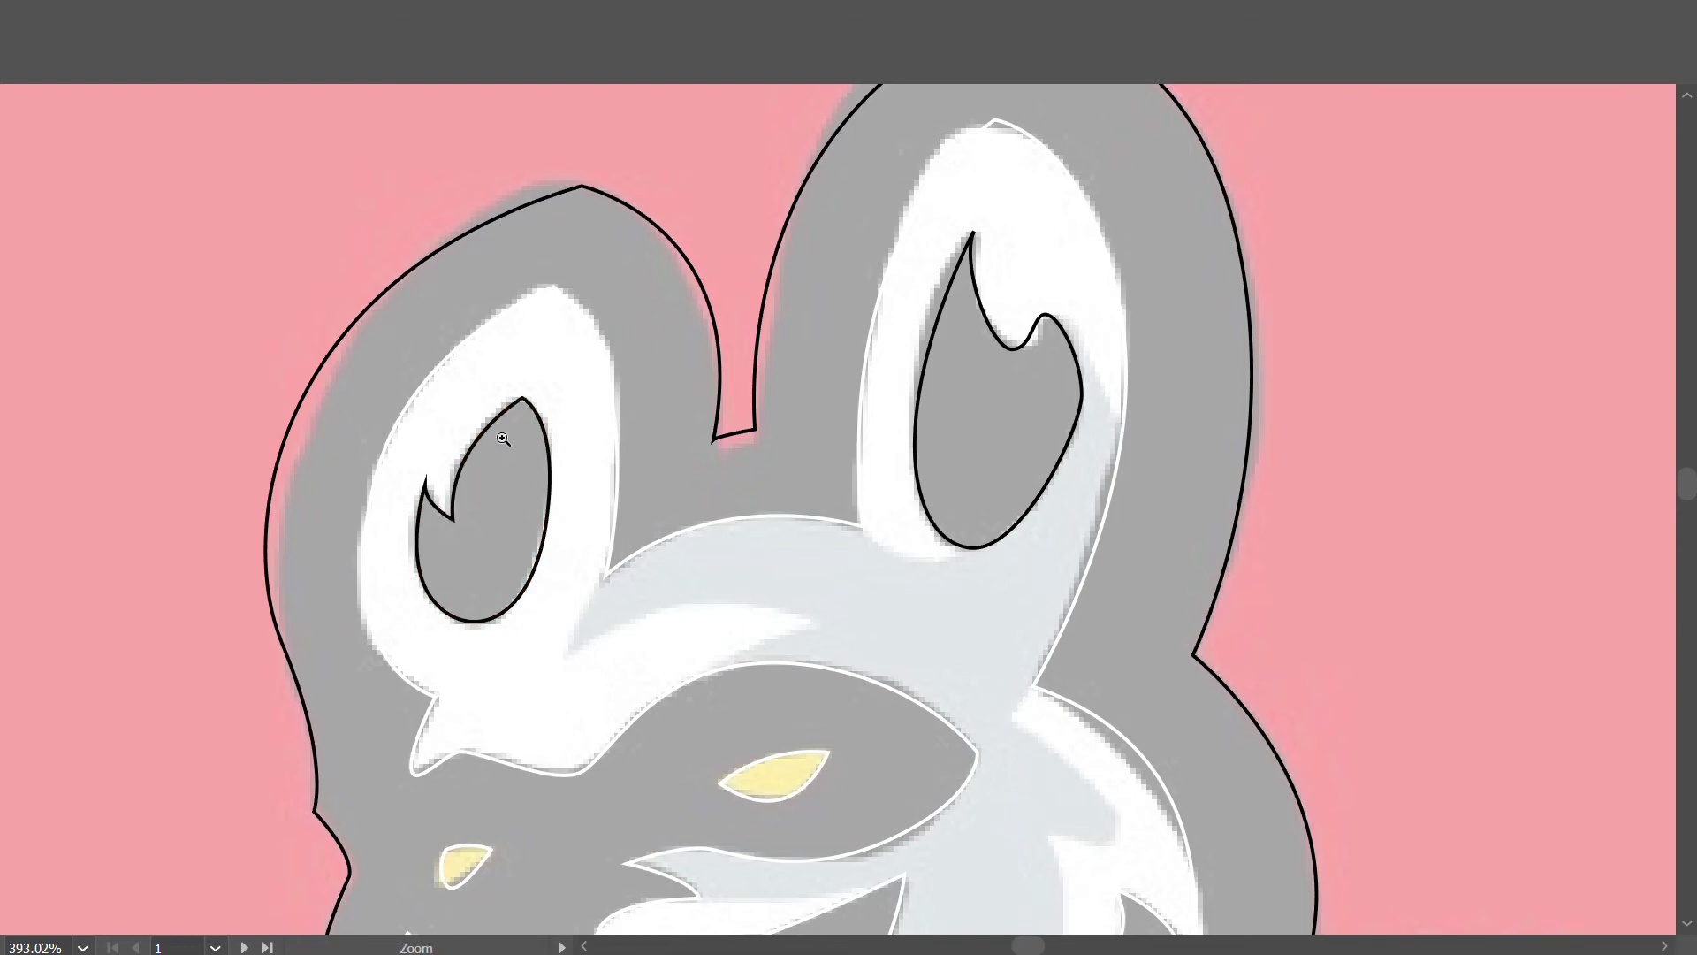
Round the sharp tips of the right ear's inner shape and its flame-shaped marking.
scroll(580, 447, down, 3)
scroll(763, 403, up, 2)
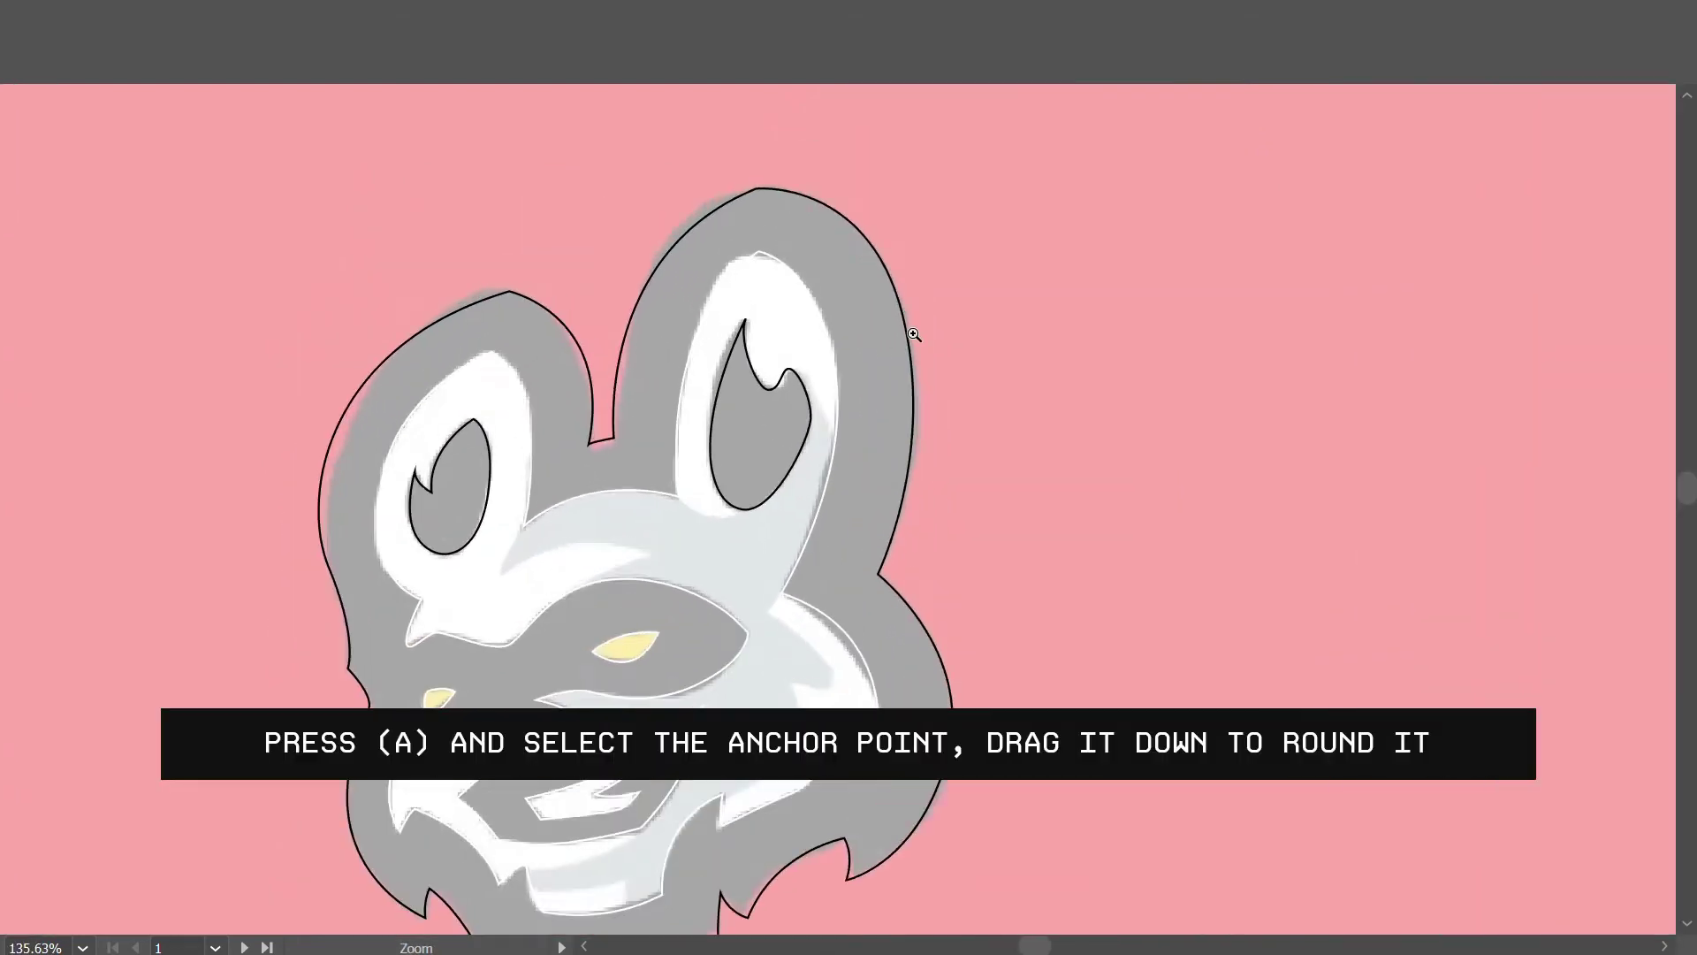
scroll(778, 416, up, 1)
scroll(796, 433, up, 1)
scroll(812, 453, up, 1)
scroll(812, 453, up, 1)
key(a)
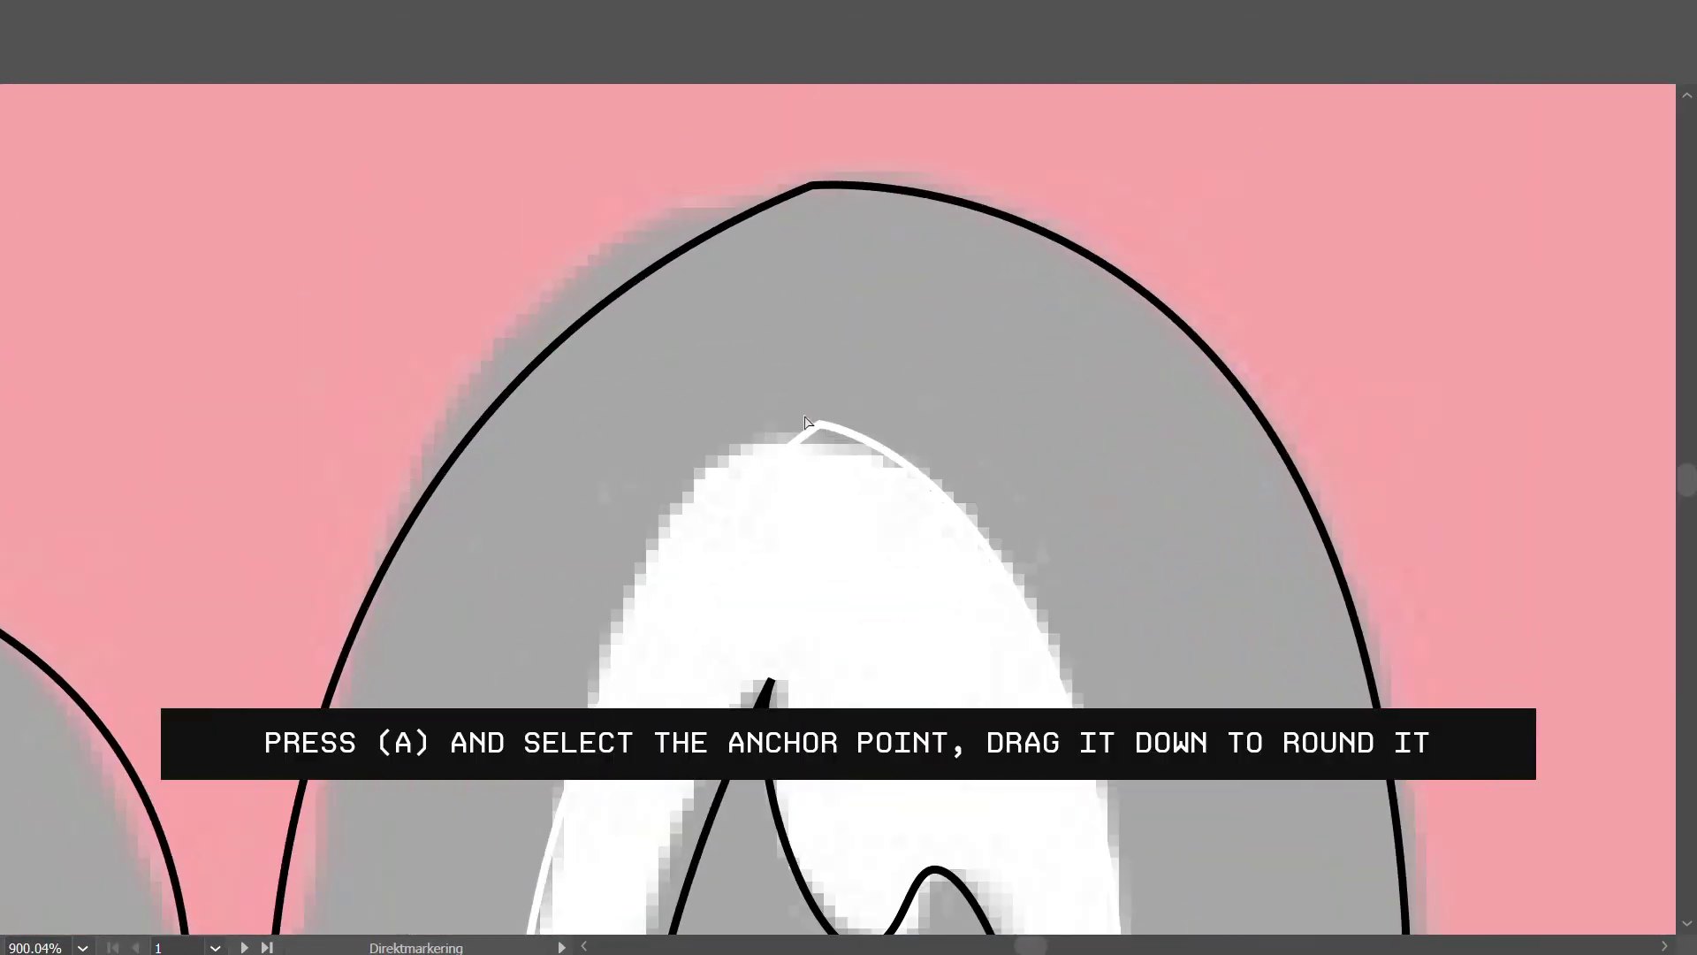
click(824, 432)
click(824, 423)
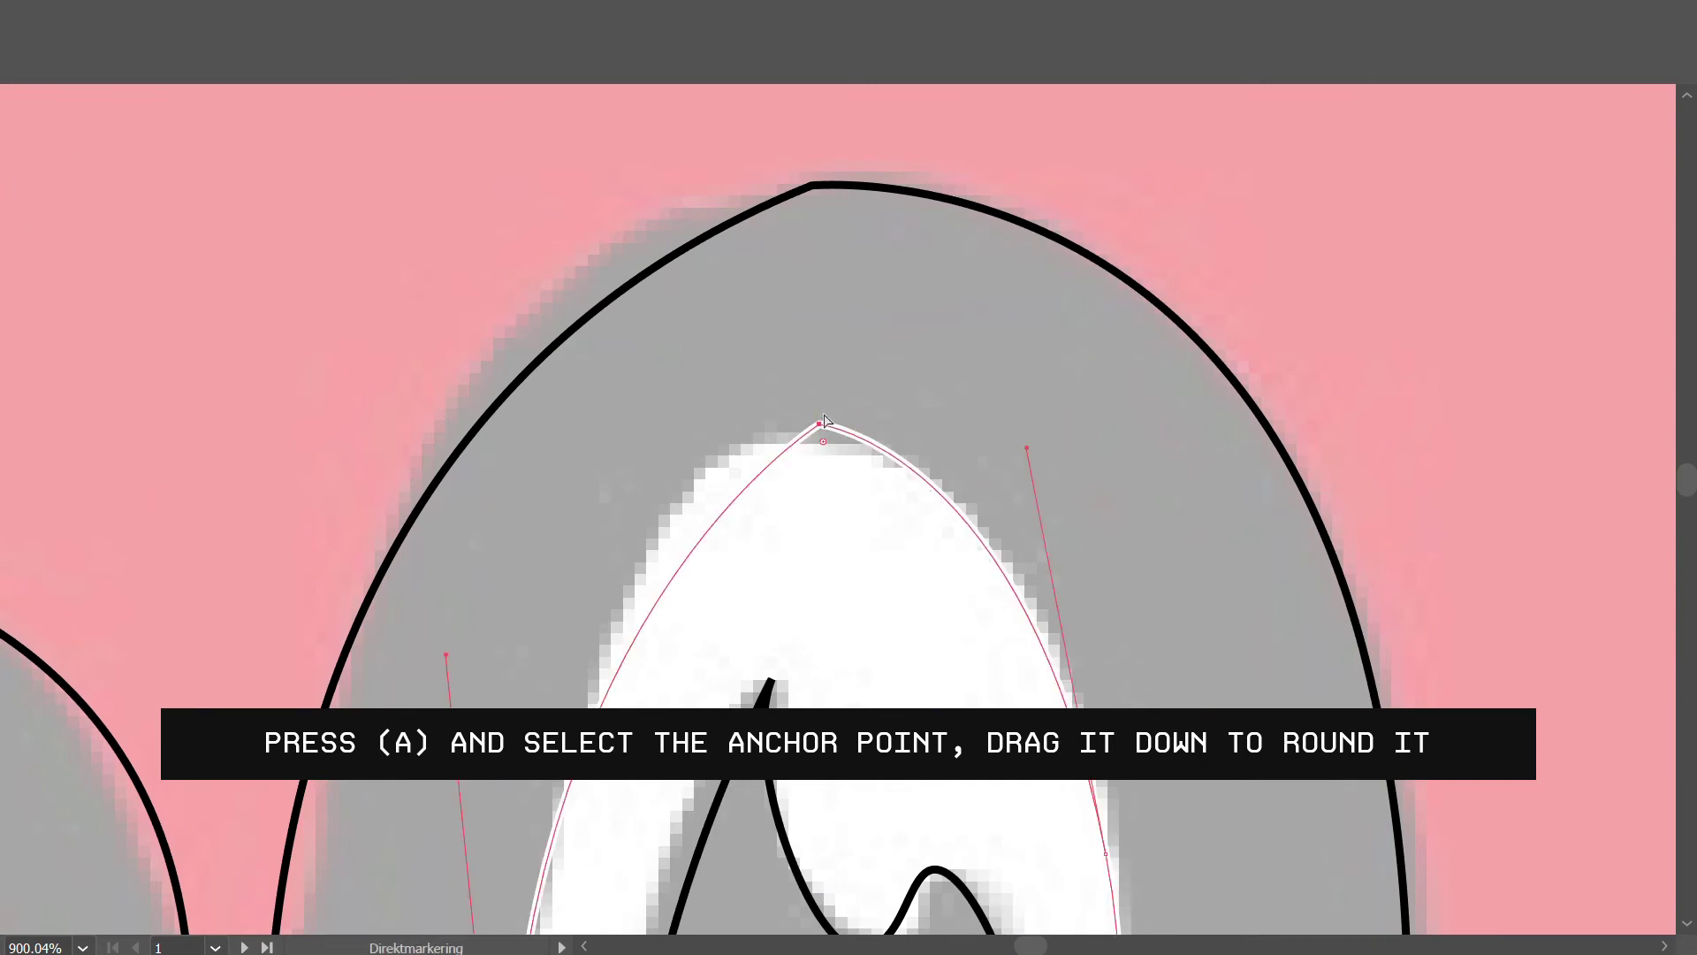
scroll(821, 389, down, 3)
drag(824, 252, 834, 386)
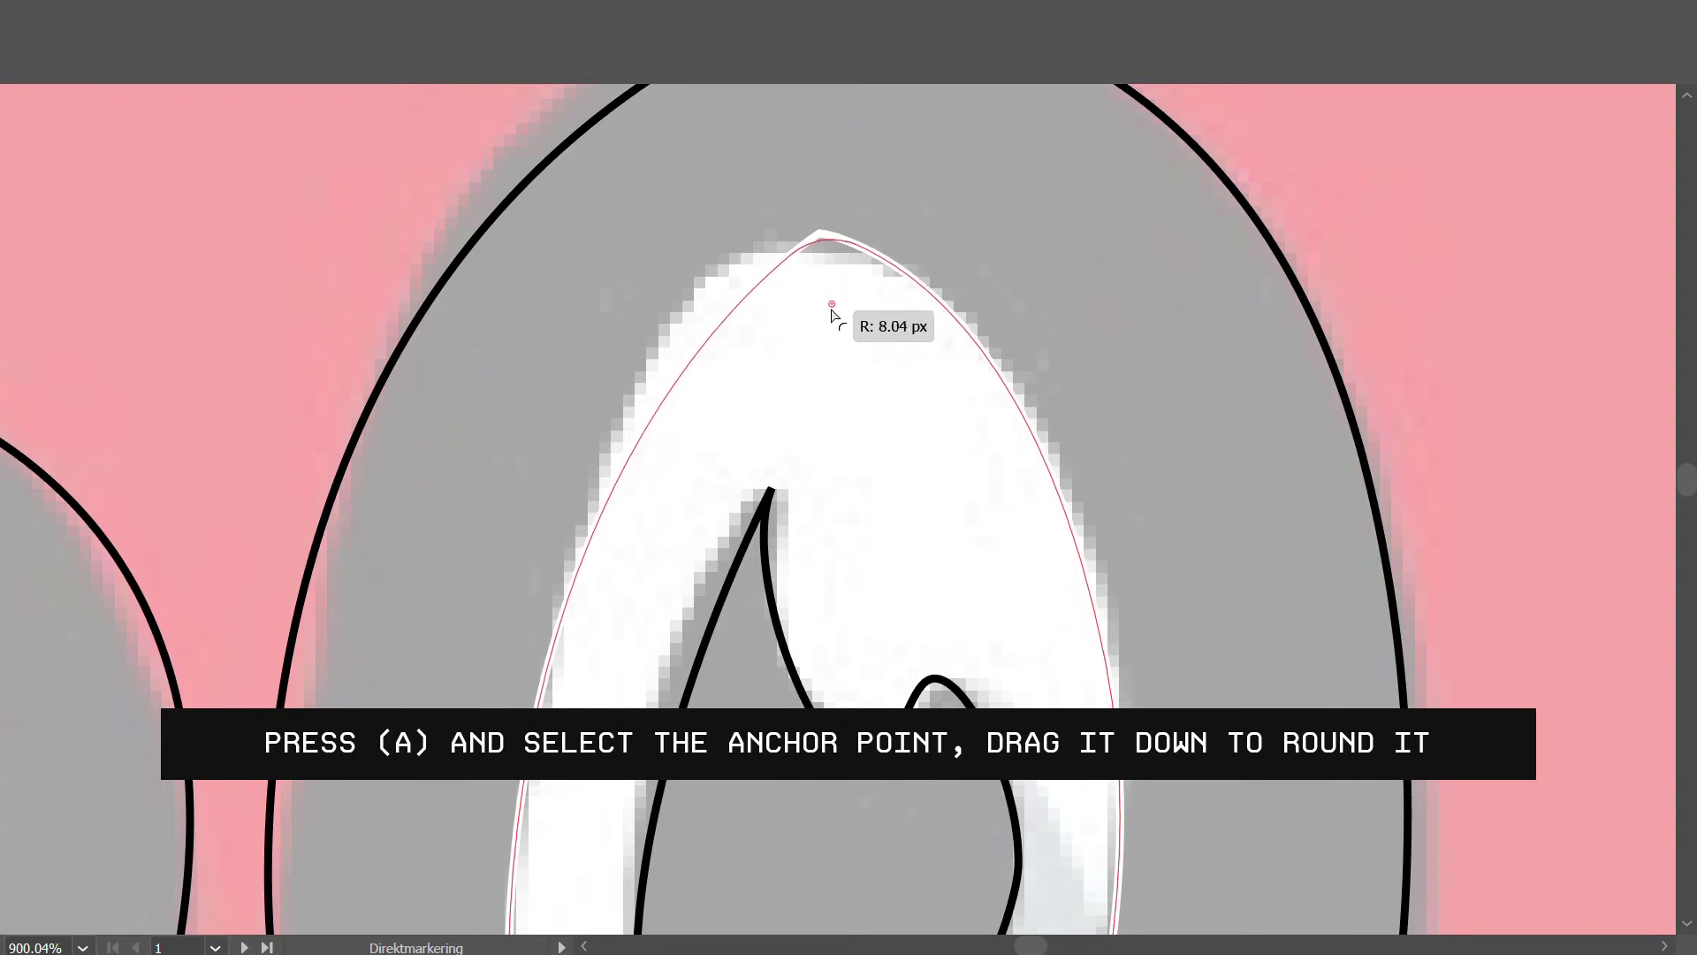
scroll(831, 382, down, 2)
scroll(826, 379, down, 1)
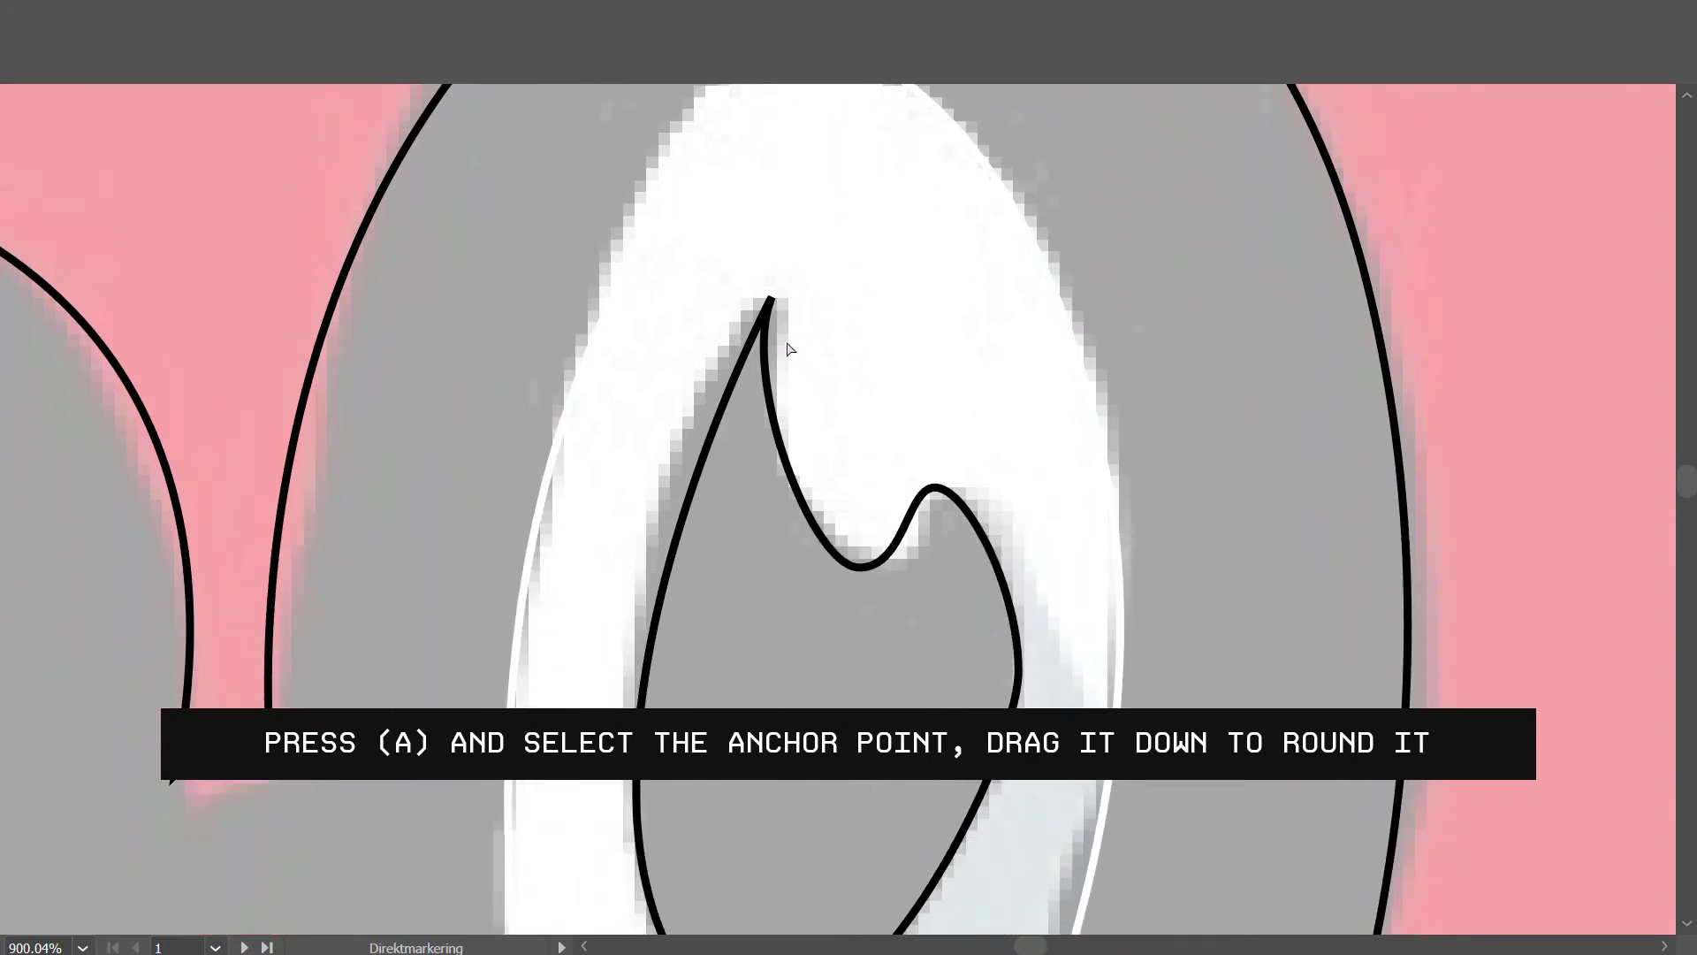
drag(771, 301, 762, 395)
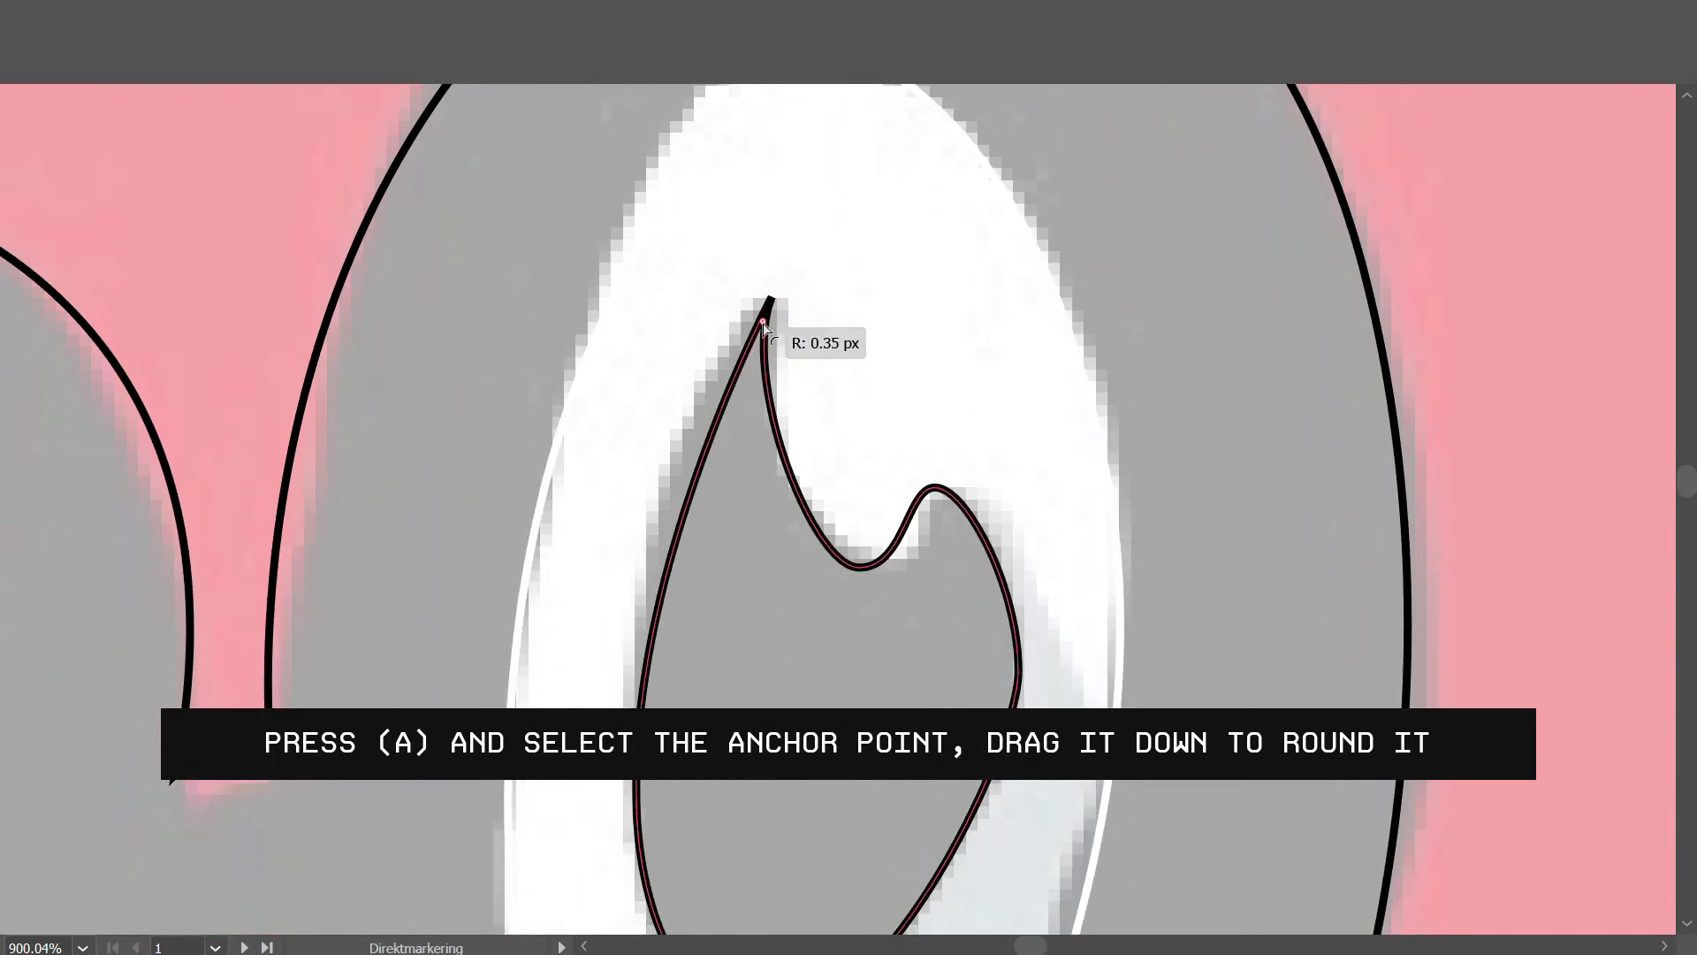
Round the top point of the left ear's white shape.
drag(921, 323, 438, 522)
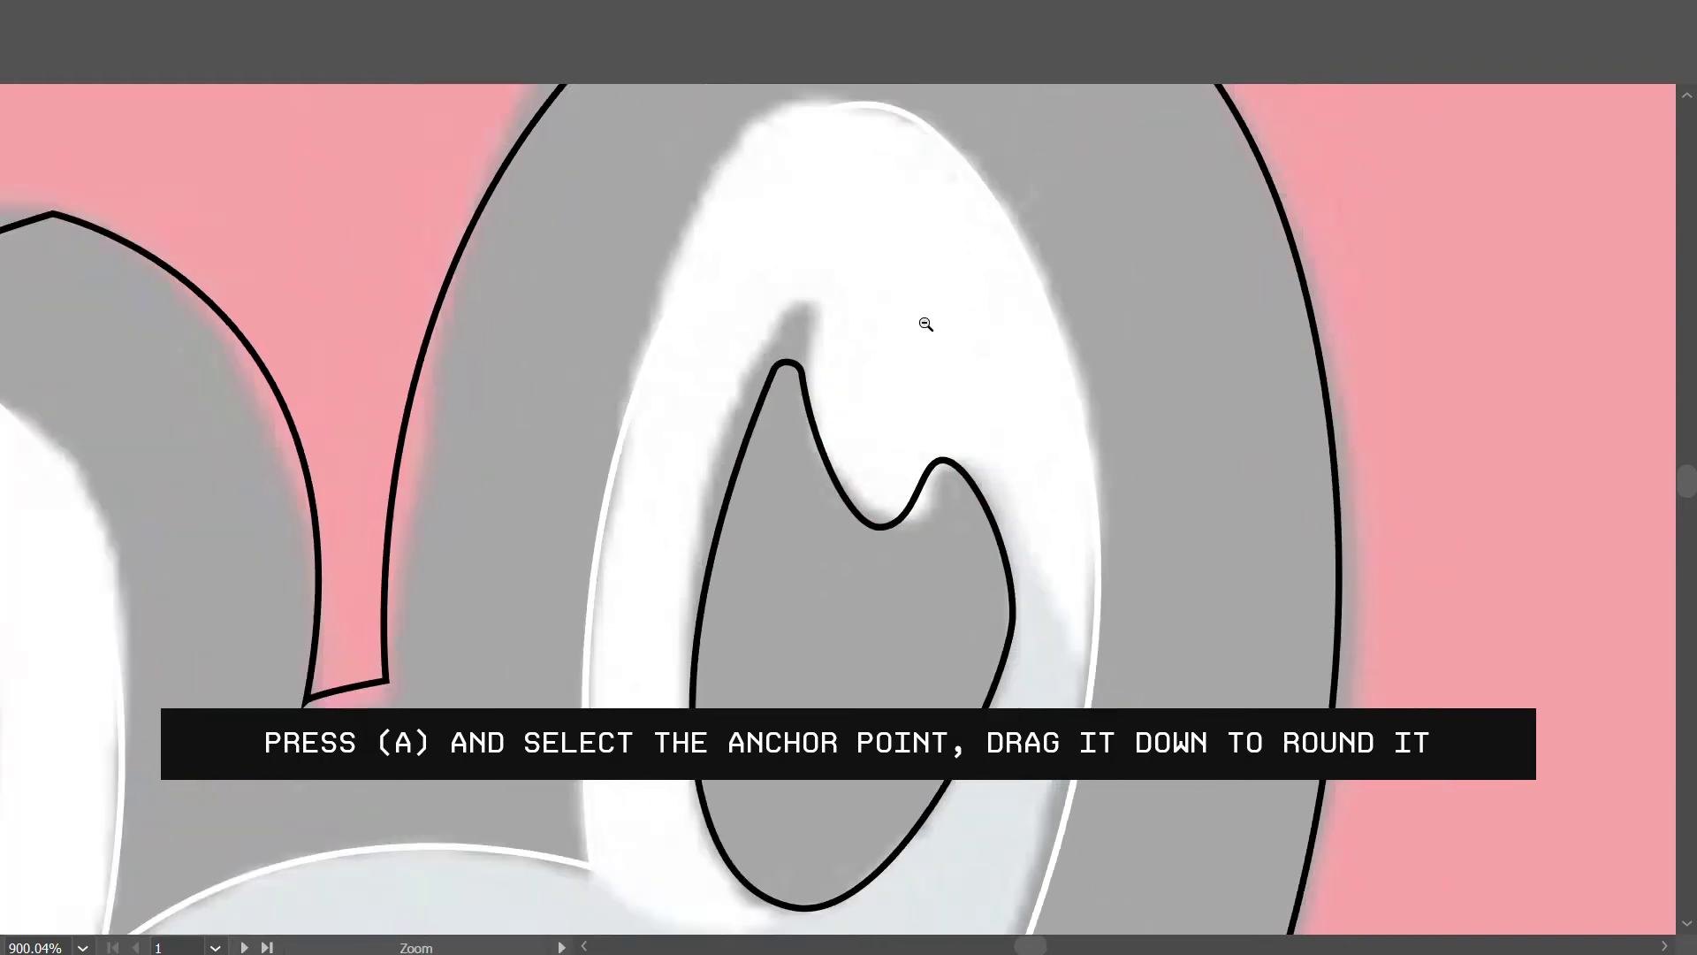
scroll(438, 521, up, 2)
key(a)
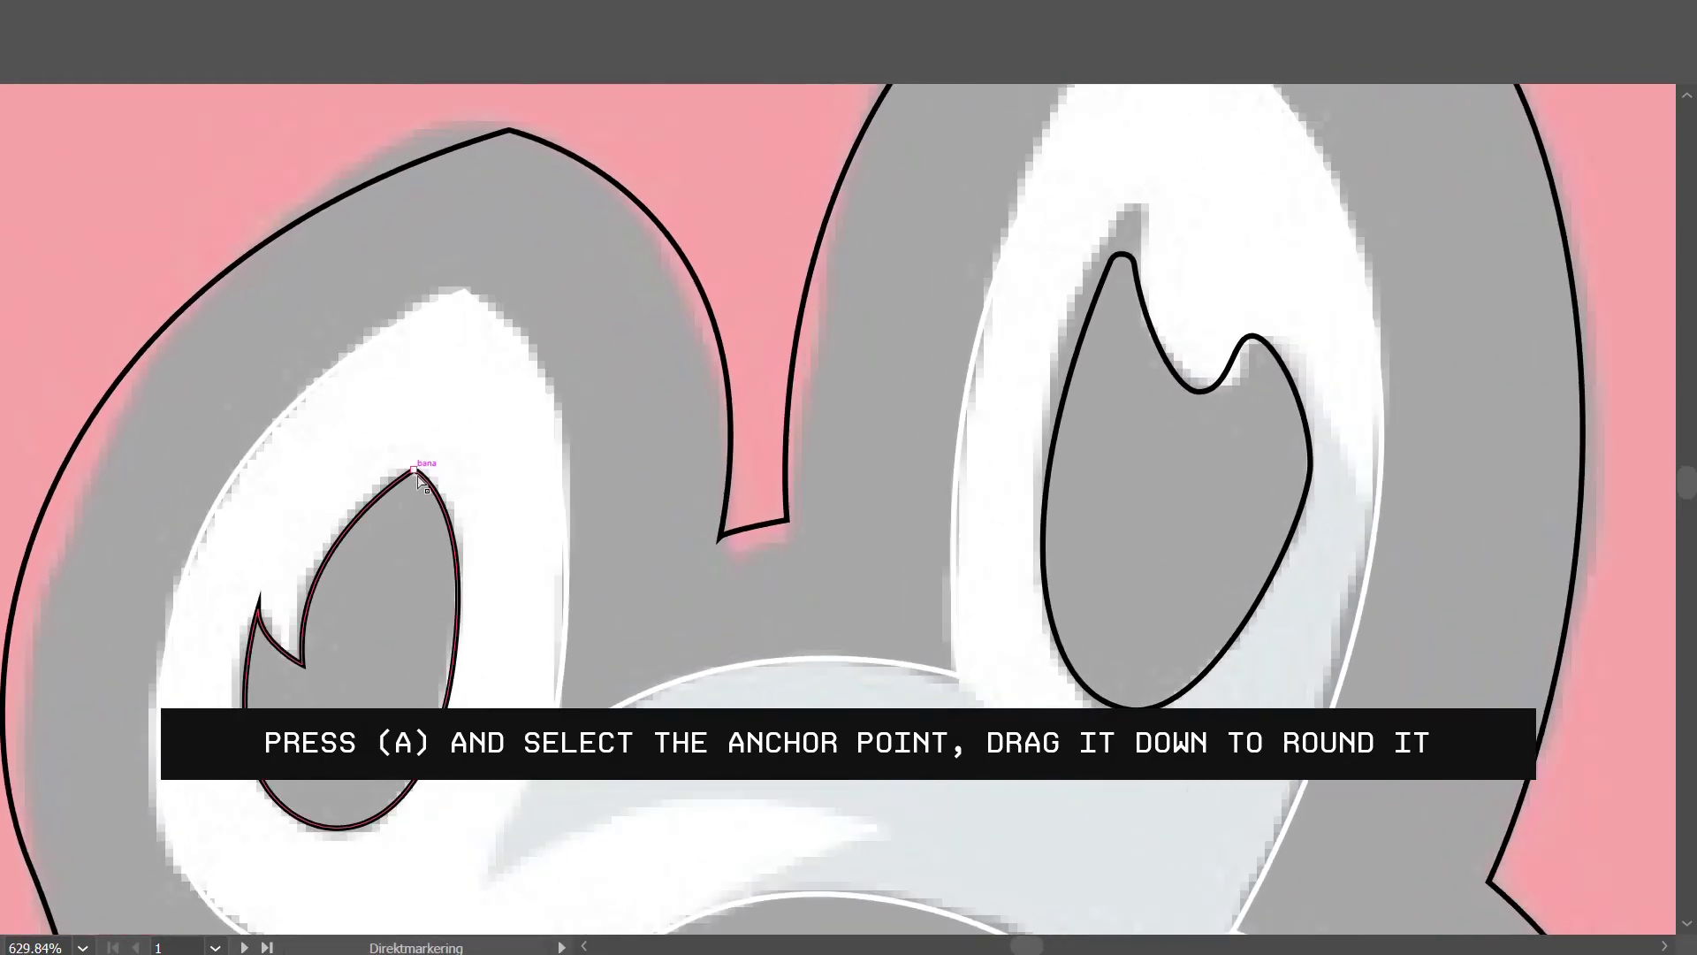
drag(415, 493, 429, 514)
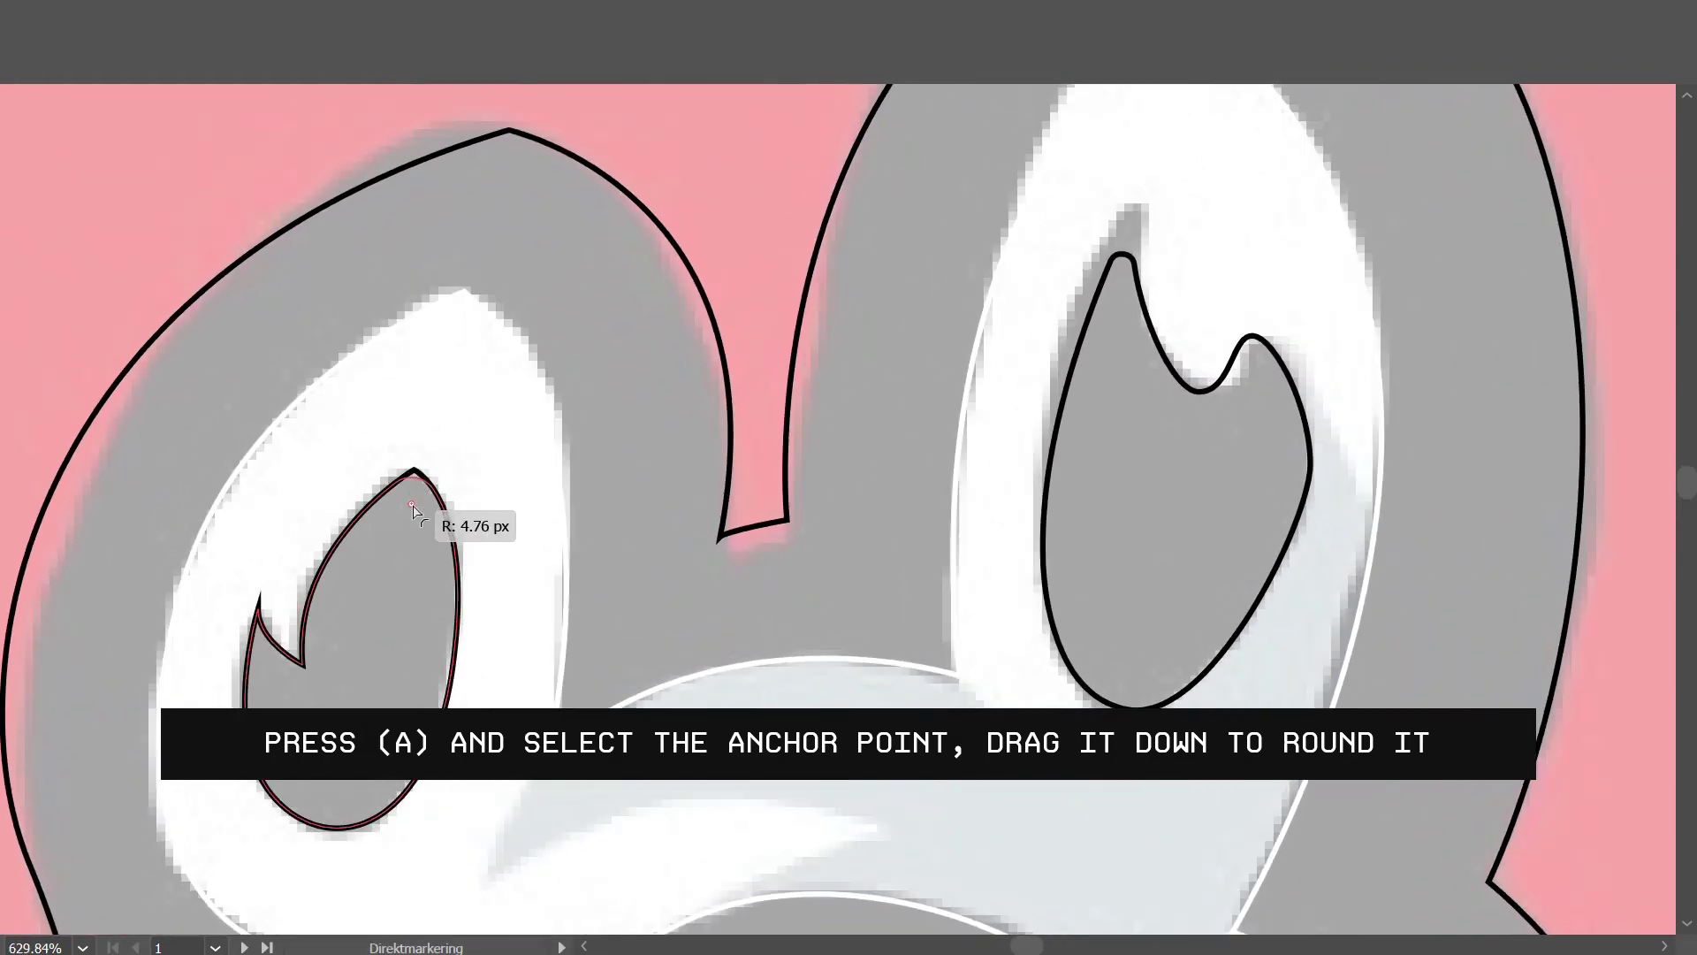
click(465, 292)
drag(466, 303, 448, 376)
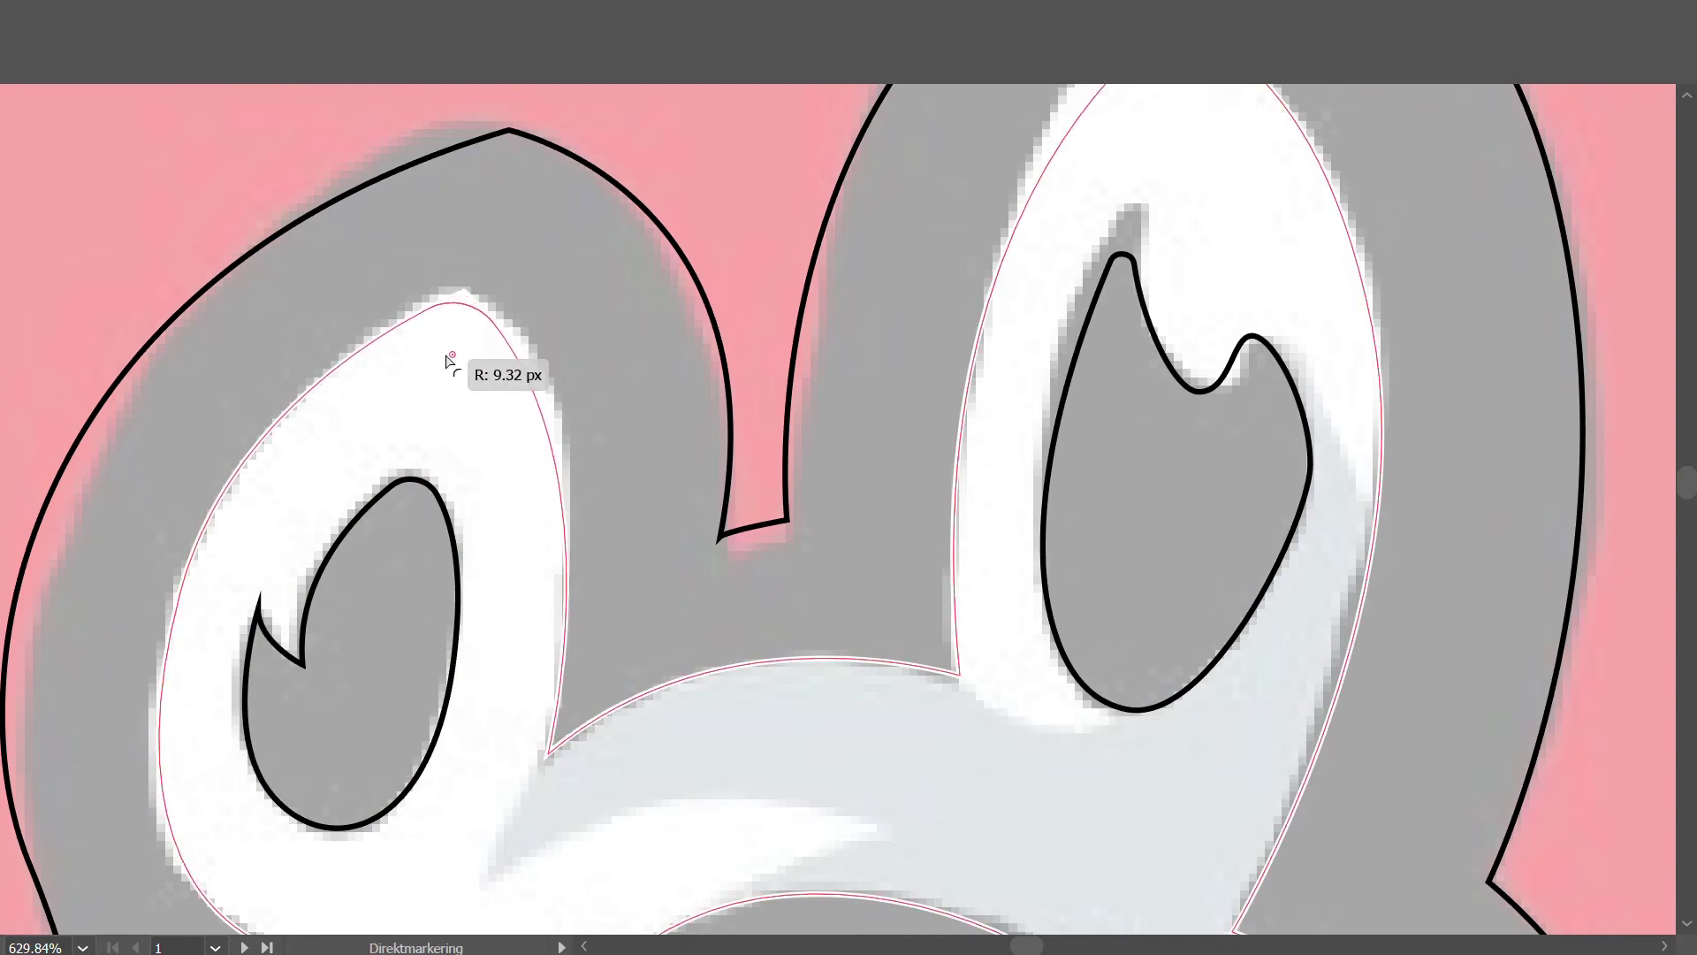
Swap the rabbit's strokes to fills with Shift+X, giving a white face over black shapes.
scroll(446, 380, down, 2)
scroll(446, 384, down, 3)
scroll(444, 389, down, 2)
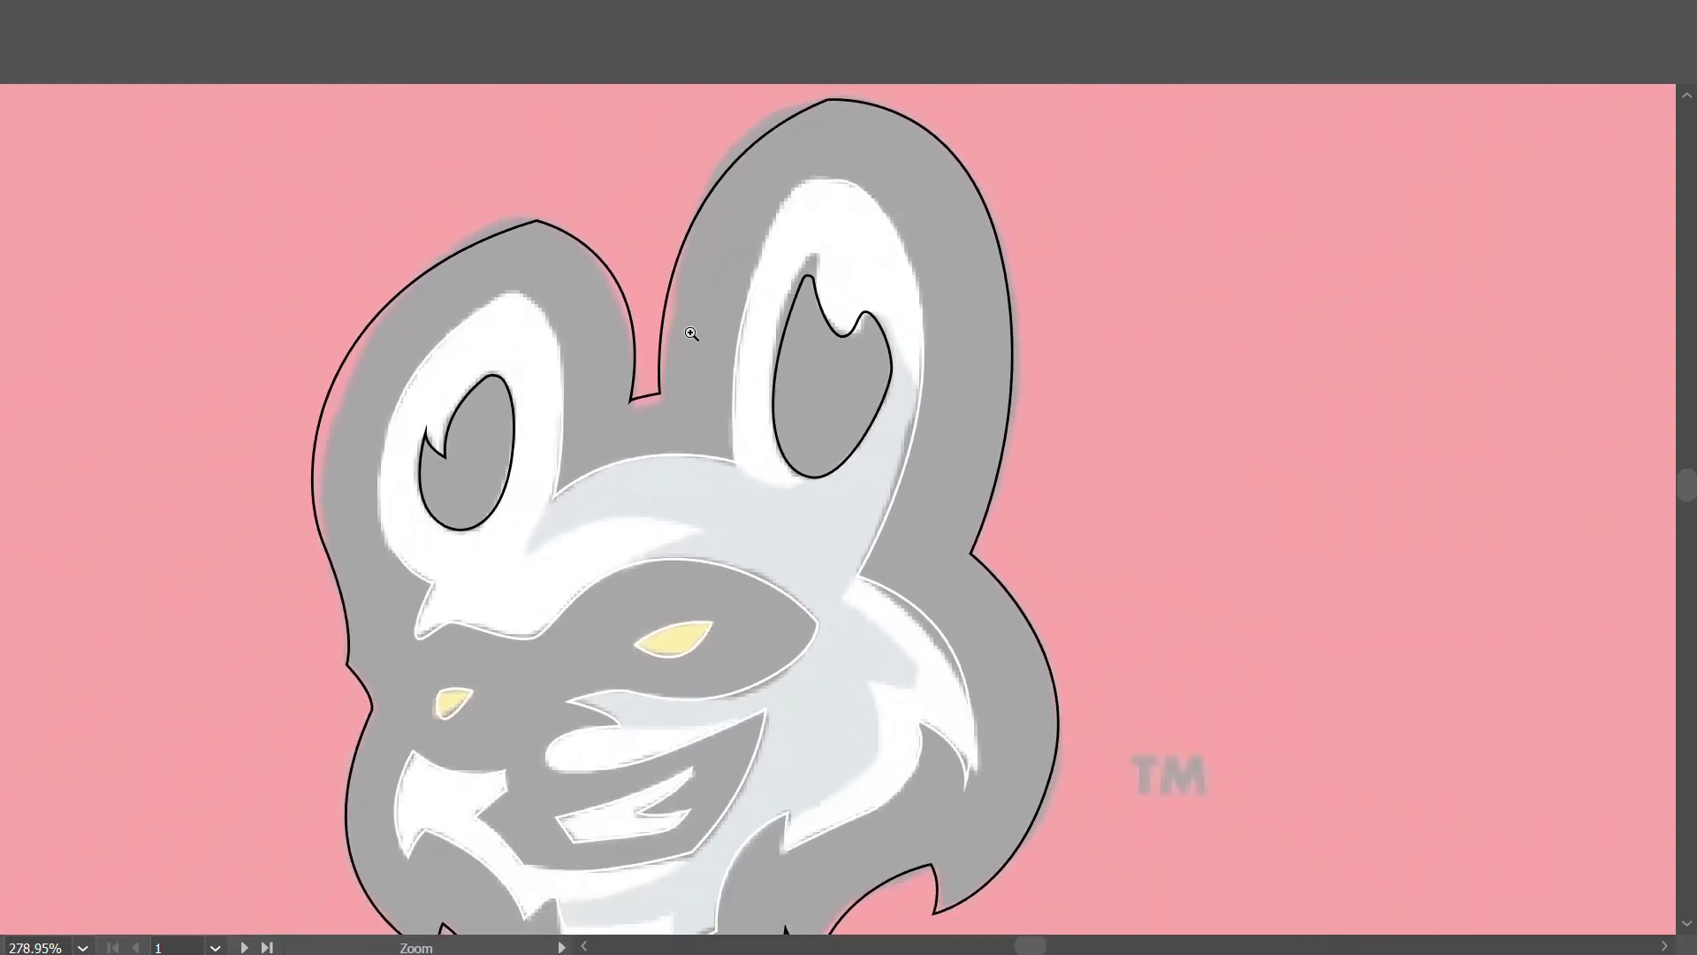
scroll(444, 397, down, 3)
scroll(583, 420, up, 1)
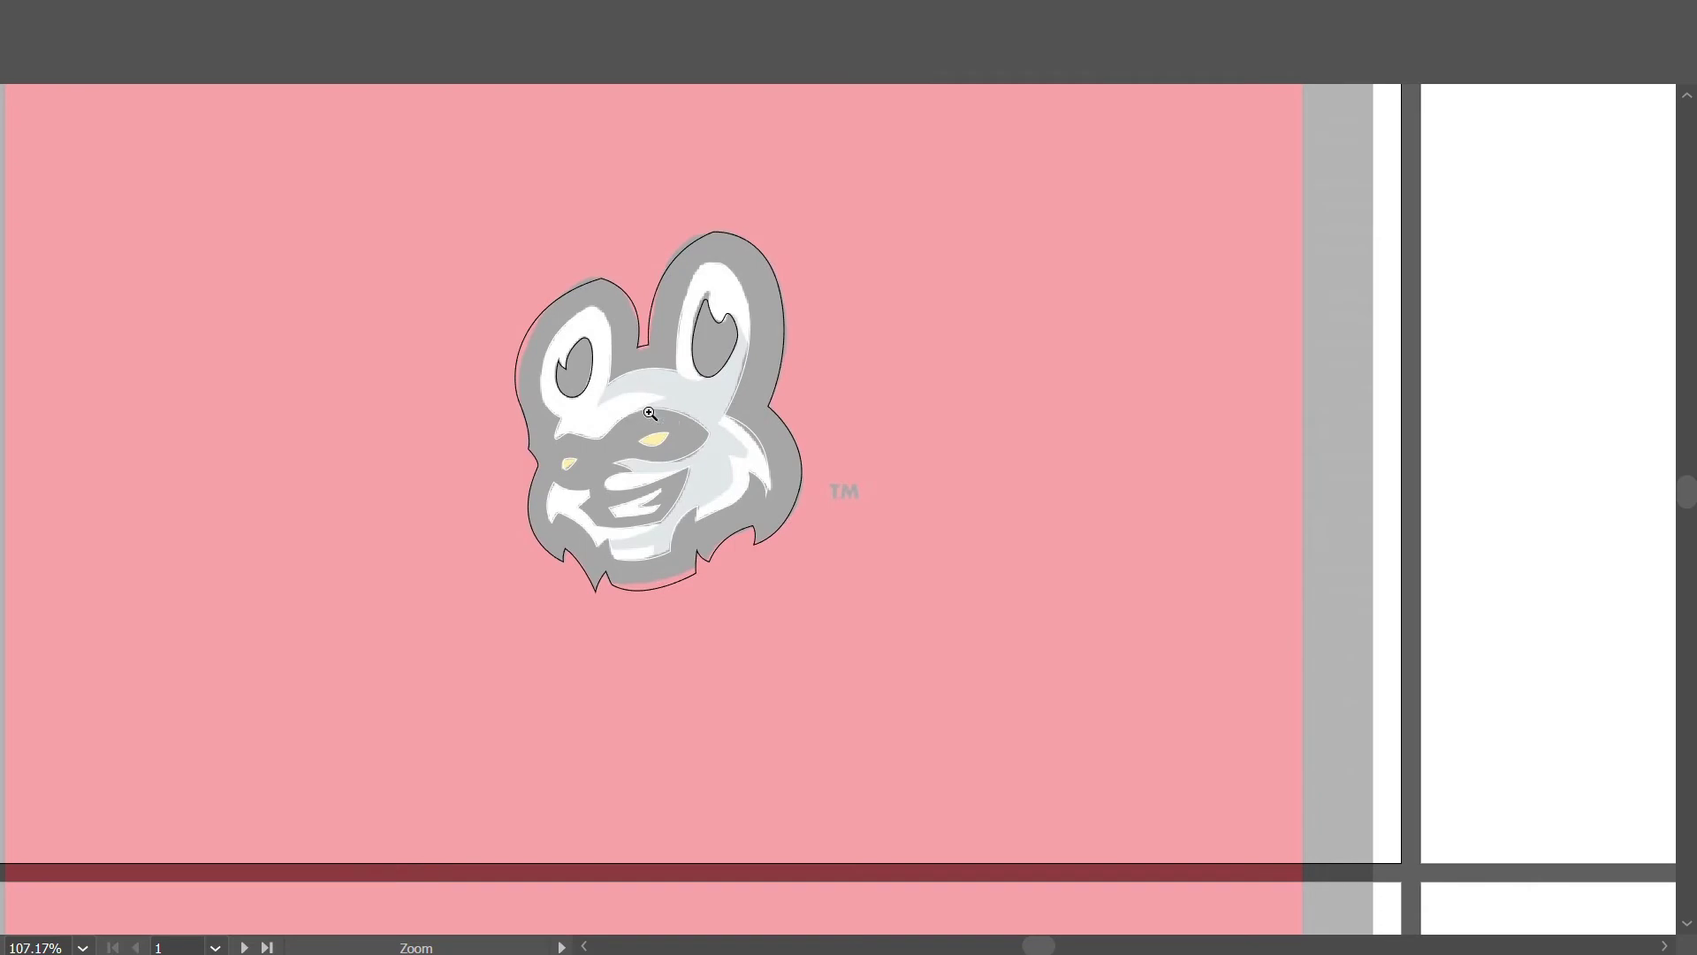
scroll(649, 414, down, 1)
scroll(646, 415, down, 1)
scroll(660, 429, up, 1)
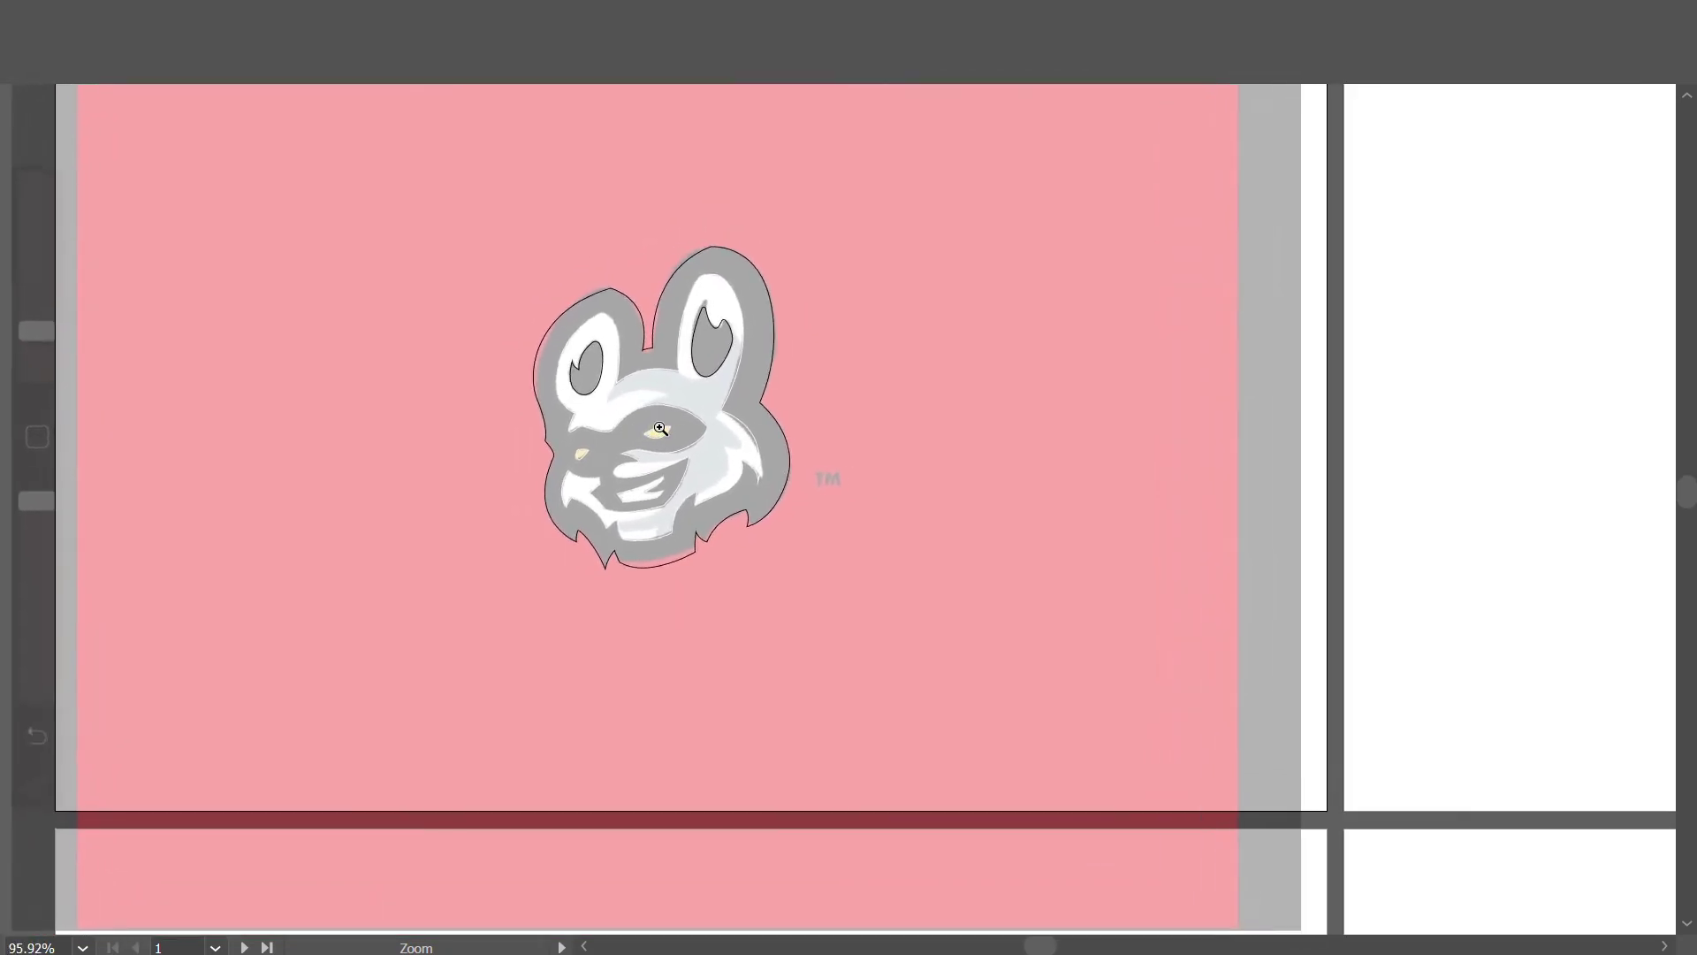
scroll(663, 429, up, 1)
scroll(698, 427, up, 1)
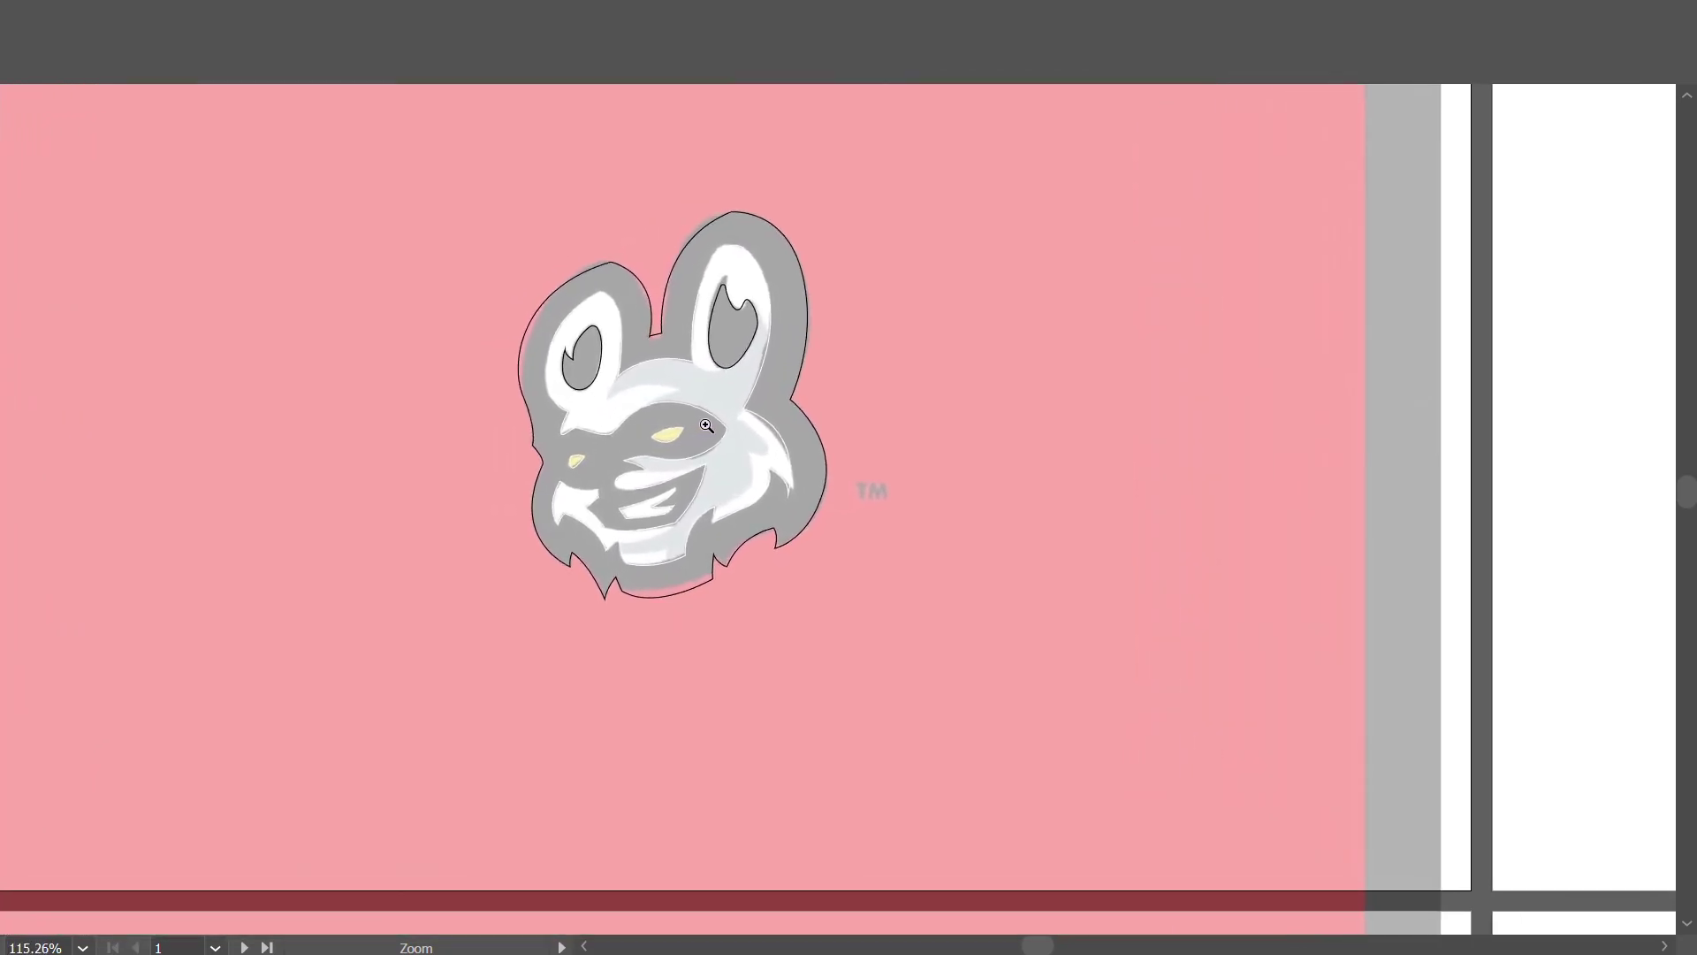
drag(817, 549, 831, 561)
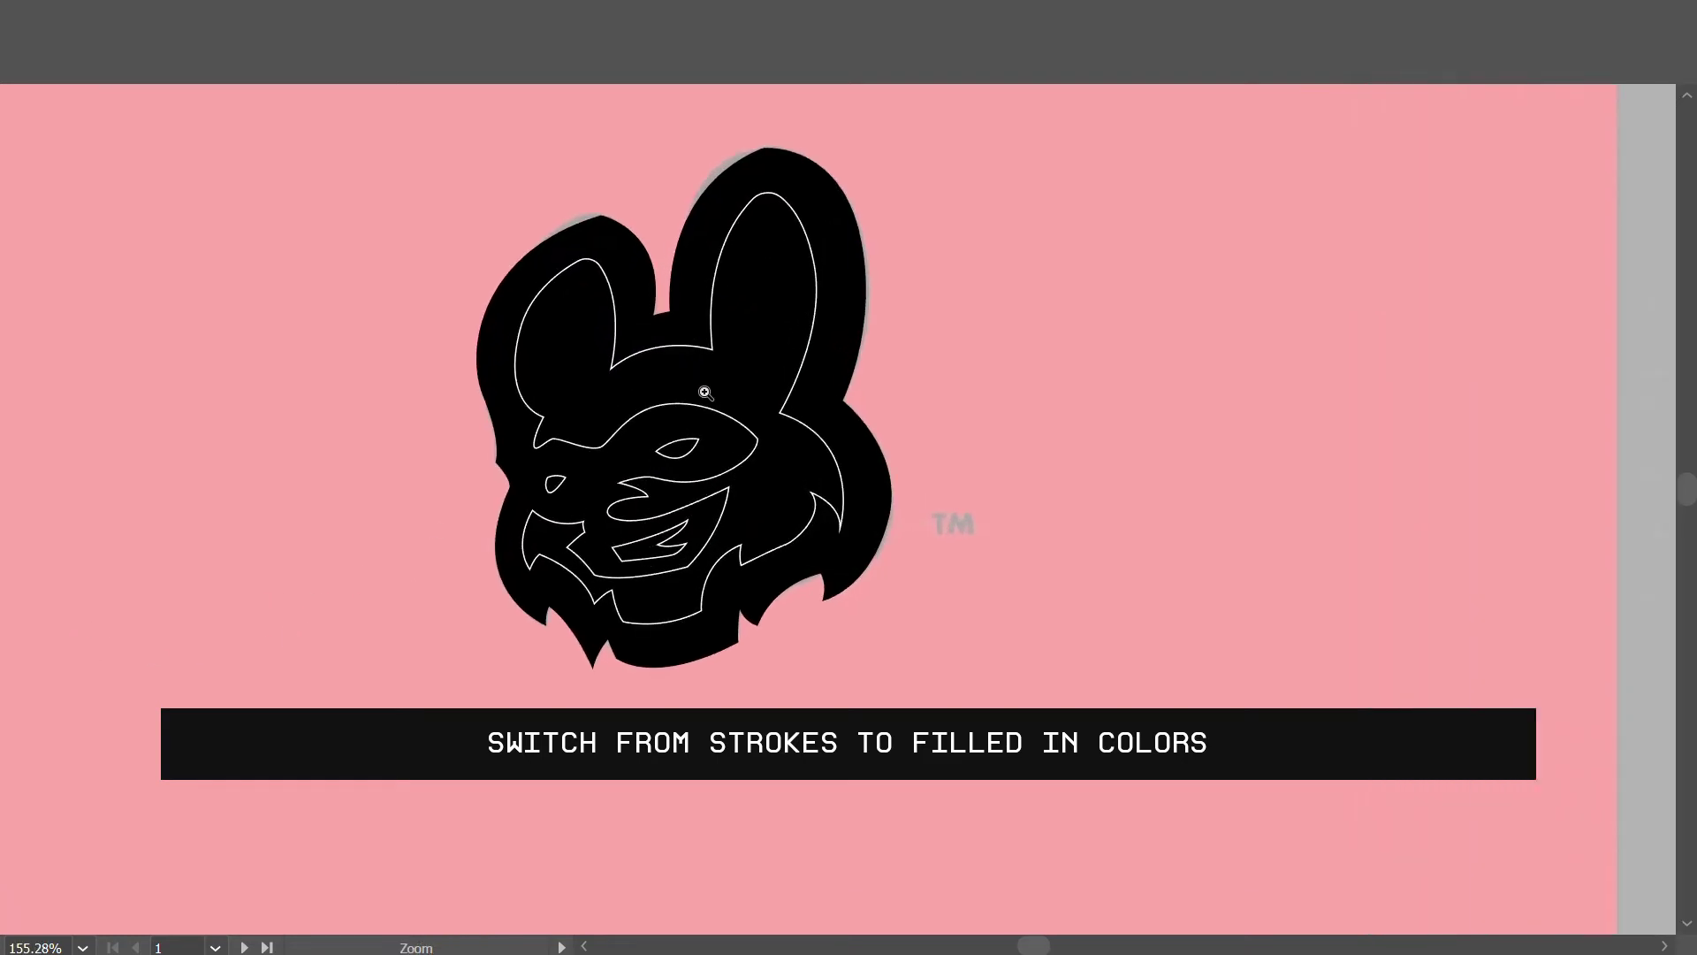
click(698, 409)
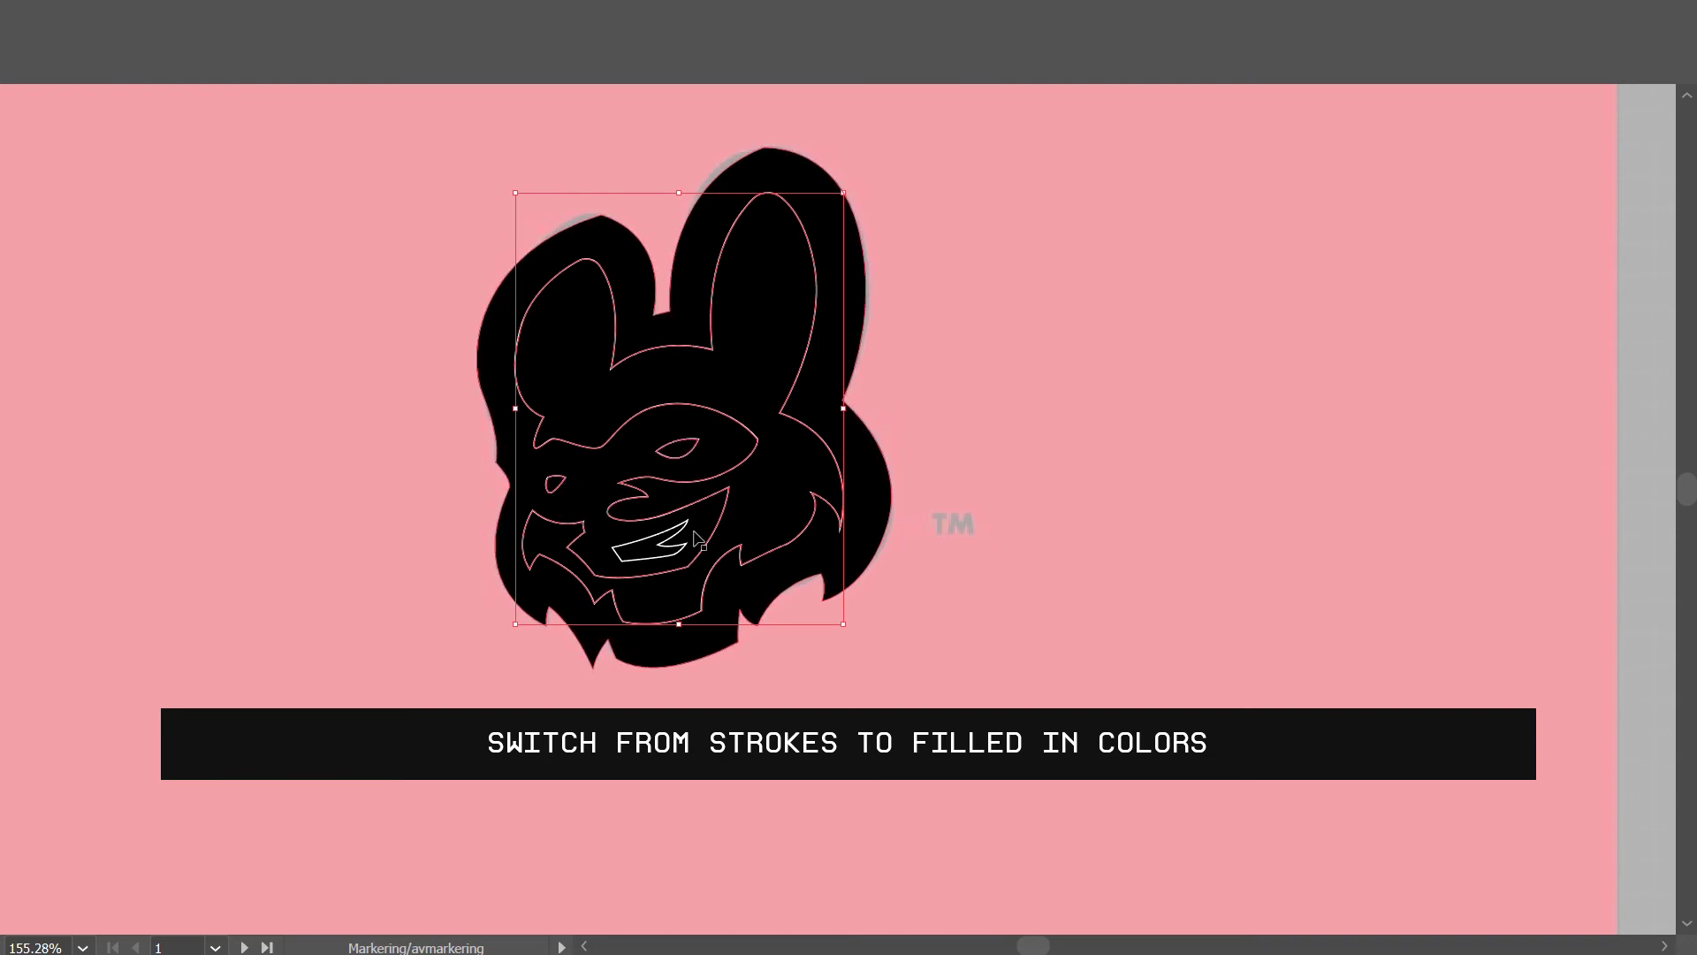
key(shift+x)
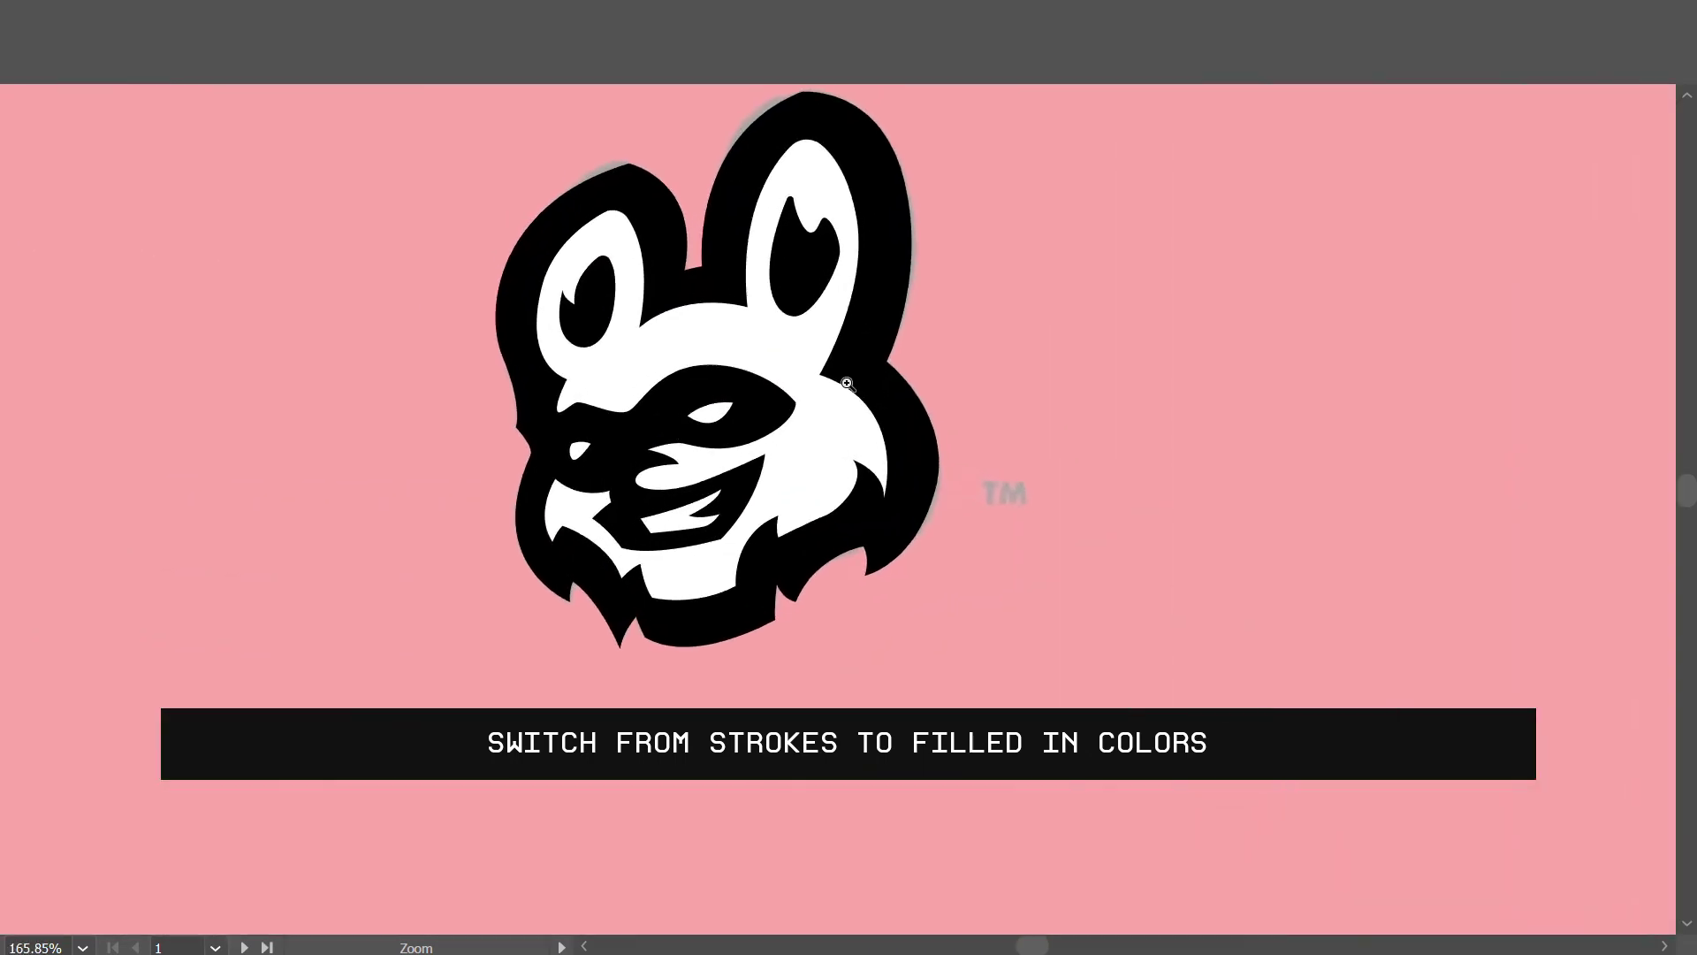
drag(847, 383, 901, 368)
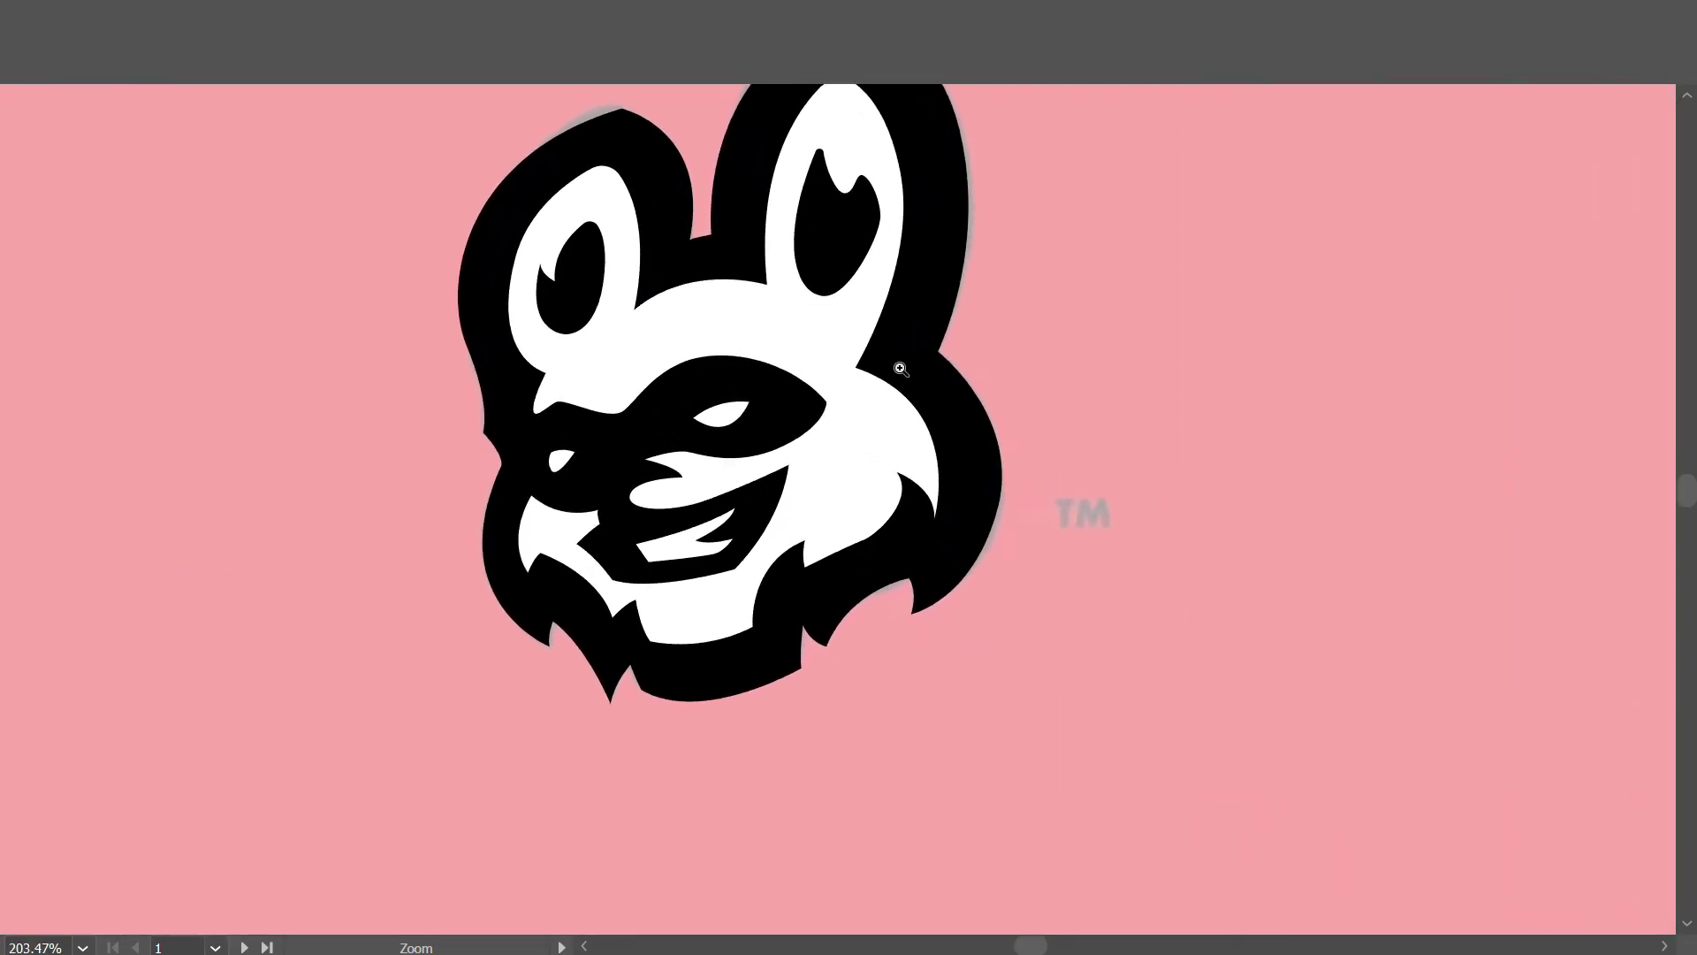
key(ctrl+0)
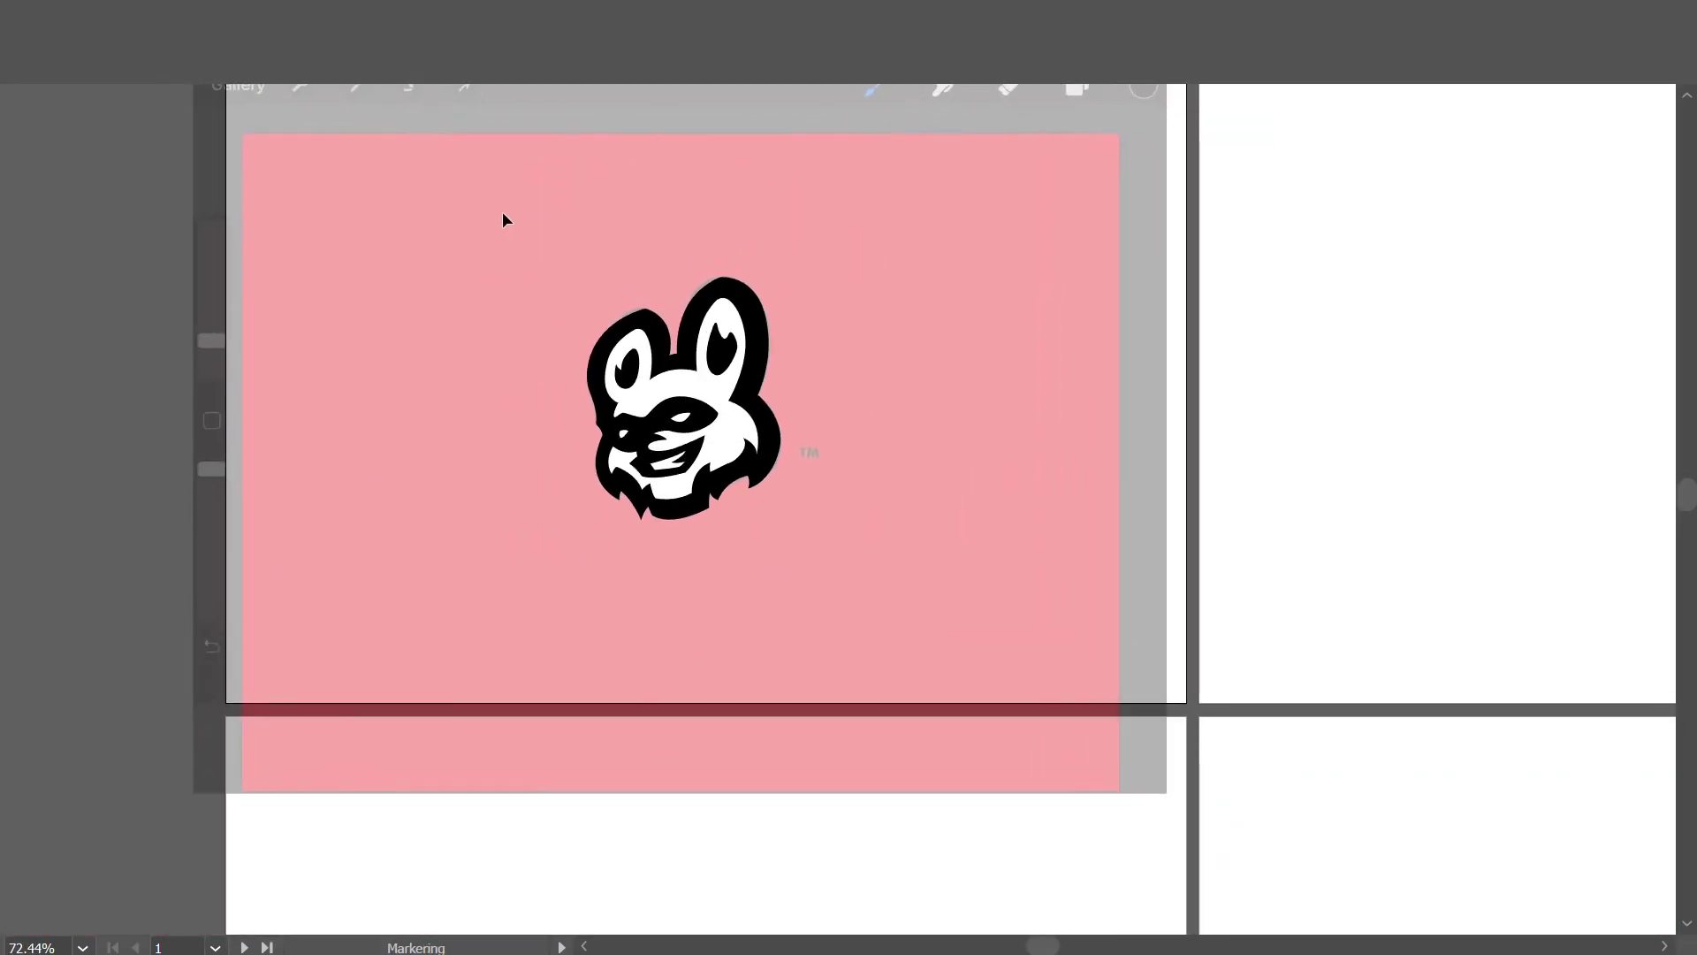
Shift-drag the filled rabbit right so it sits level beside the grey reference.
drag(848, 553, 838, 529)
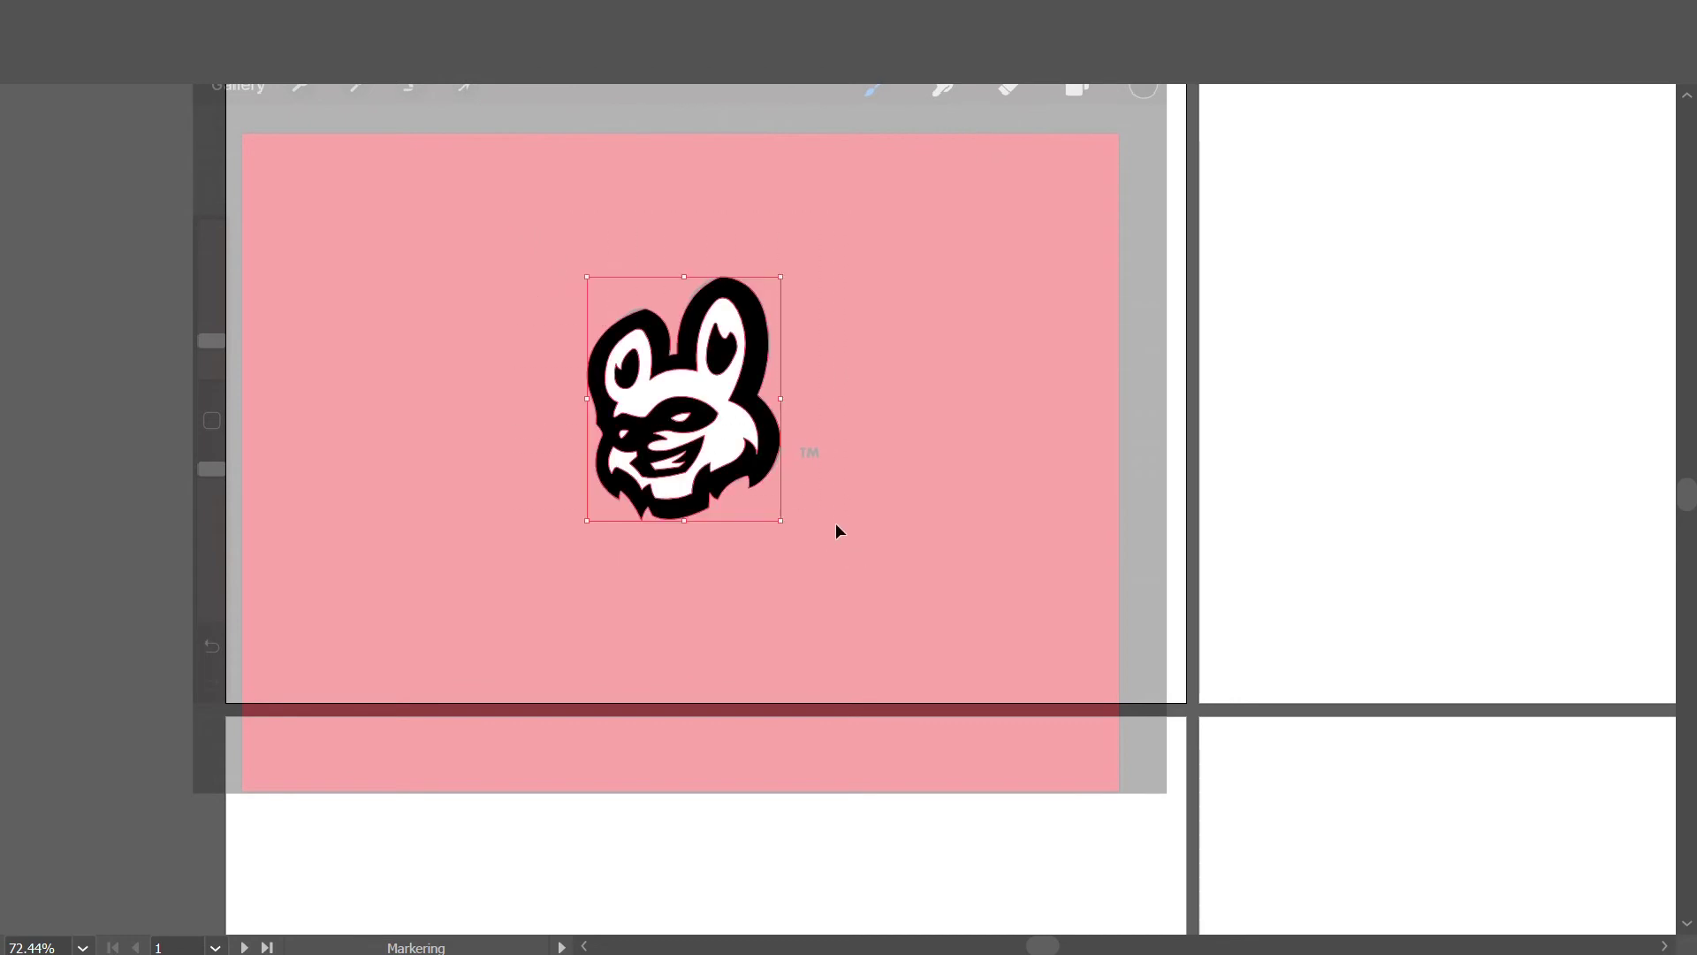
drag(745, 405, 1106, 394)
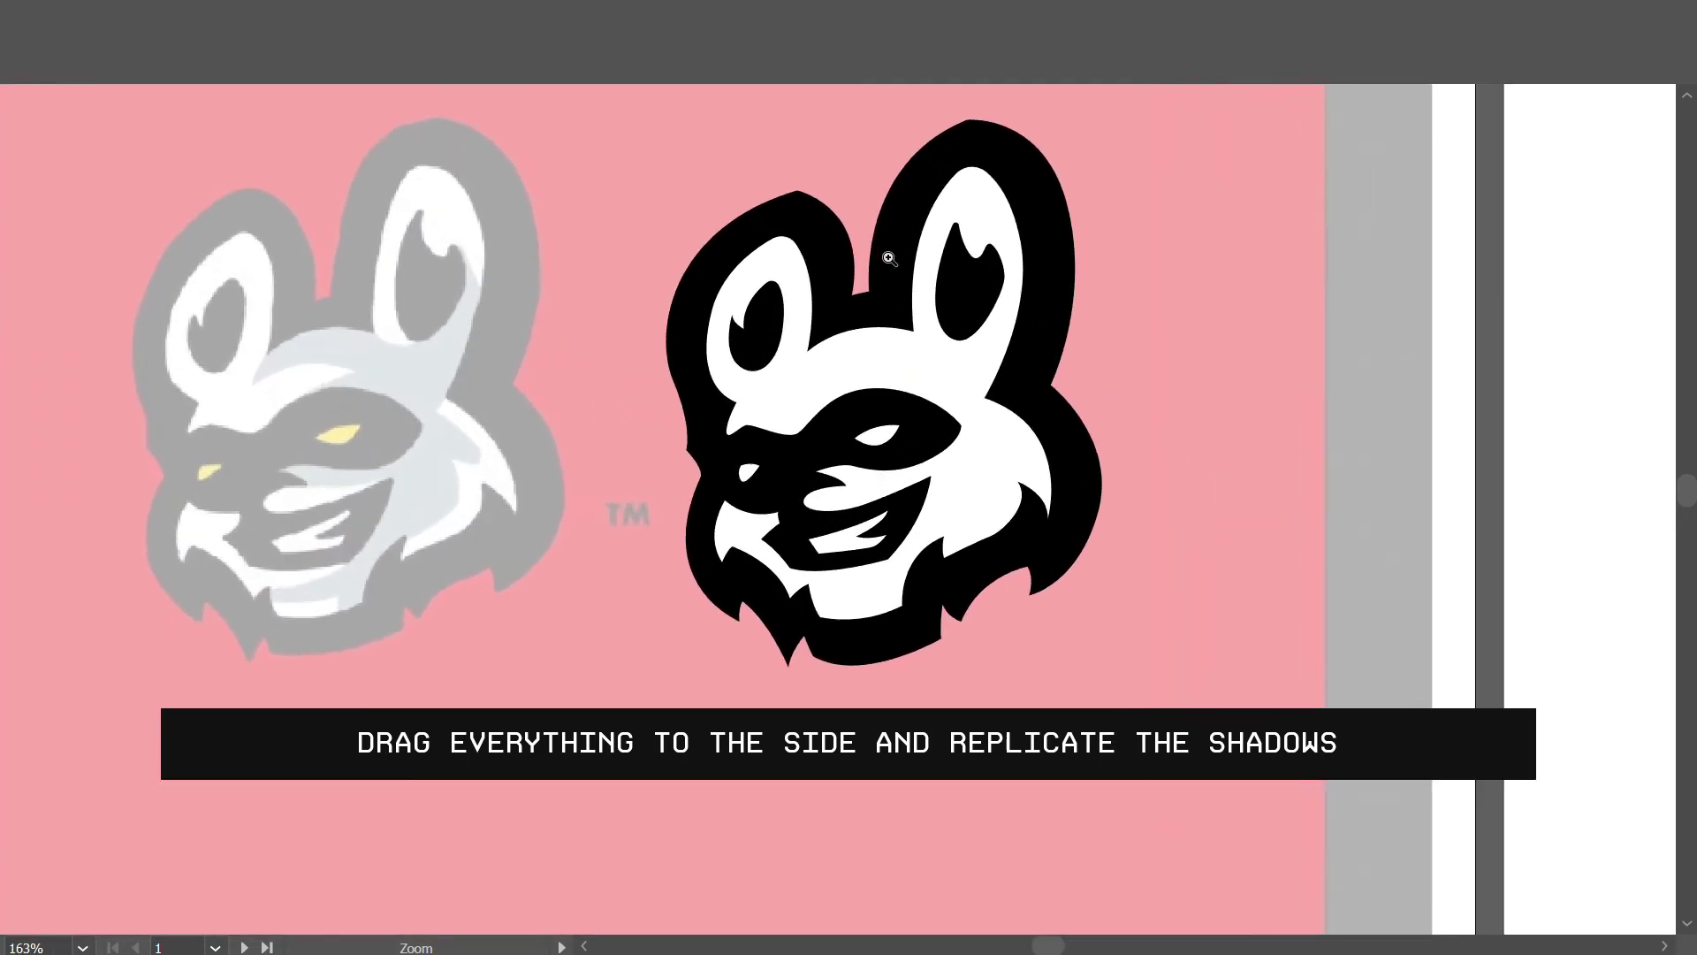
scroll(857, 286, up, 2)
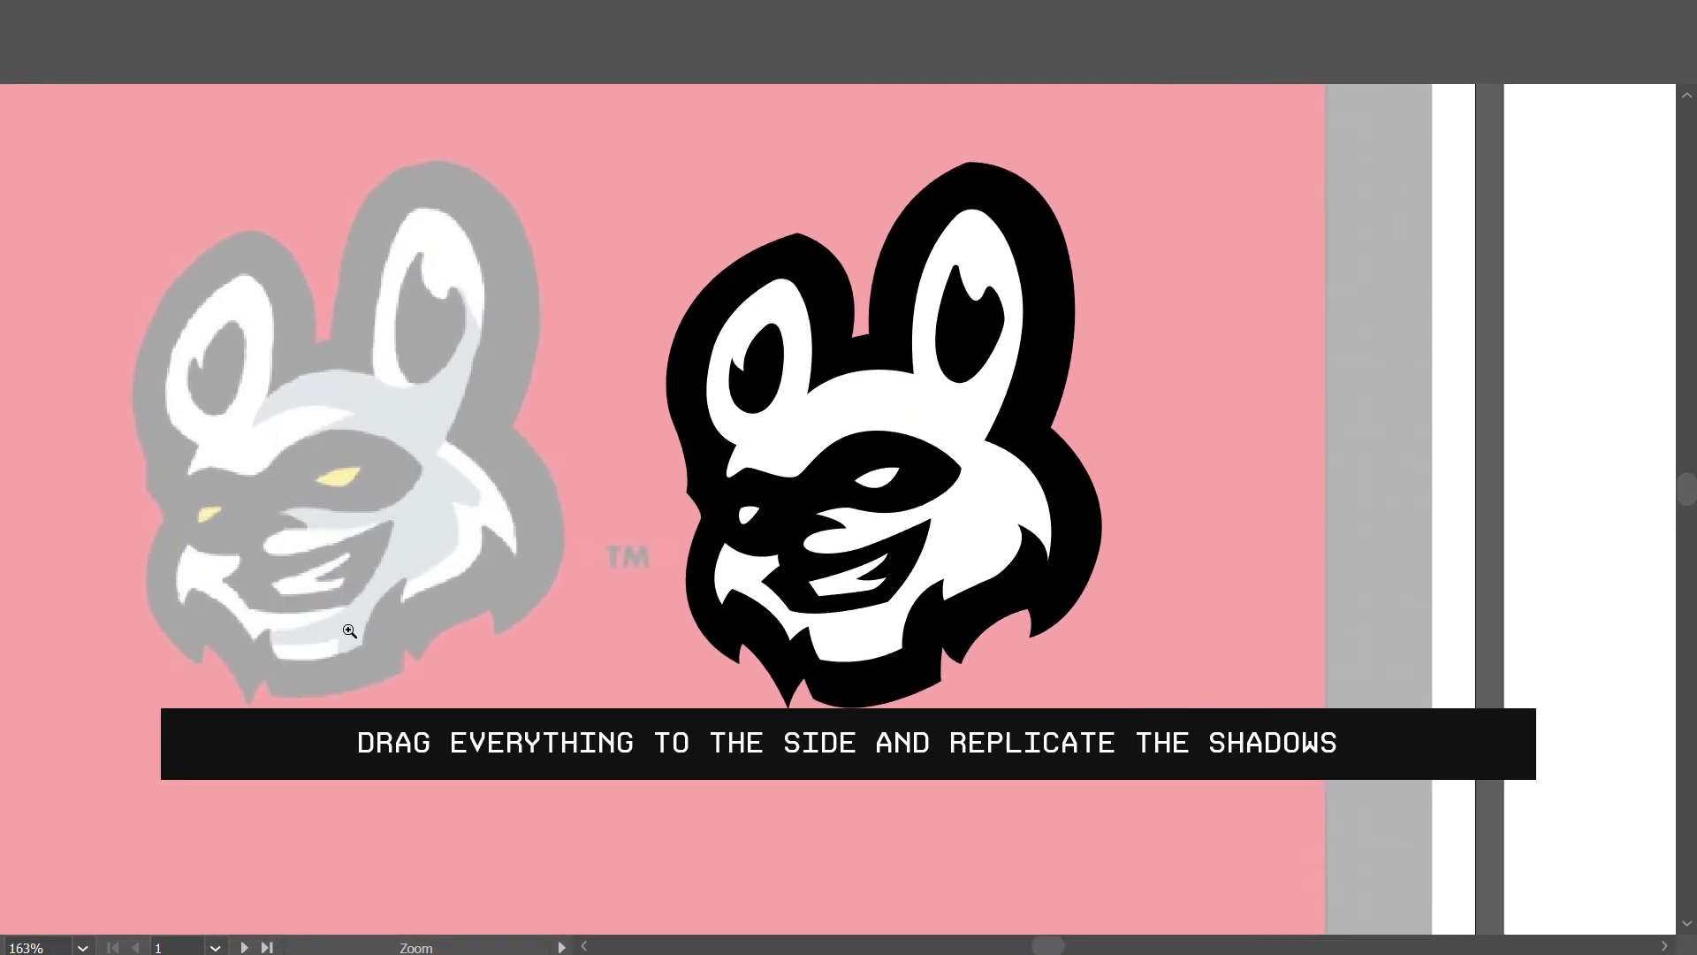
drag(349, 630, 382, 626)
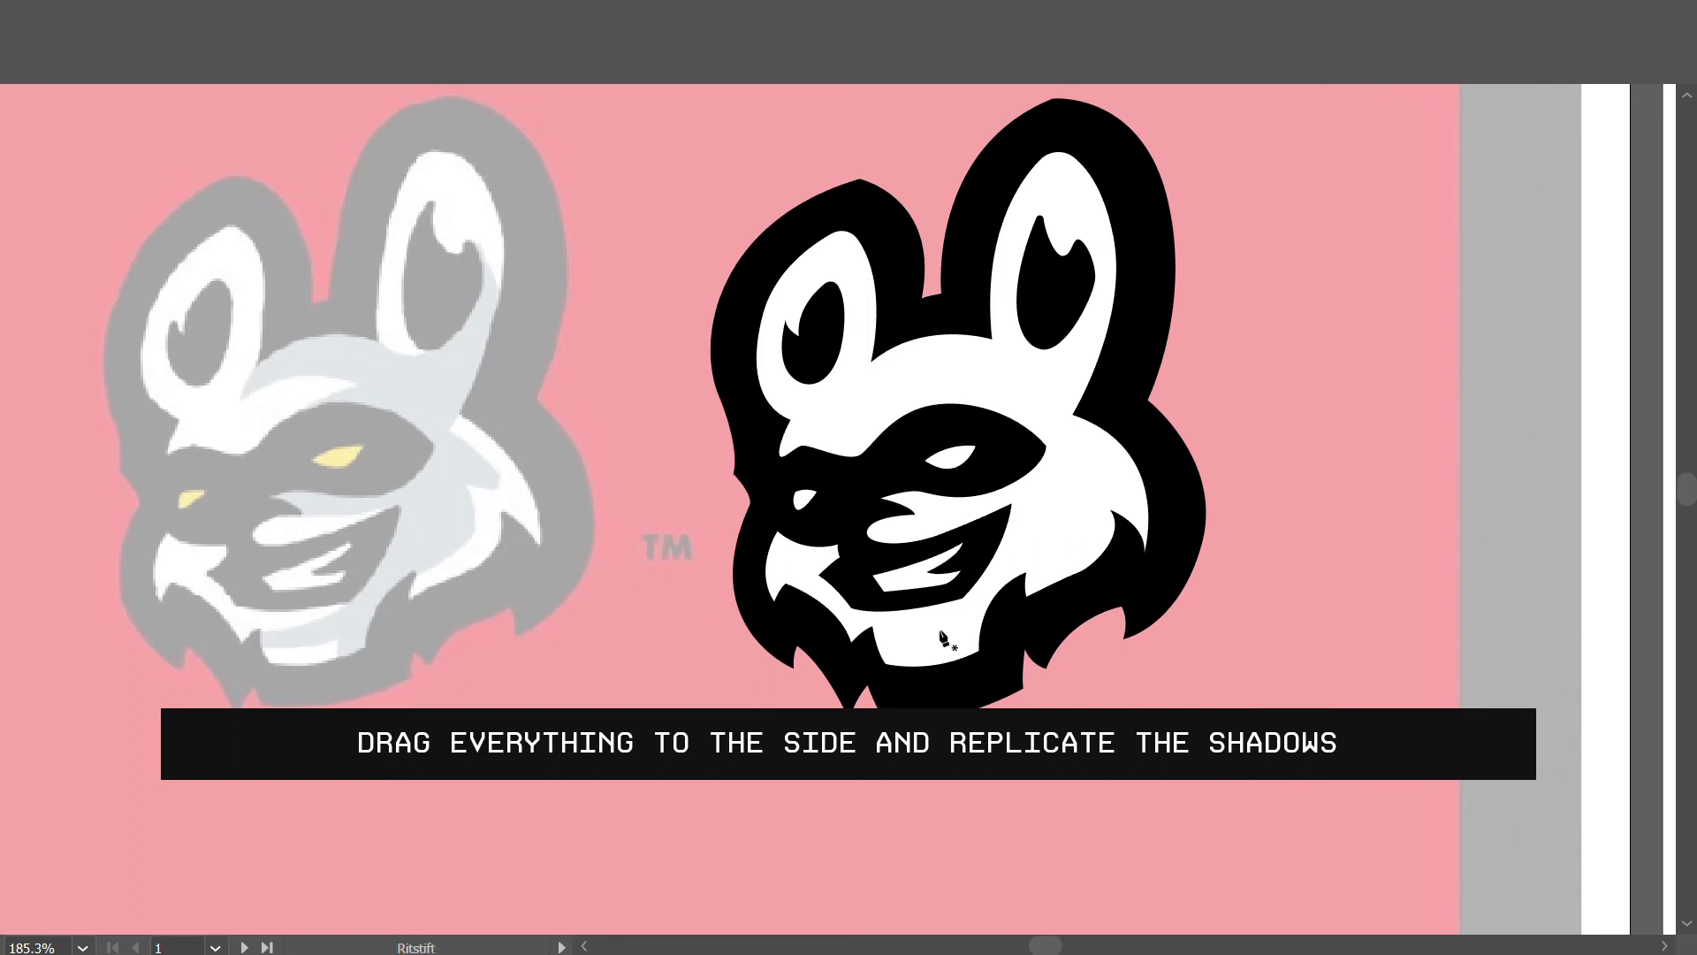
Start the shadow path below the mouth, tracing past the mouth and eye to the left ear base.
click(874, 628)
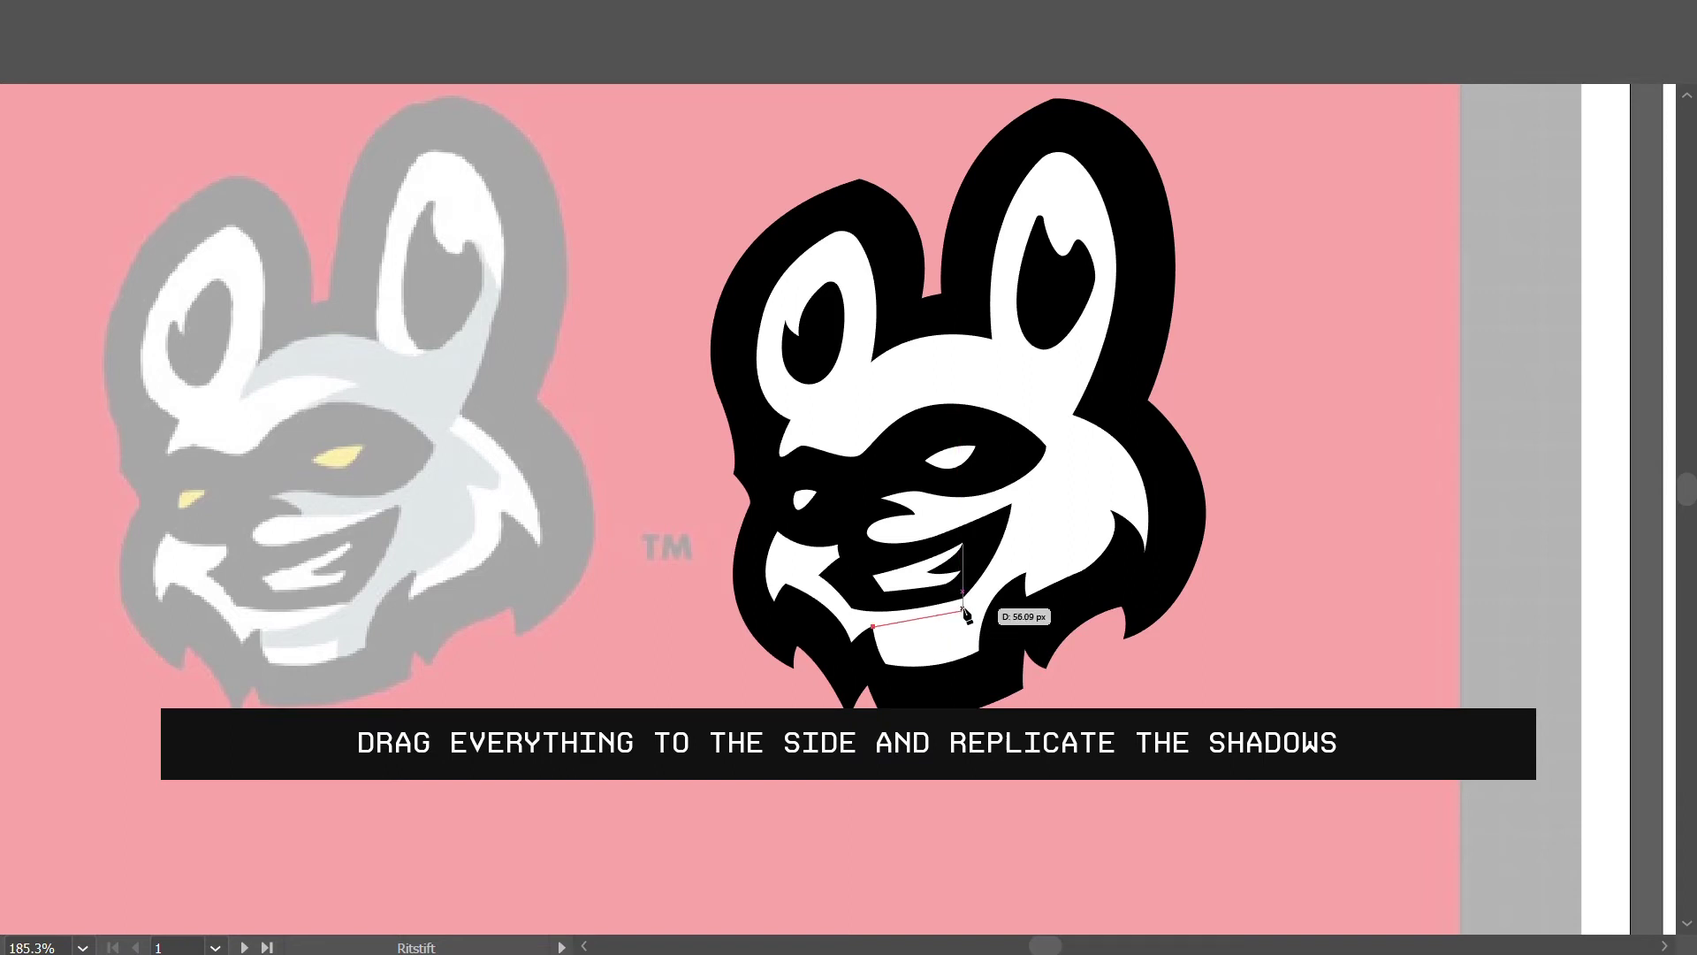
drag(965, 597, 989, 573)
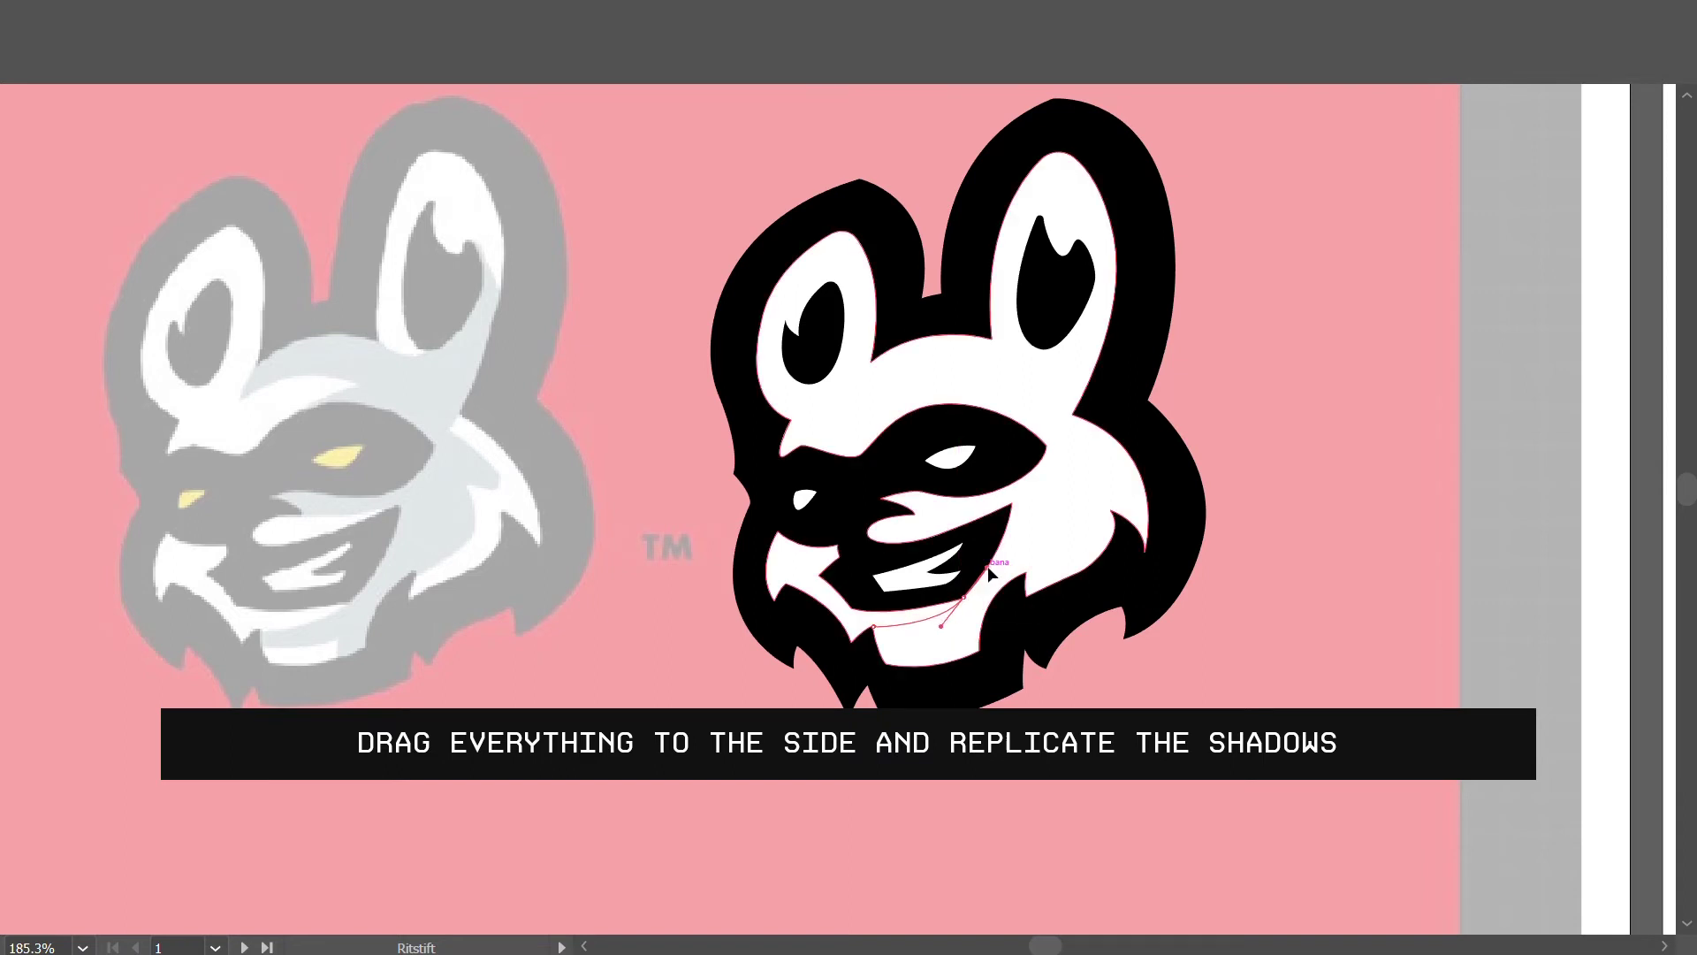
click(990, 525)
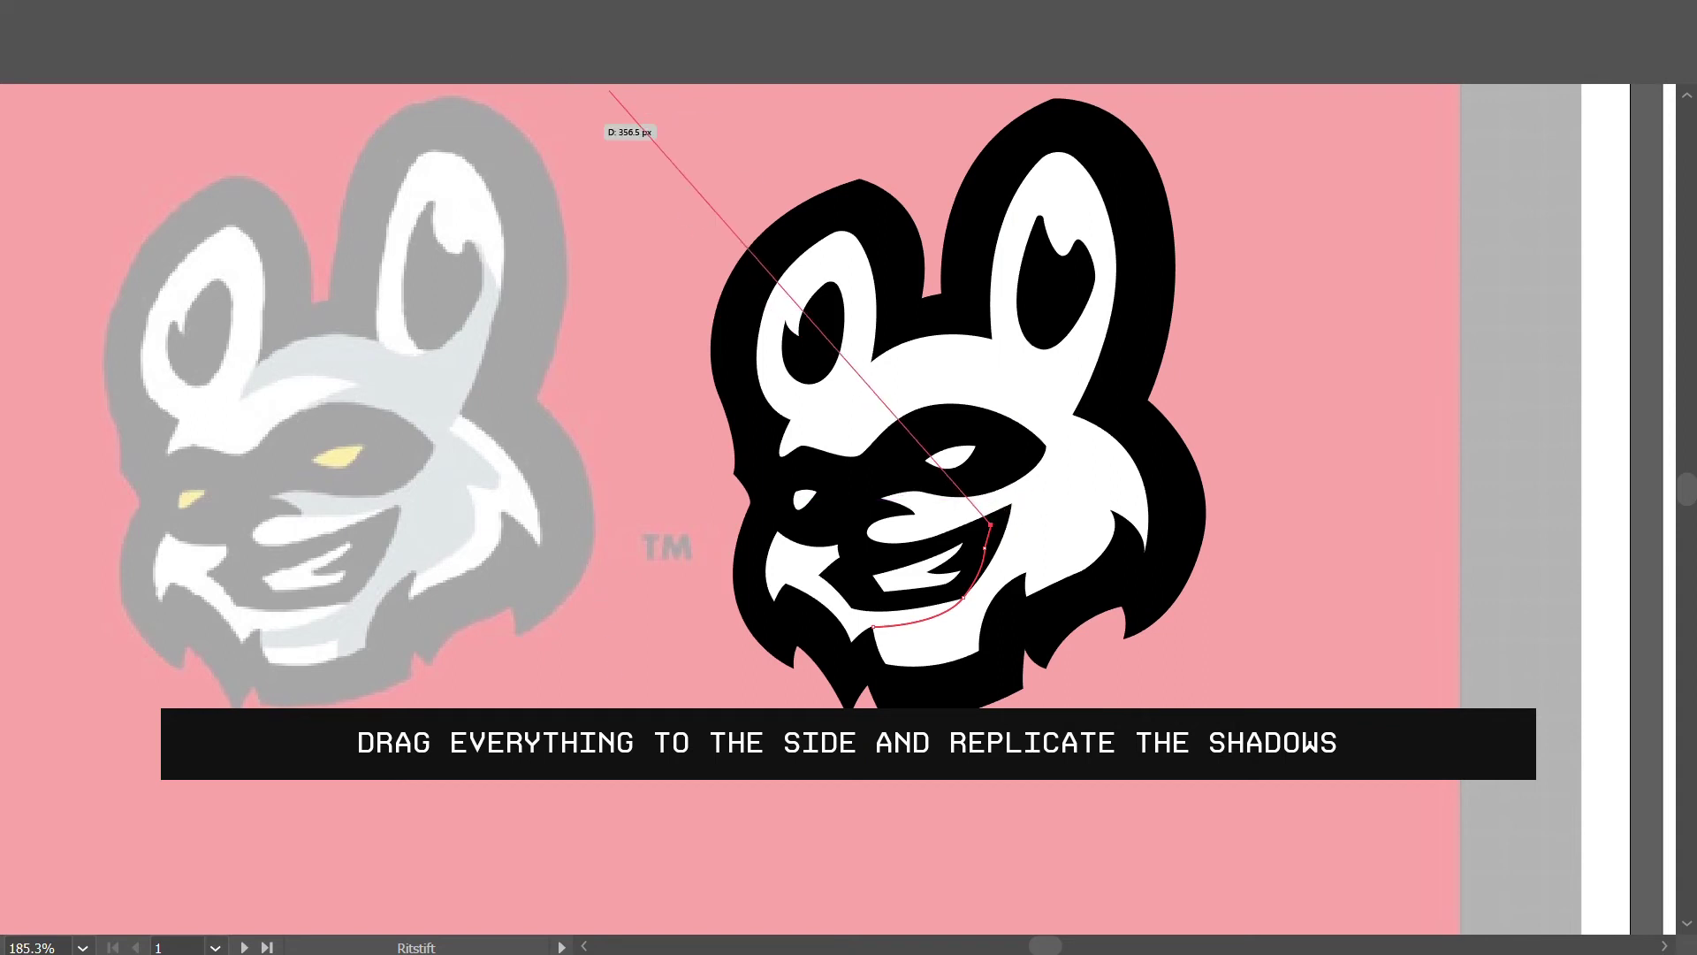
drag(1012, 503, 988, 530)
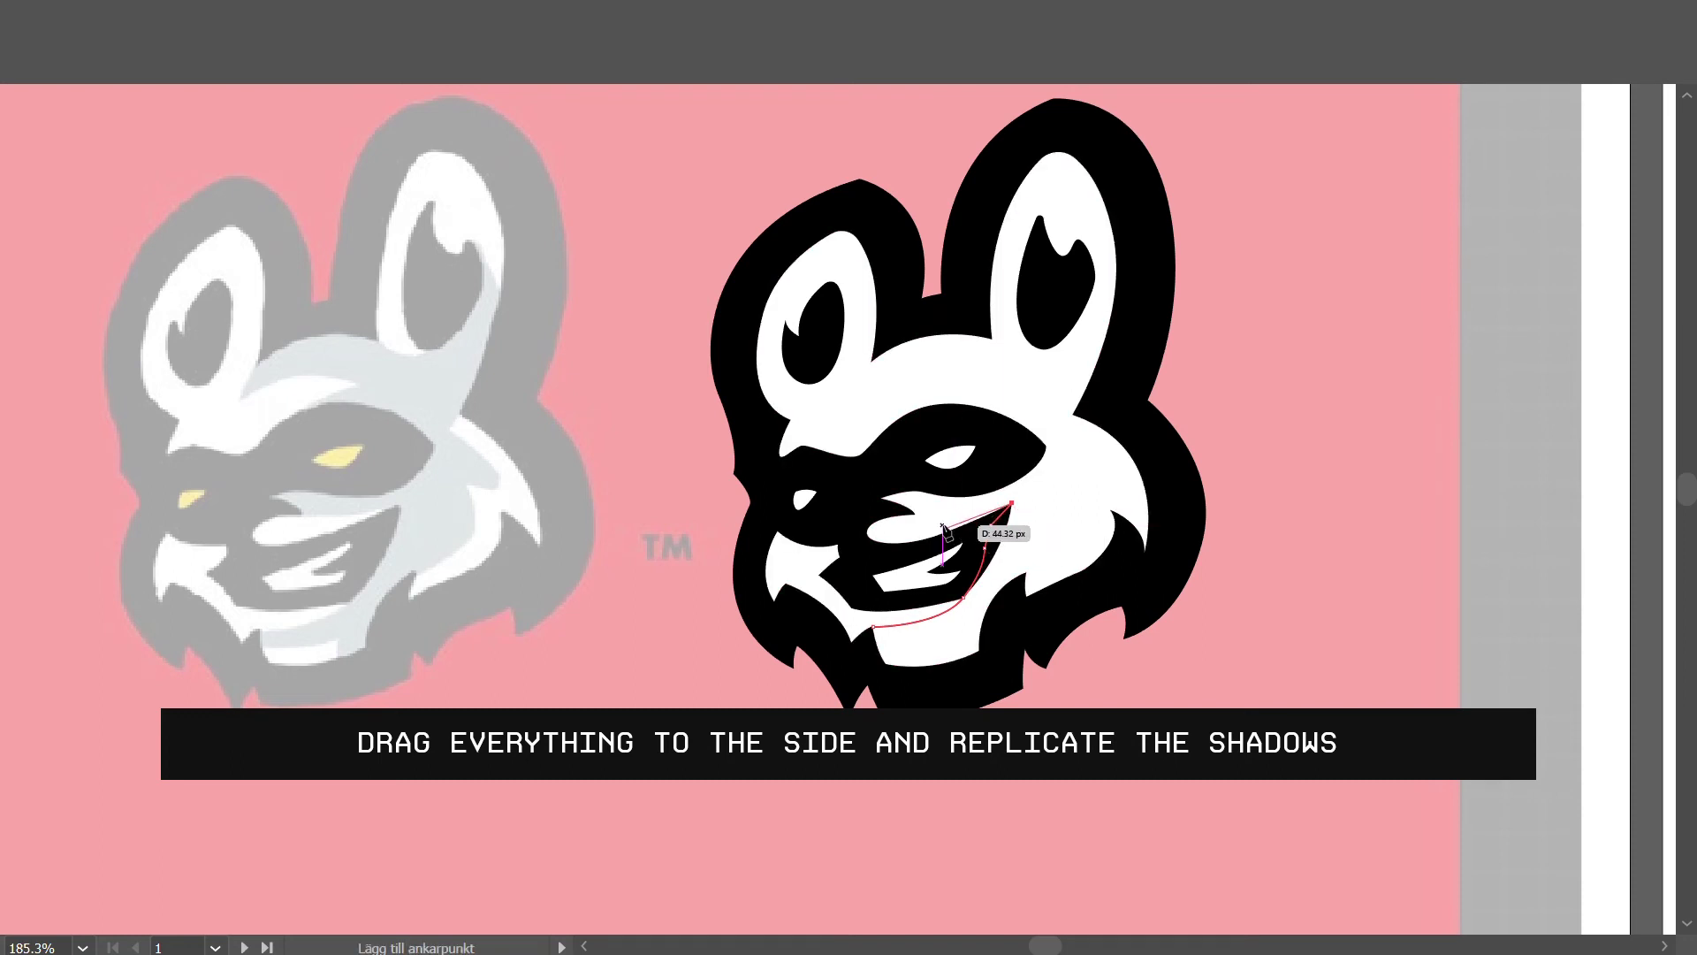
drag(958, 529, 868, 520)
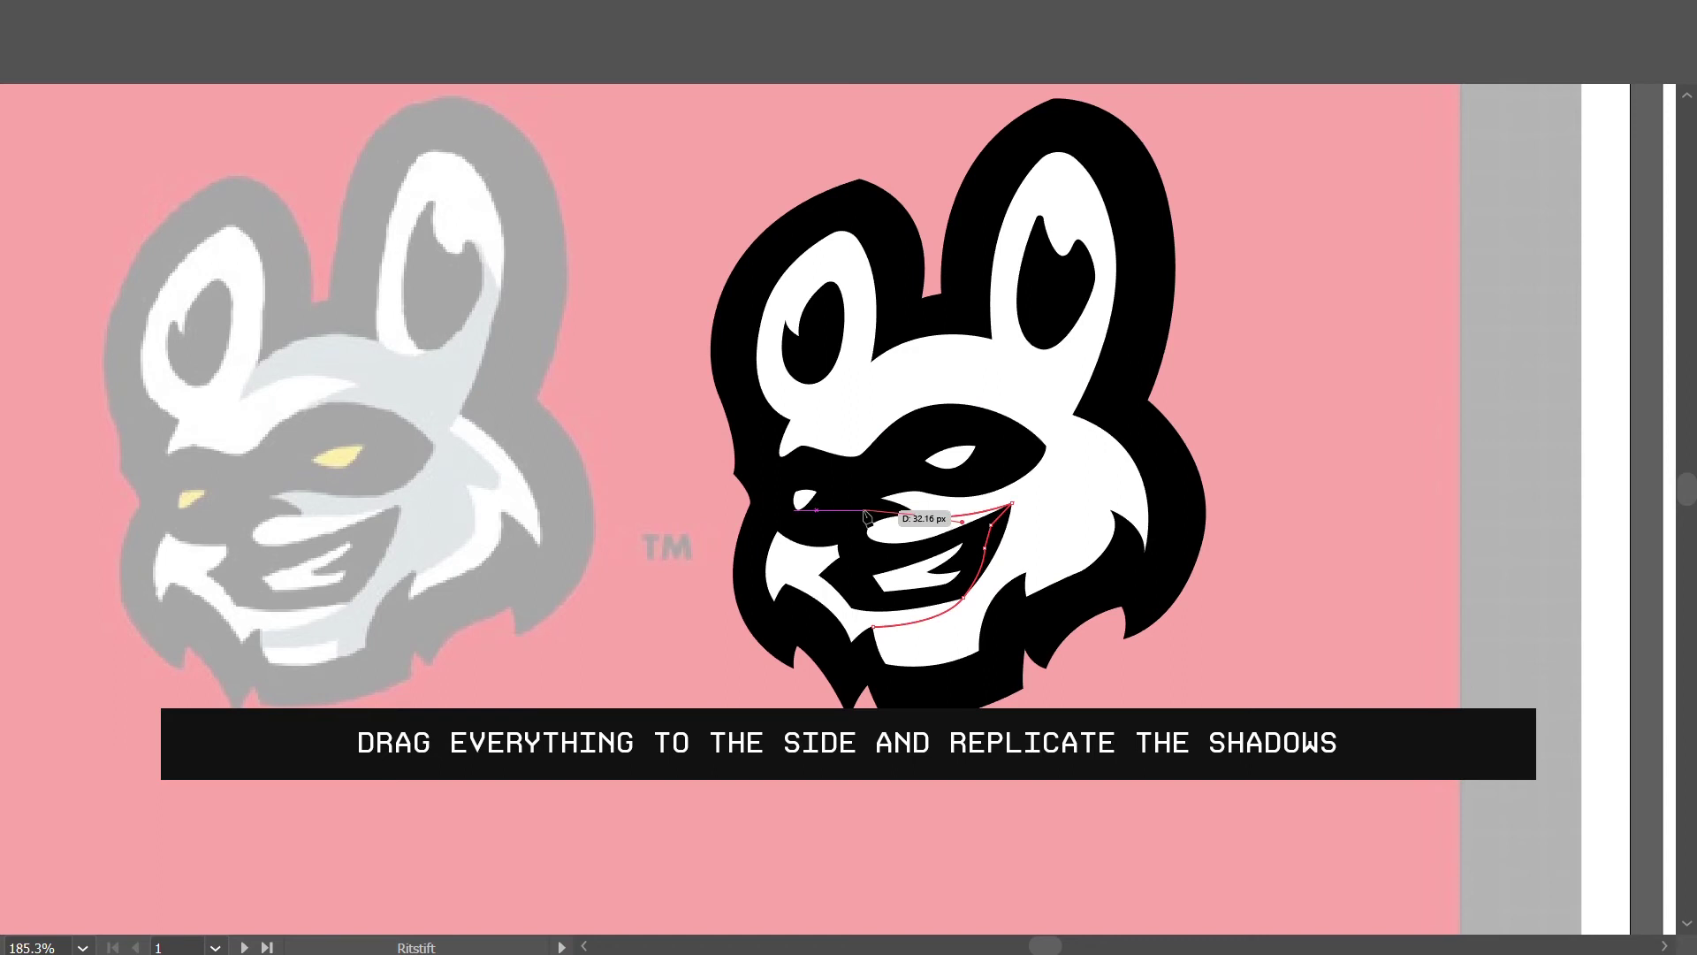
click(879, 478)
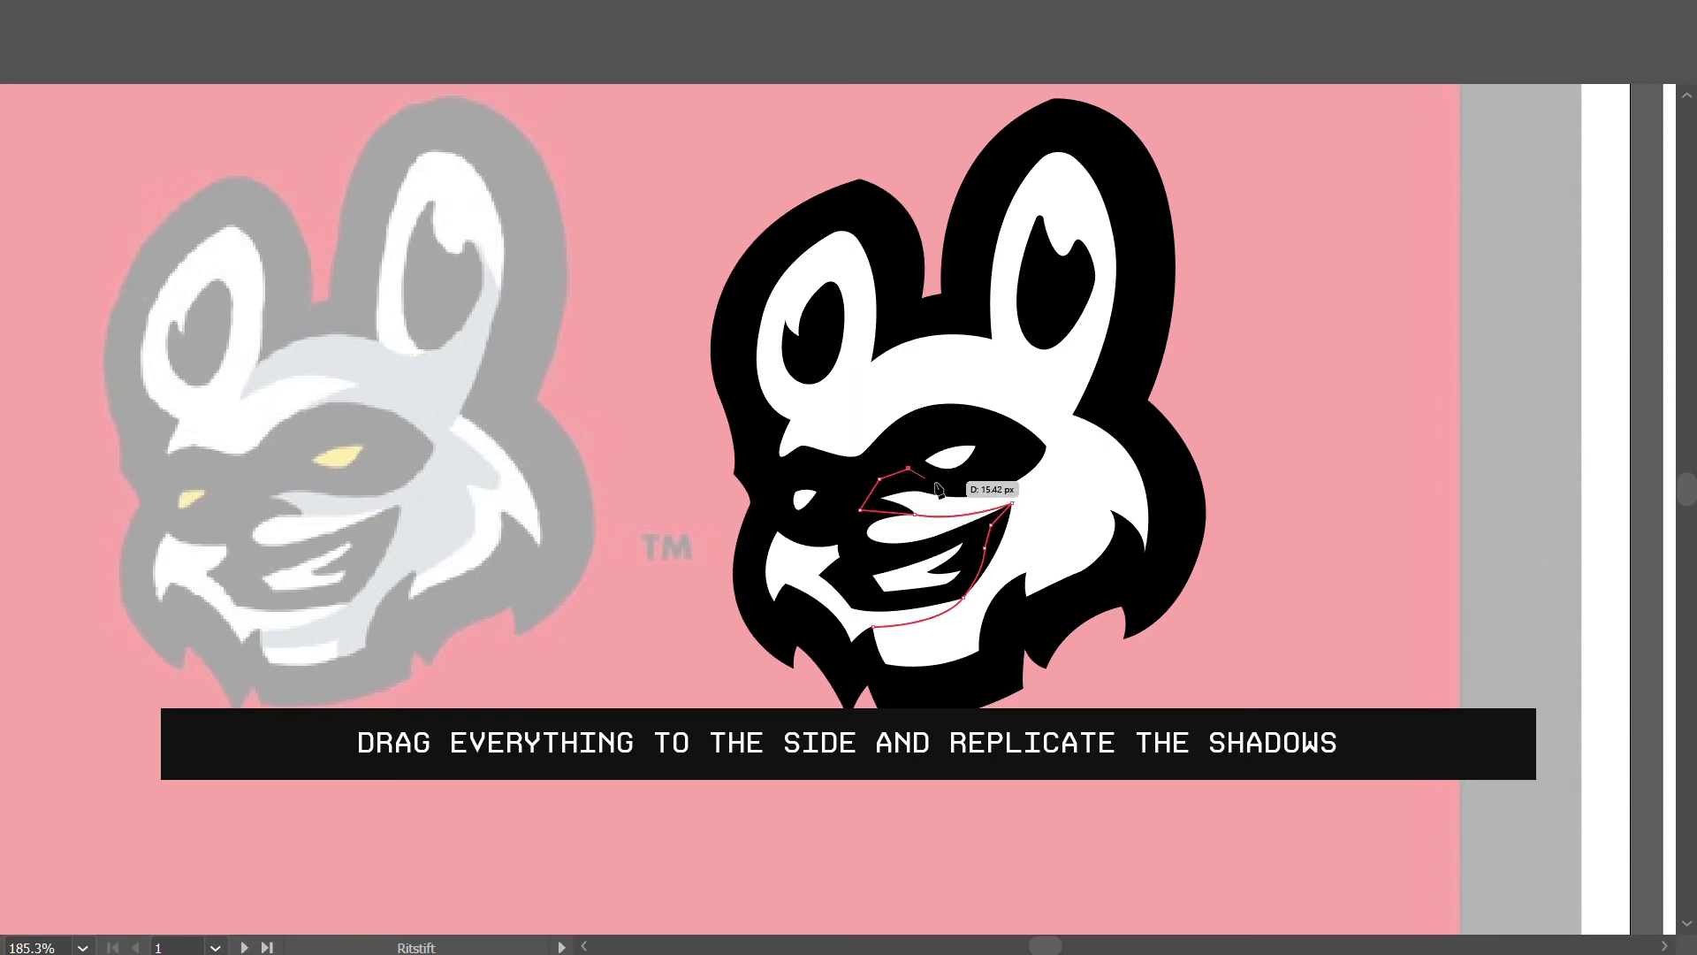
click(939, 485)
click(1012, 457)
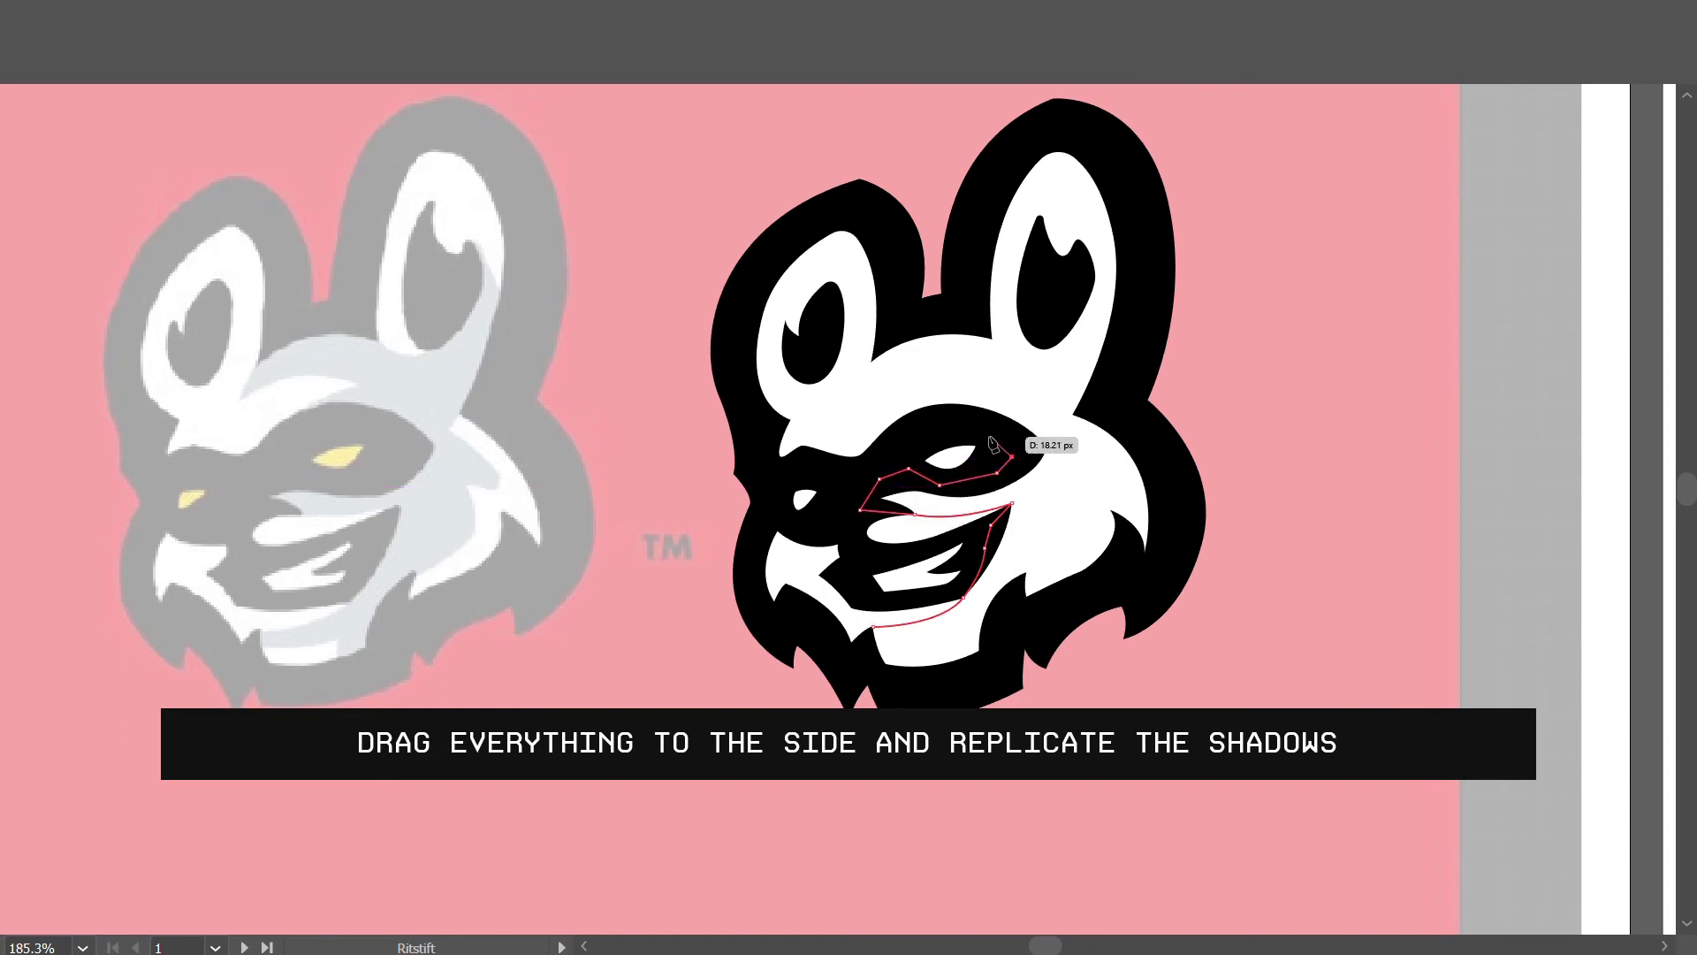
mouse_move(958, 412)
mouse_down()
mouse_move(931, 418)
mouse_move(1061, 379)
mouse_up()
click(1003, 386)
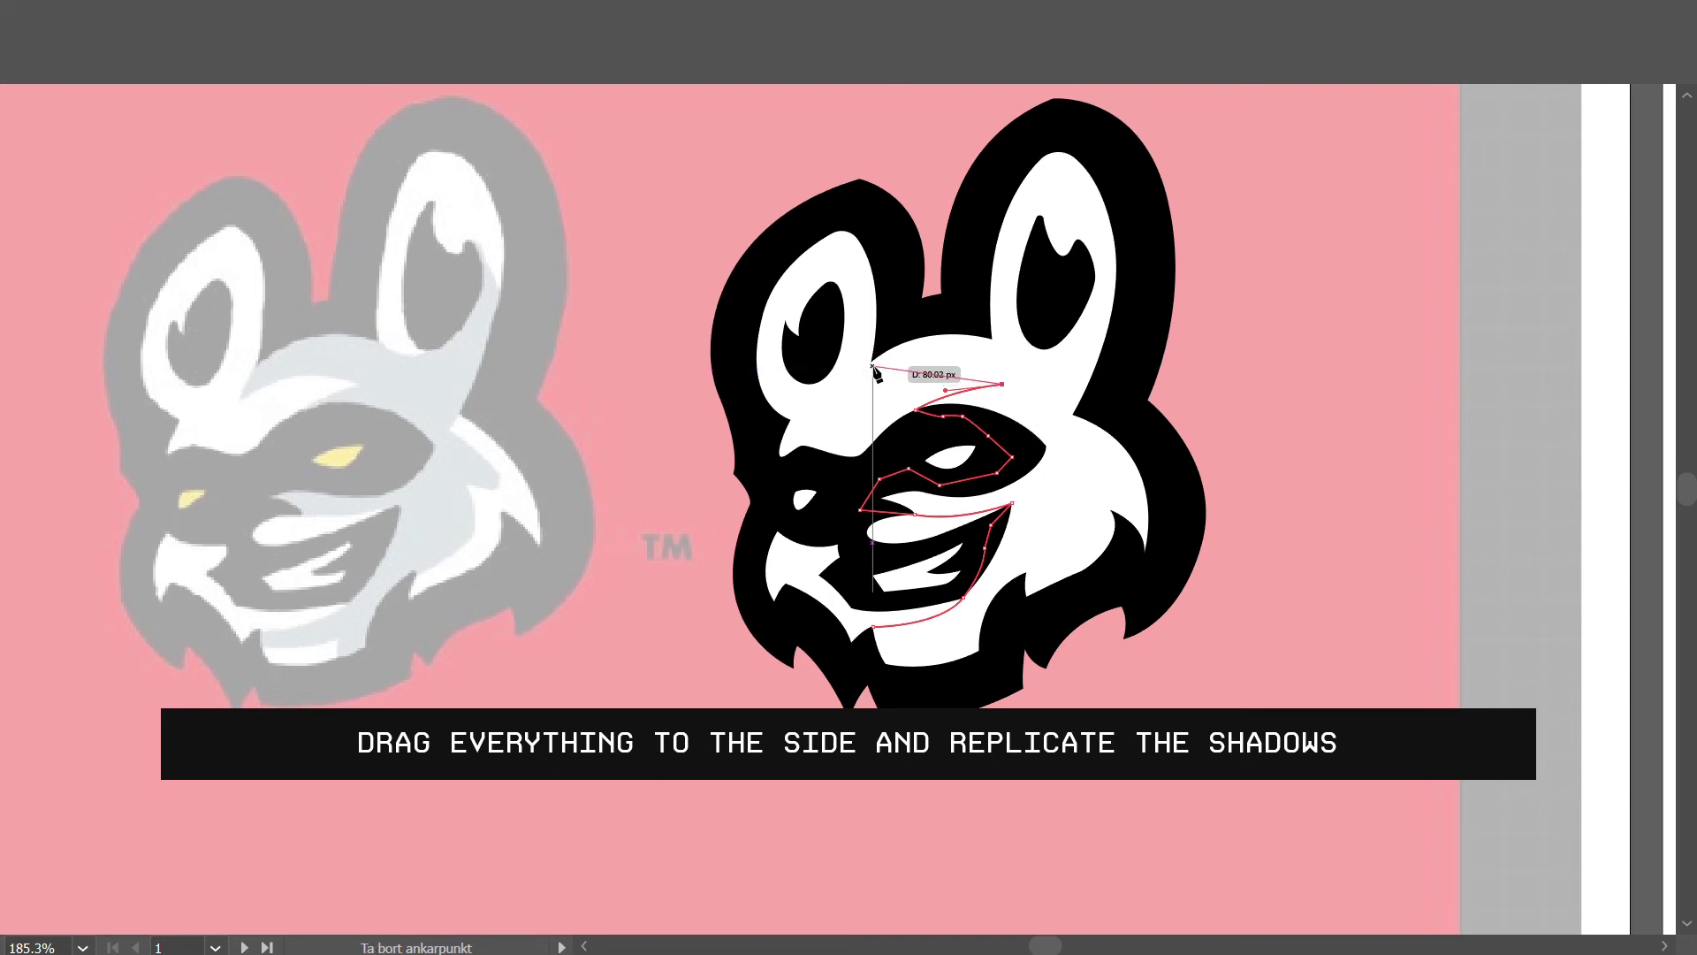
click(849, 394)
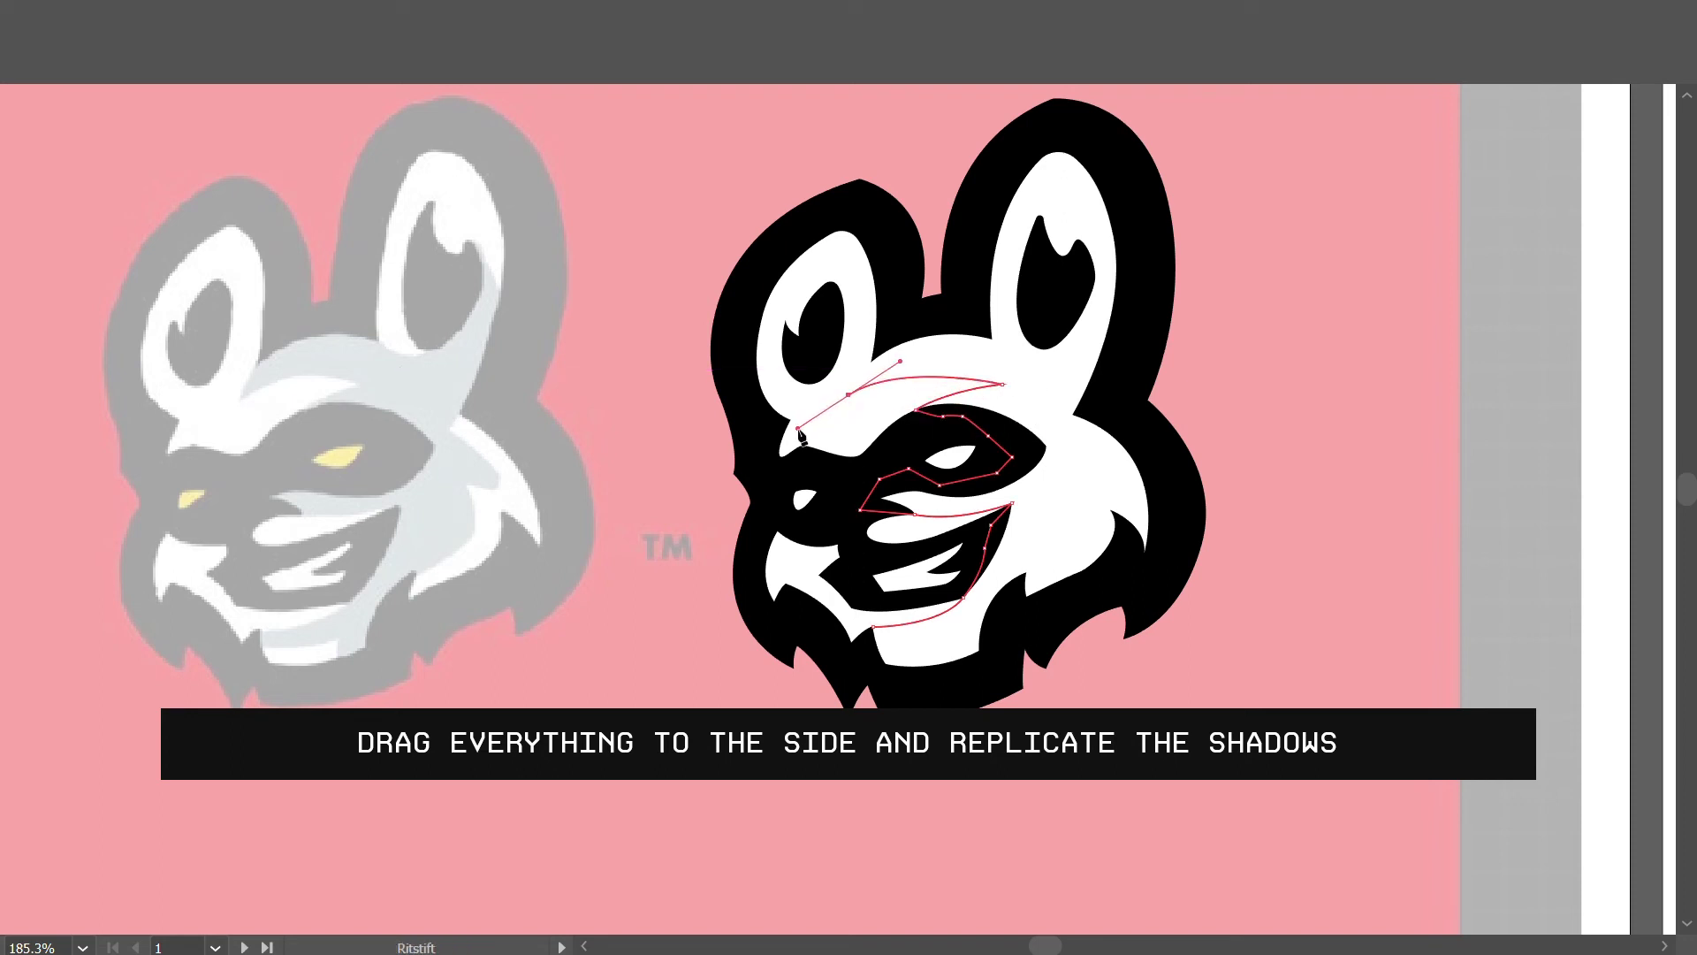
drag(875, 367, 882, 350)
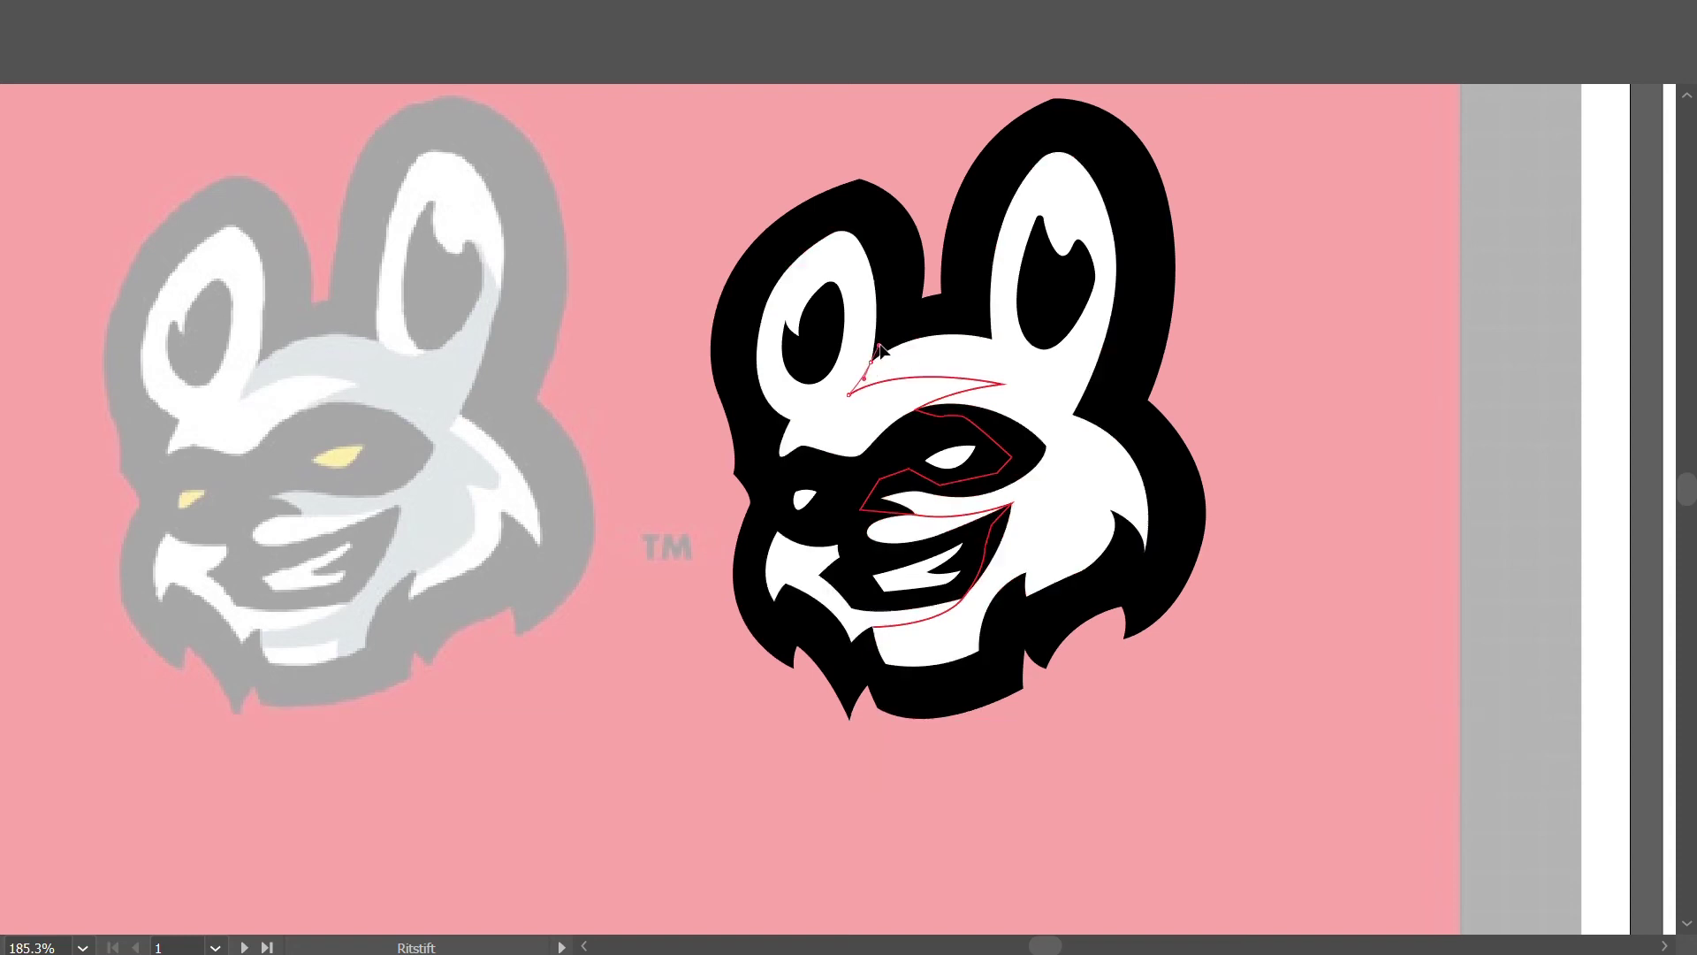
Continue the shadow path across the forehead, into the right ear and down the cheek.
click(930, 314)
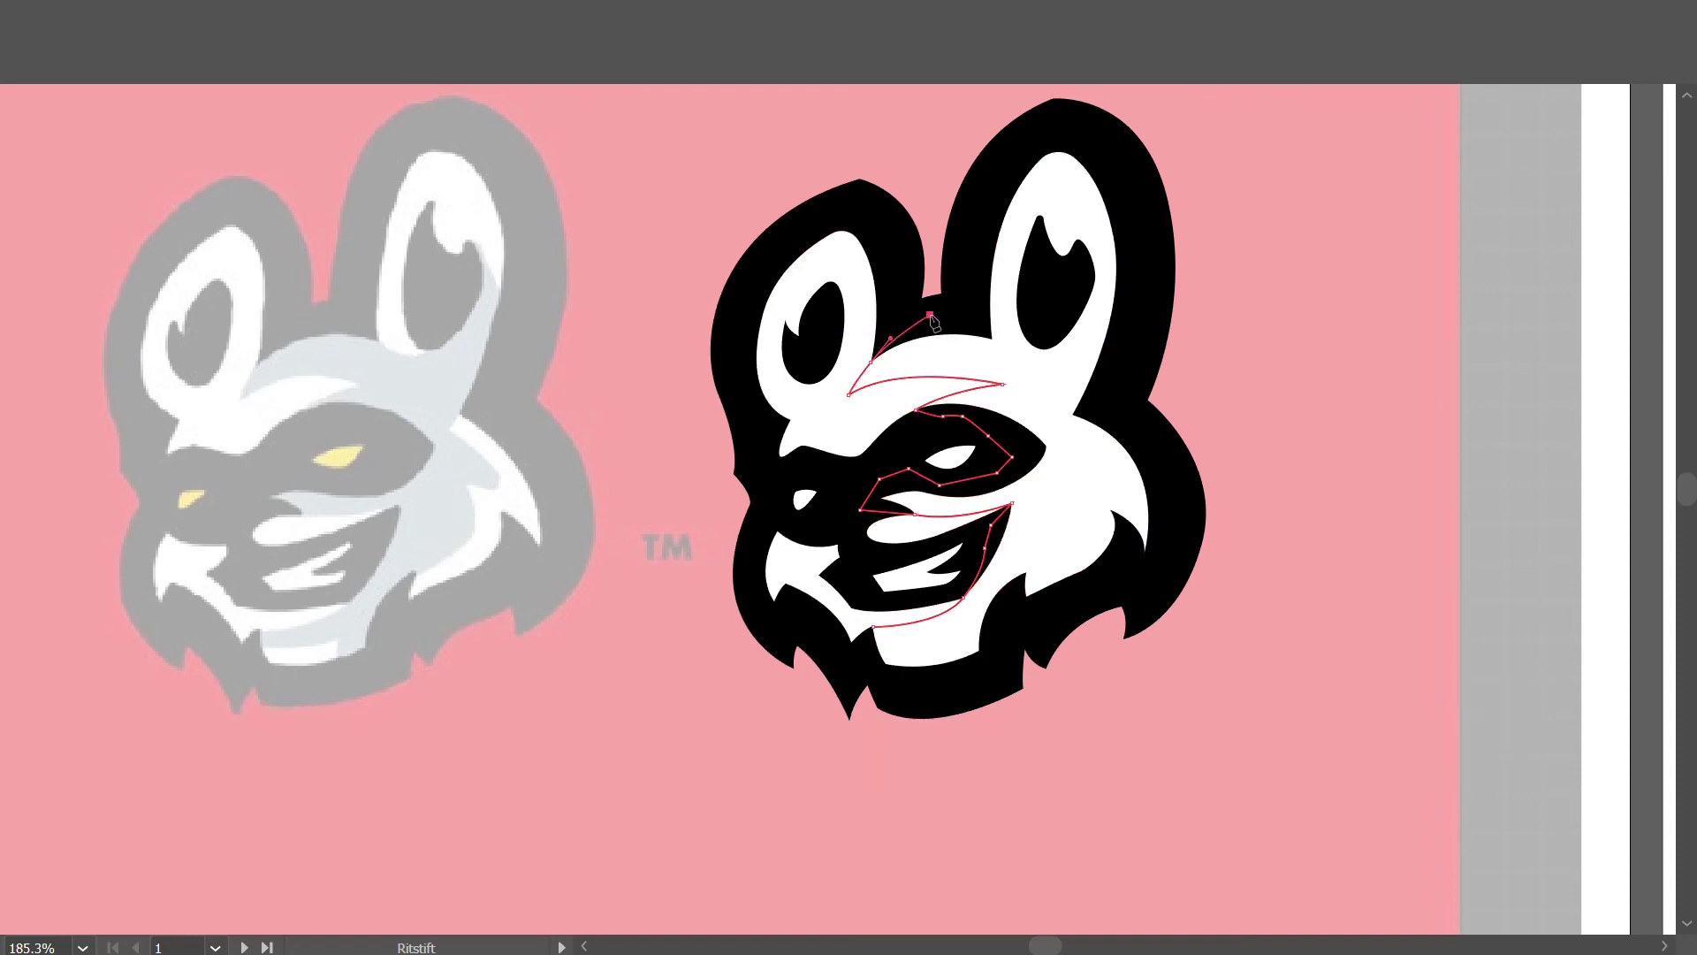
click(992, 339)
drag(1070, 339, 1116, 256)
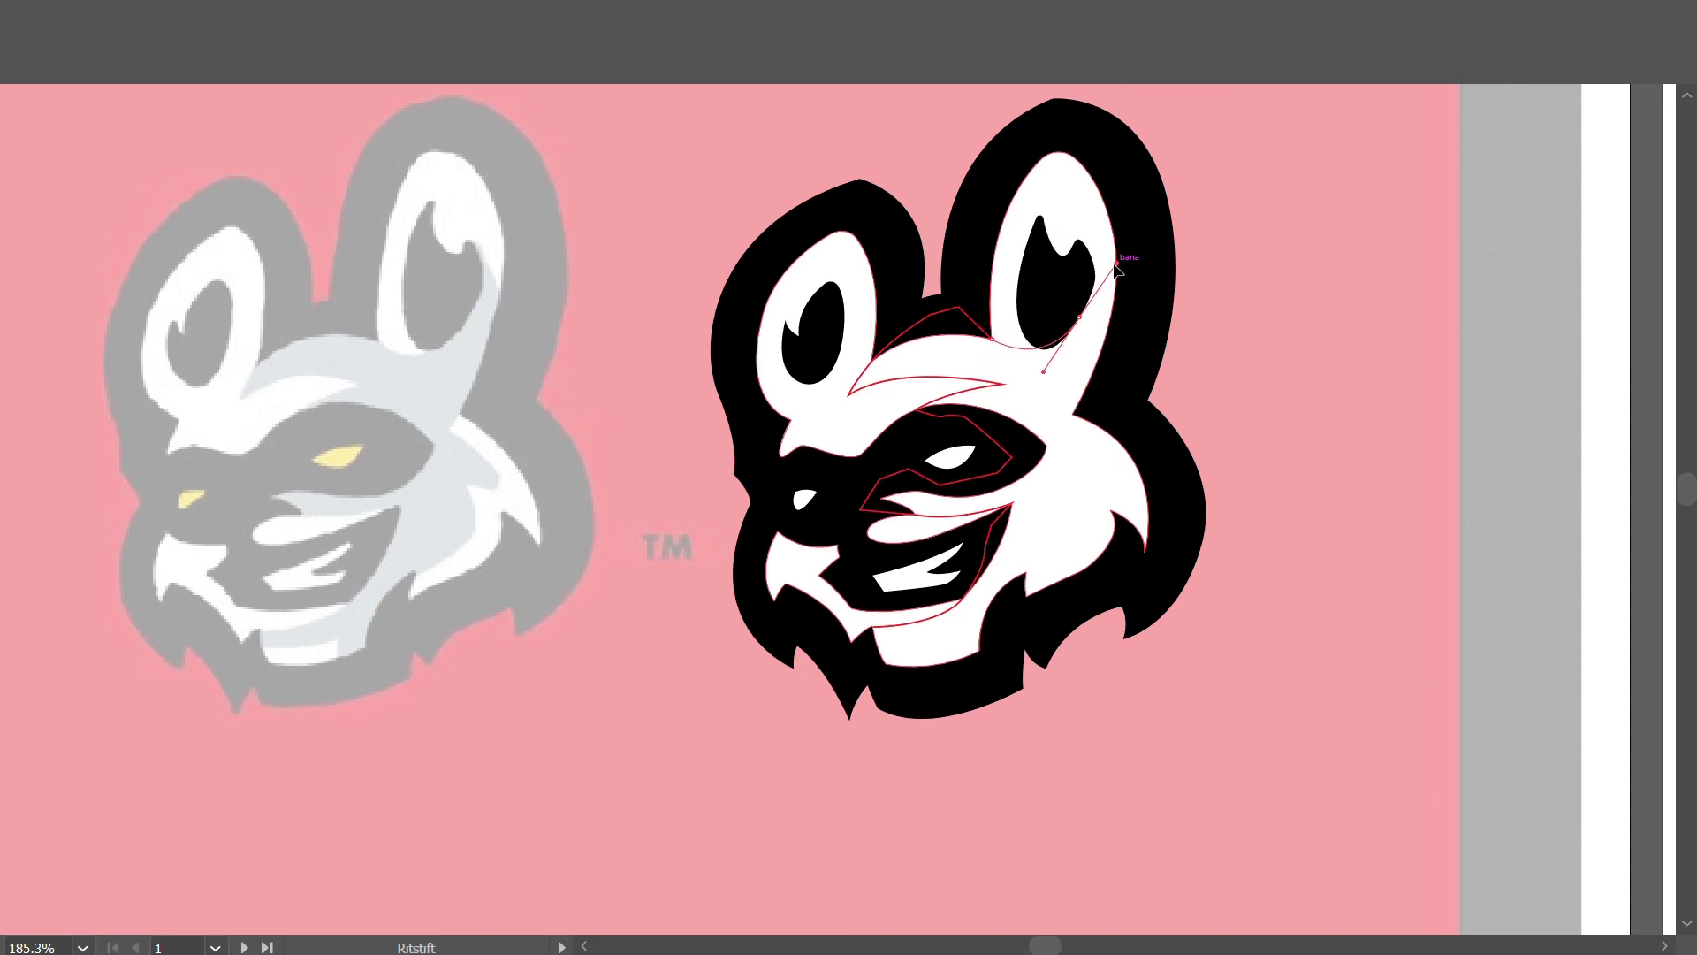
click(1079, 316)
click(1041, 294)
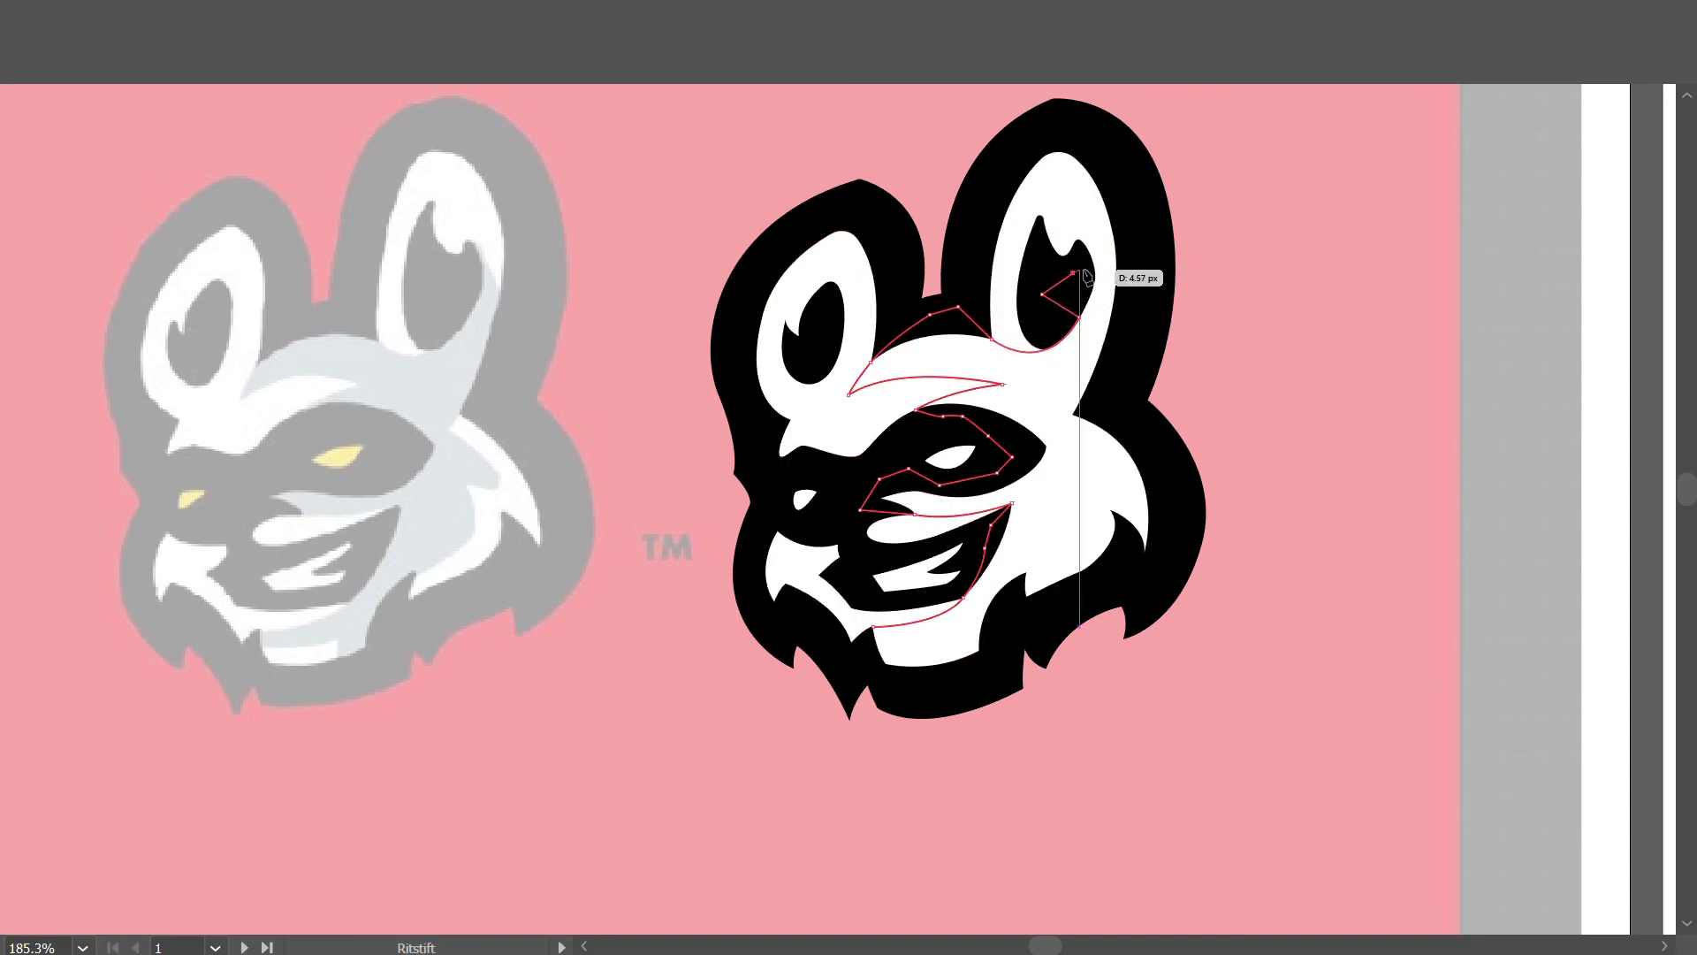
click(1089, 262)
click(1082, 240)
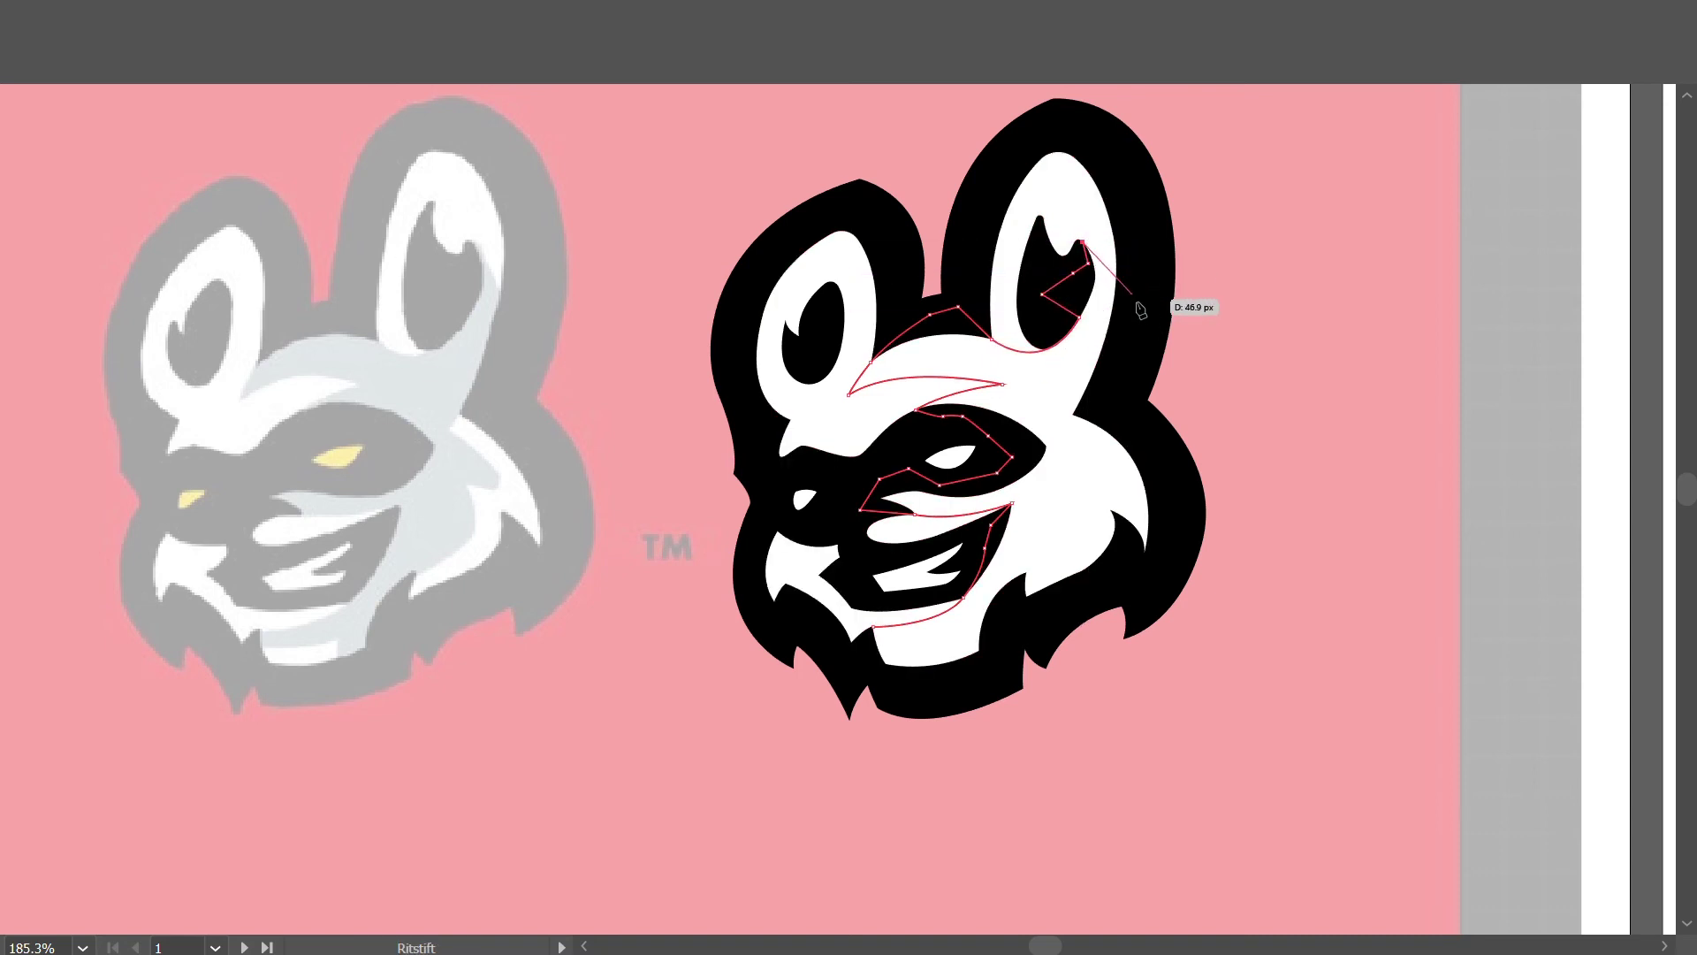
drag(1122, 305, 1125, 360)
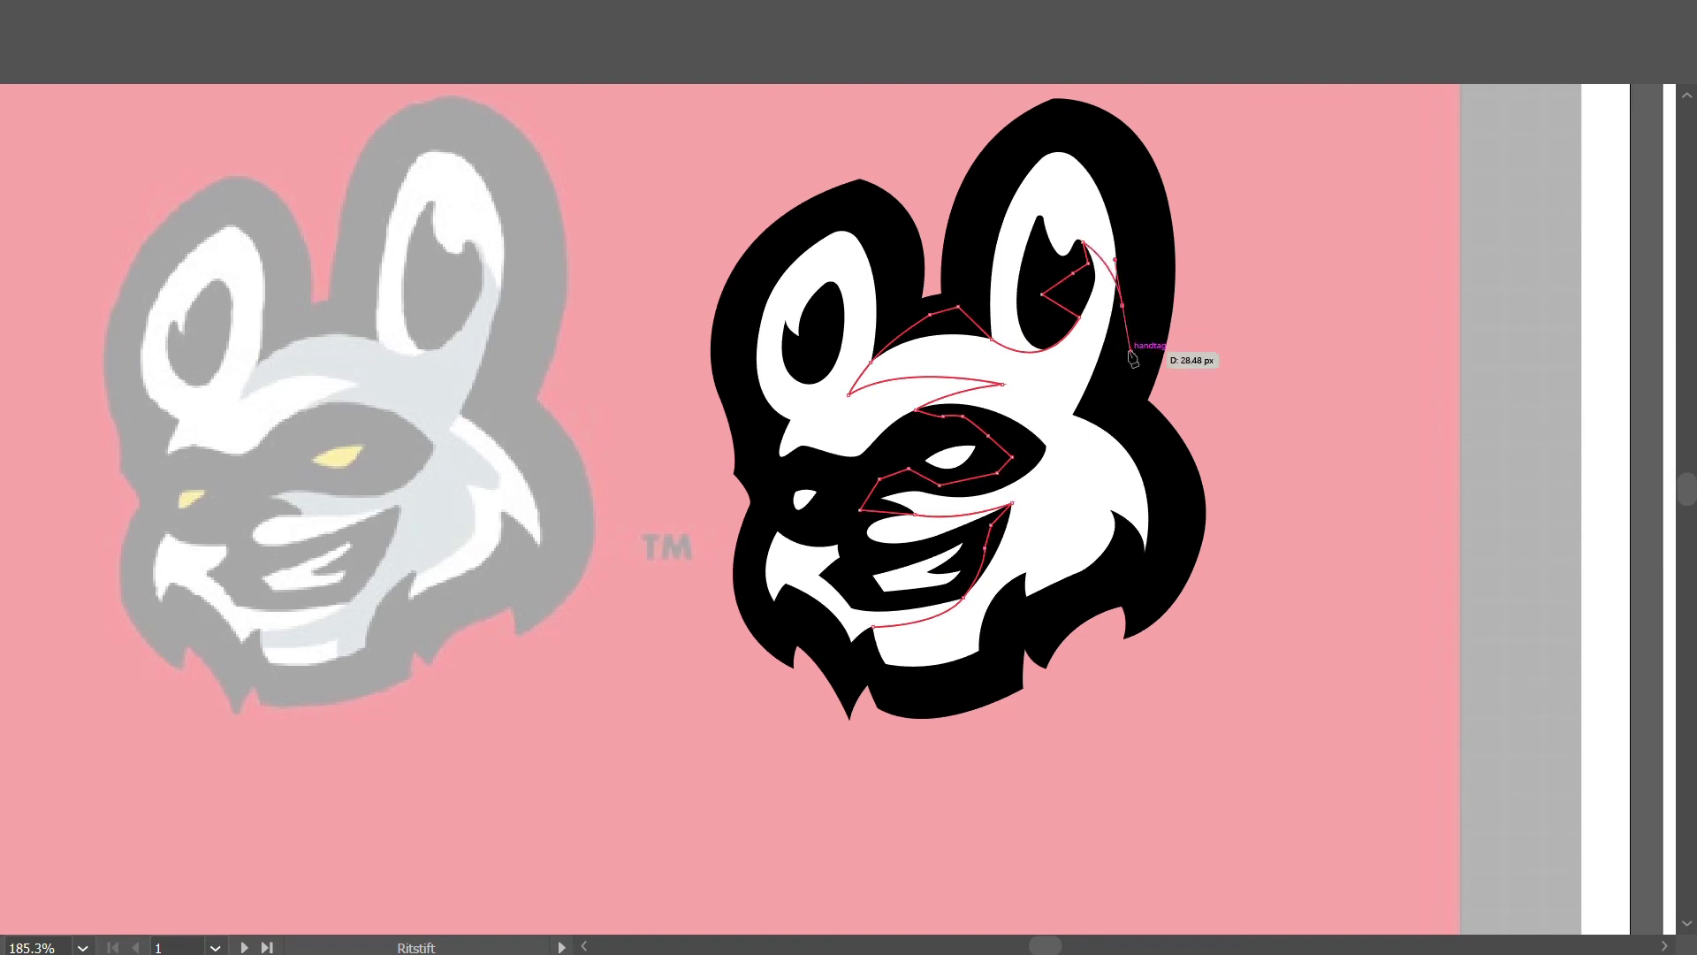
click(1117, 369)
click(1073, 414)
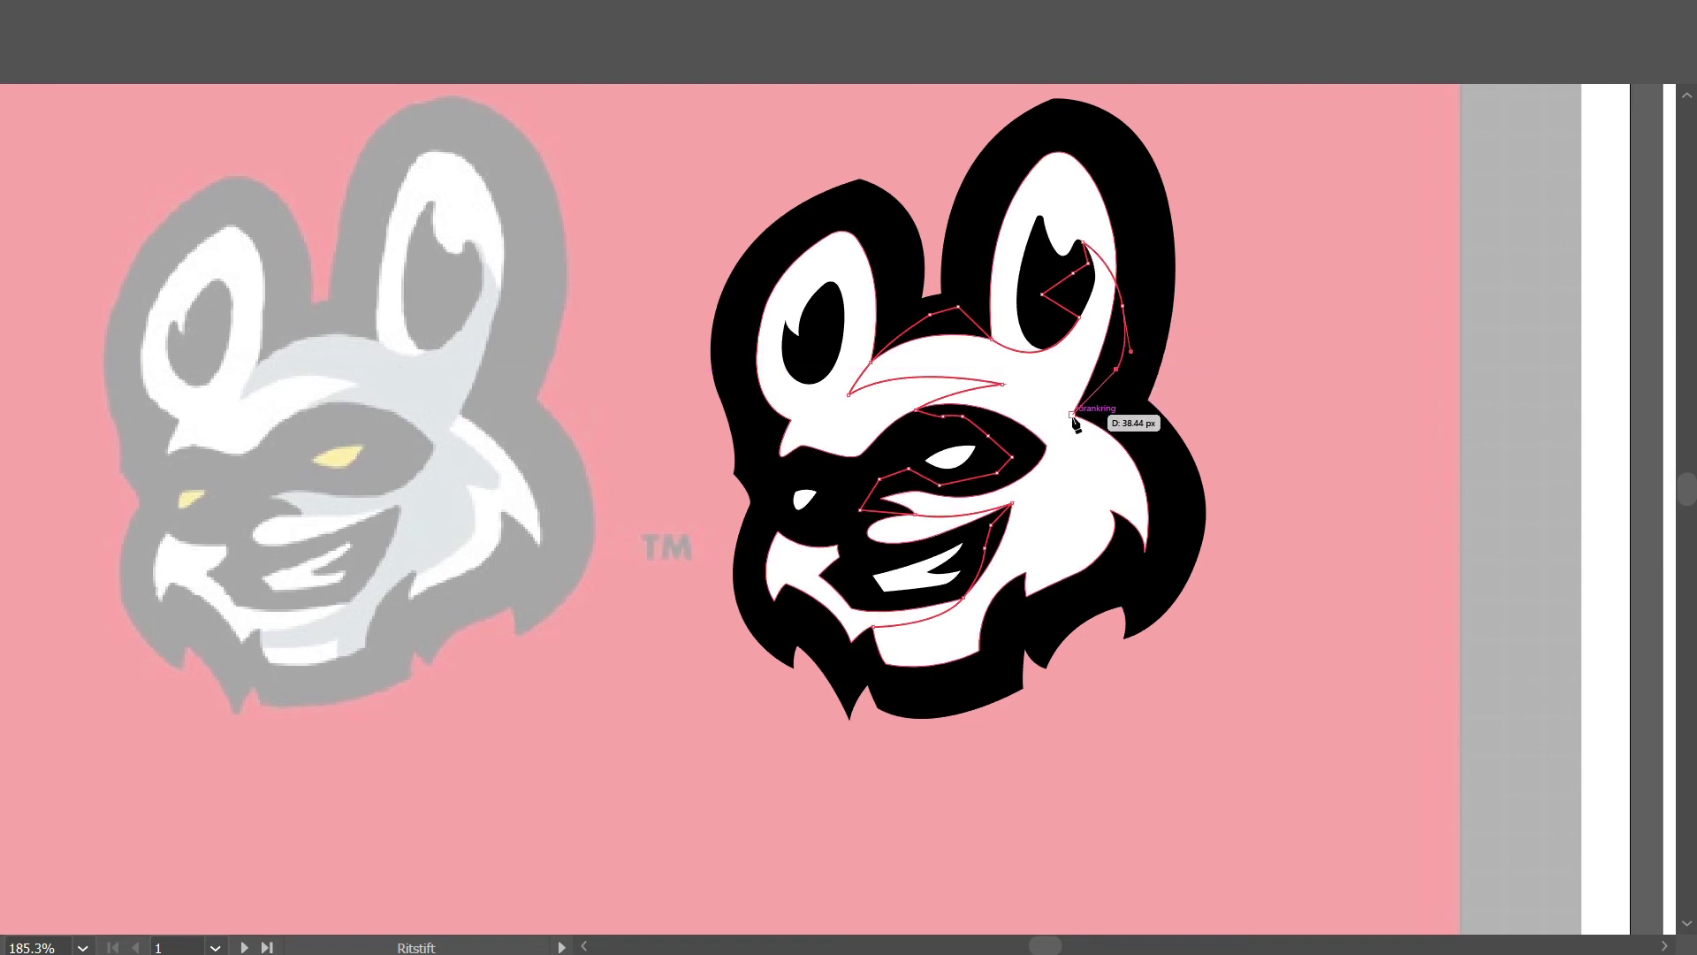
Trace the jaw and chin back to the start point and close the shadow path.
scroll(1072, 438, down, 2)
click(1066, 390)
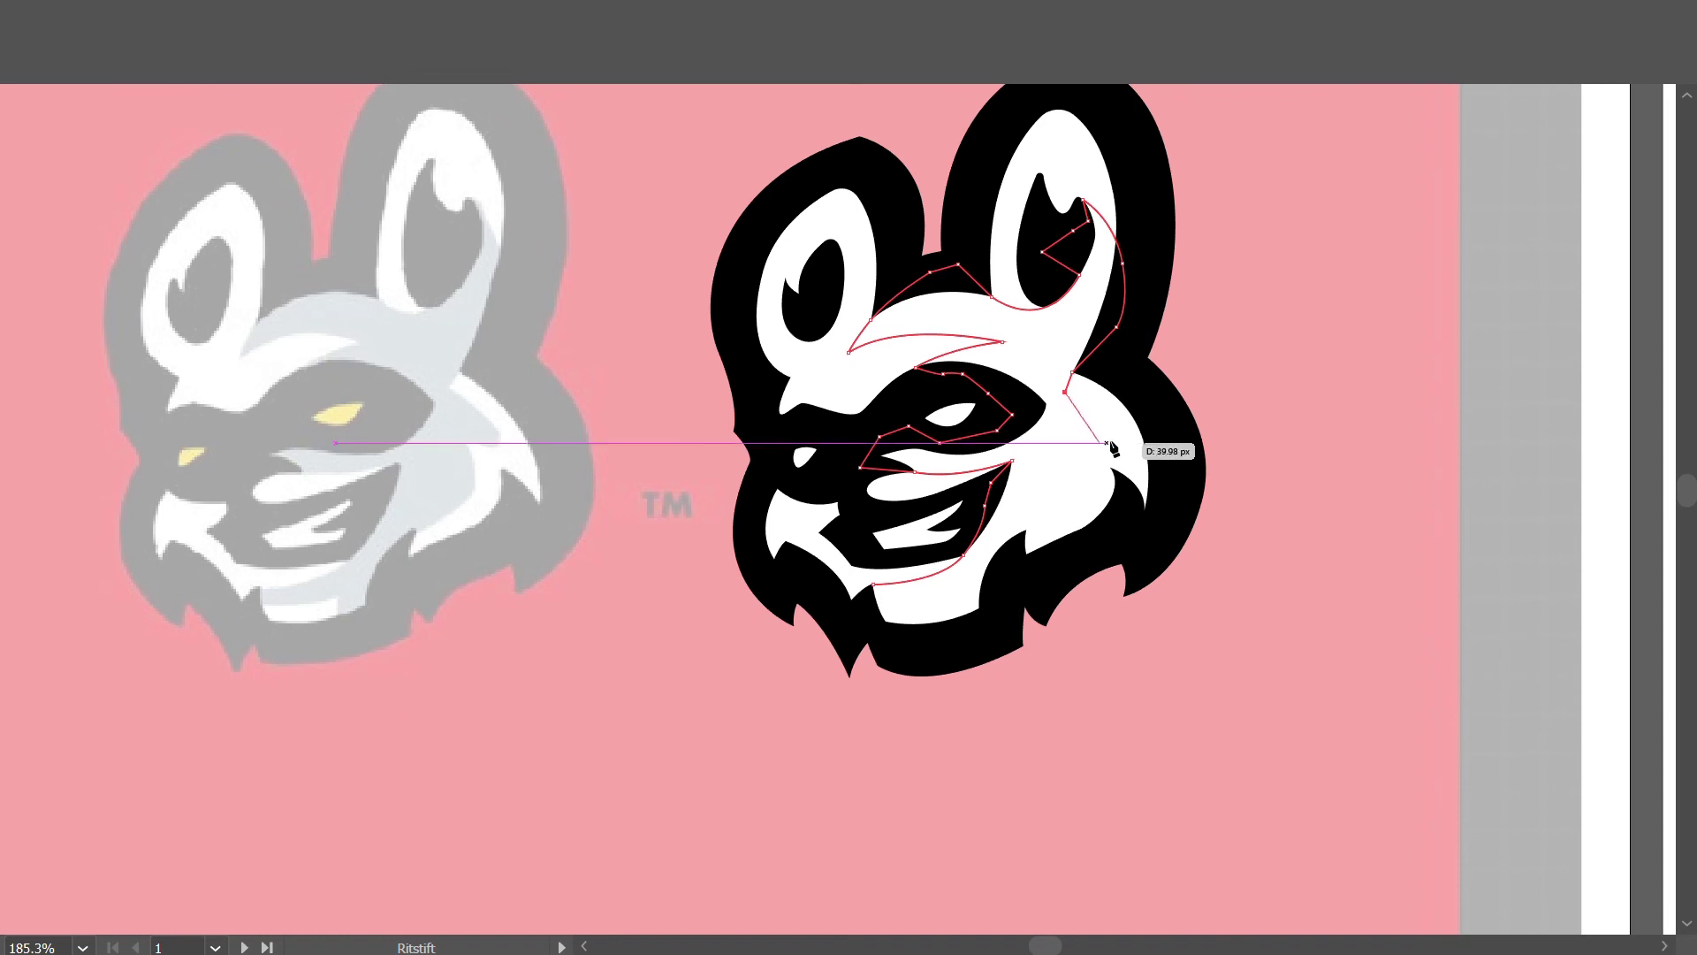
drag(1112, 442, 1123, 462)
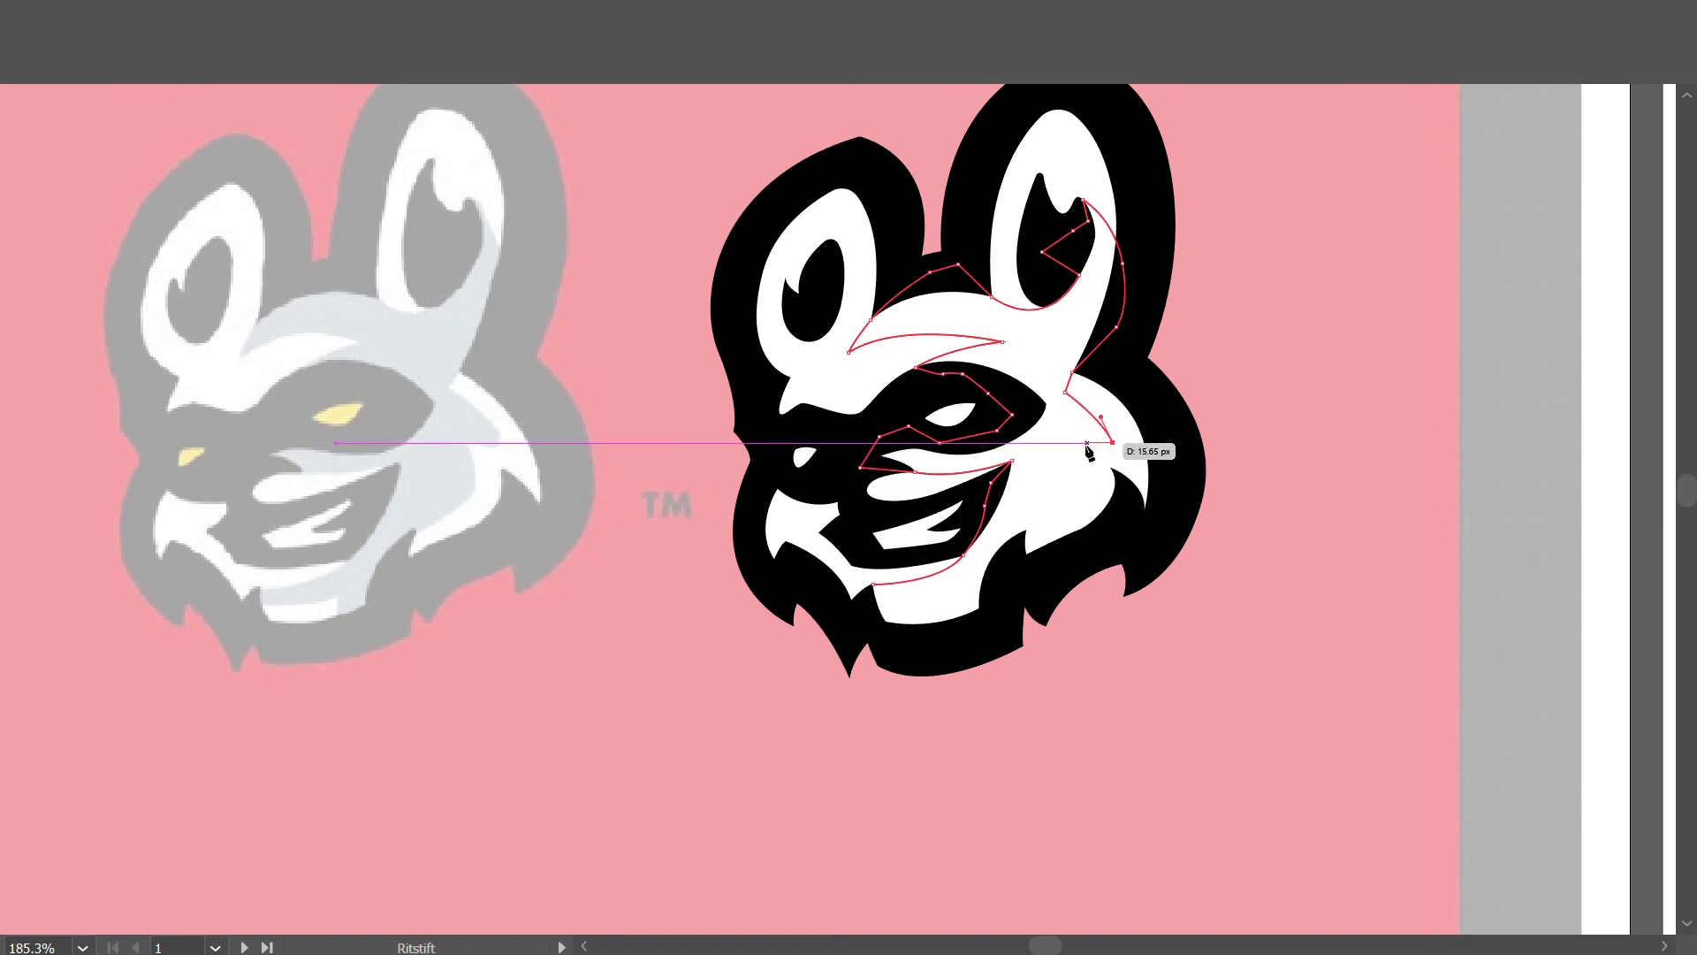
click(1058, 447)
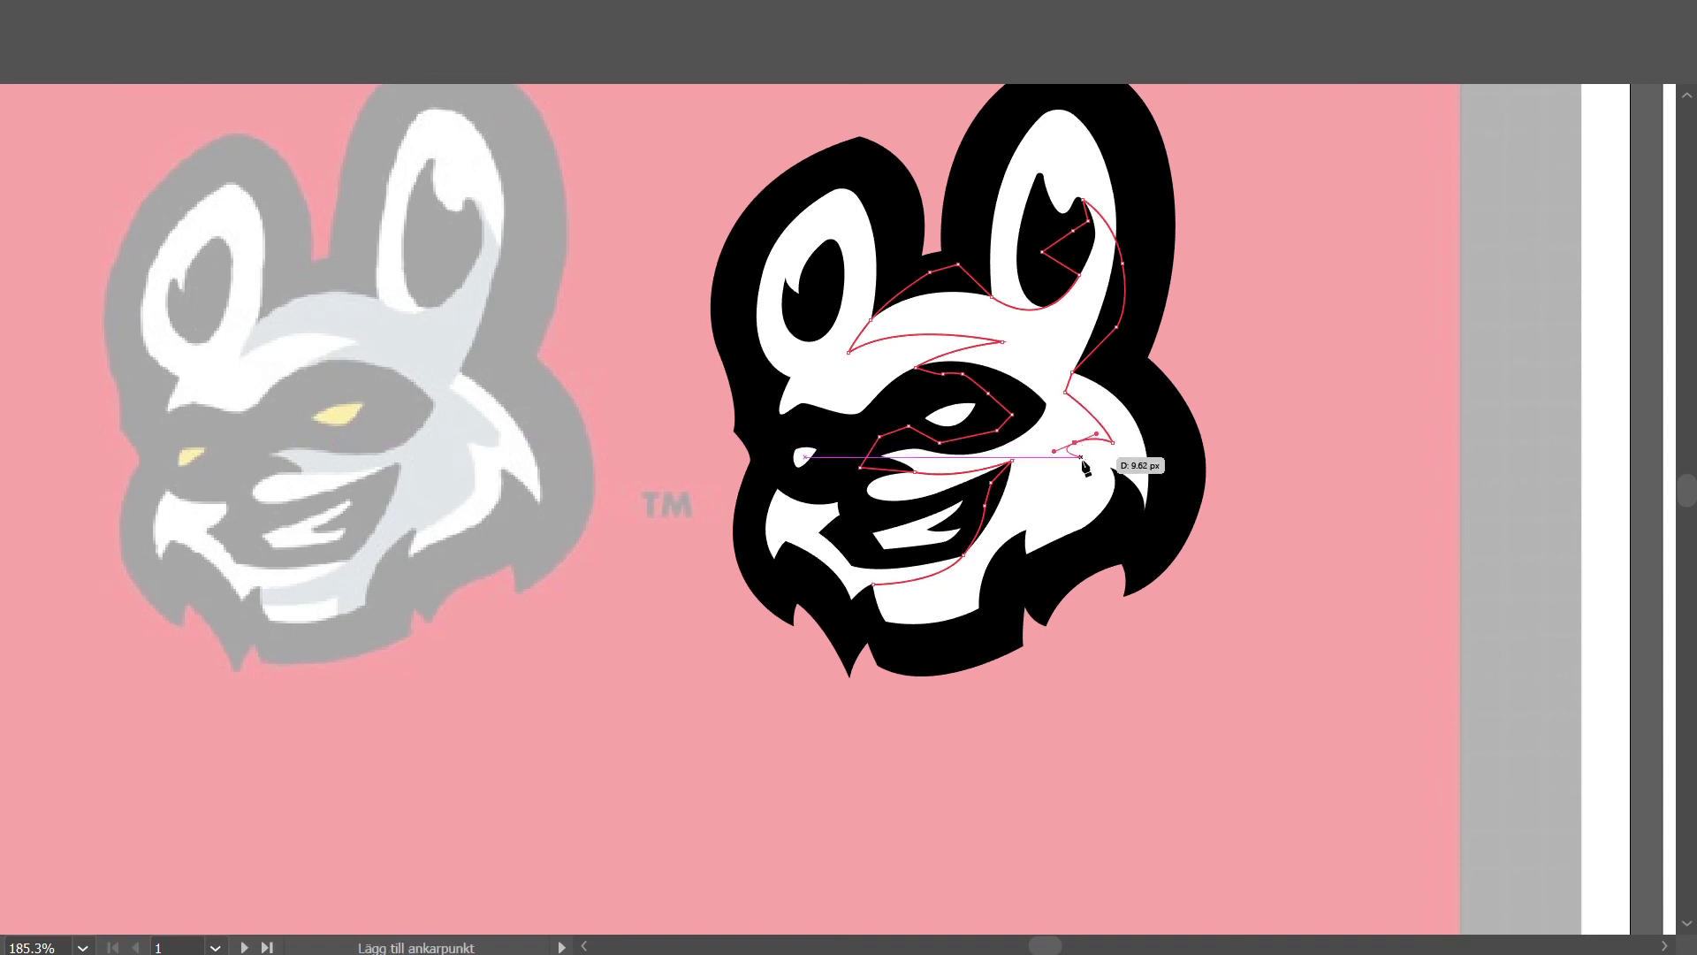
click(1076, 442)
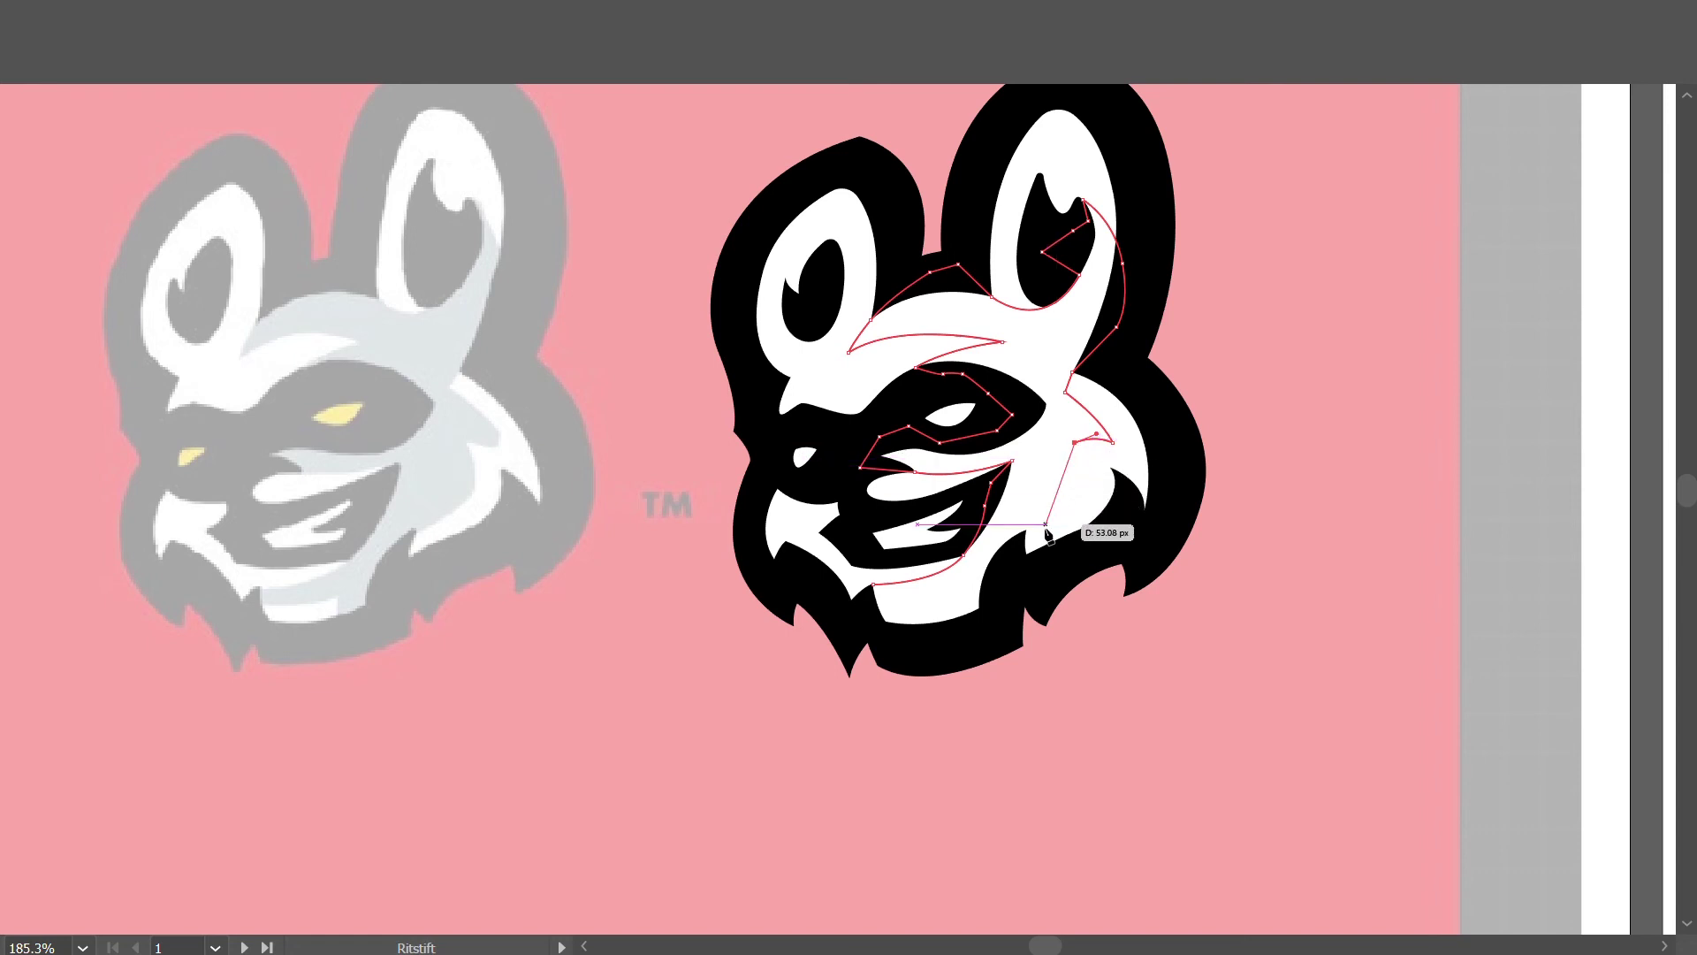
drag(1026, 529, 1093, 493)
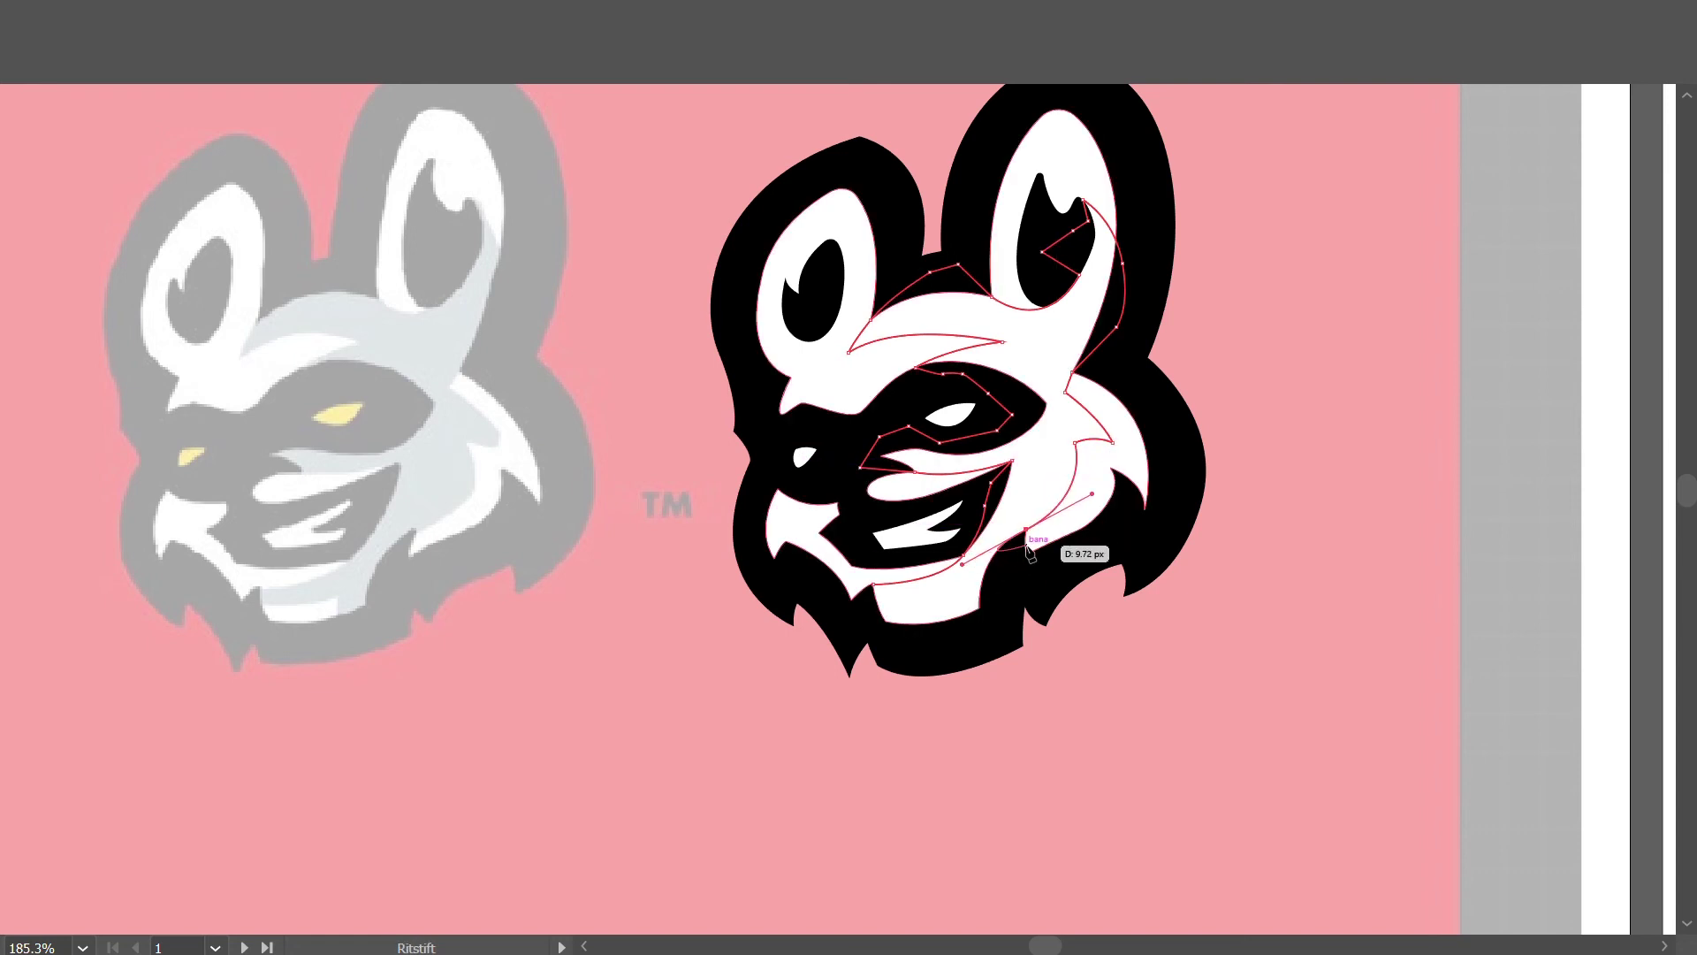
click(1026, 529)
click(1001, 573)
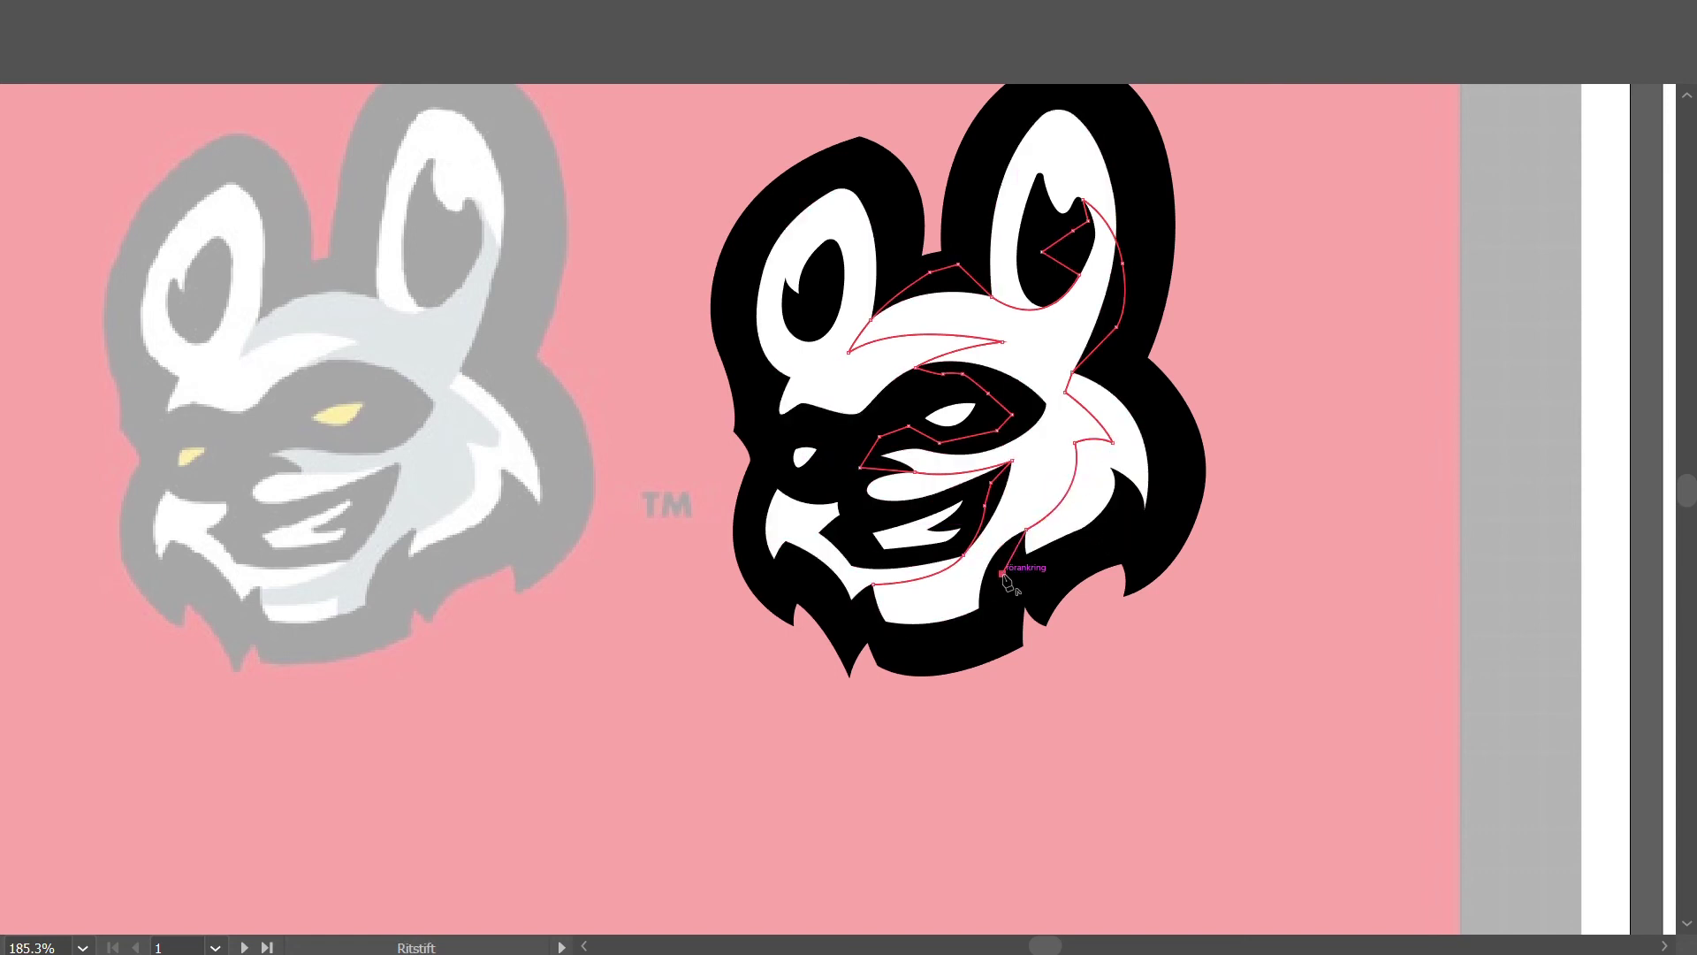
click(981, 582)
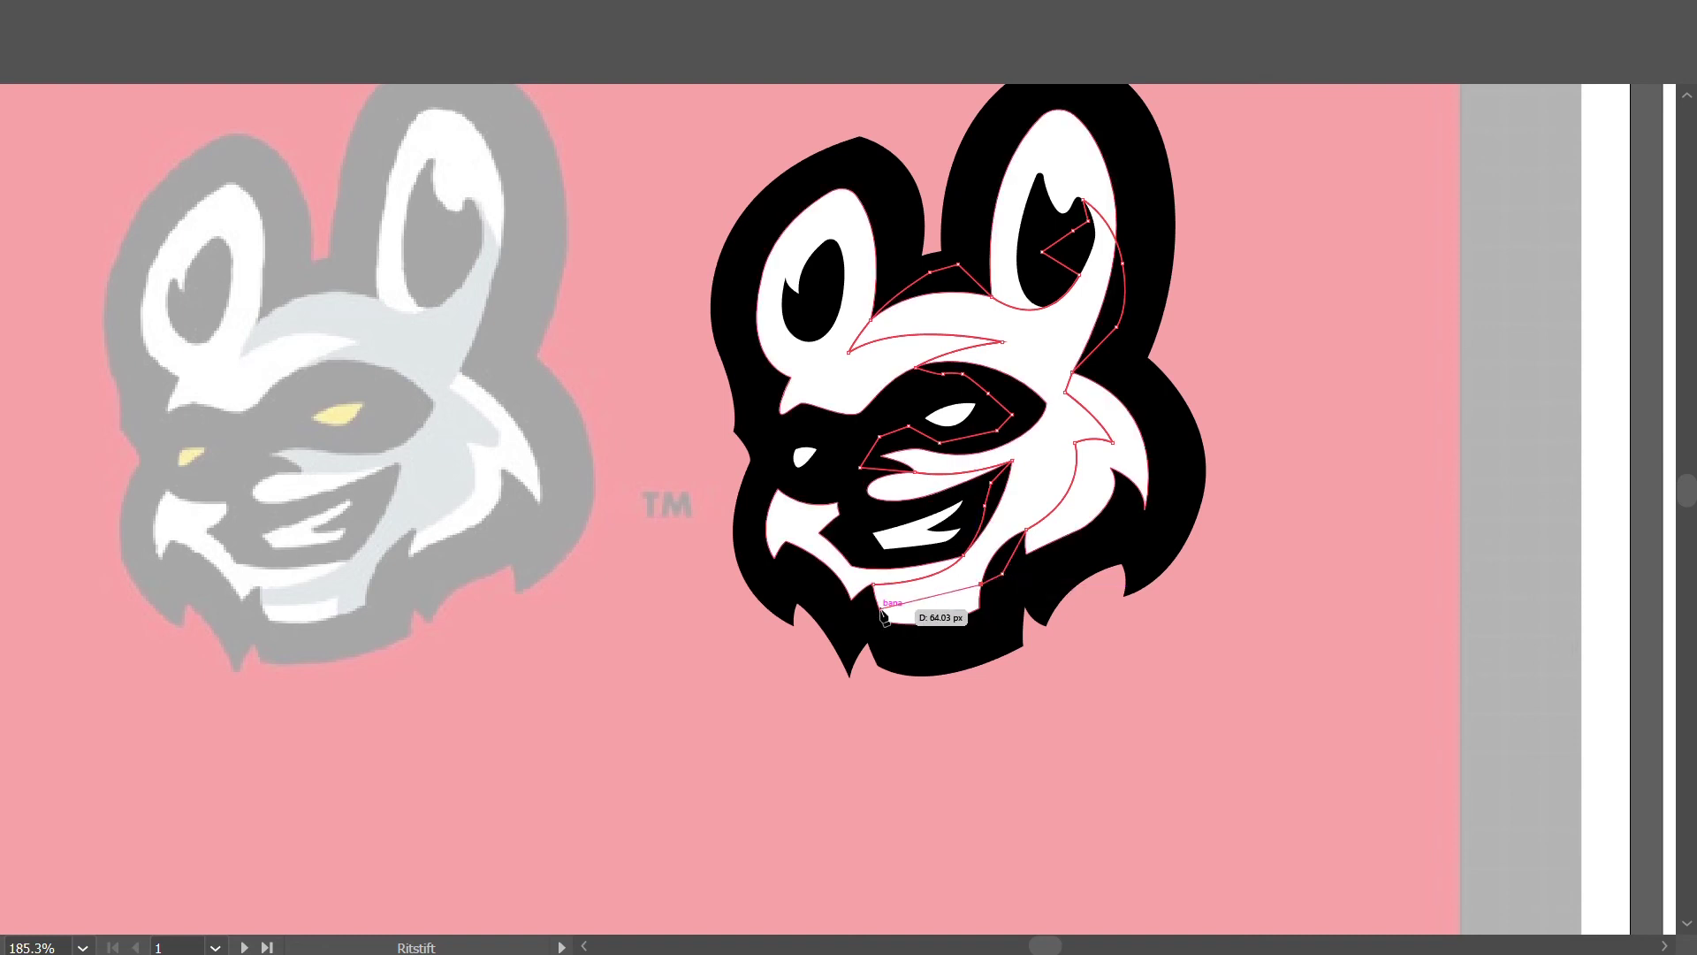
drag(872, 608, 783, 606)
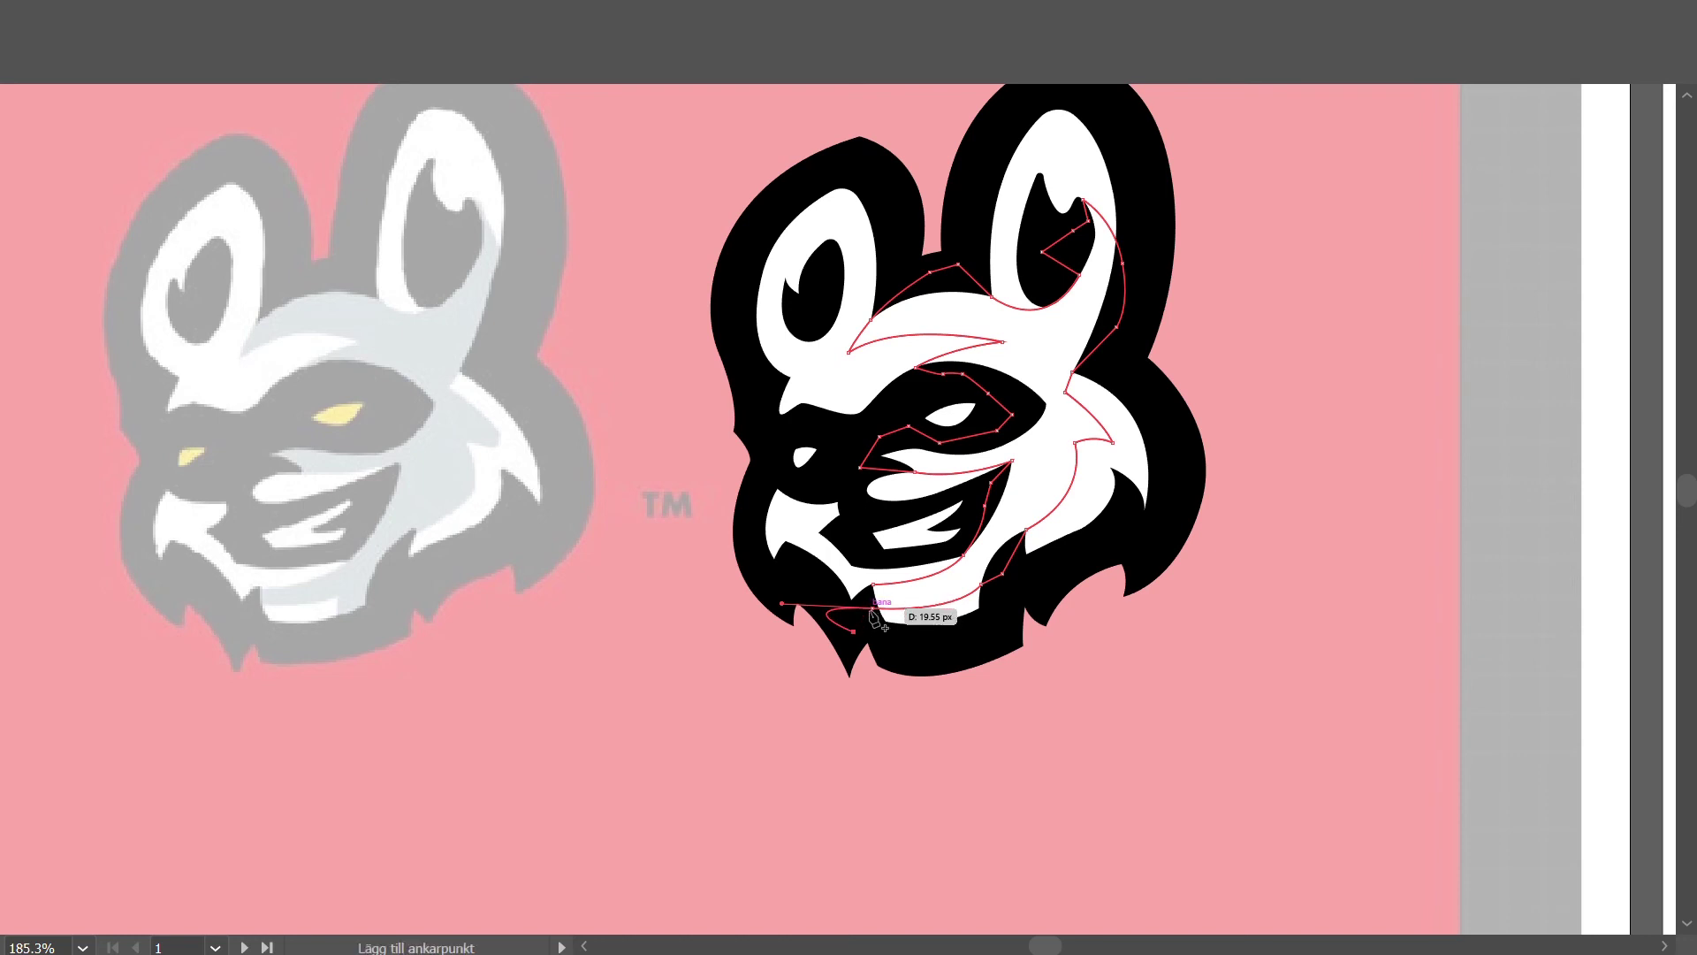
click(873, 609)
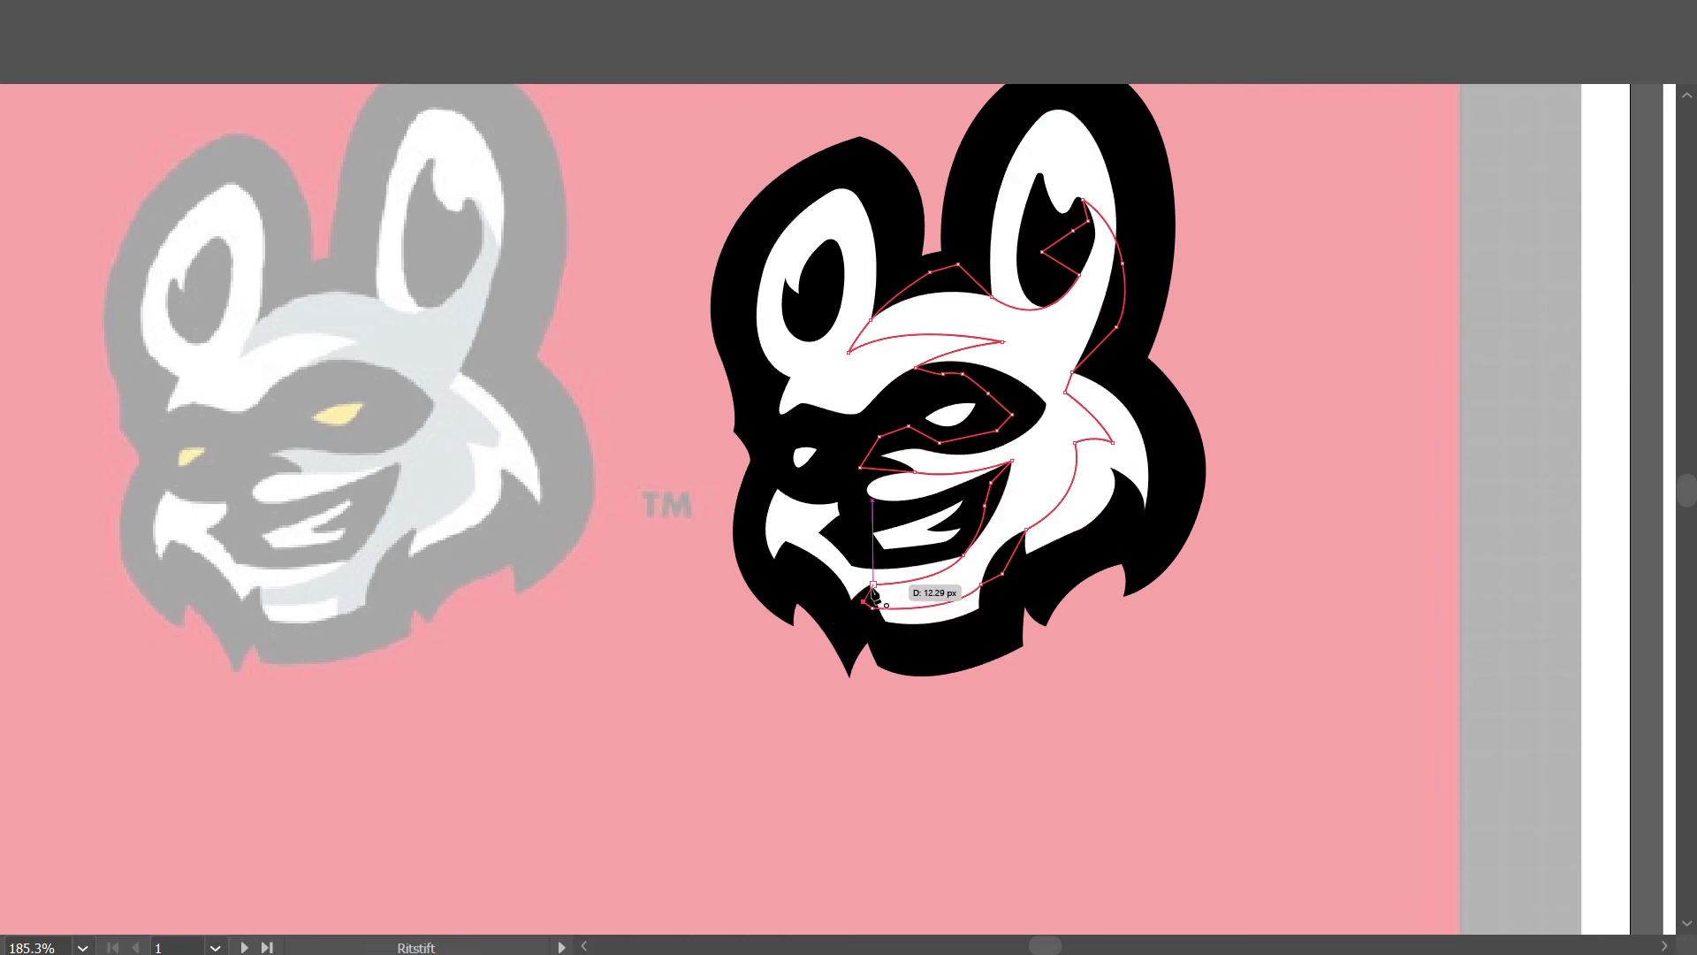
key(z)
alt+click(996, 416)
Fill the shadow shape with the reference rabbit's grey using the Eyedropper.
drag(999, 420, 1007, 427)
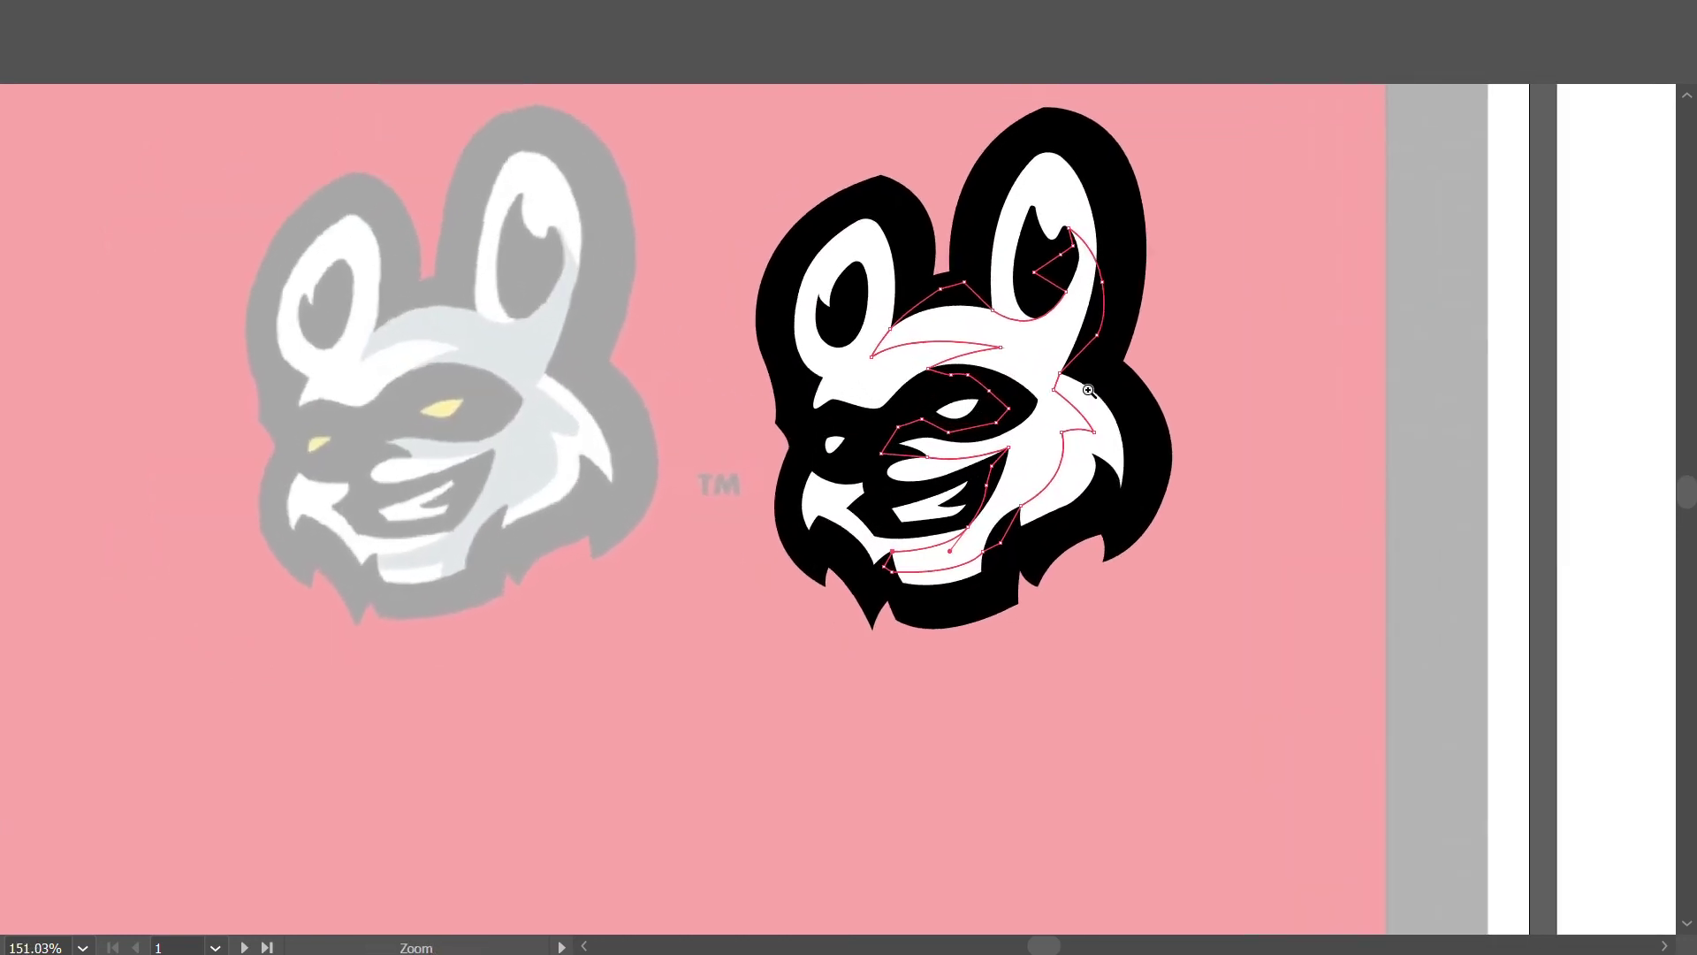
key(i)
click(552, 478)
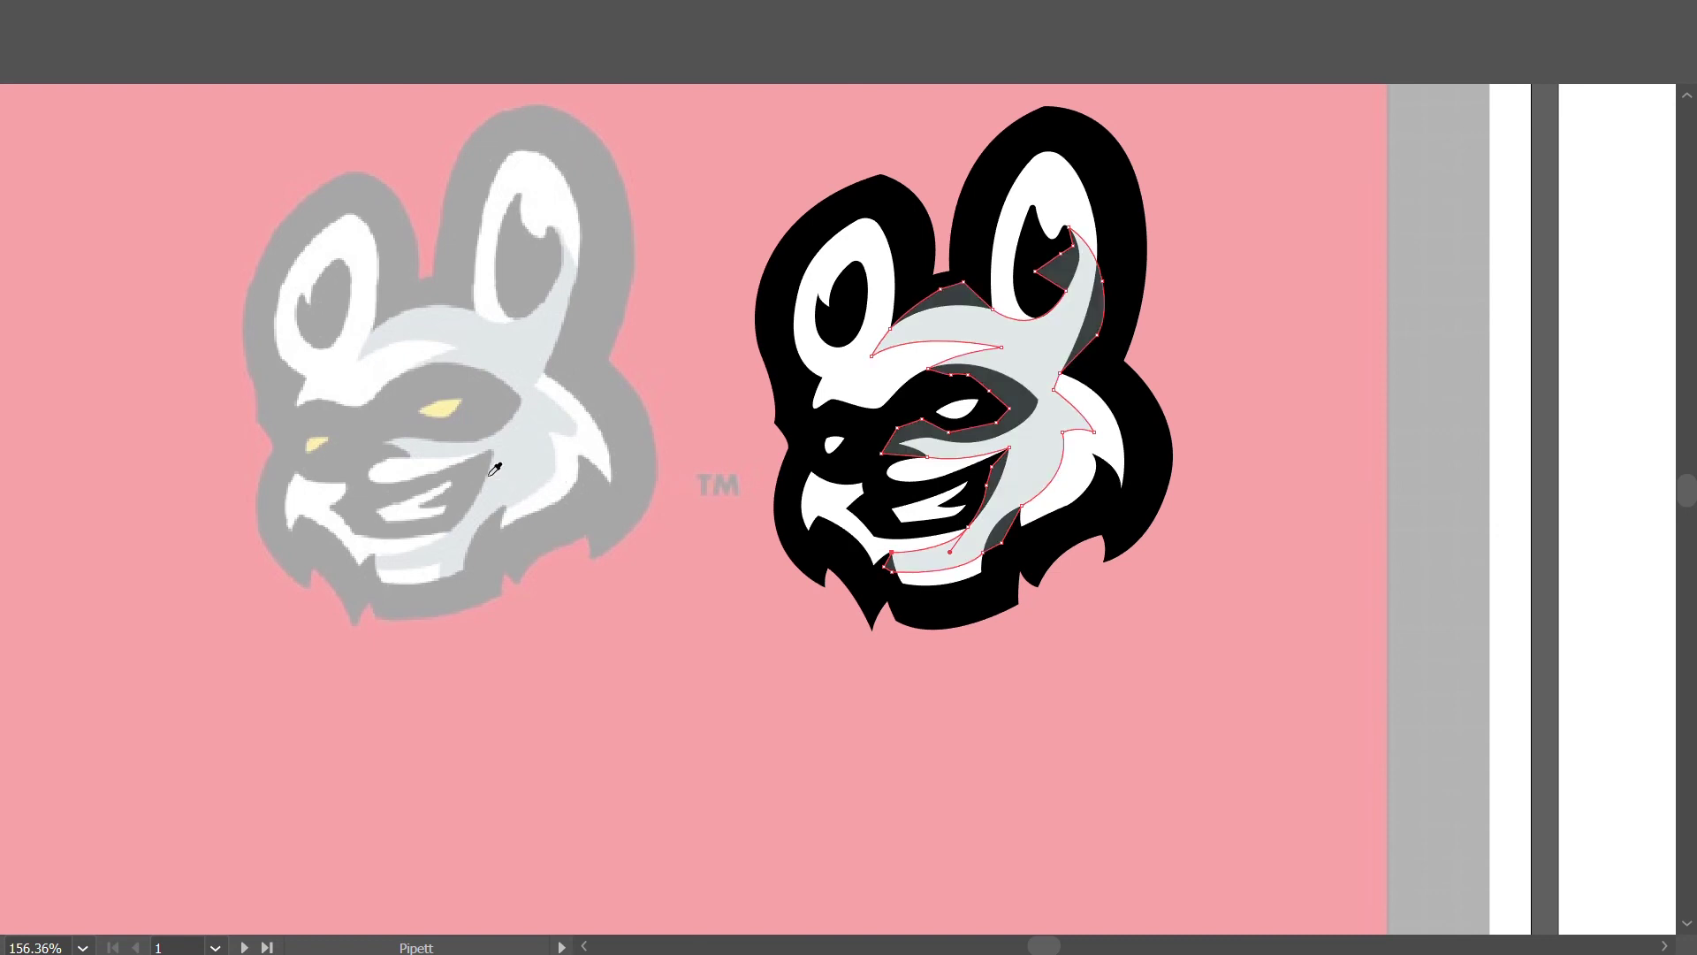
key(v)
click(714, 171)
click(1018, 371)
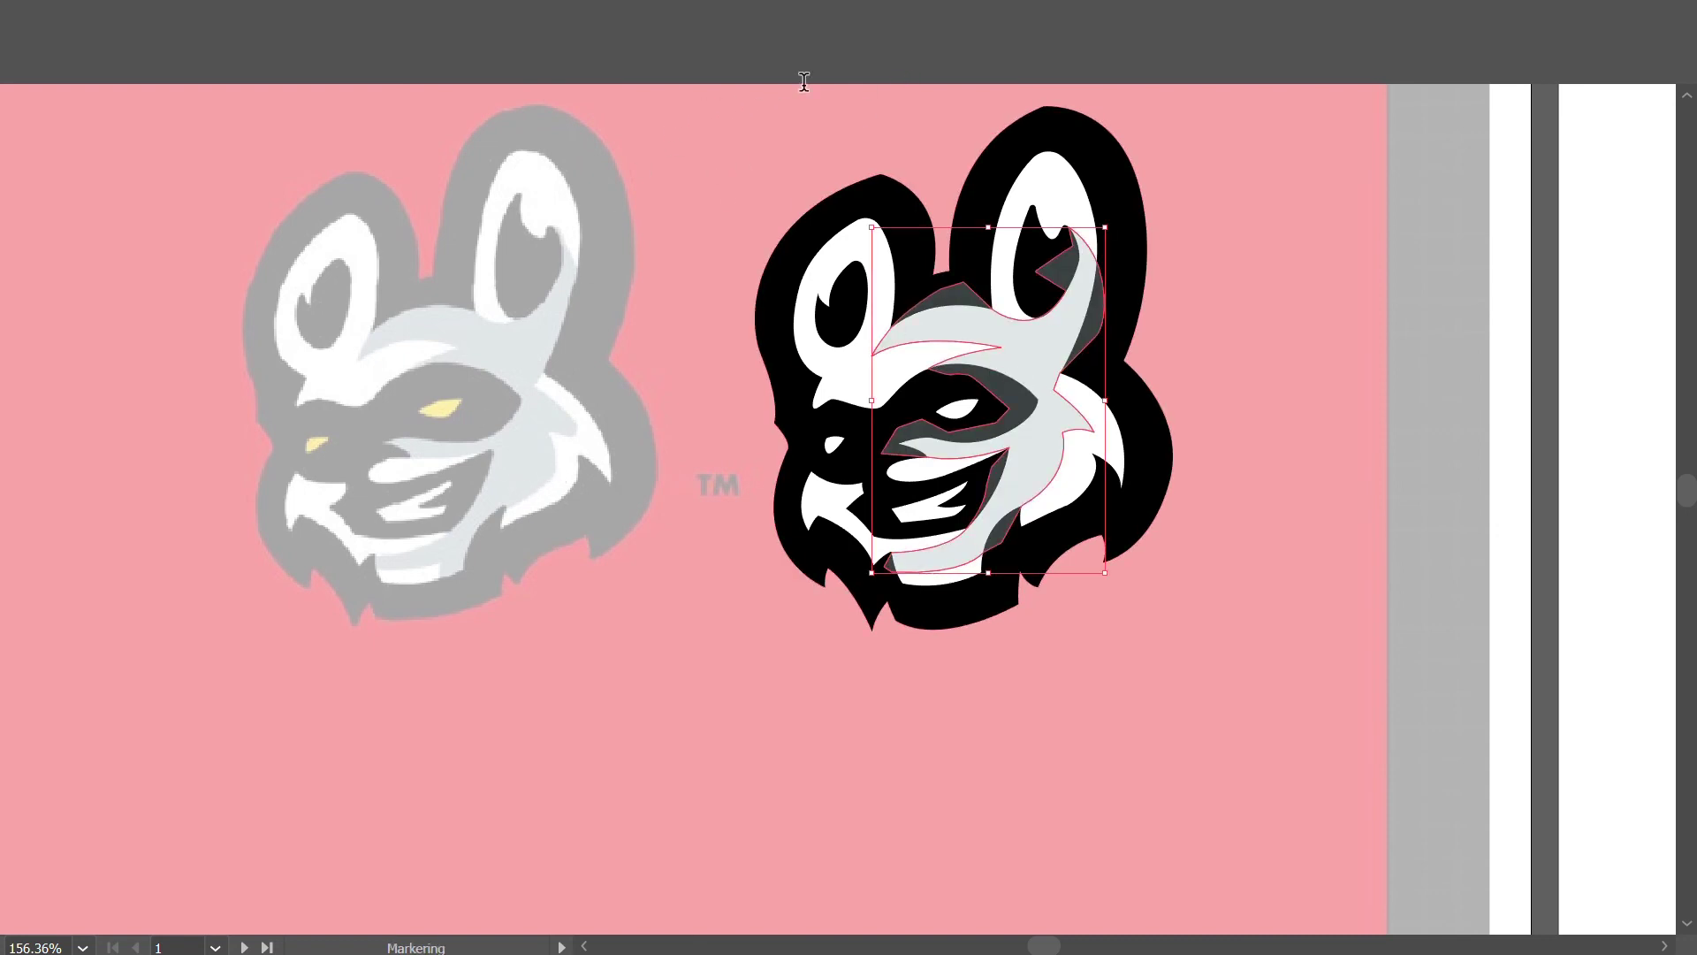
click(741, 172)
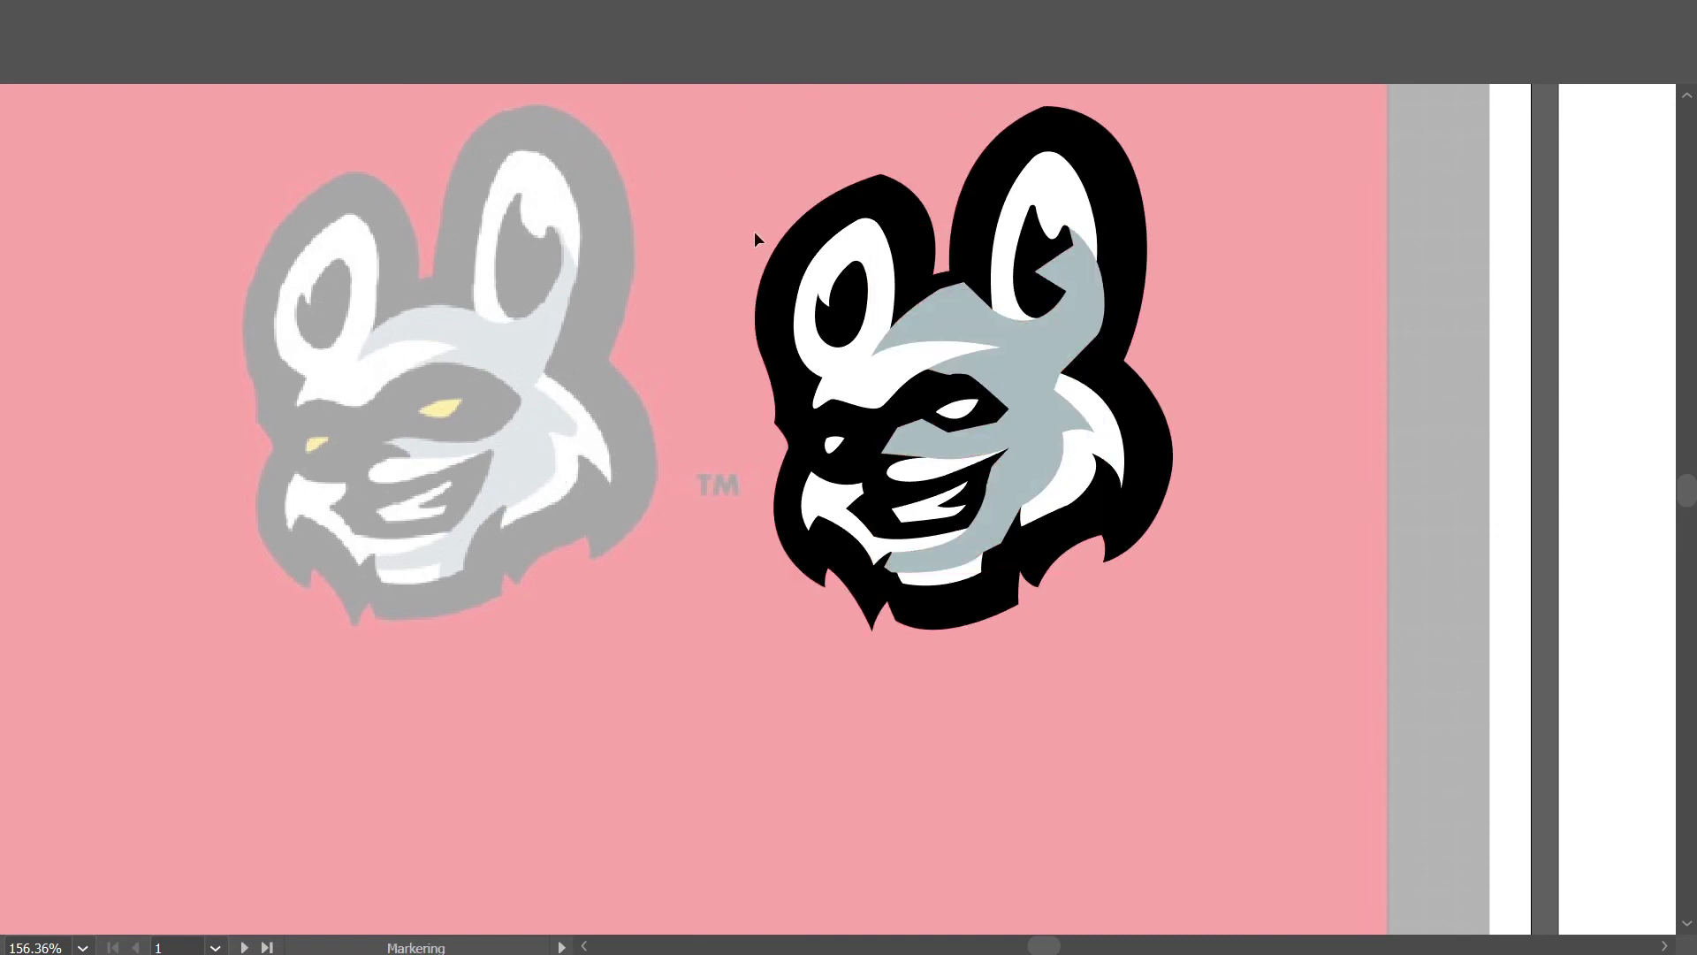
Select the grey shadow together with the white face shapes.
key(z)
alt+click(778, 230)
click(964, 312)
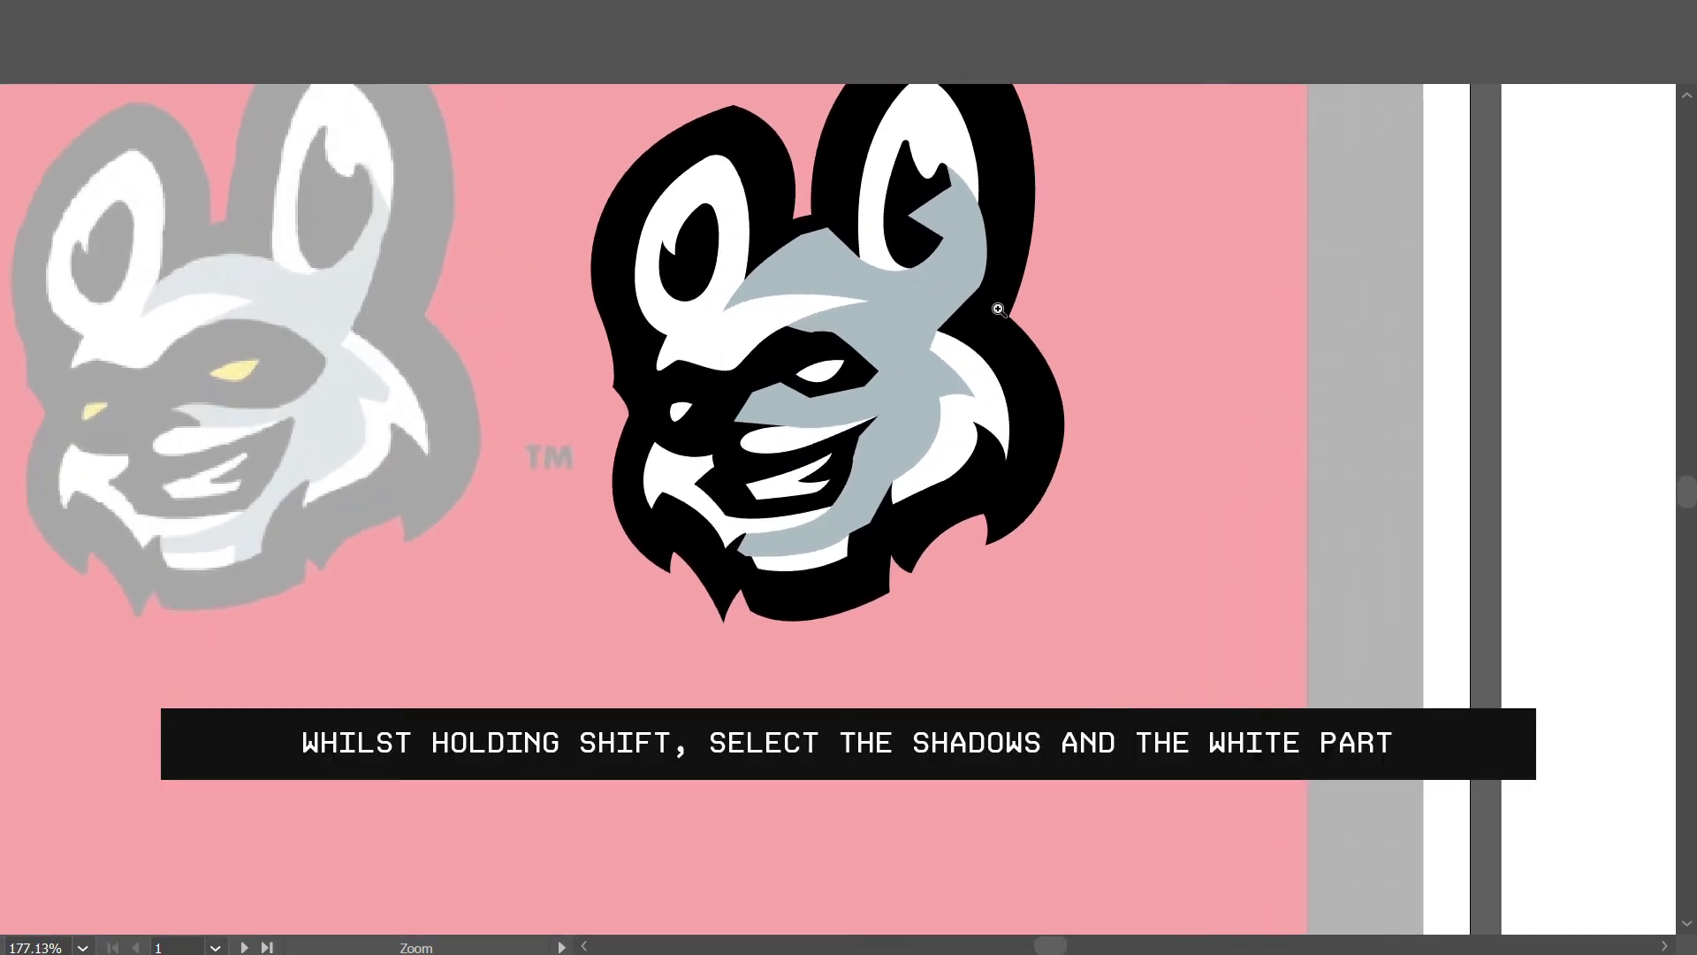
key(v)
click(967, 403)
click(907, 449)
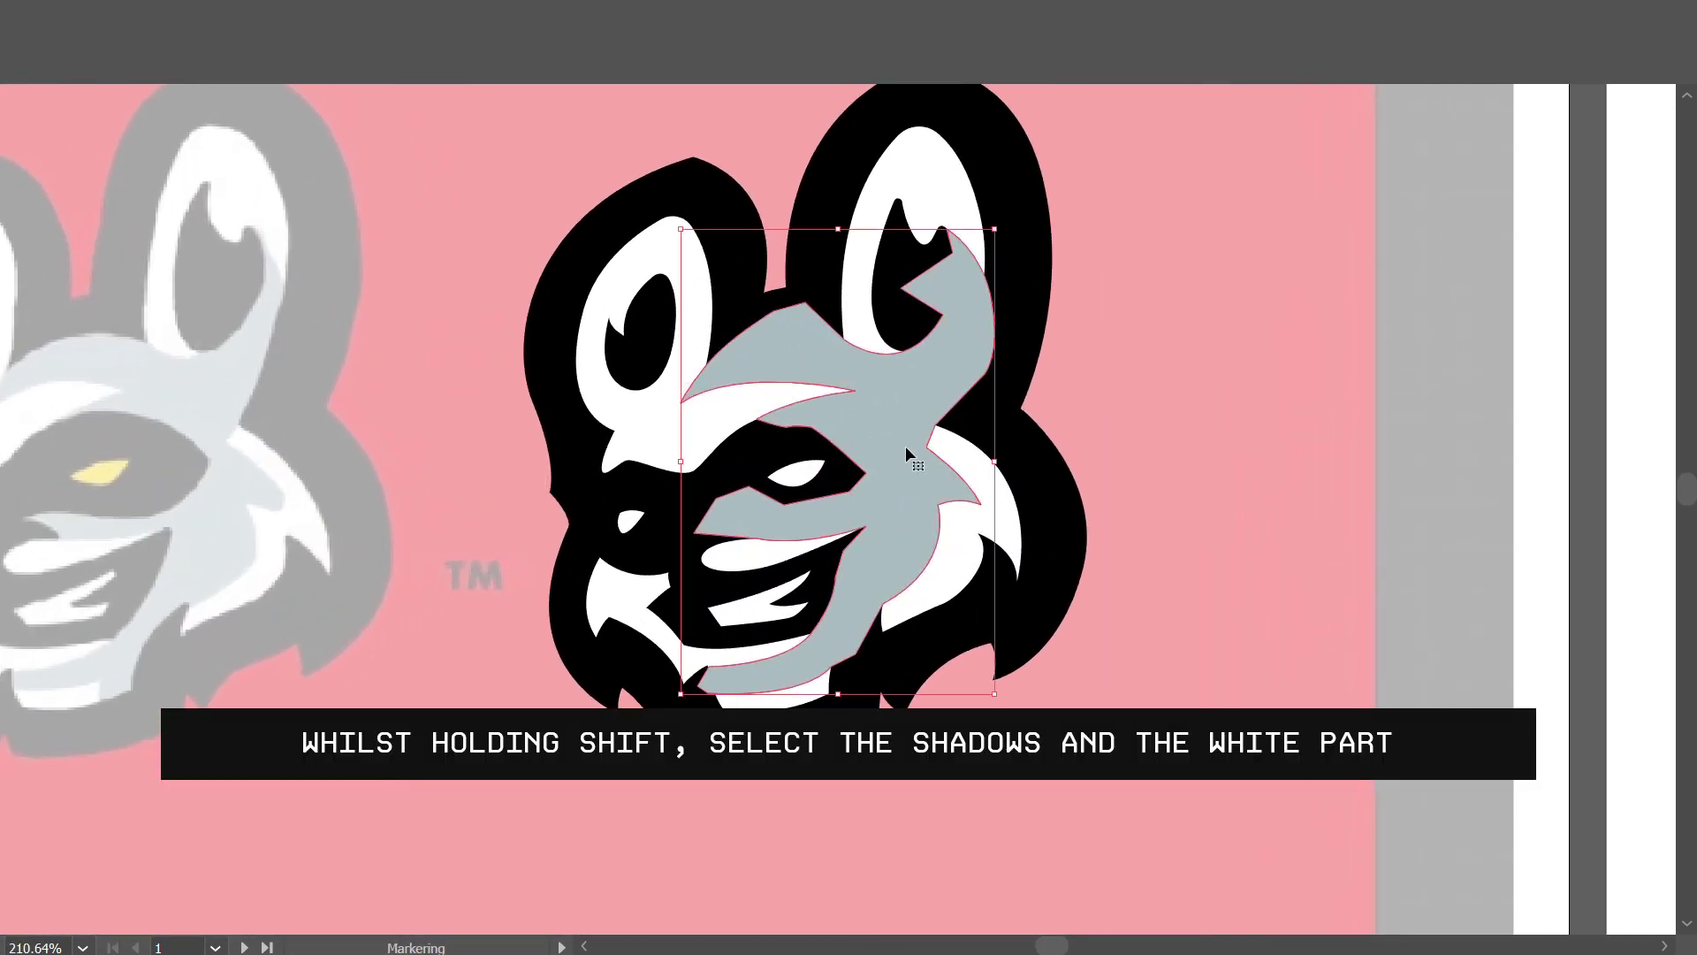
shift+click(729, 430)
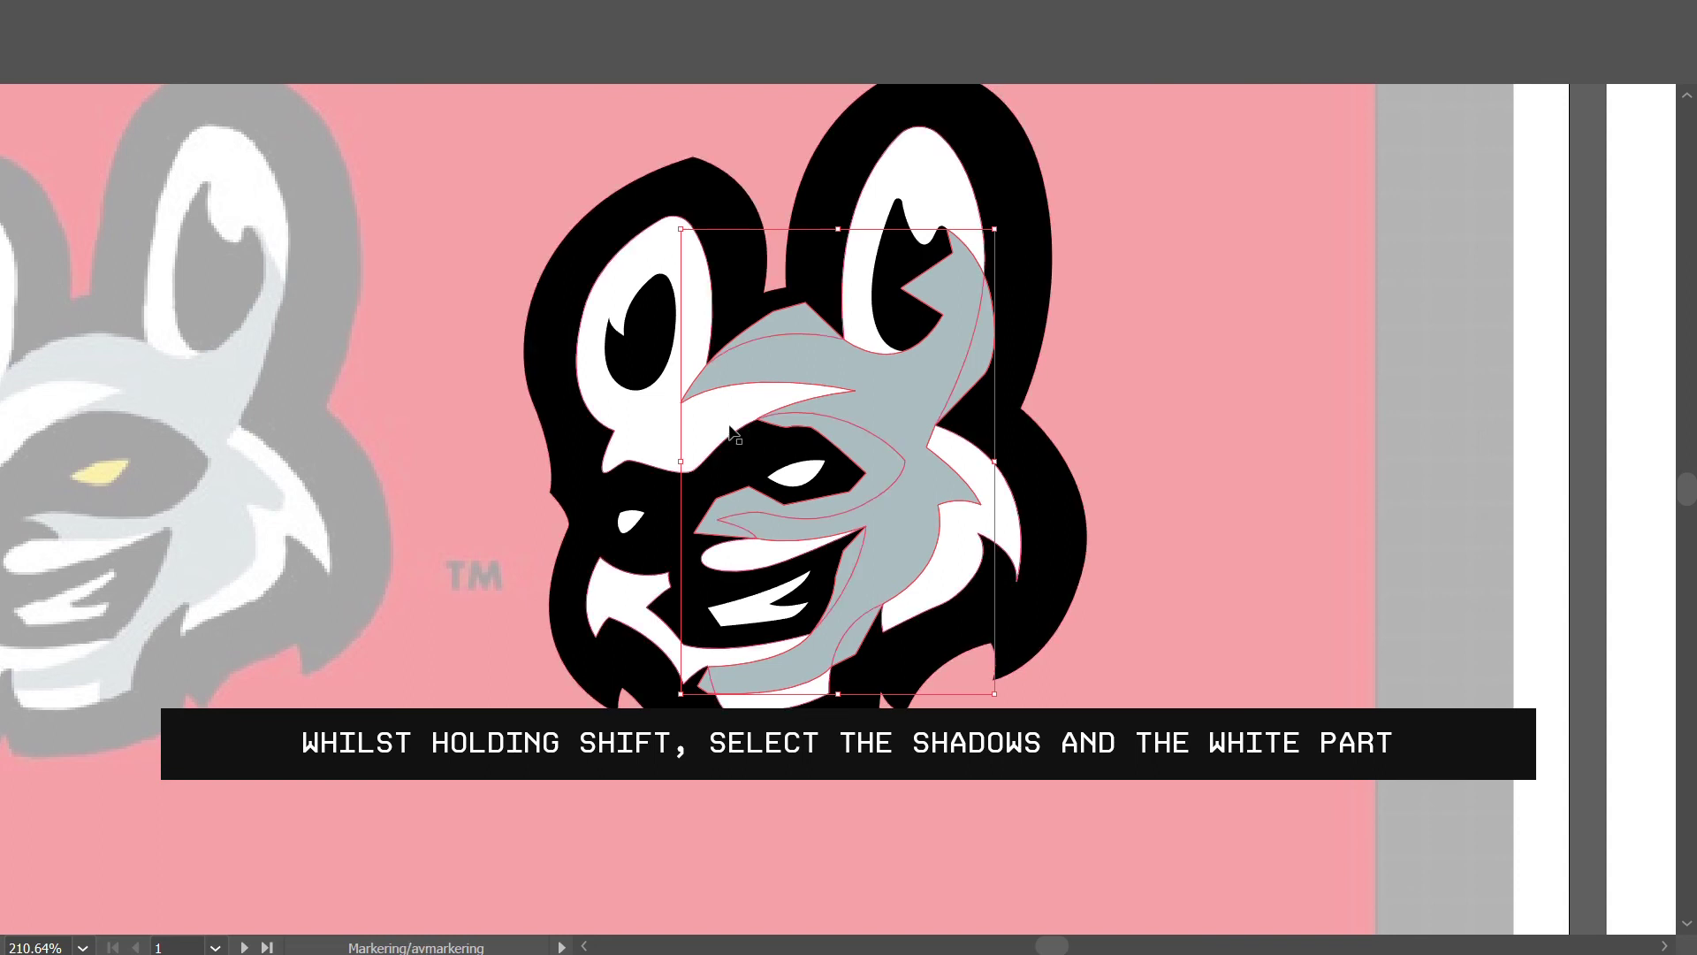
shift+click(721, 412)
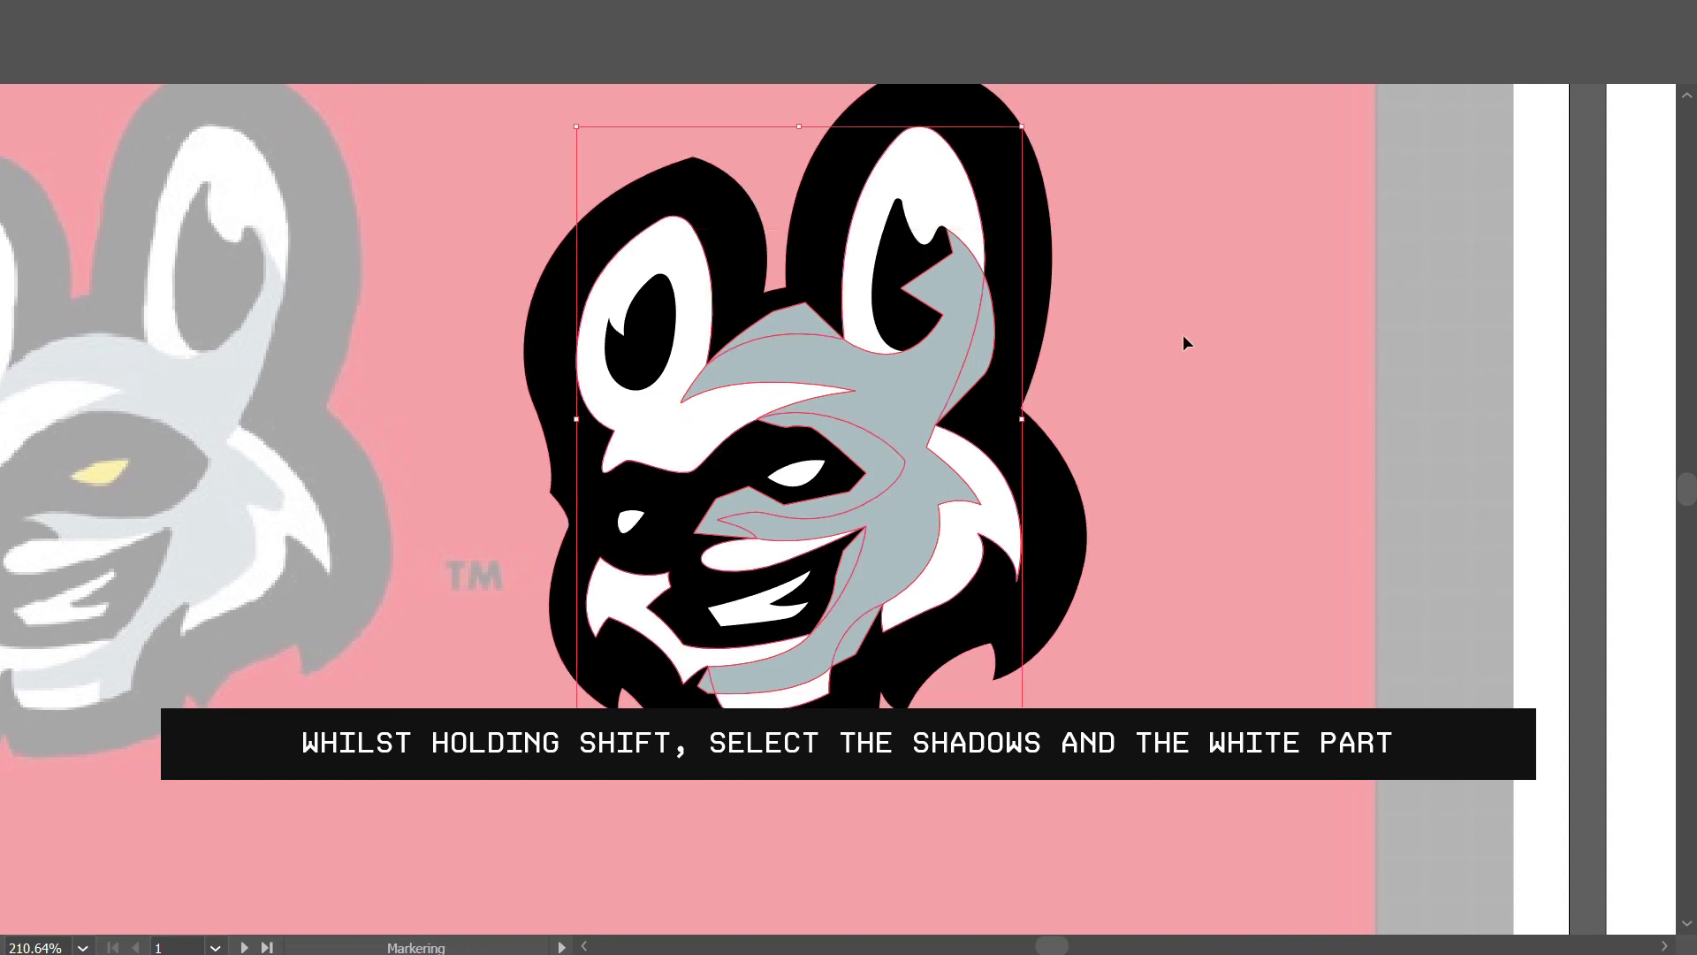
key(shift)
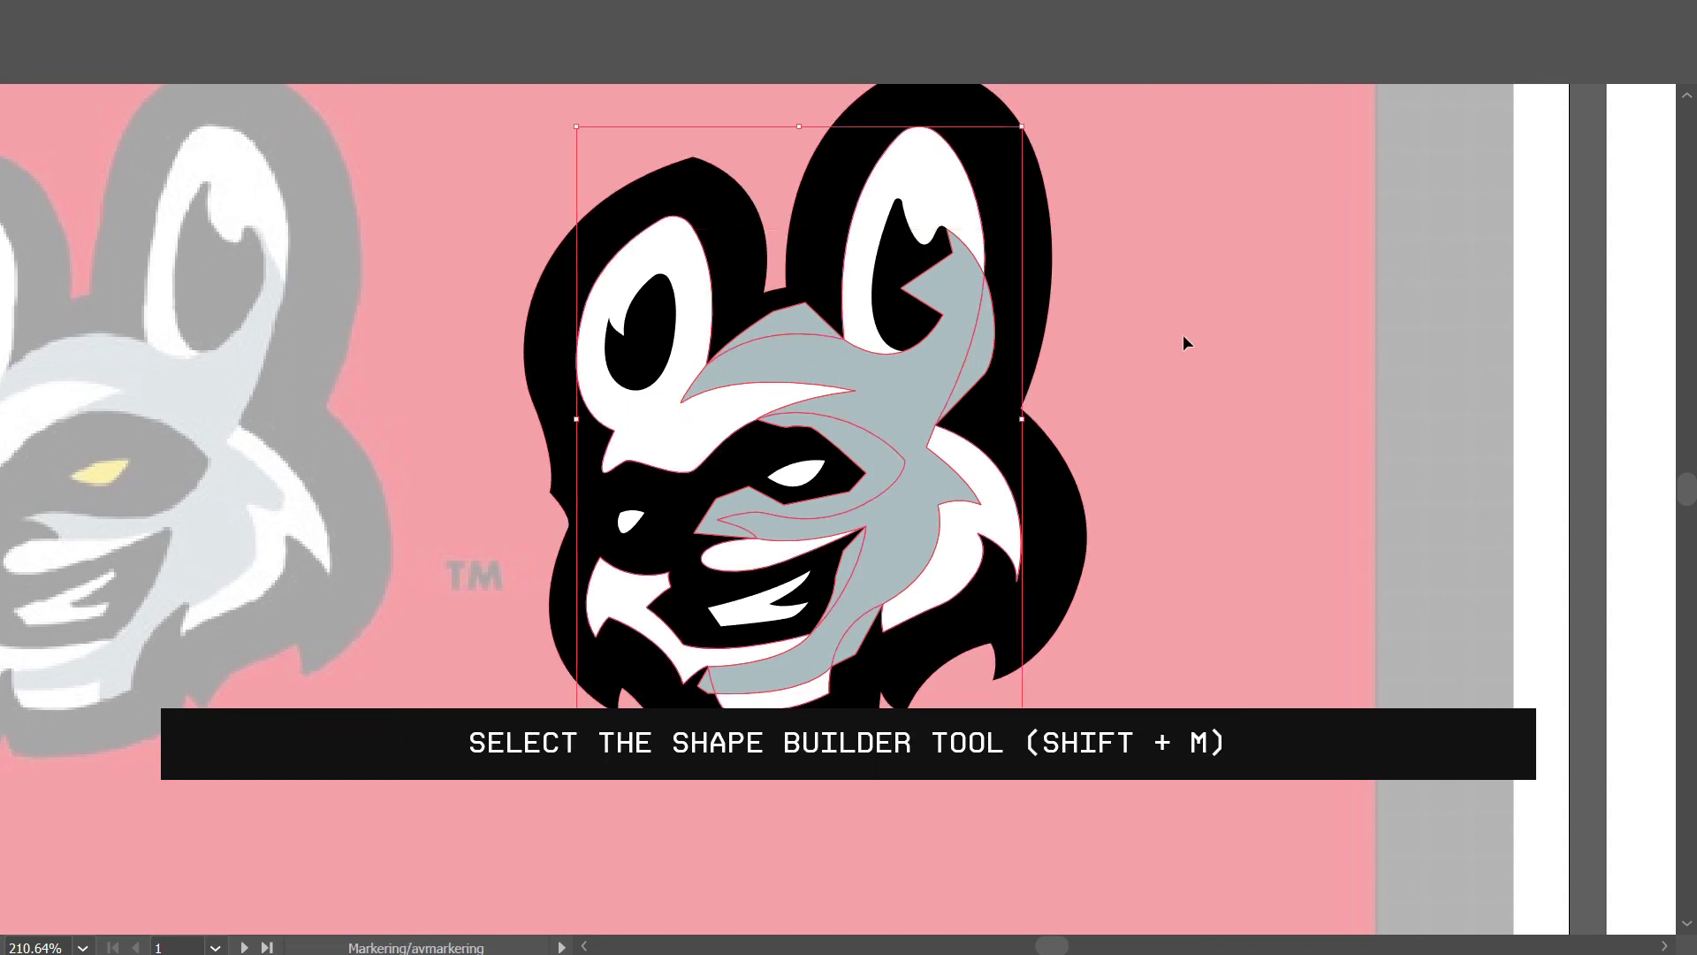
With Shape Builder, delete the shadow pieces on the forehead, right edge, eye mask and near the mouth.
key(shift+m)
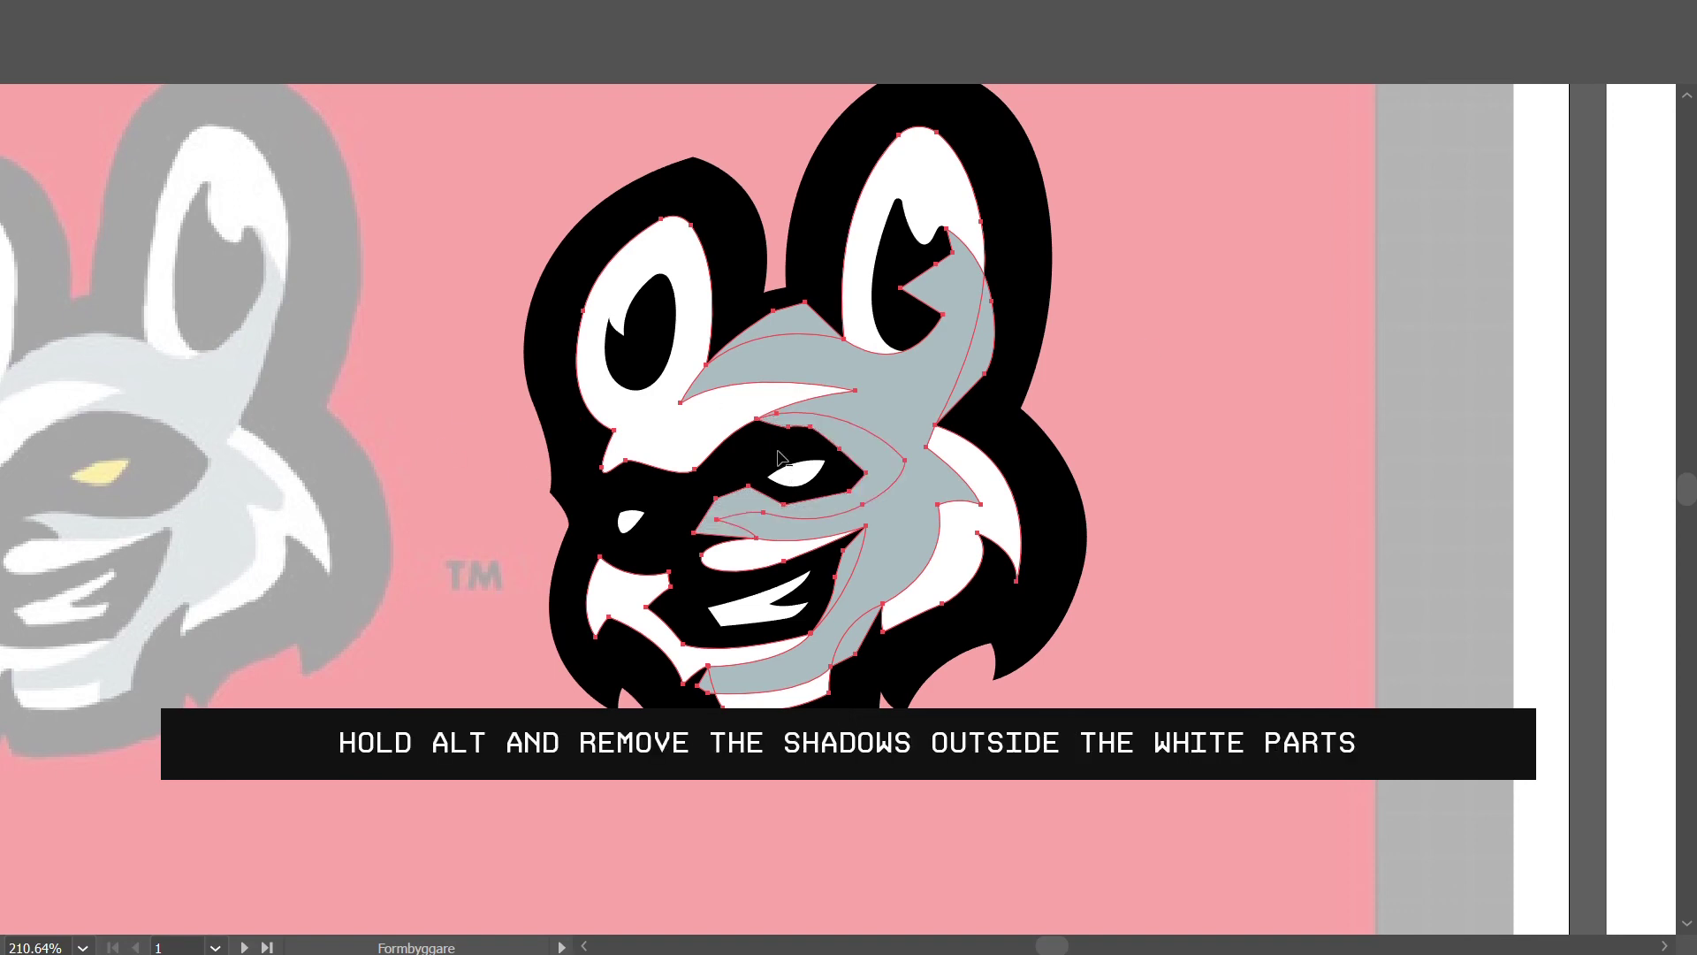
alt+click(779, 331)
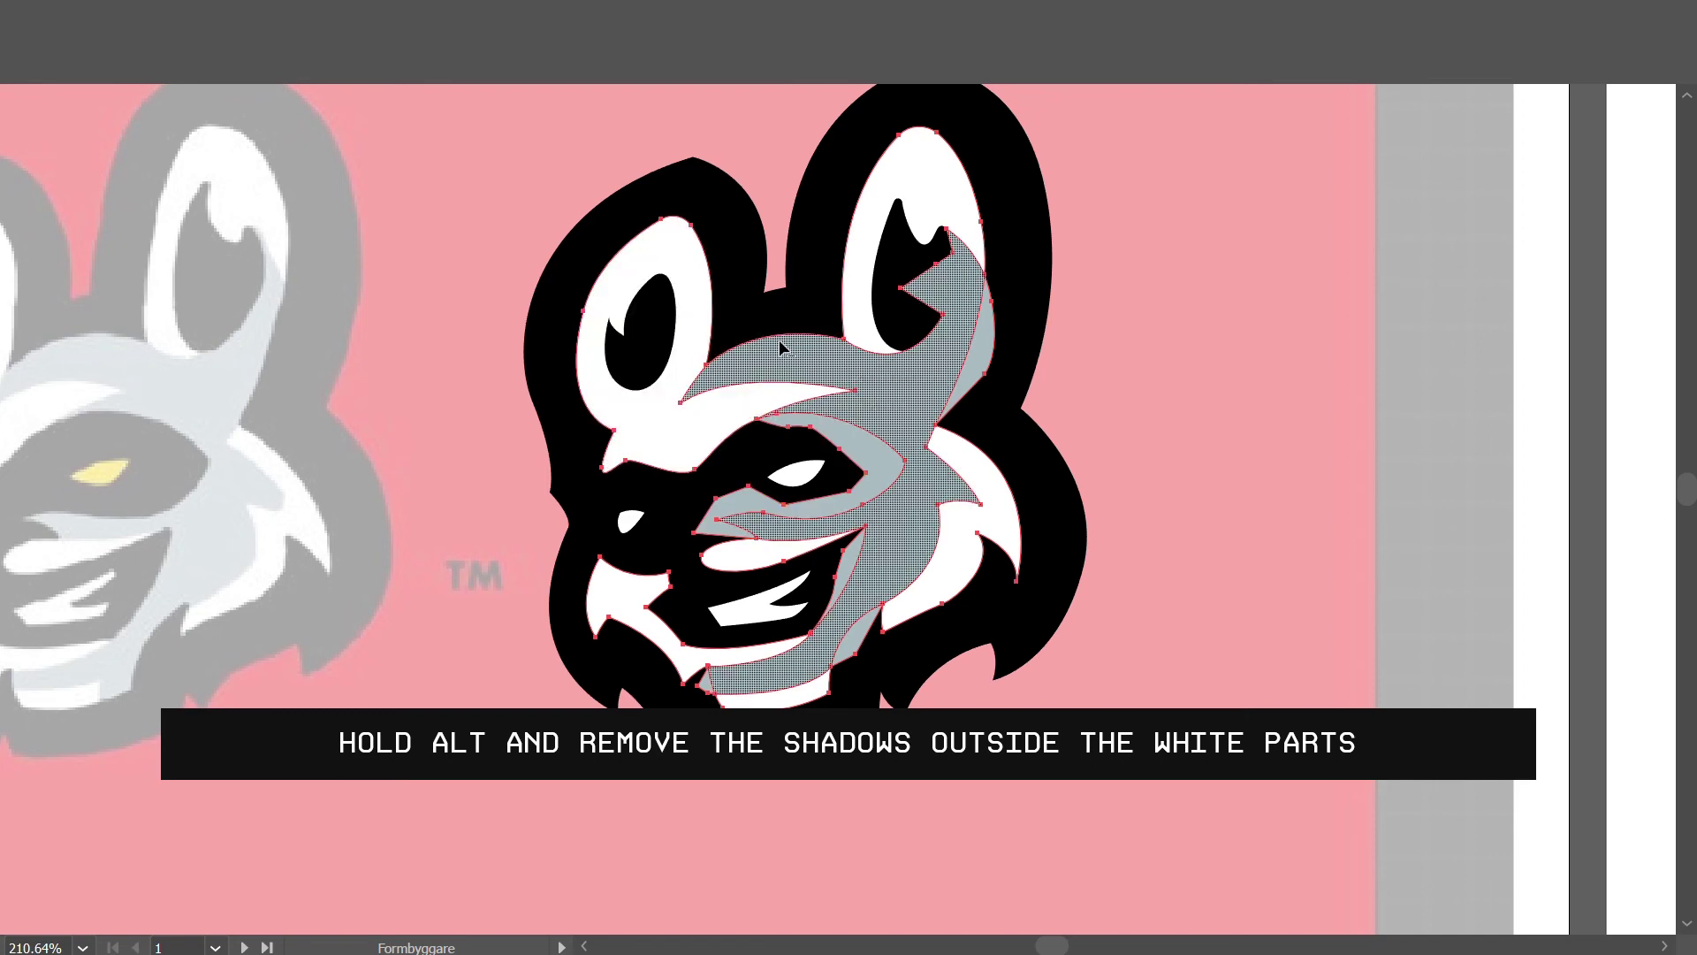
alt+click(987, 353)
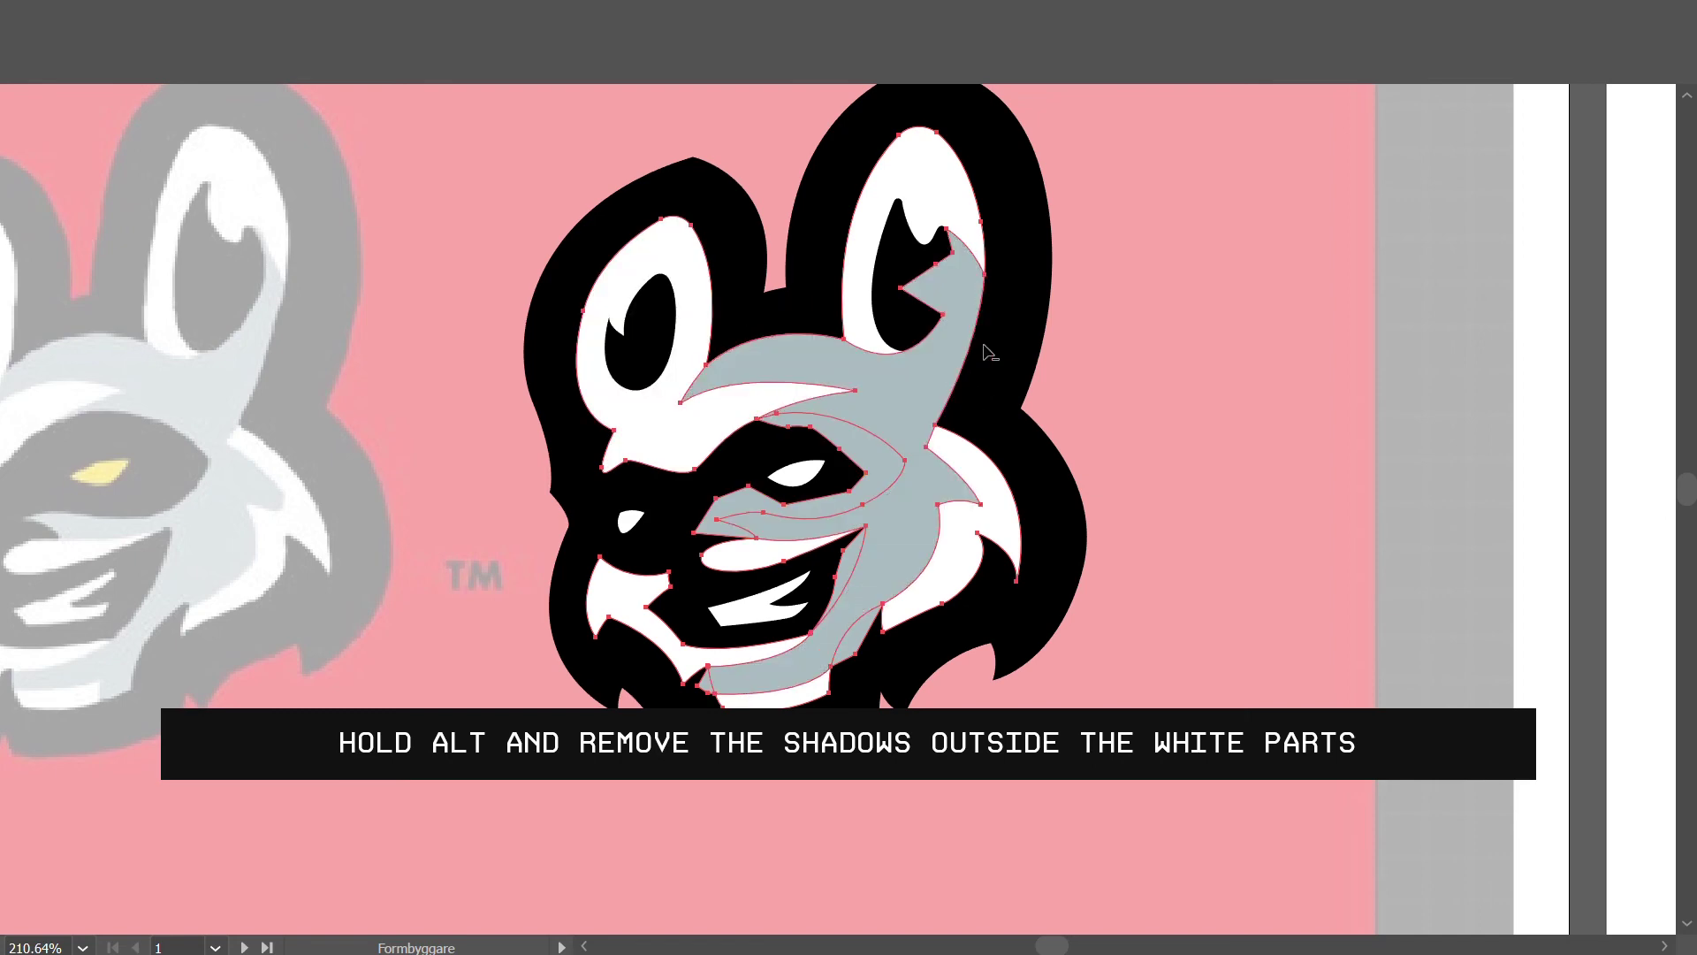
alt+click(888, 469)
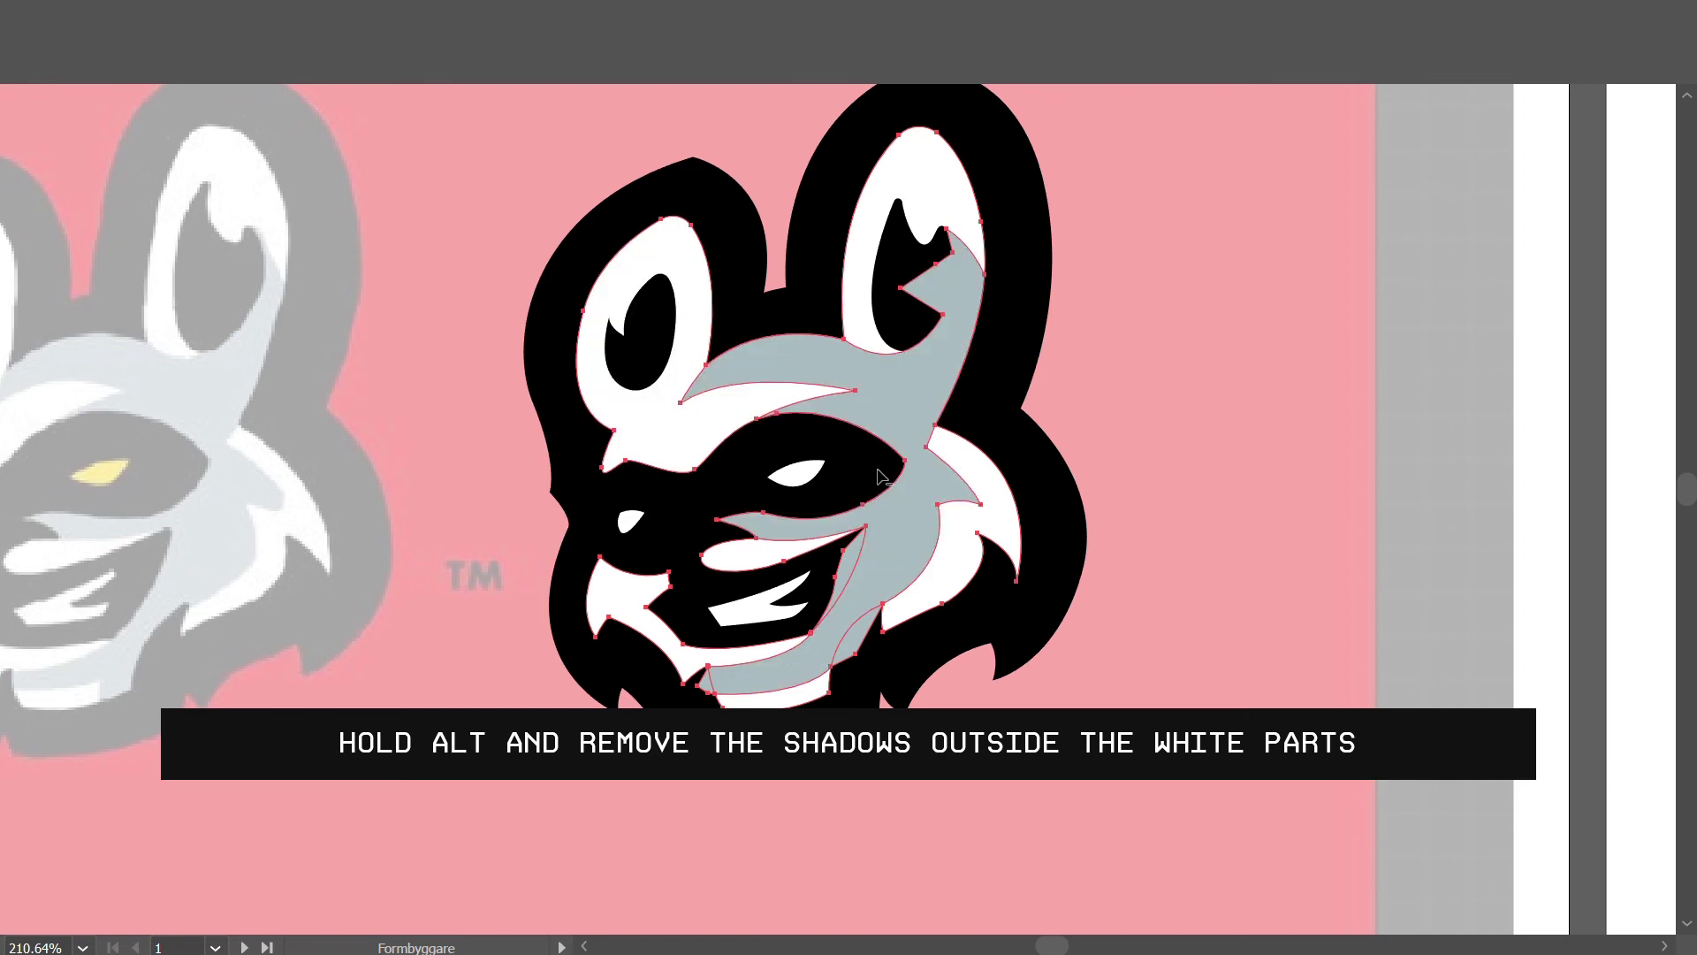
alt+click(856, 630)
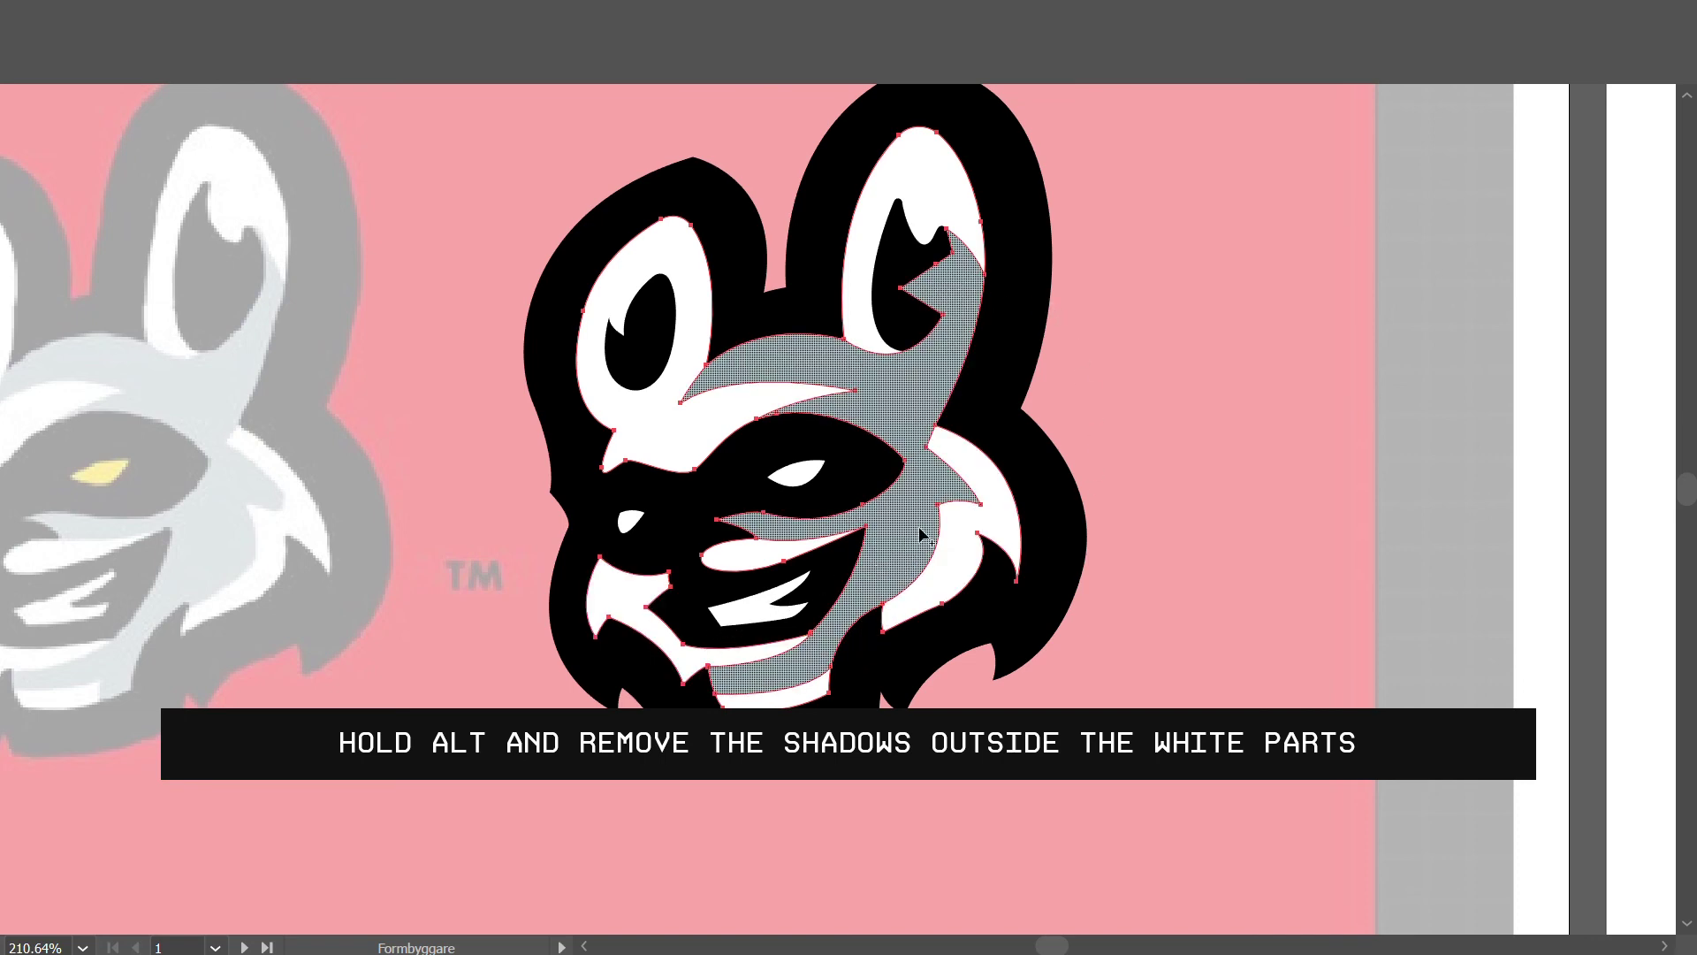
key(v)
click(1112, 353)
Bring the right ear's black inner shape to the front, above the grey shadow.
key(z)
drag(966, 389, 818, 423)
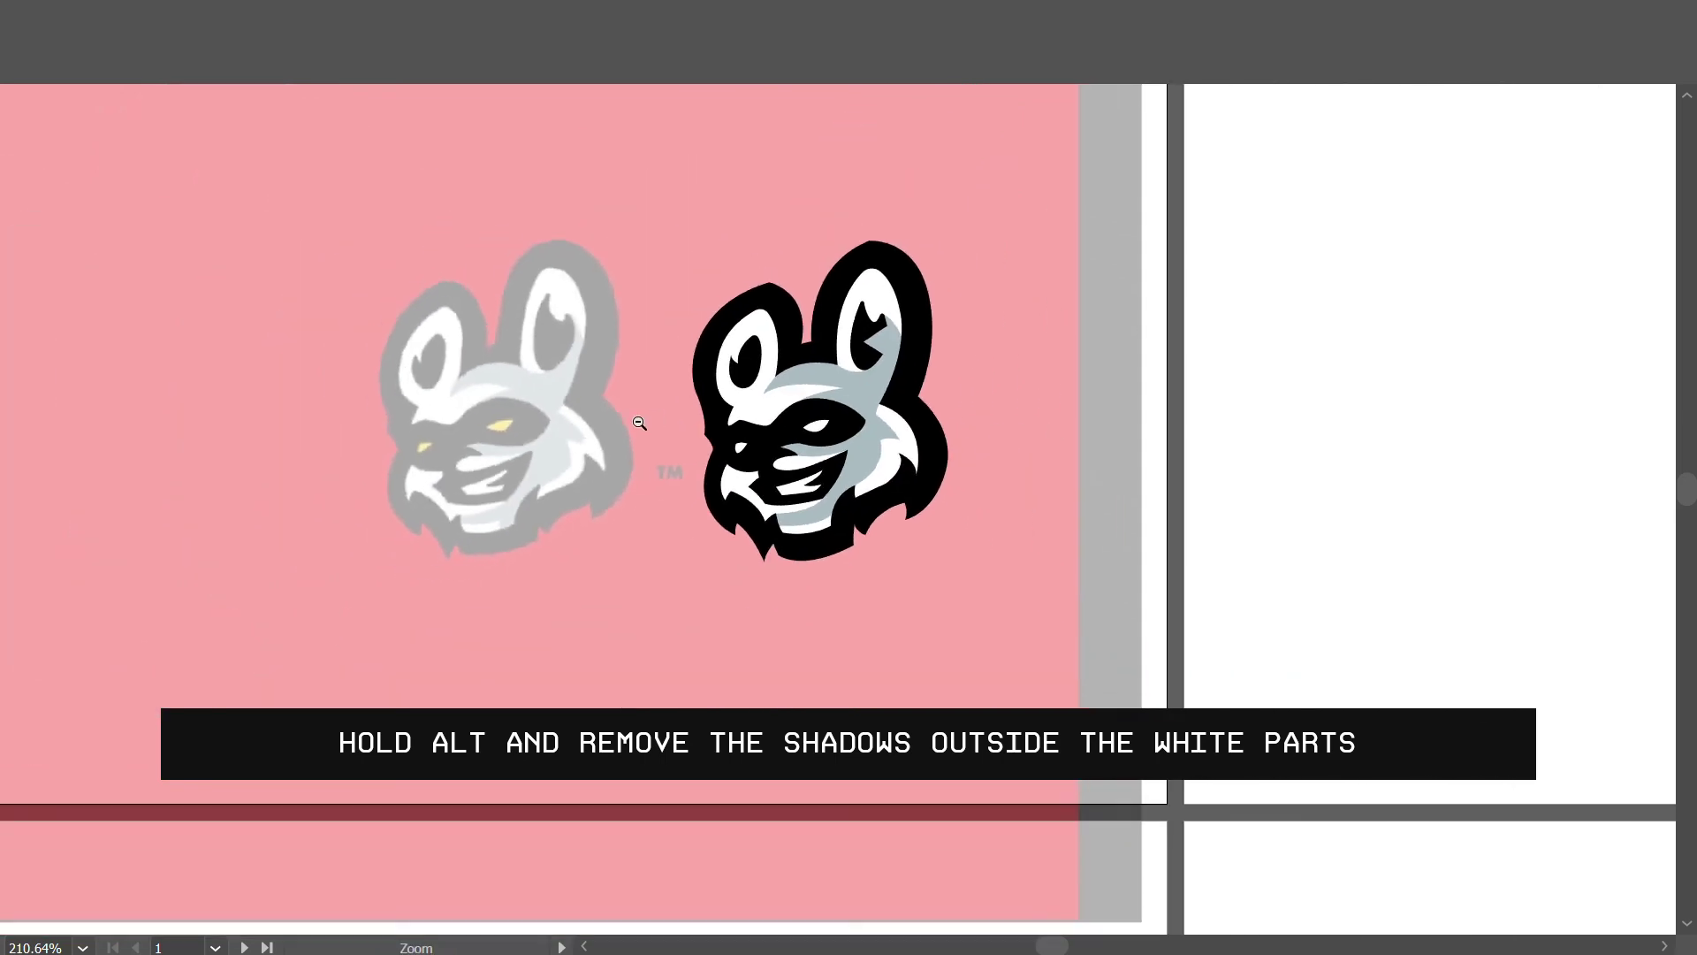
drag(936, 275, 1049, 269)
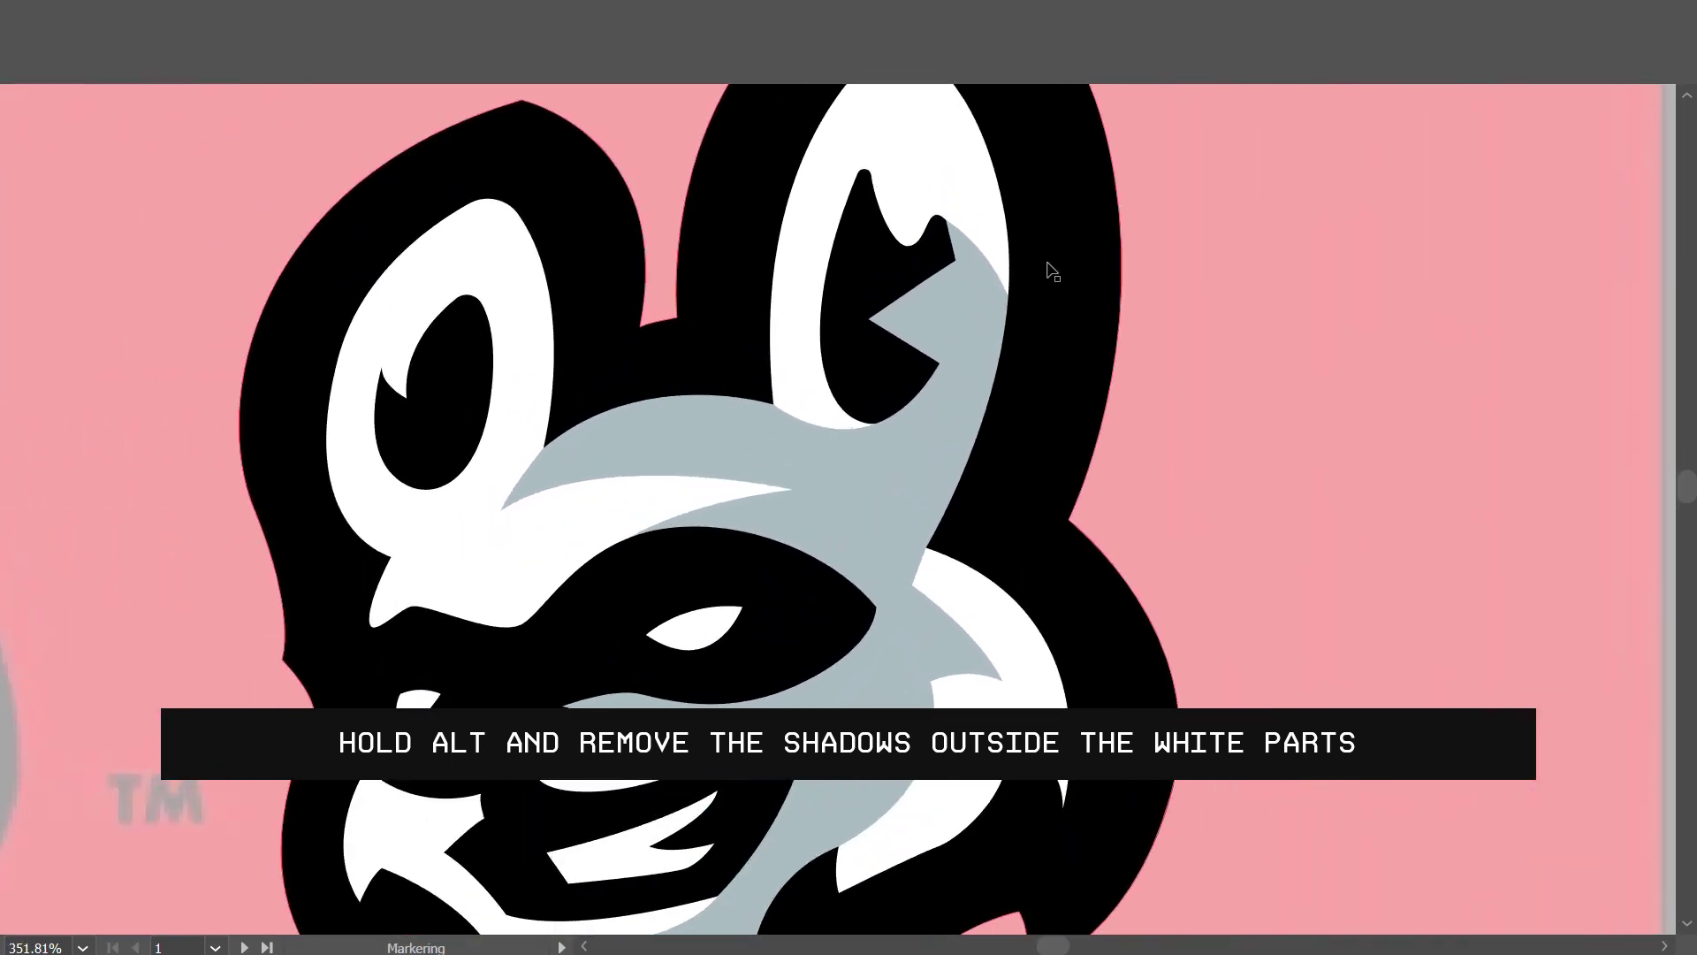
key(v)
click(887, 274)
key(a)
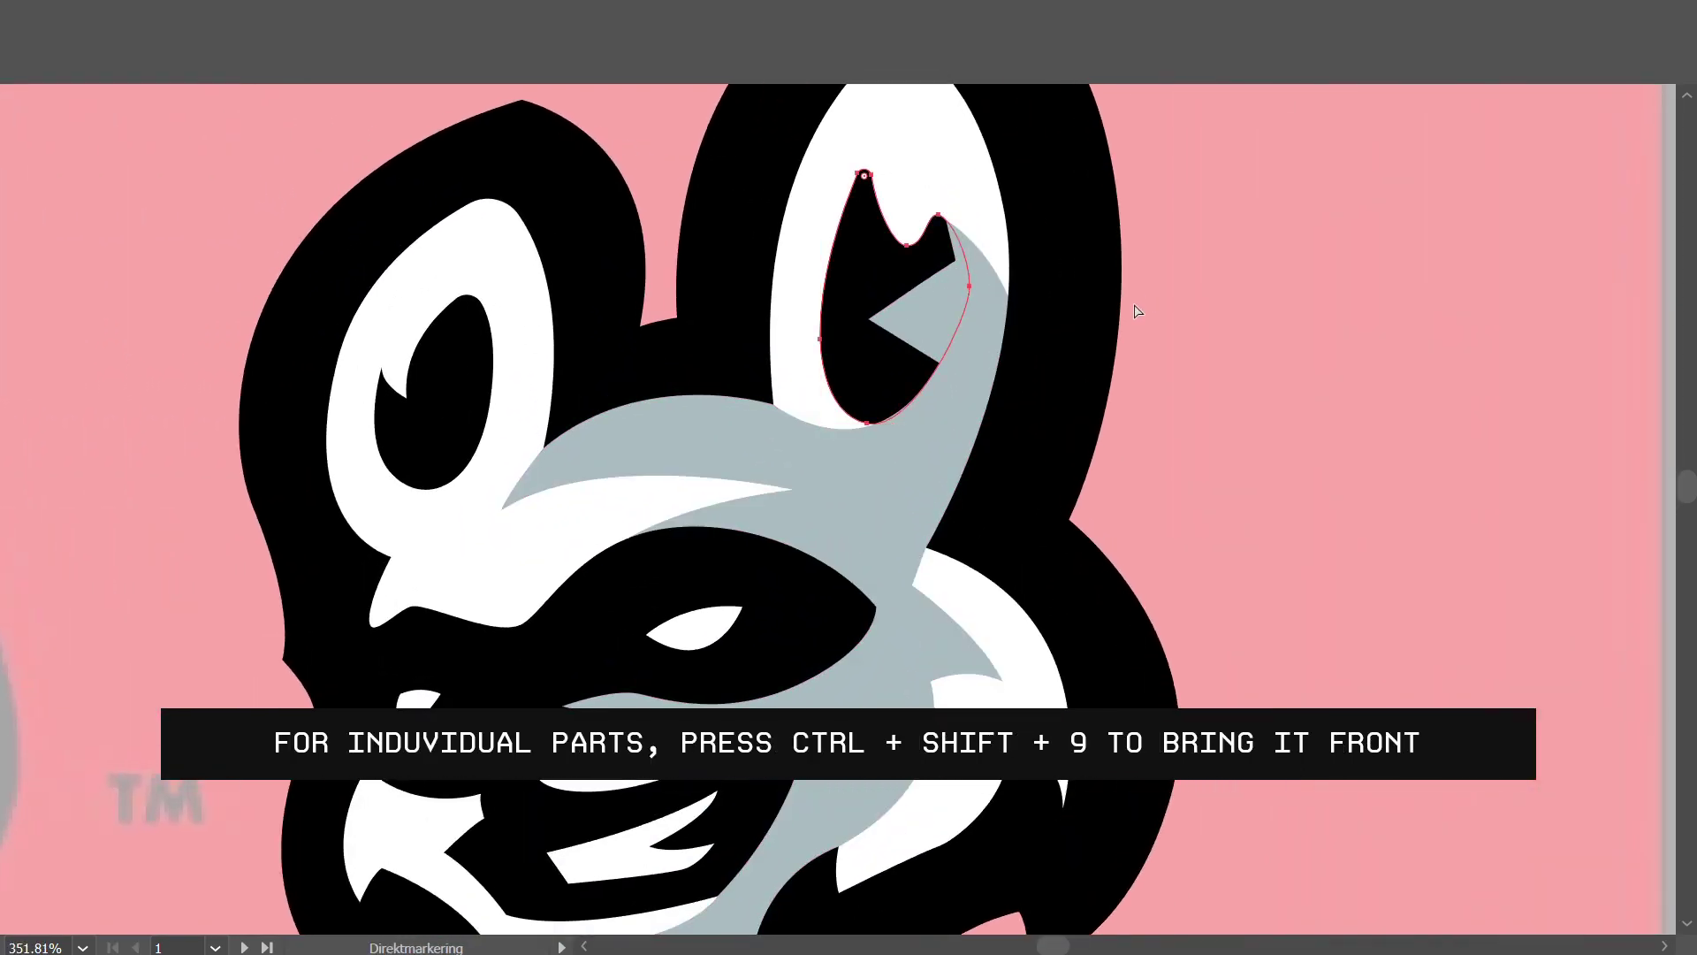
key(ctrl+shift+9)
key(v)
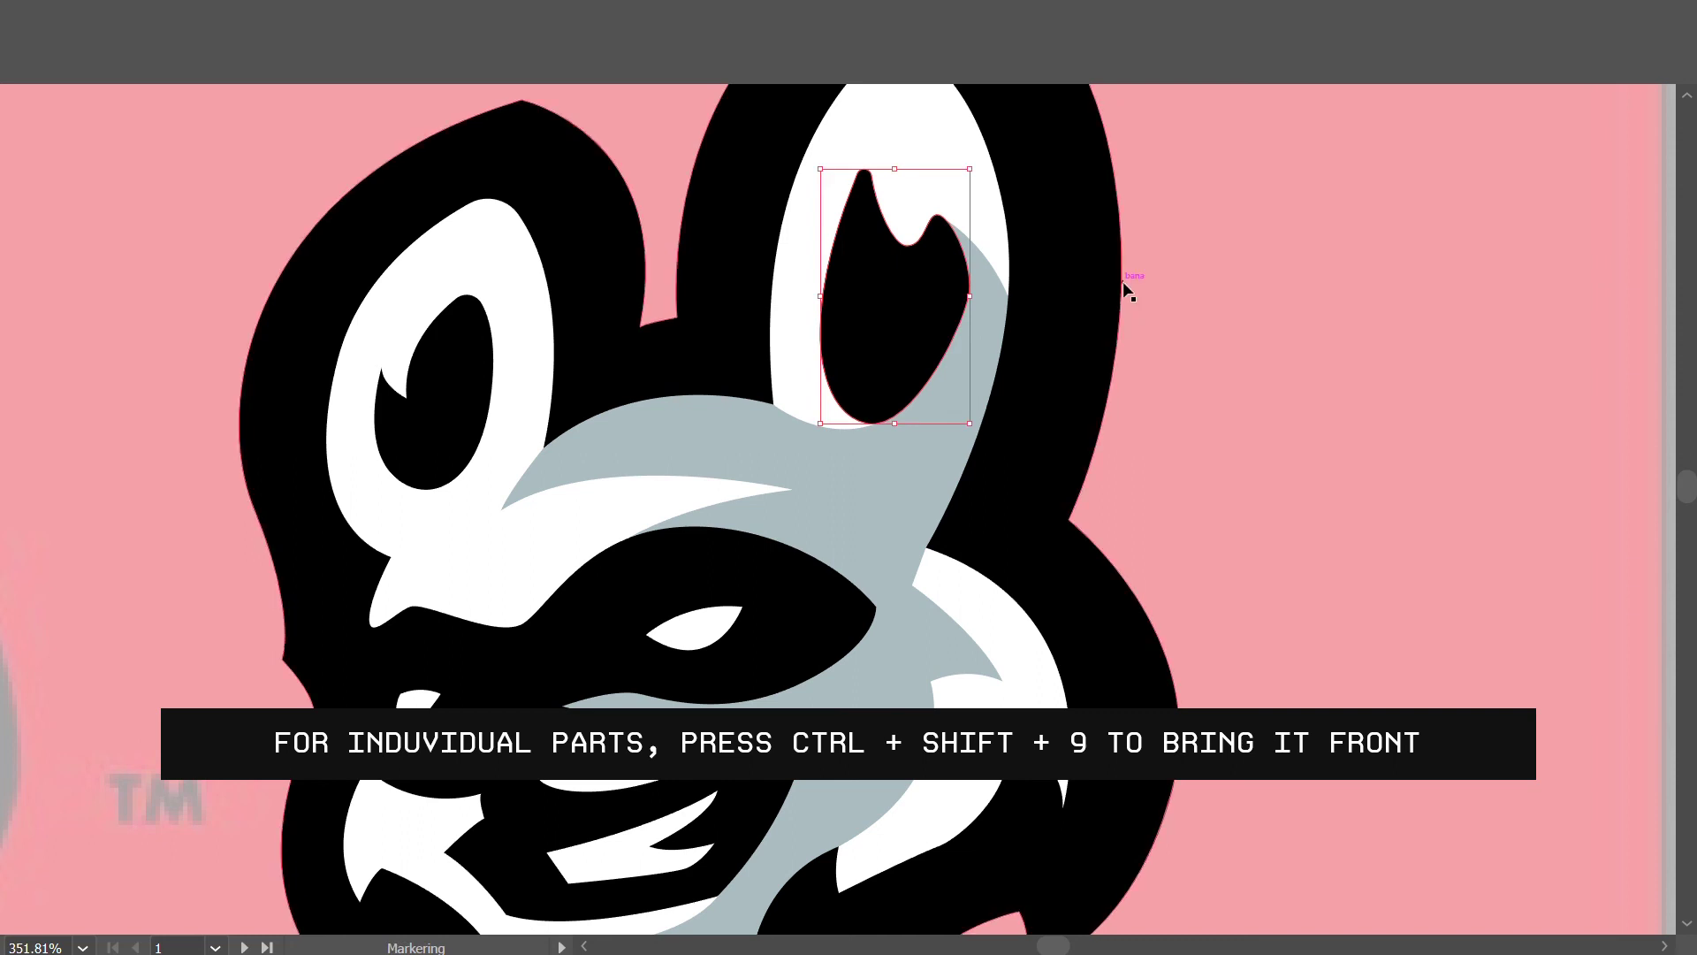
key(z)
mouse_move(1084, 250)
mouse_down()
mouse_move(830, 290)
mouse_move(894, 255)
mouse_move(954, 255)
mouse_up()
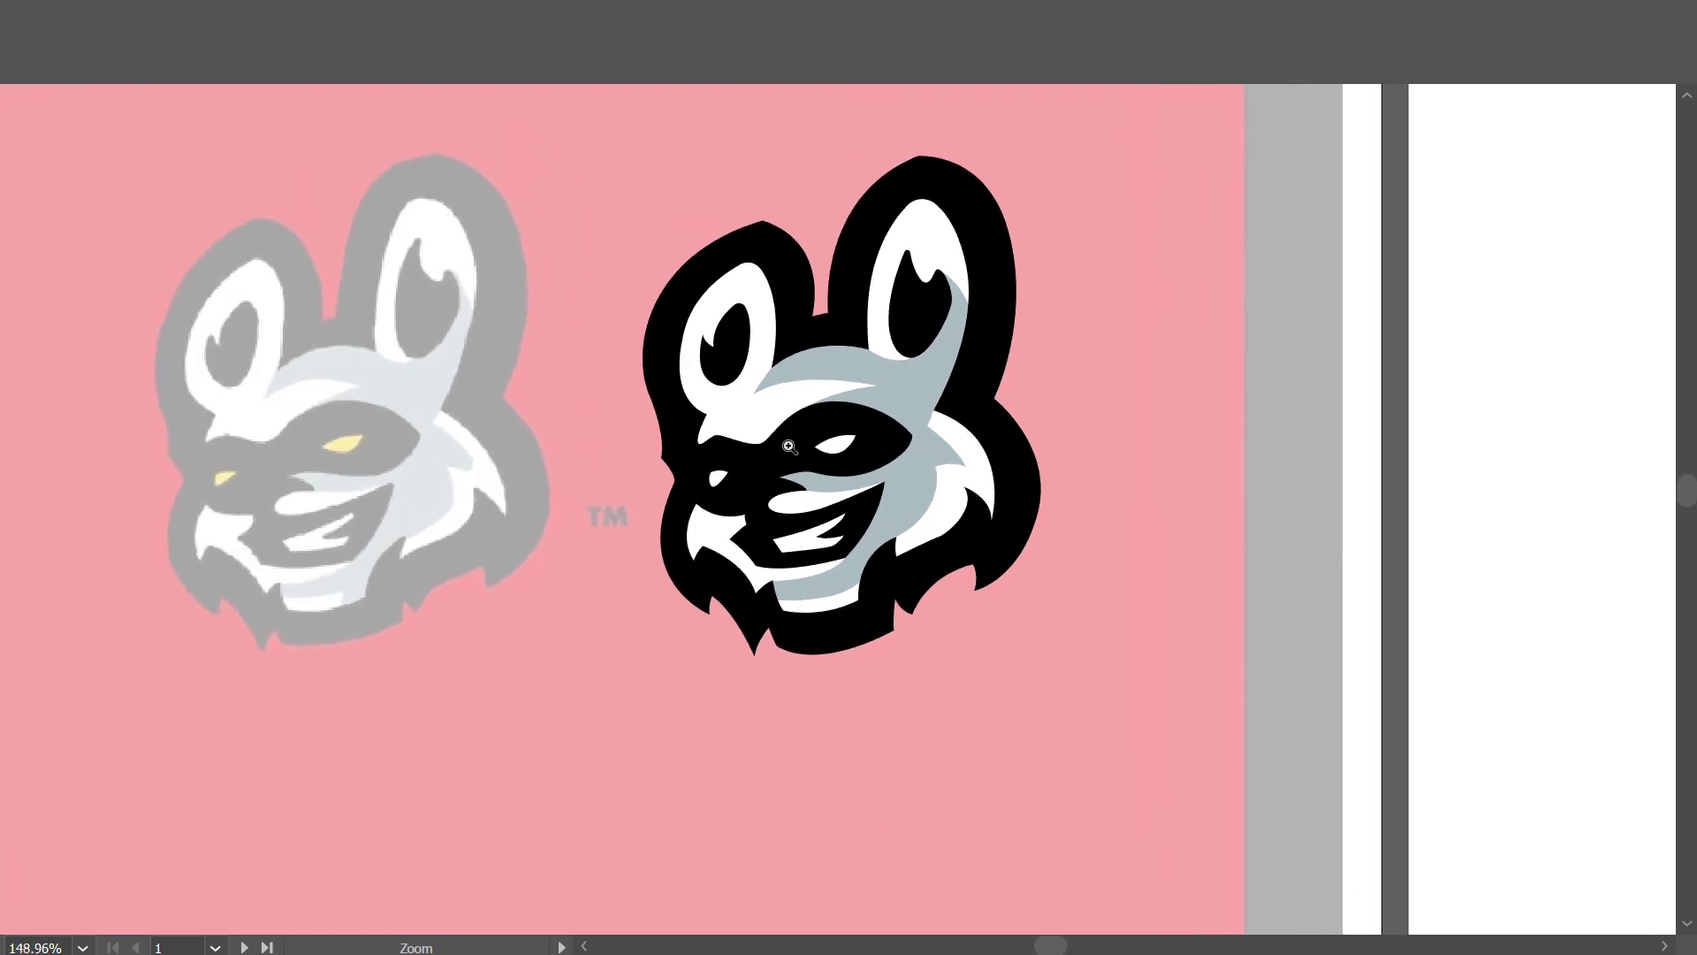
Select the rabbit's eye mask, then marquee-select the logo on the first artboard.
key(v)
click(713, 488)
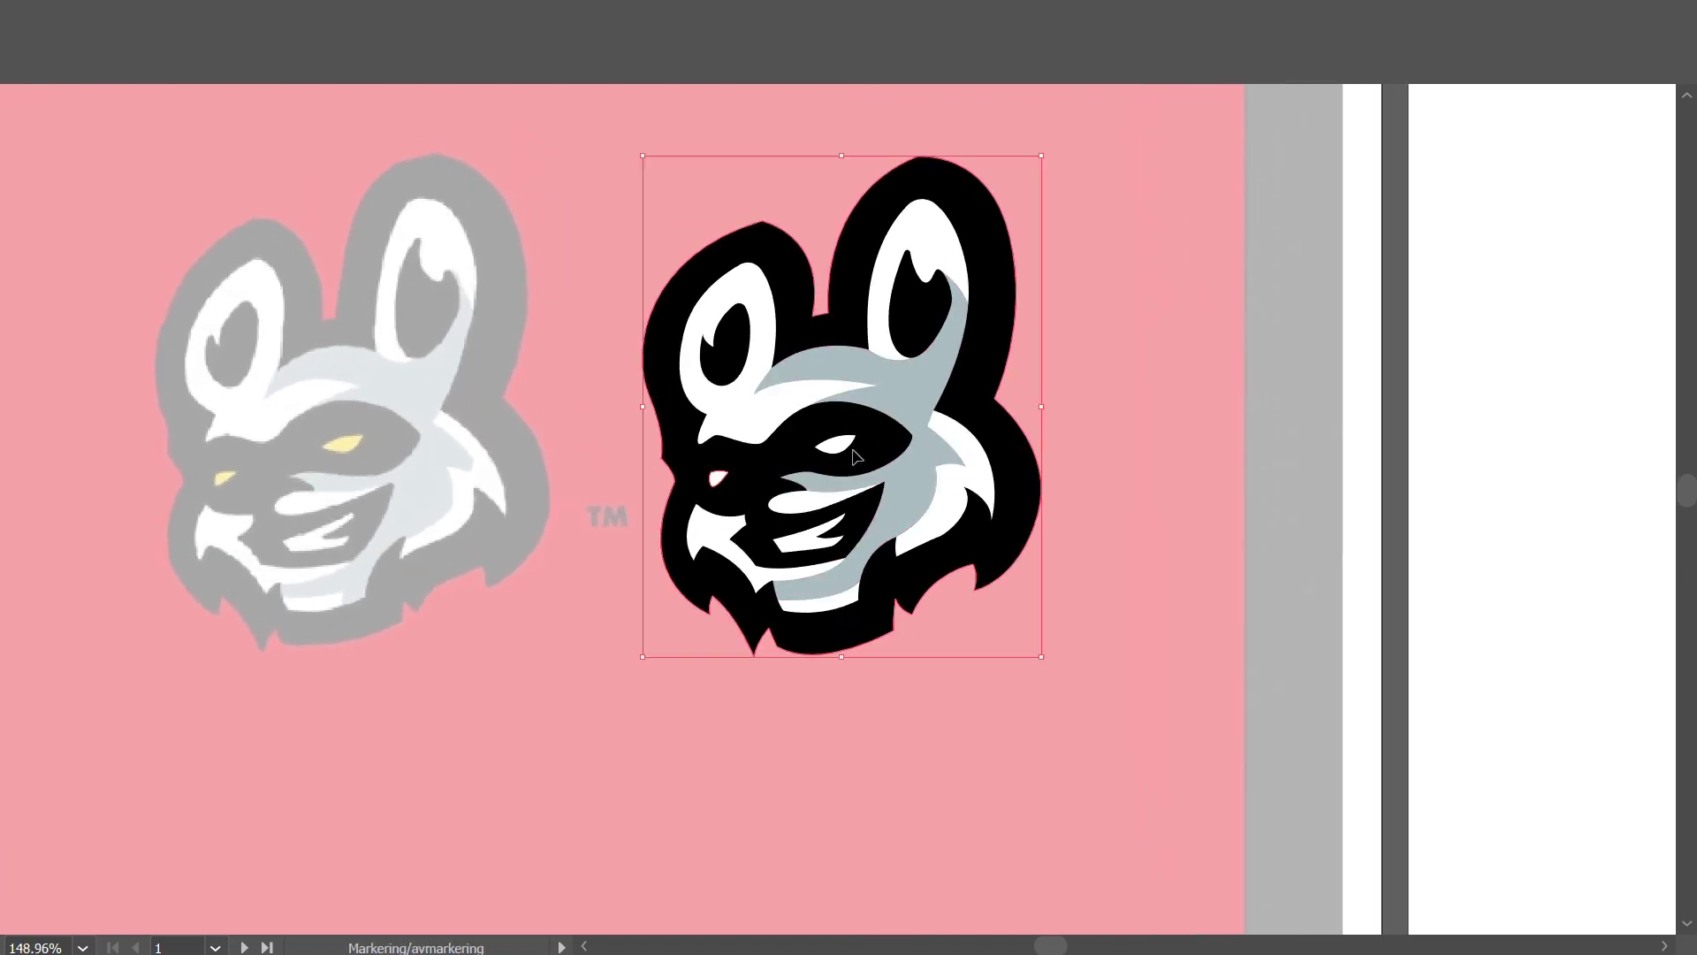
click(1103, 409)
click(715, 482)
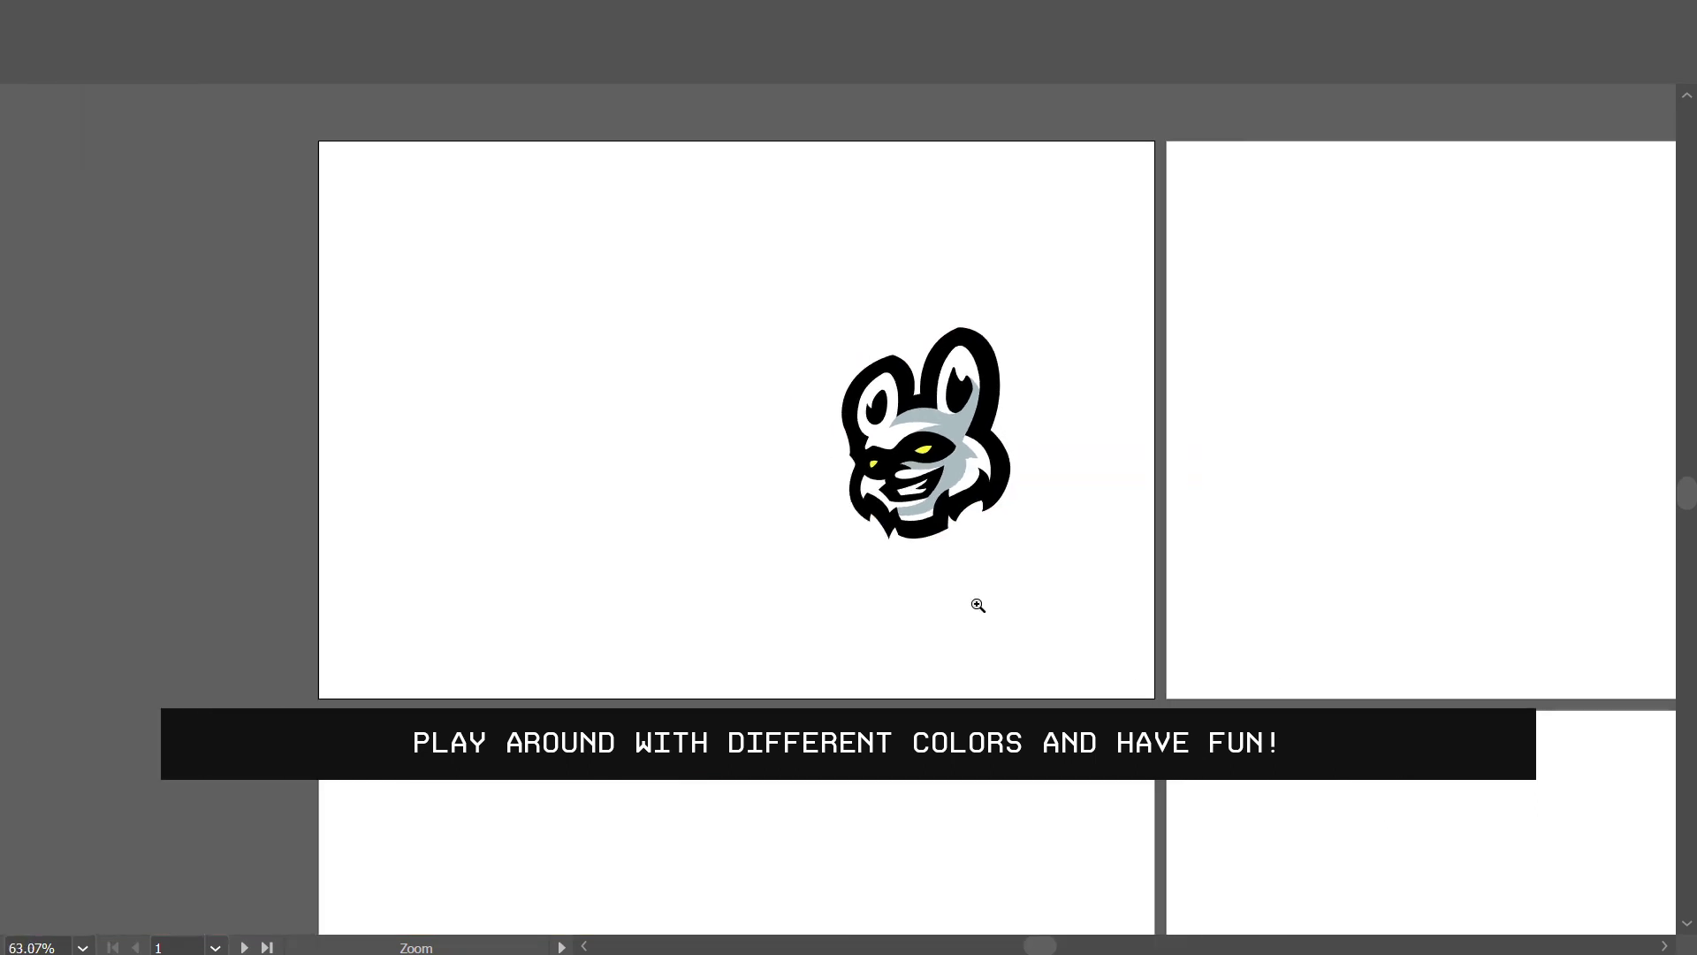
drag(1117, 627, 764, 366)
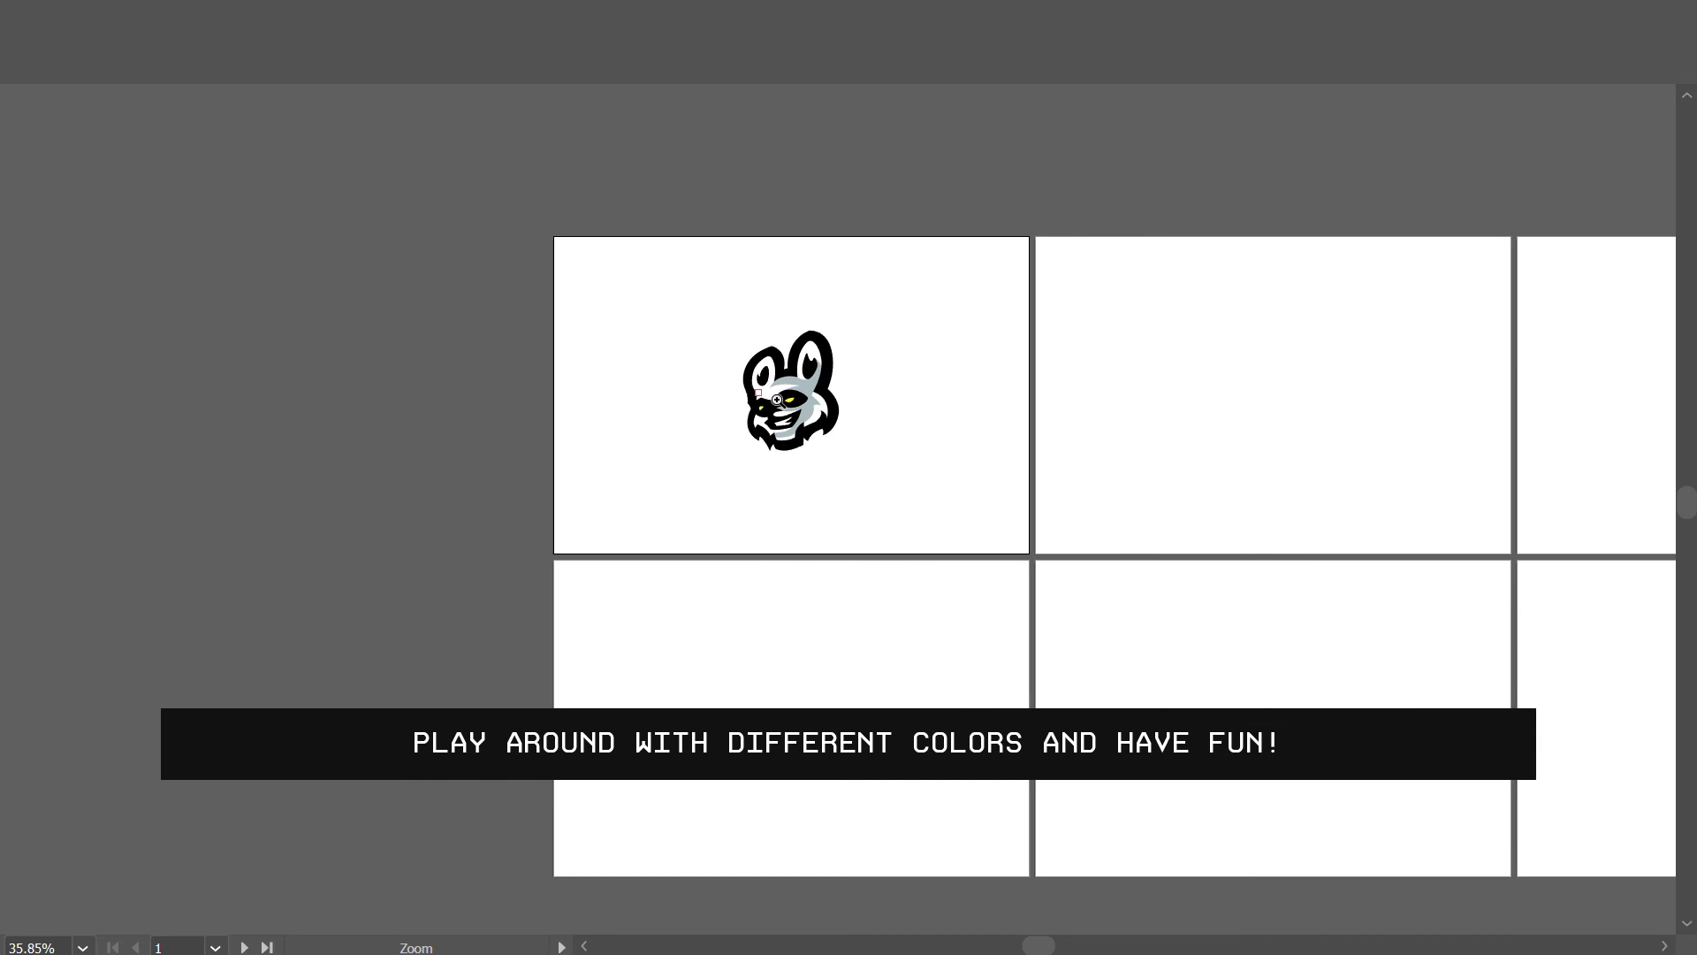
drag(778, 400, 1000, 423)
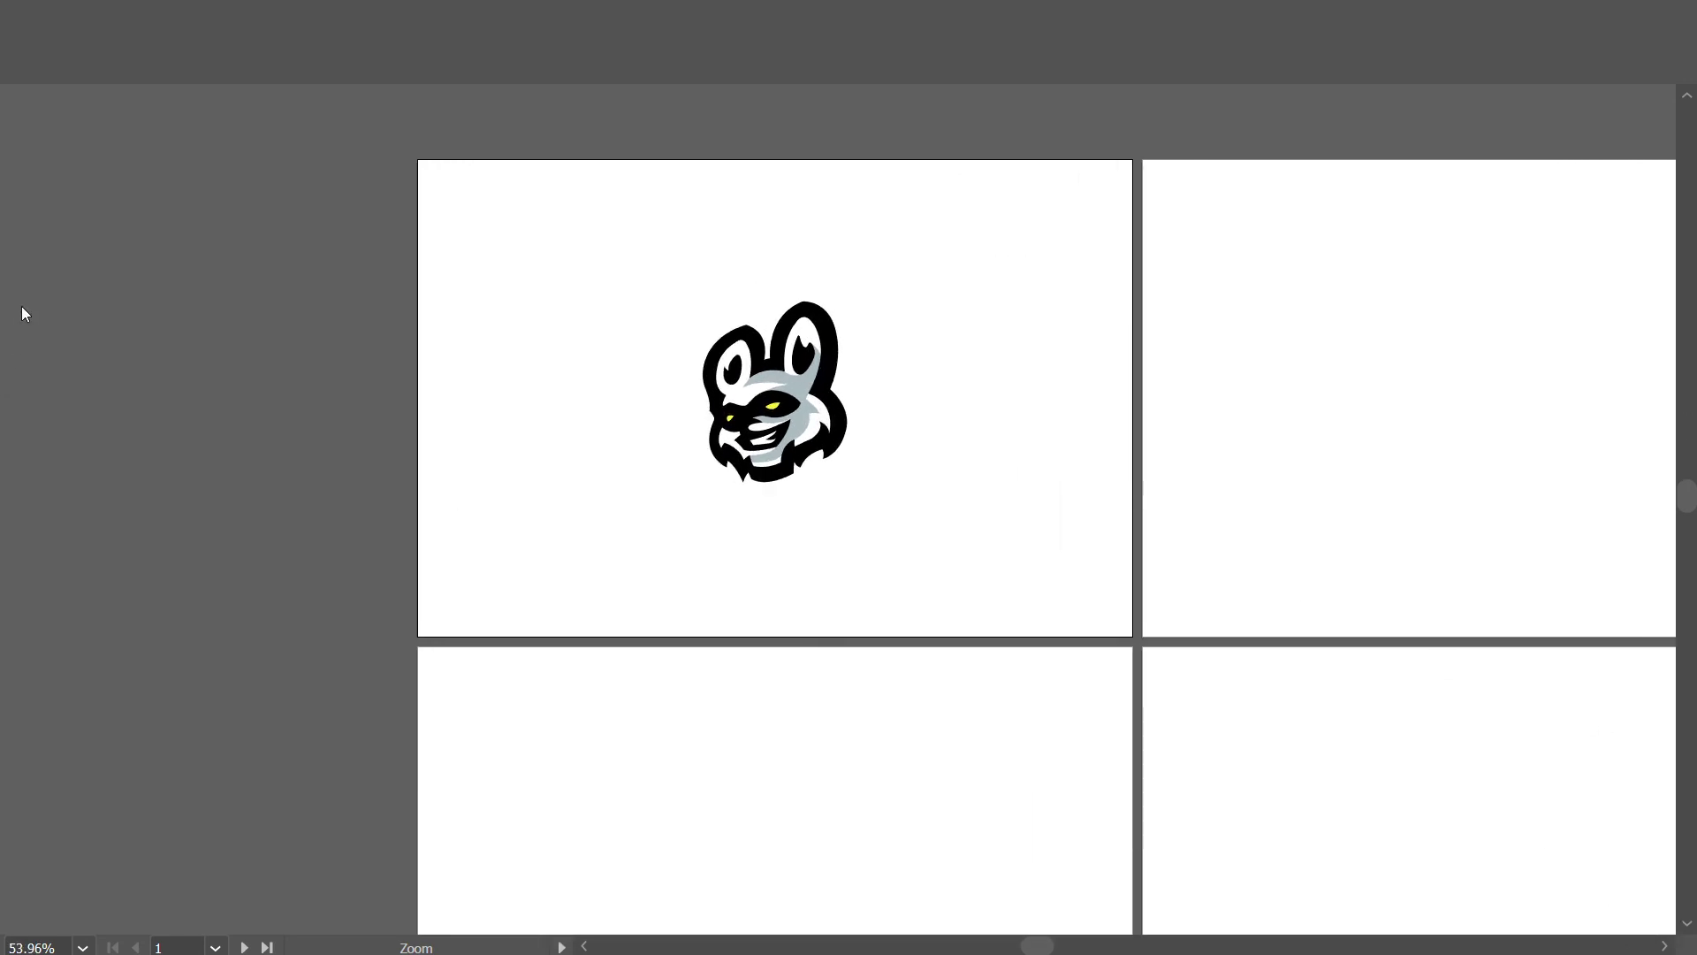
Draw a red rectangle covering the first artboard behind the rabbit logo.
drag(418, 160, 1134, 637)
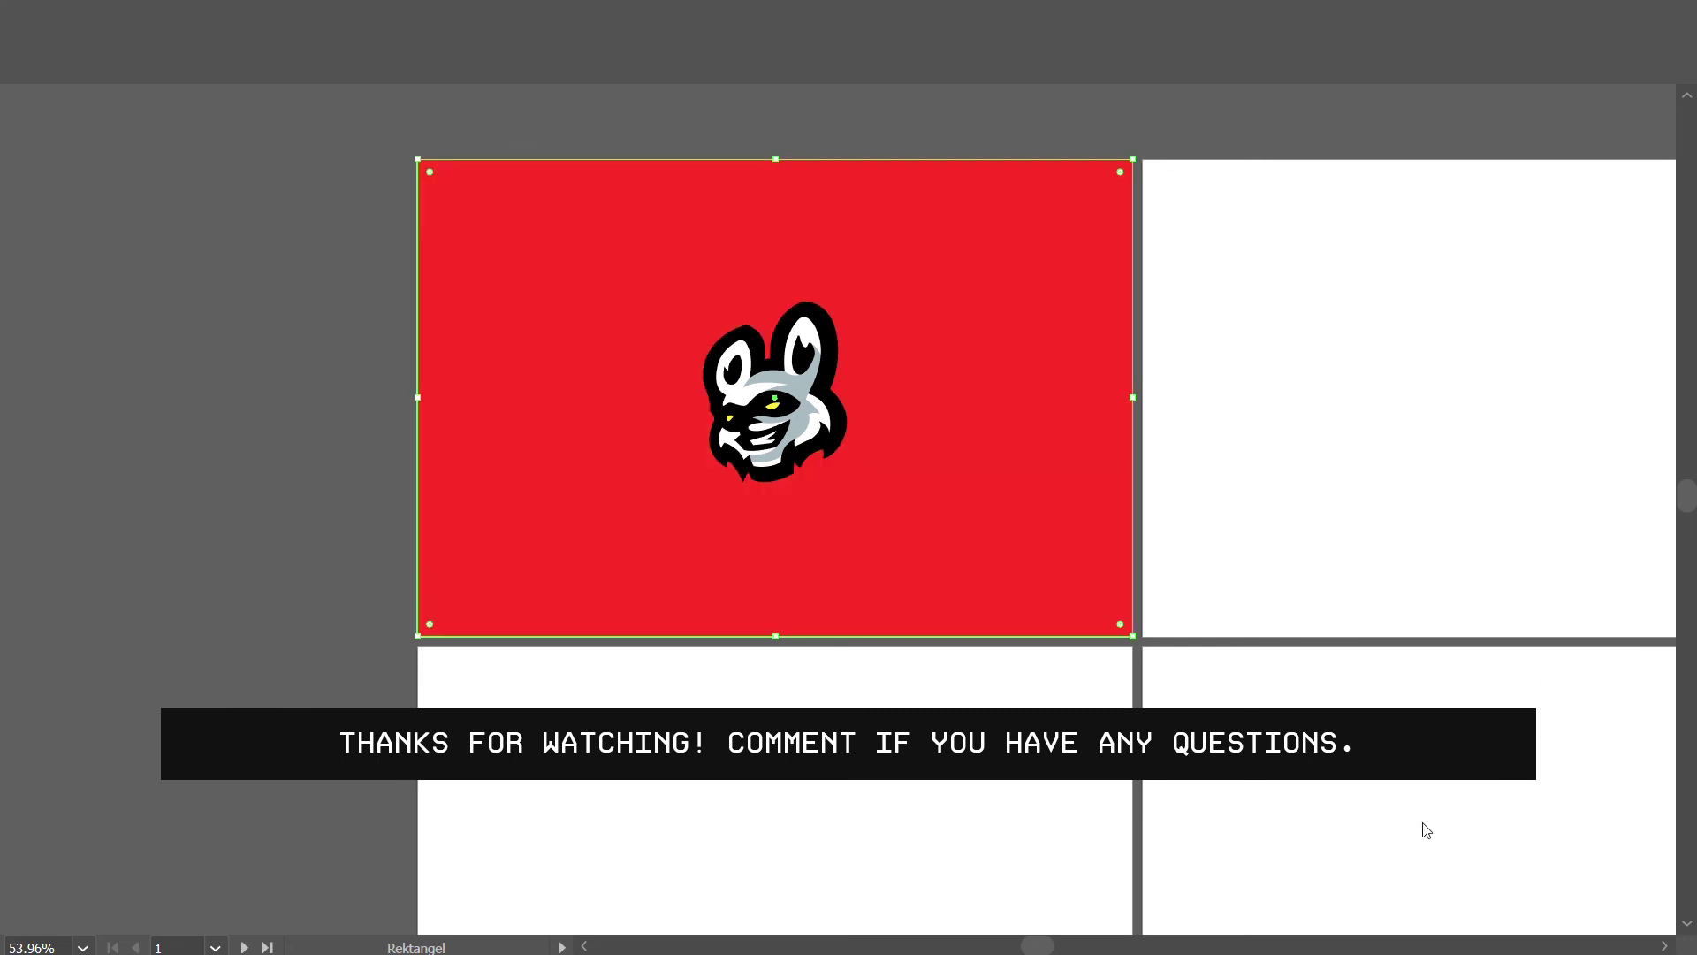
key(z)
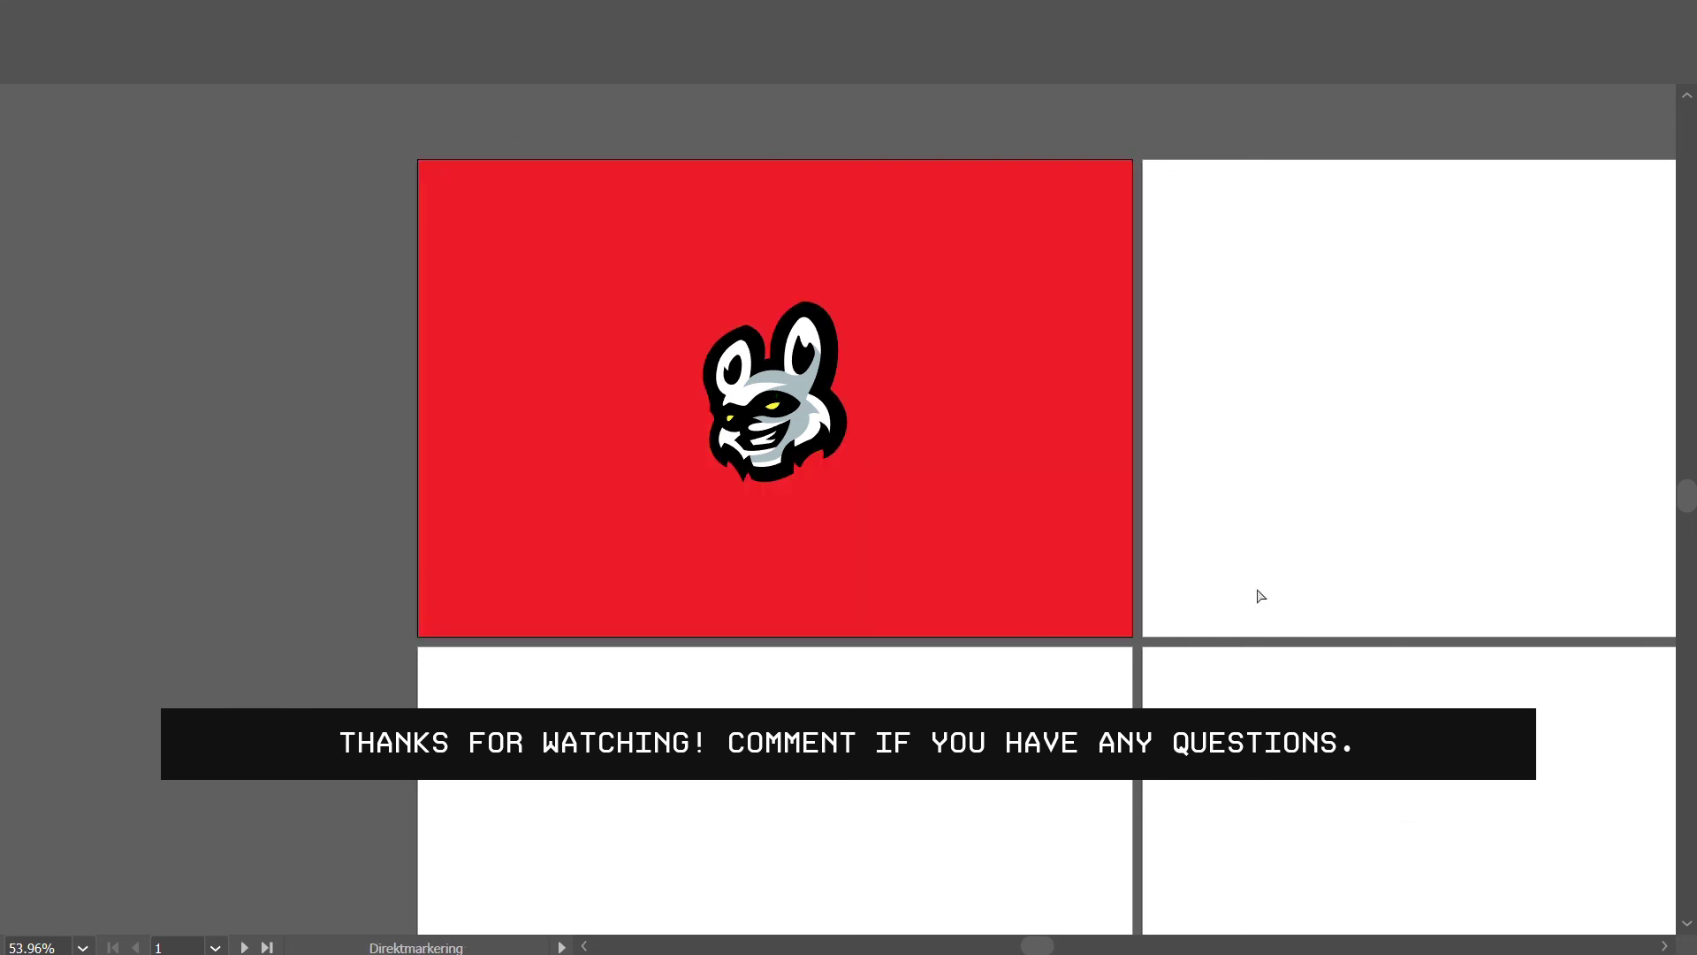
click(943, 375)
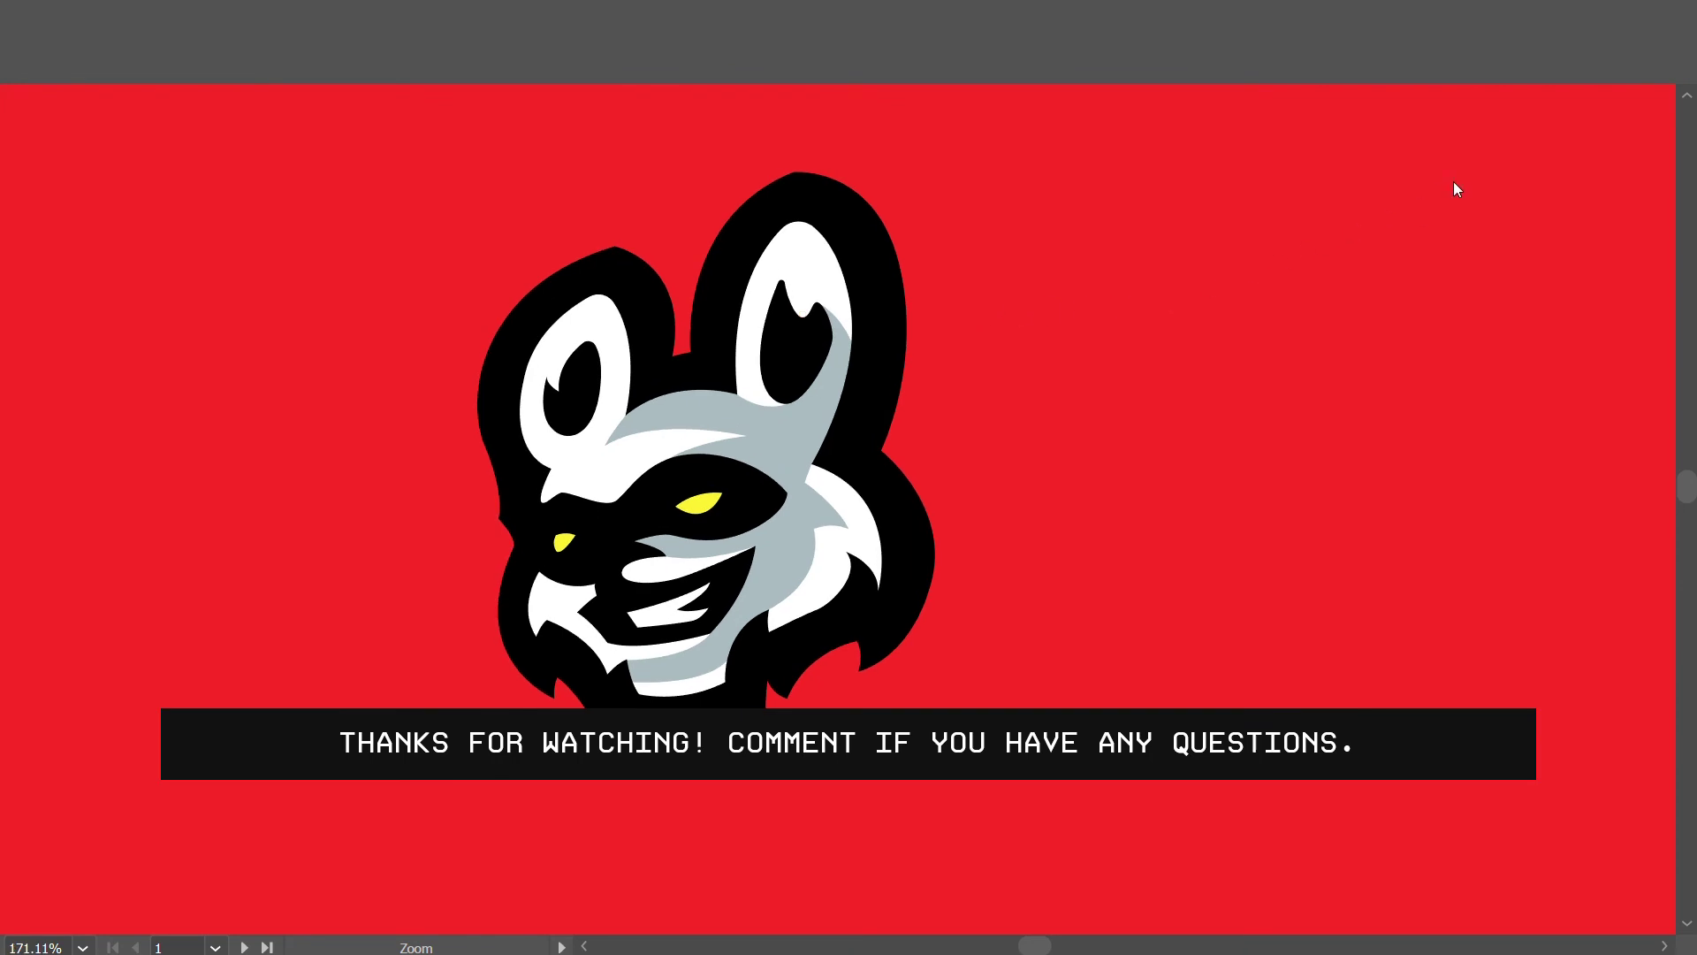